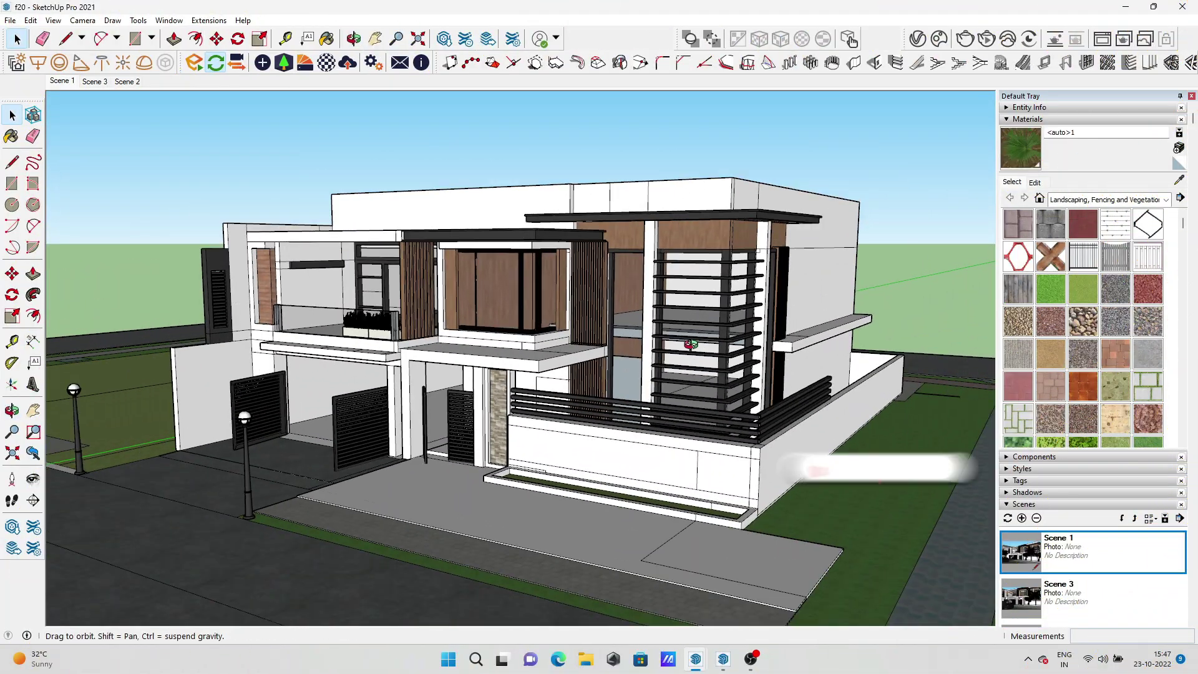
Orbit down and in to a low three-quarter view of the house's front facade
drag(691, 343, 550, 277)
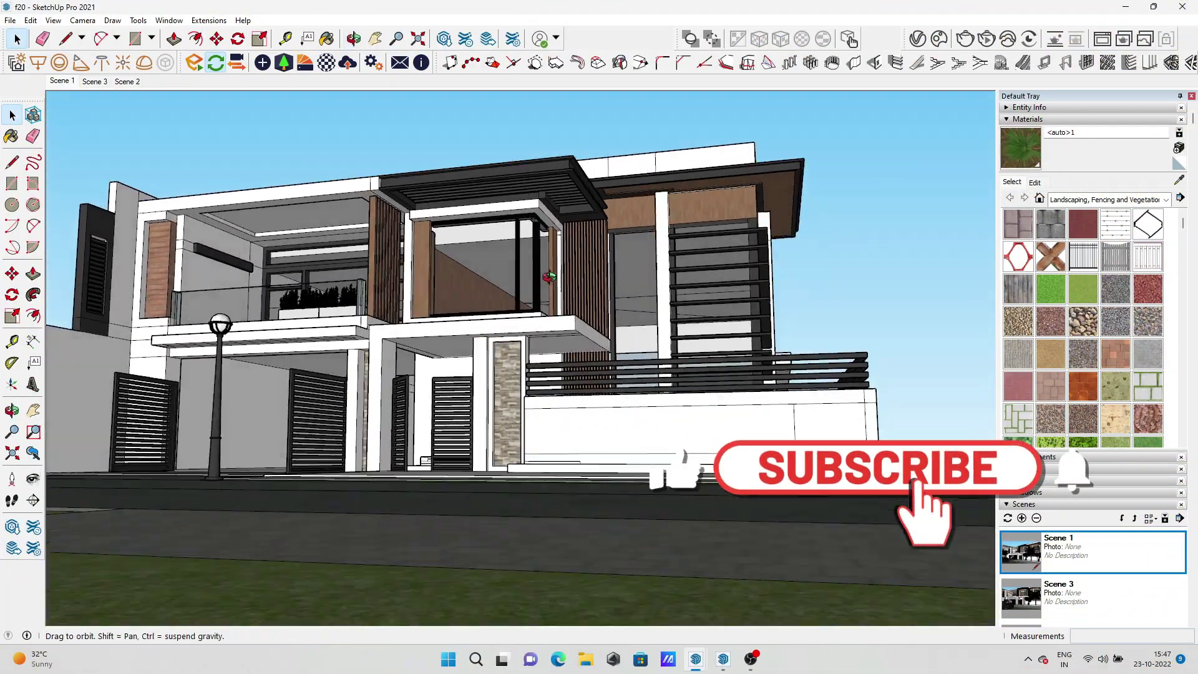
mouse_move(549, 276)
middle_down()
mouse_move(549, 357)
mouse_move(713, 584)
middle_up()
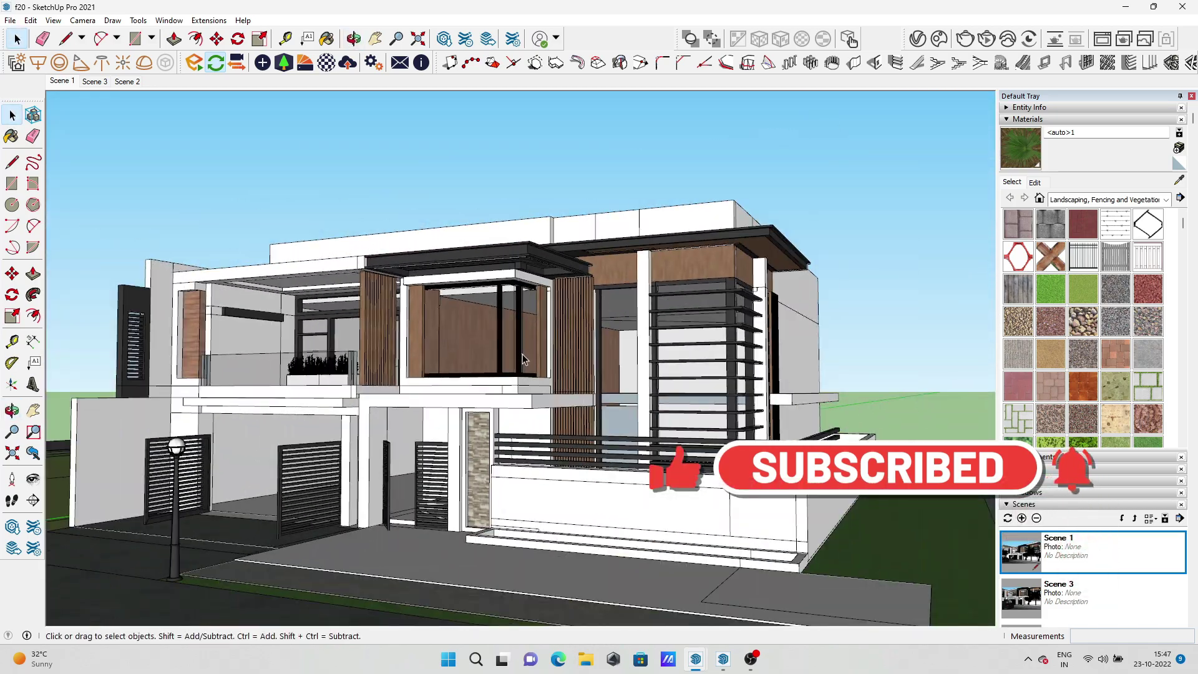
In the Enscape live render, turn off automatic exposure and check the output settings
click(718, 617)
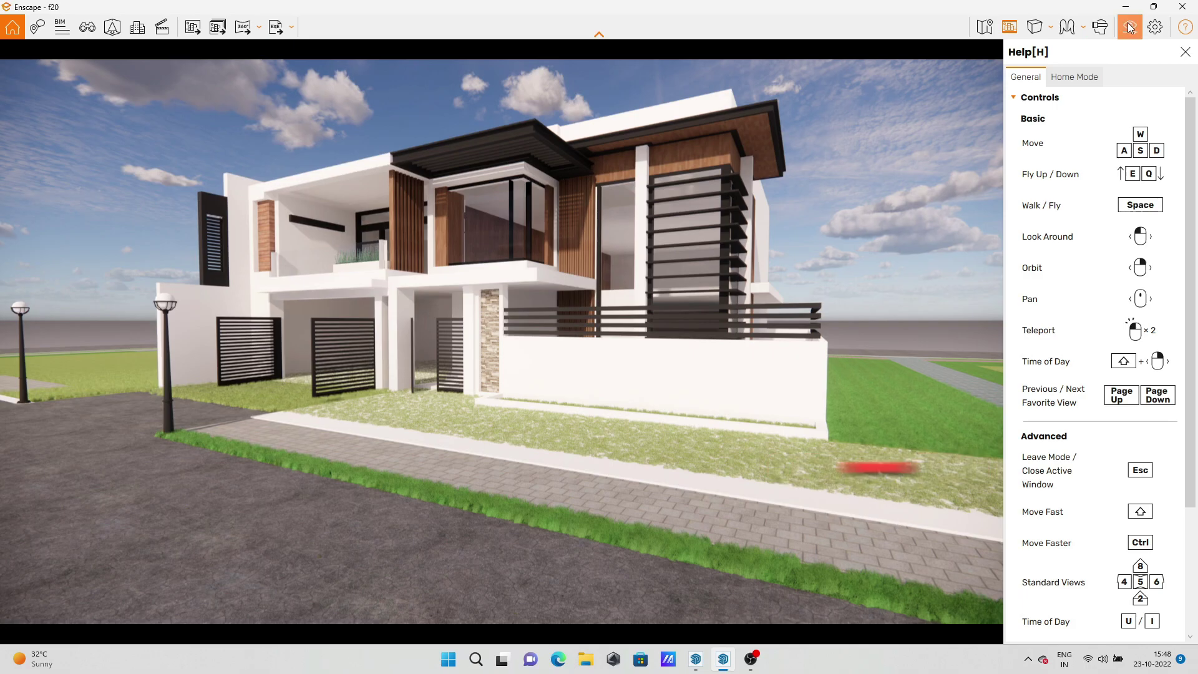
click(76, 186)
click(80, 348)
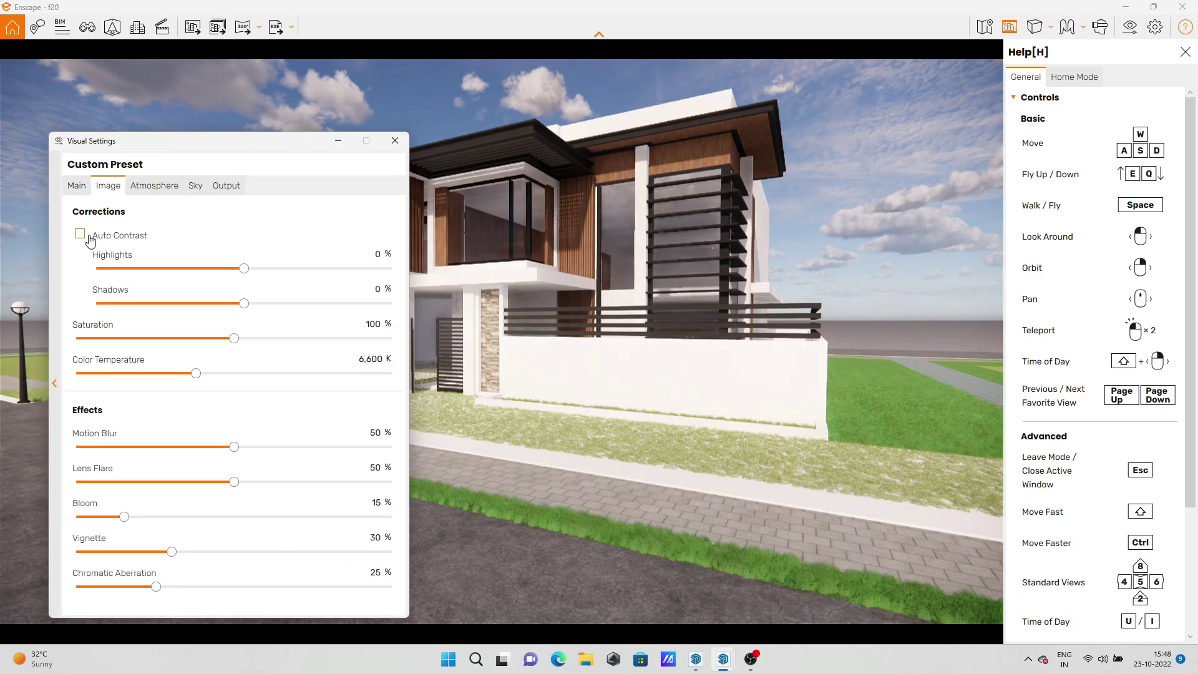
click(225, 186)
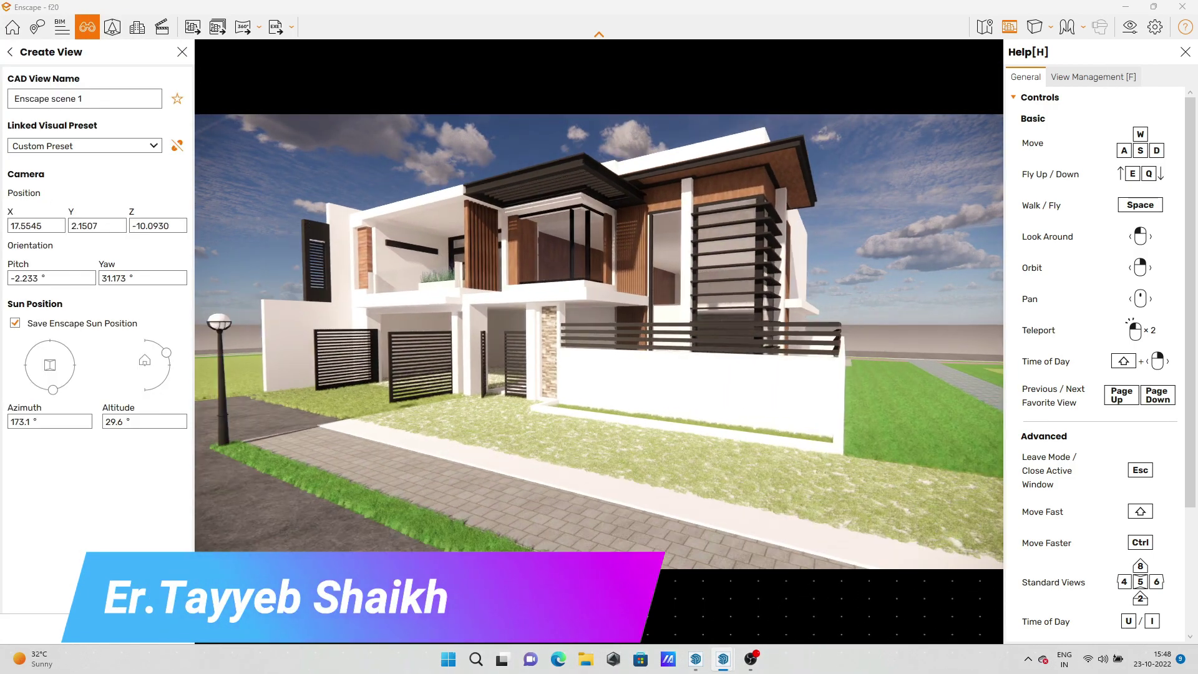
Set the Enscape sun to azimuth 86.2° and altitude 26.0° for the shadows
right_drag(720, 234, 777, 216)
mouse_move(52, 390)
mouse_down()
mouse_move(48, 340)
mouse_move(17, 348)
mouse_move(95, 353)
mouse_up()
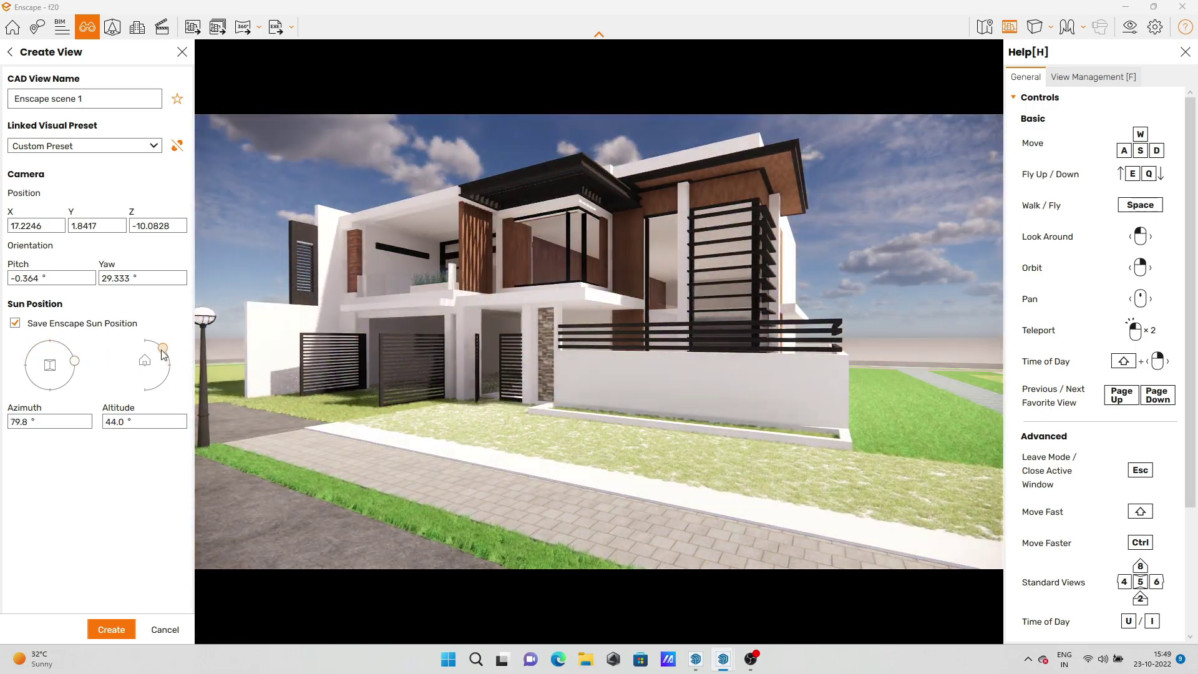
drag(76, 362, 76, 365)
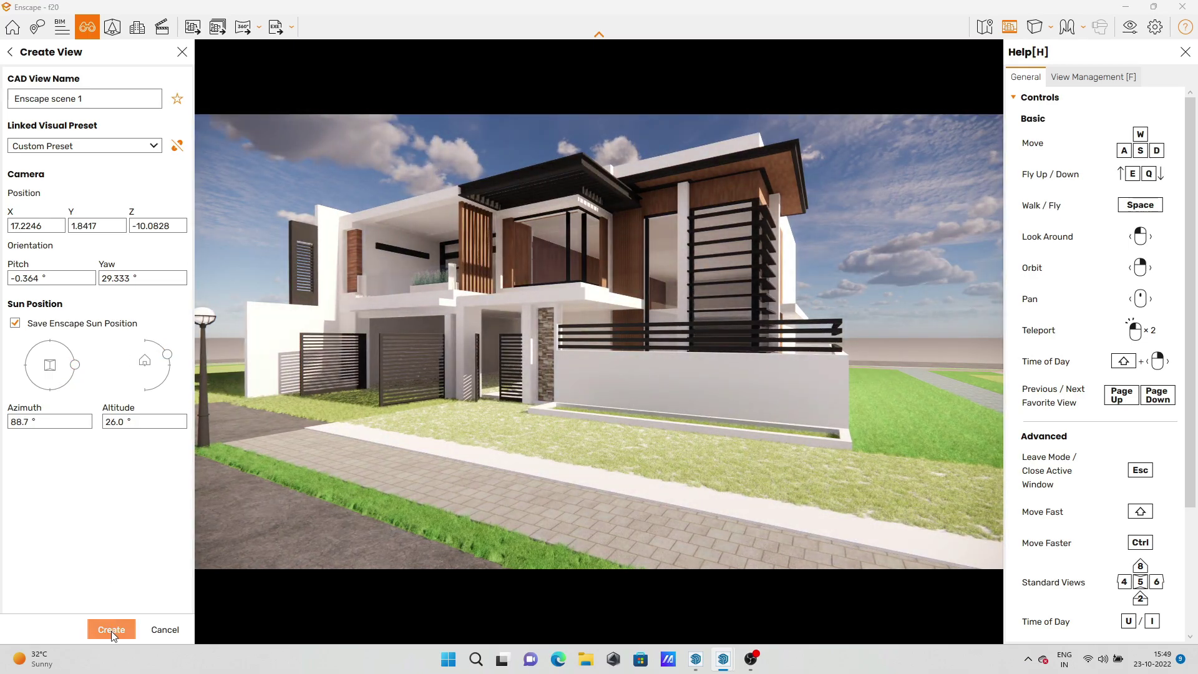
Save the camera as Enscape scene 1, then tile Enscape right and SketchUp left
click(111, 629)
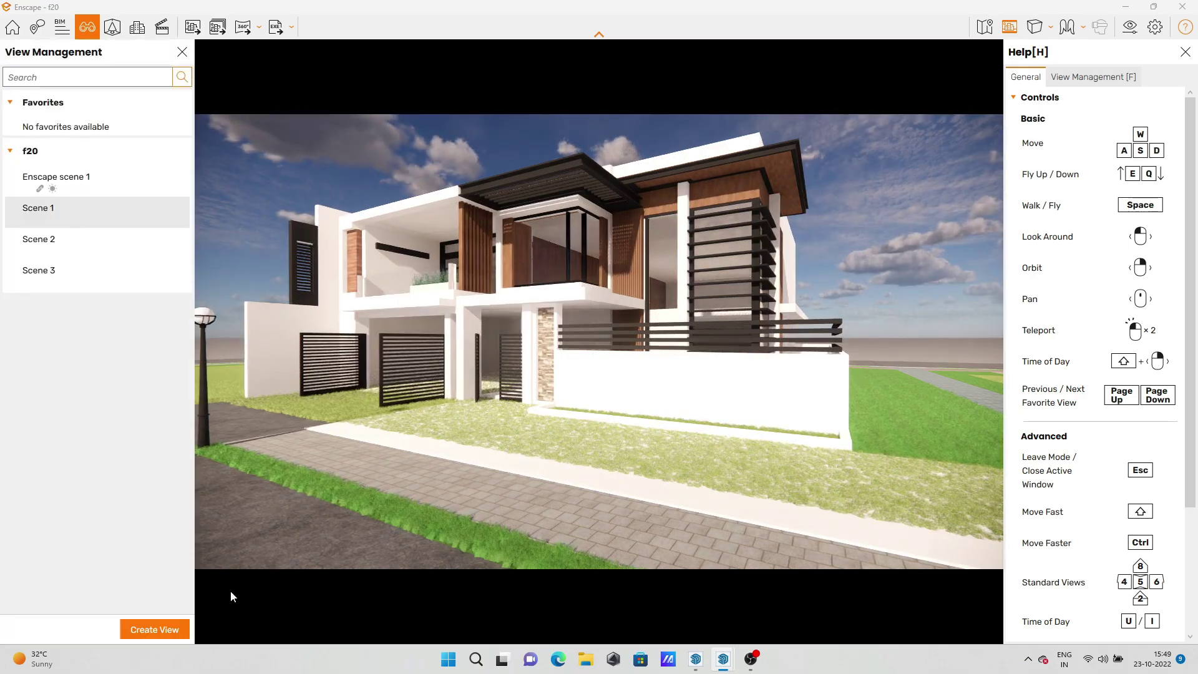
key(Escape)
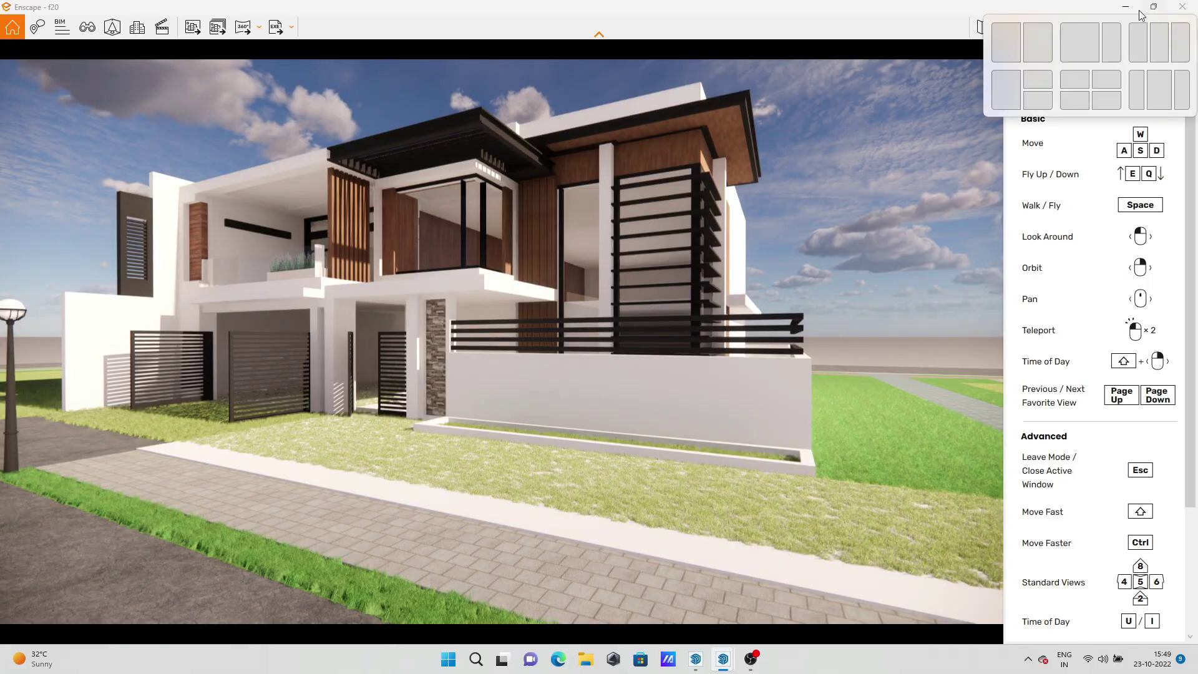
click(1036, 45)
click(327, 196)
drag(603, 350, 747, 349)
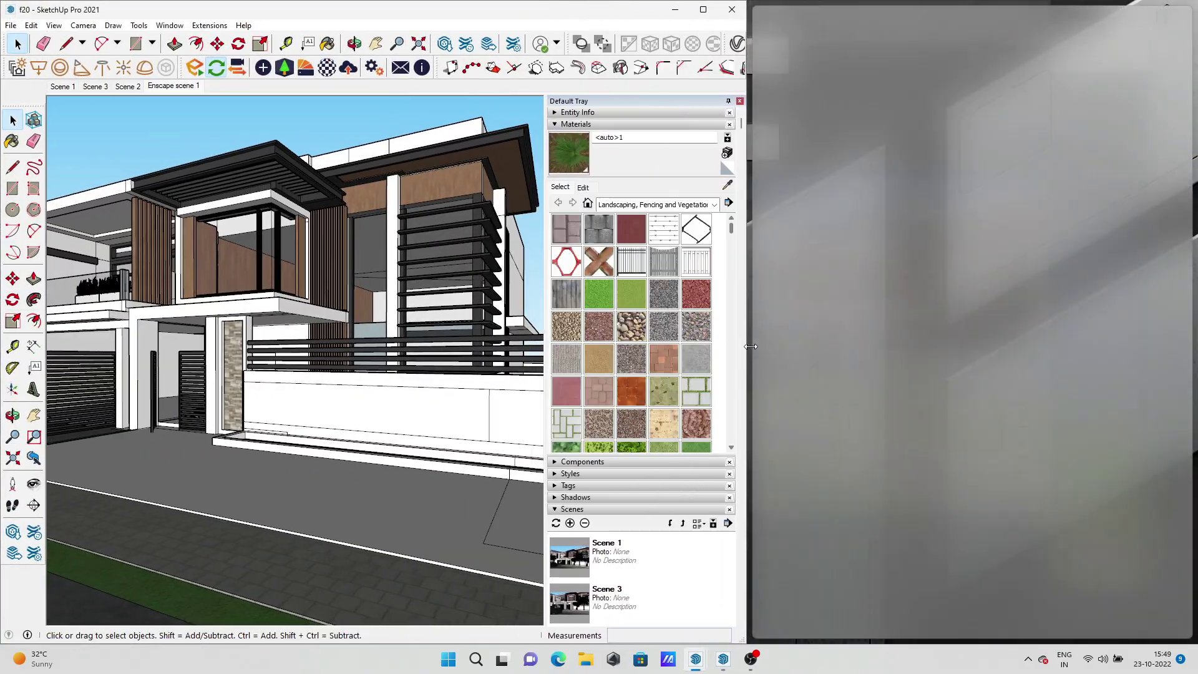
Float the V-Ray toolbar and open Chaos Cosmos on Materials at the lower left
mouse_move(337, 200)
middle_down()
mouse_move(388, 187)
mouse_move(376, 226)
middle_up()
scroll(376, 227, up, 4)
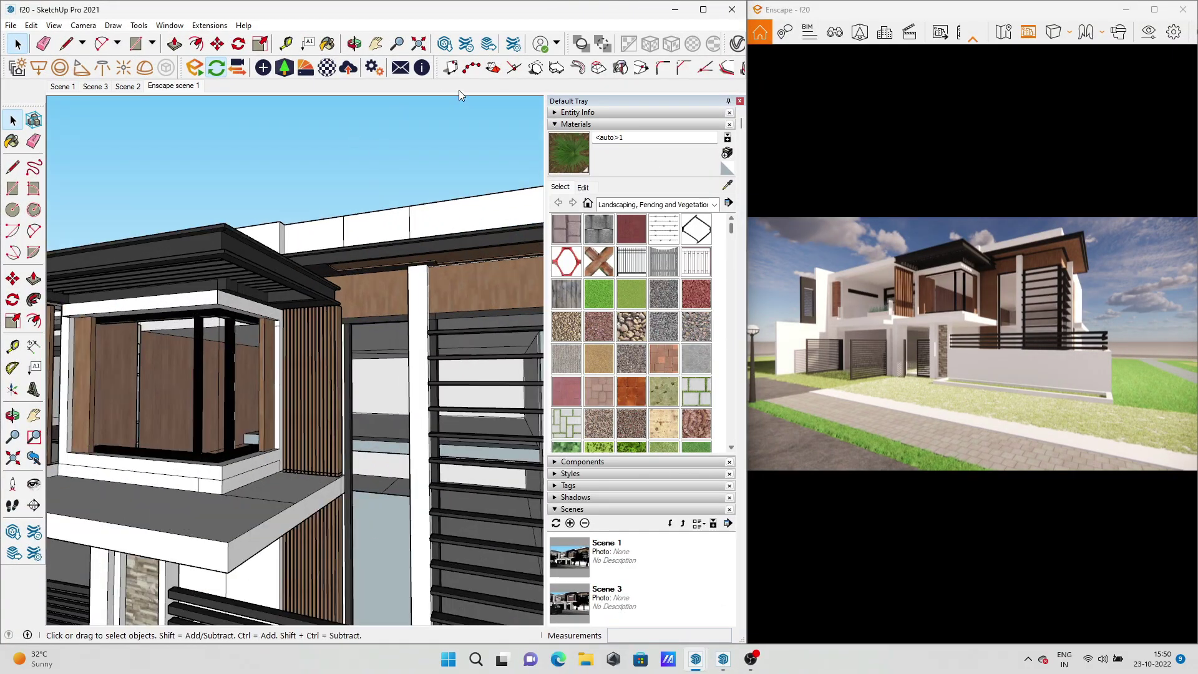
scroll(312, 340, down, 3)
scroll(312, 341, down, 2)
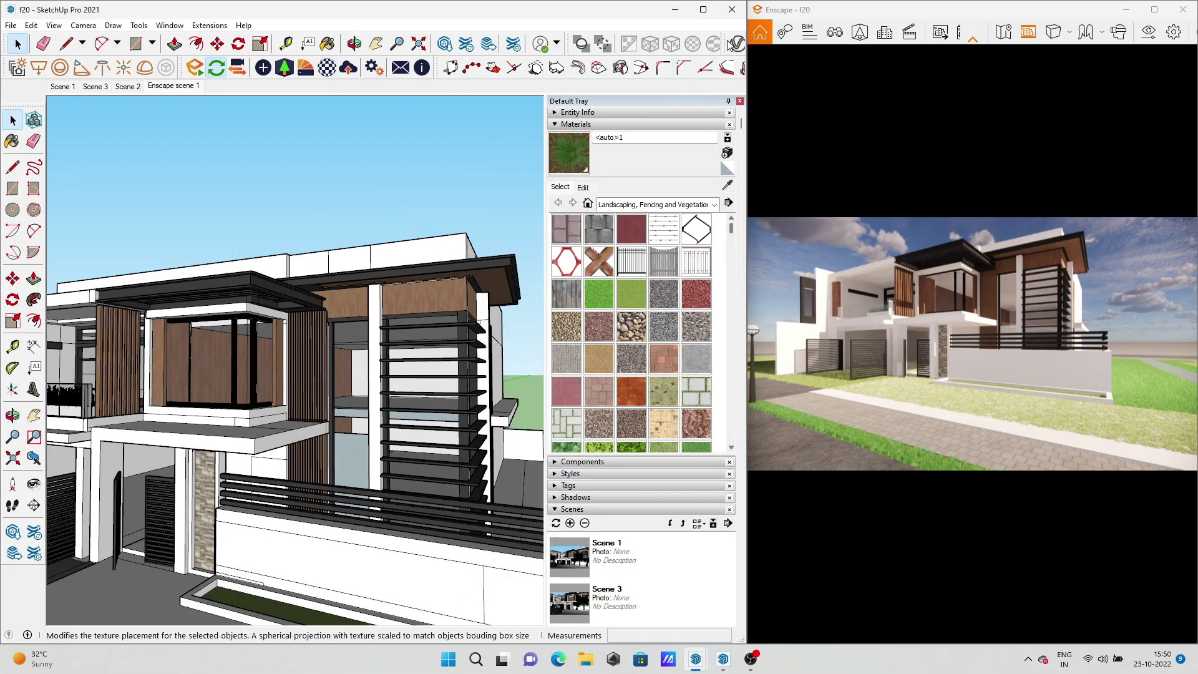
mouse_move(8, 67)
mouse_down()
mouse_move(556, 87)
mouse_move(319, 68)
mouse_up()
click(319, 68)
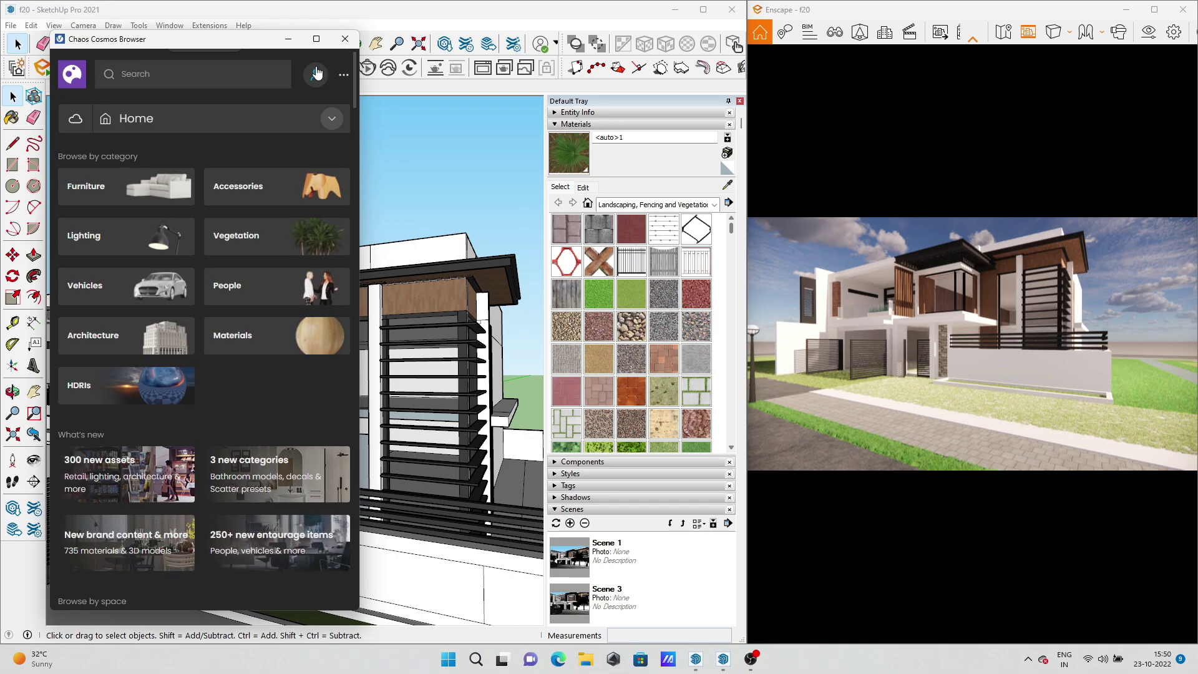
click(262, 340)
drag(187, 39, 110, 293)
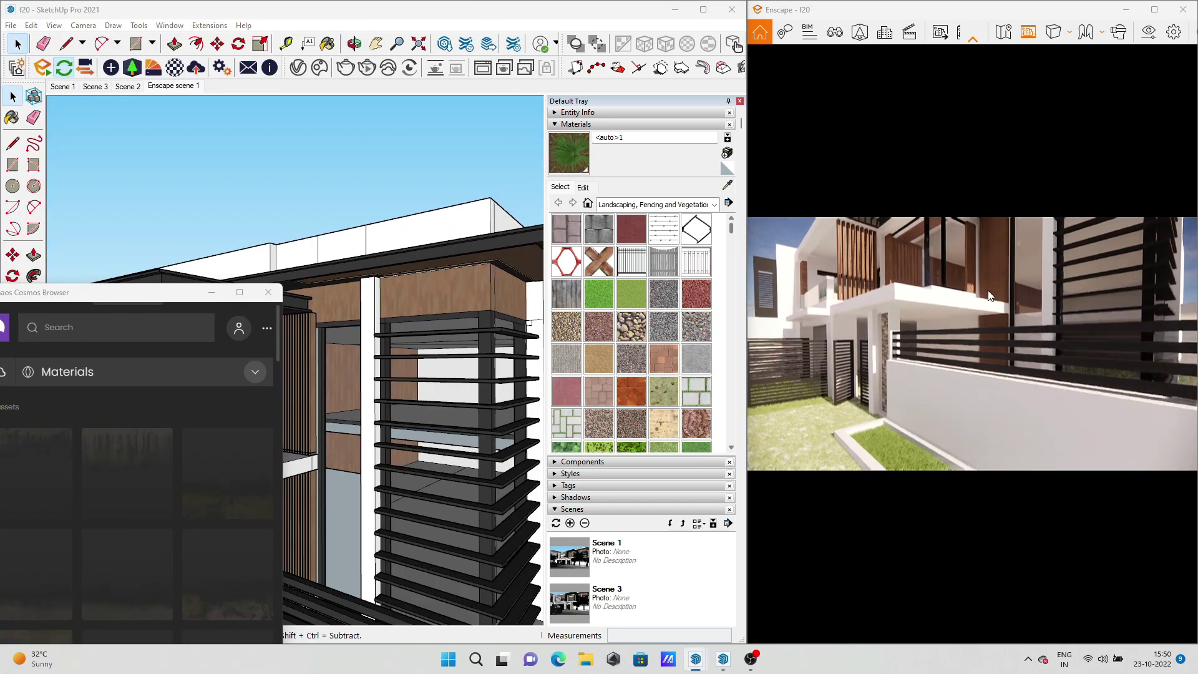
Re-tile Enscape on the right half and SketchUp on the left half
click(1155, 9)
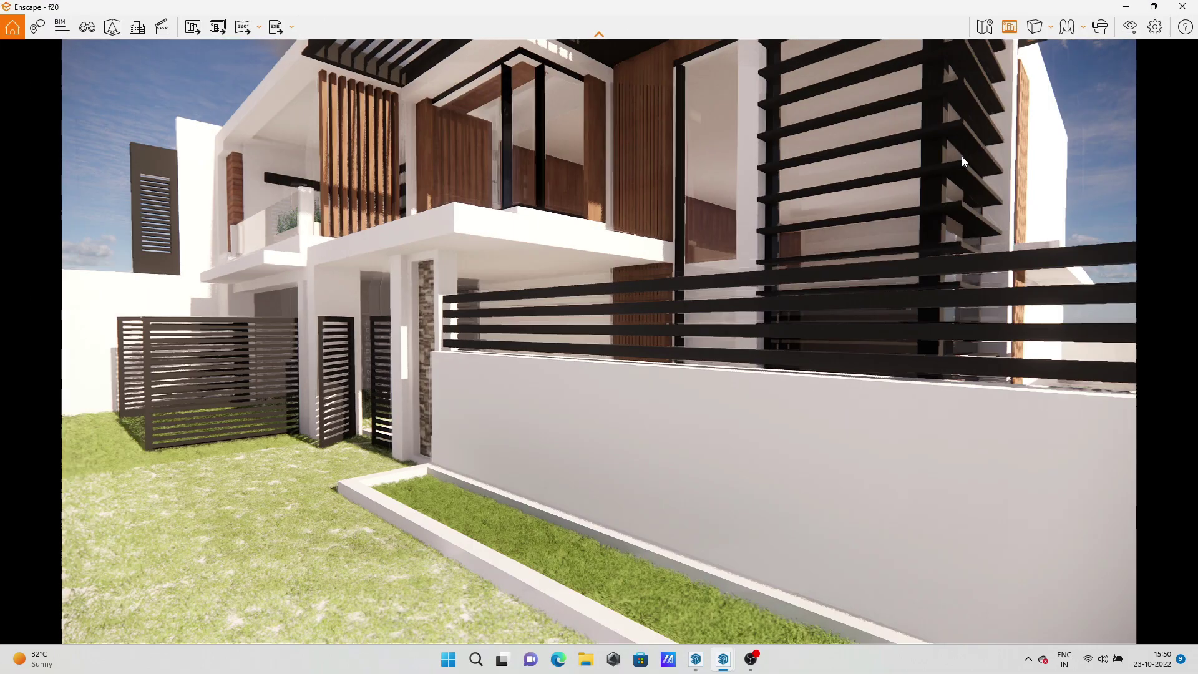
click(1055, 59)
click(156, 206)
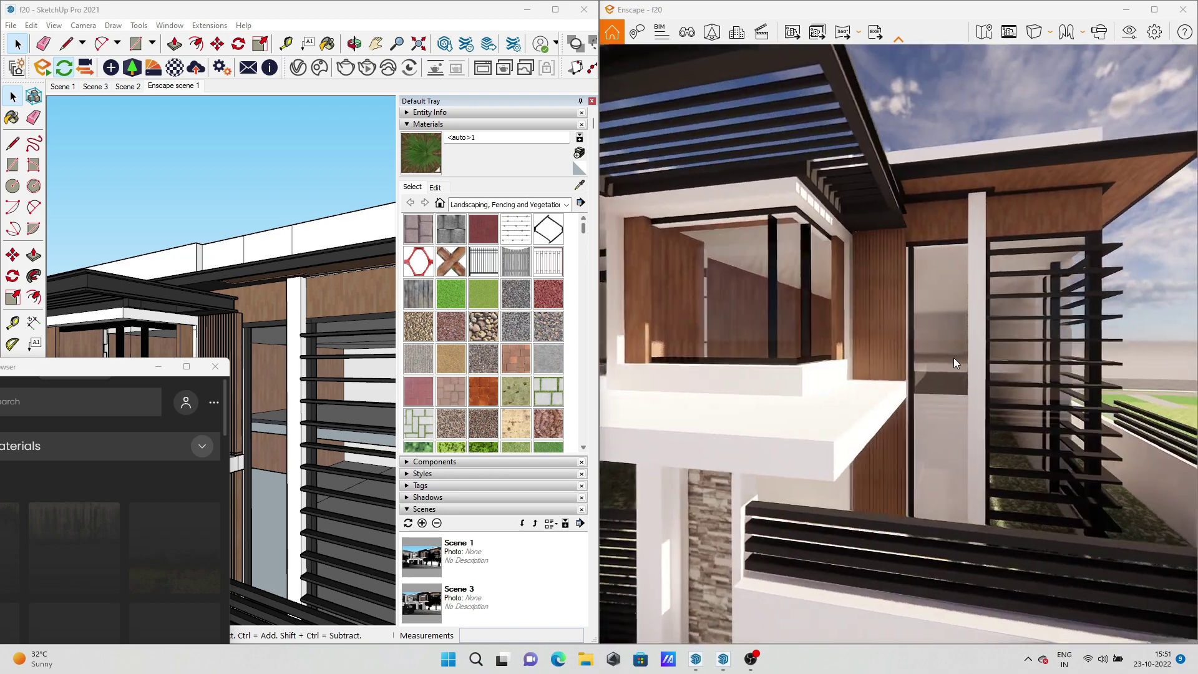
Center the Cosmos browser and show its Materials > Wood category
drag(113, 366, 533, 214)
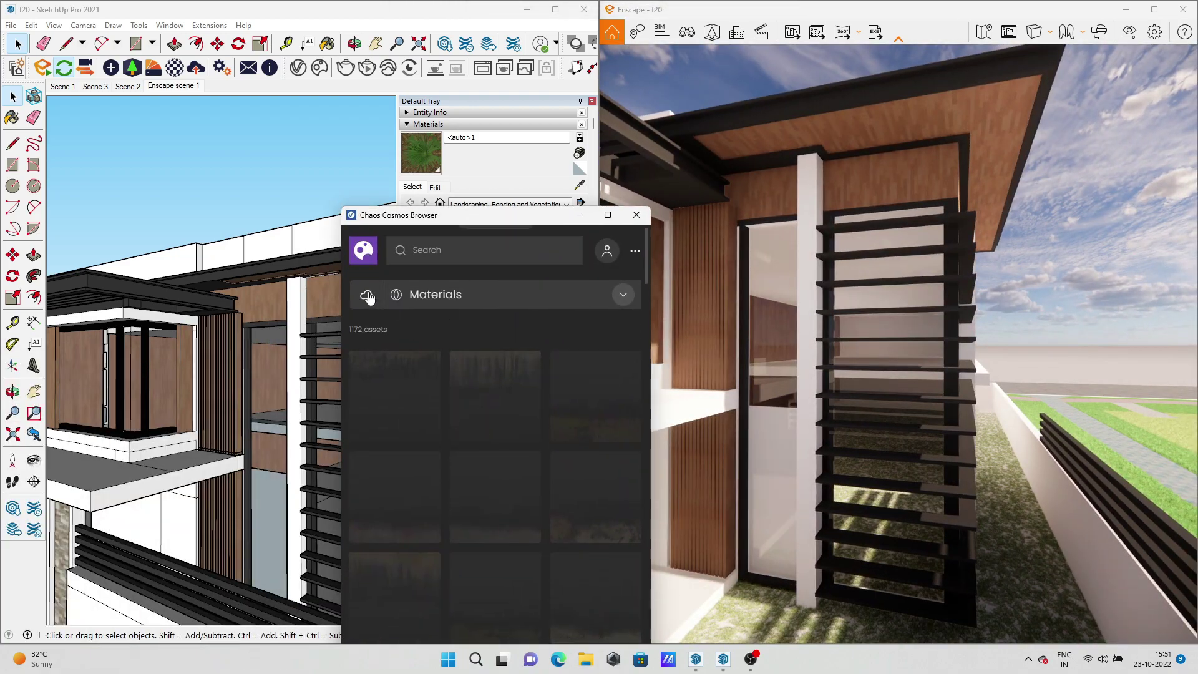
click(623, 294)
click(302, 524)
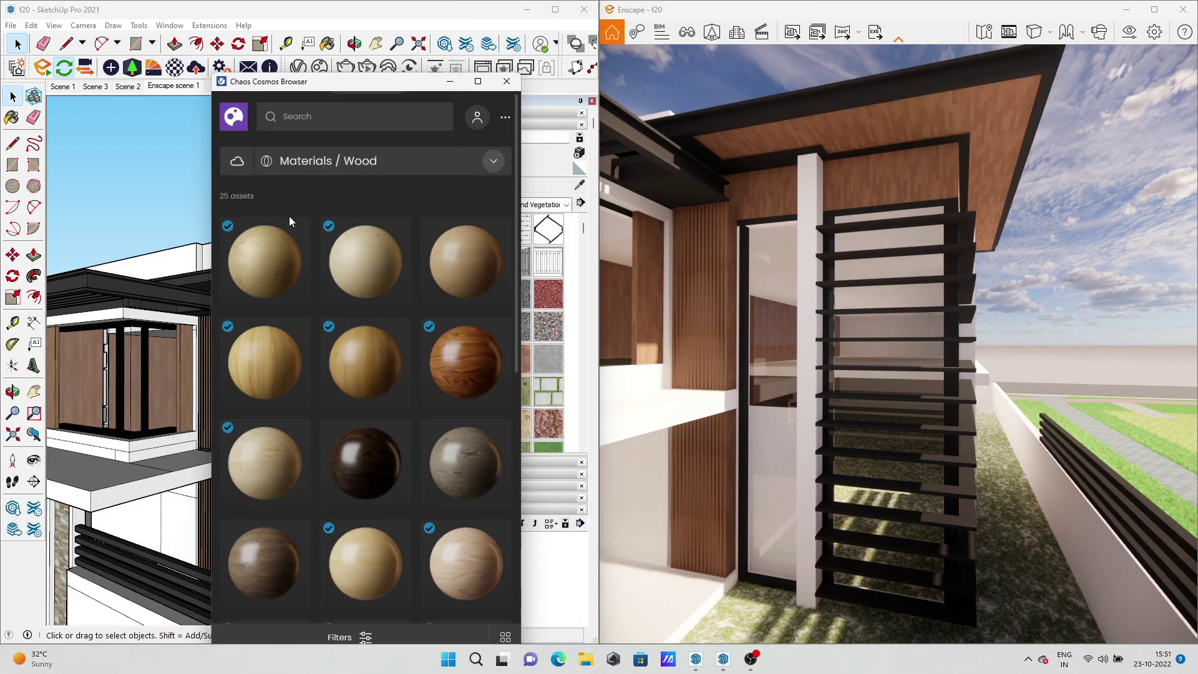
scroll(310, 386, down, 5)
scroll(374, 437, up, 4)
Browse the 25 Wood materials with the Cosmos window maximized
click(493, 161)
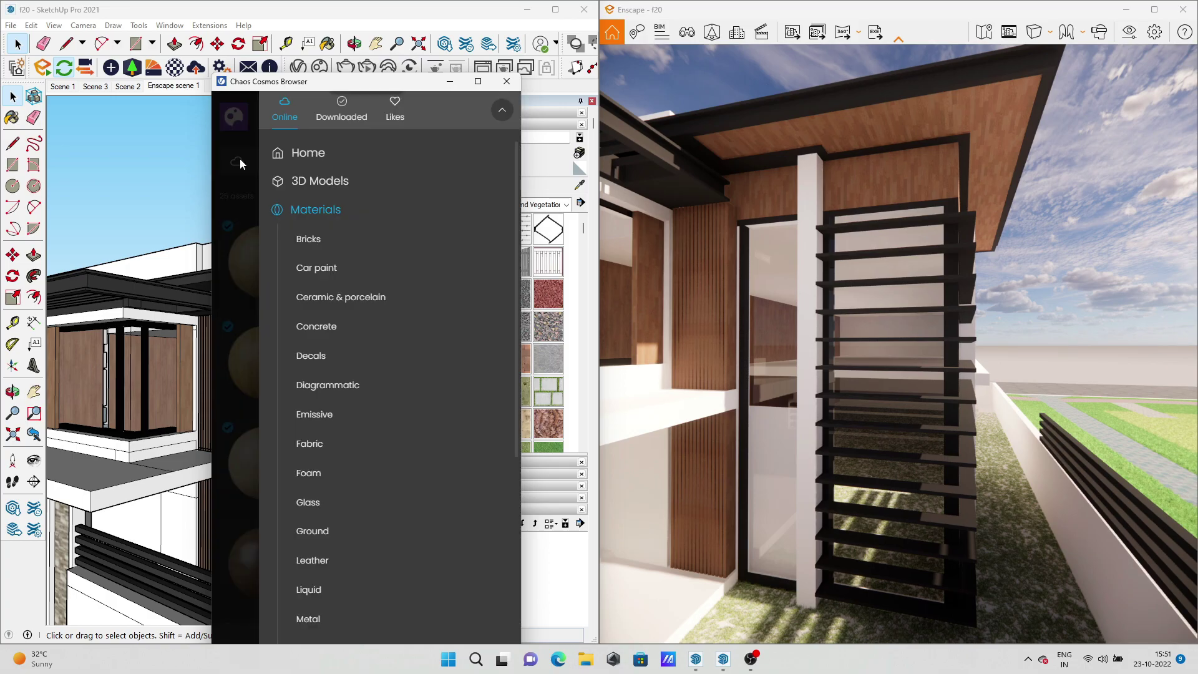
click(253, 137)
click(274, 161)
click(309, 529)
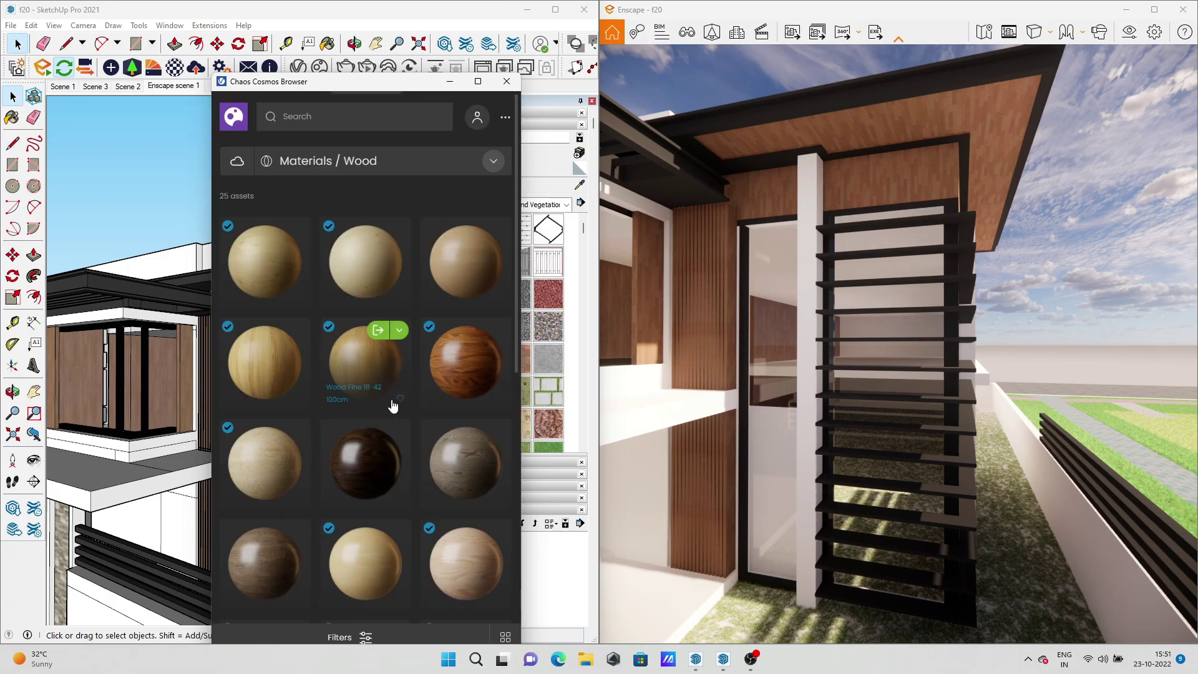
scroll(393, 406, down, 3)
click(478, 81)
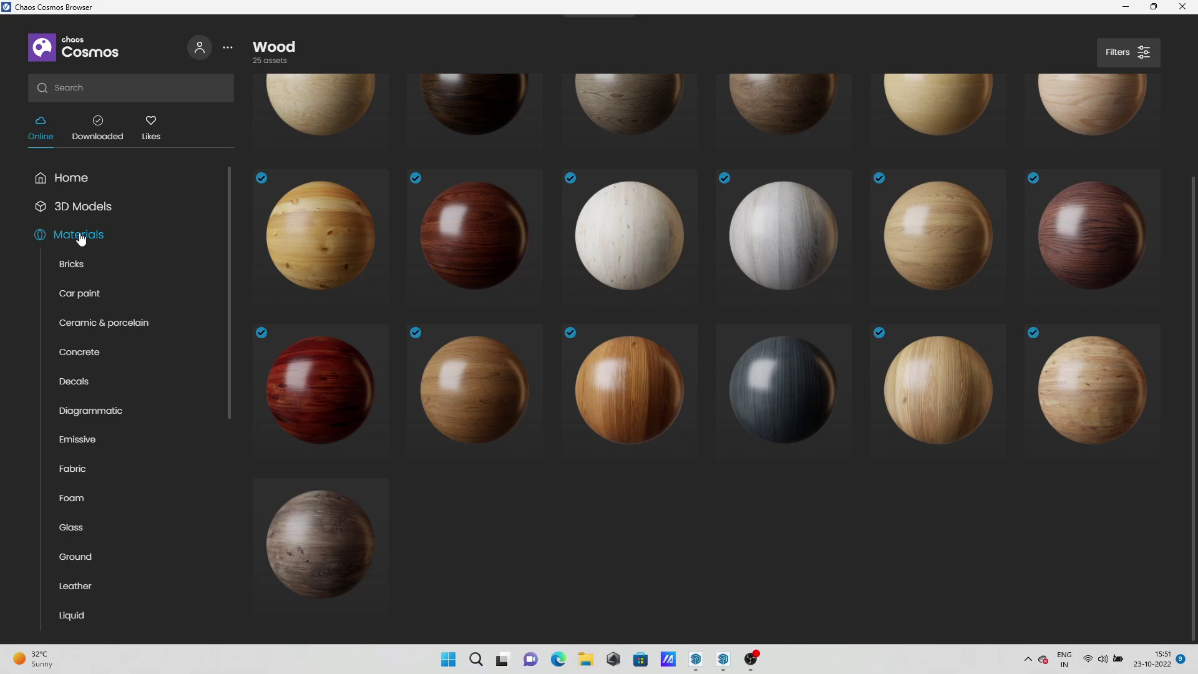
scroll(524, 431, up, 3)
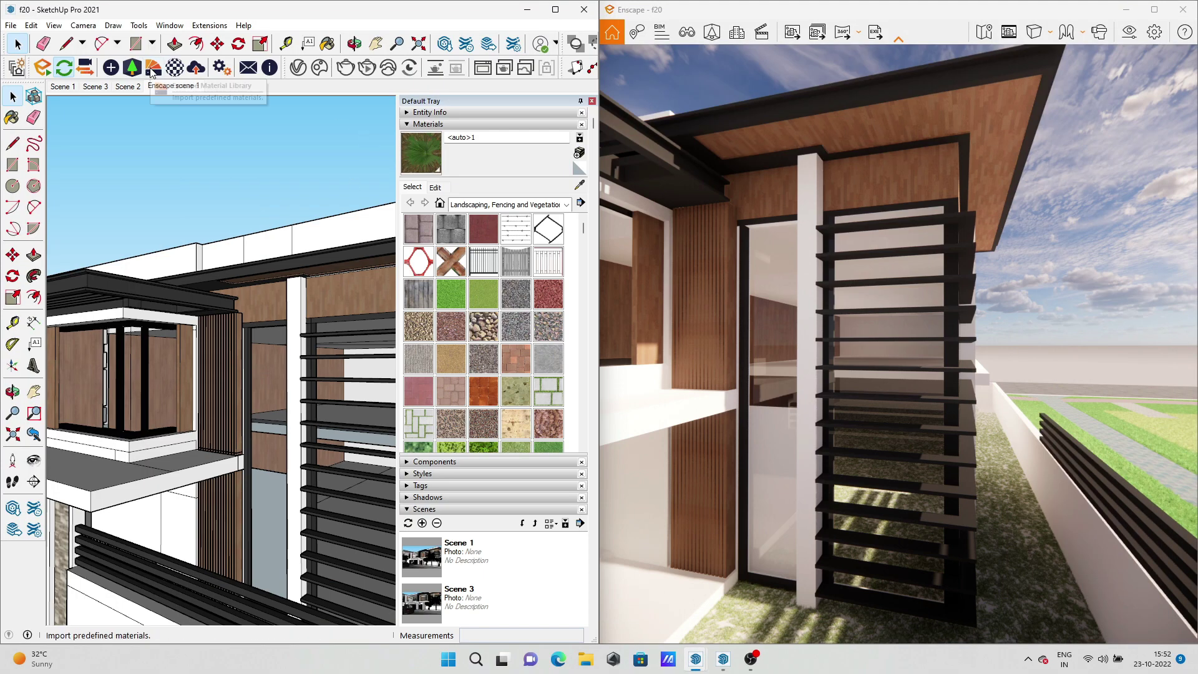
Import Wood 01 from the Enscape library's Wood (43) category, saving the texture path
click(151, 71)
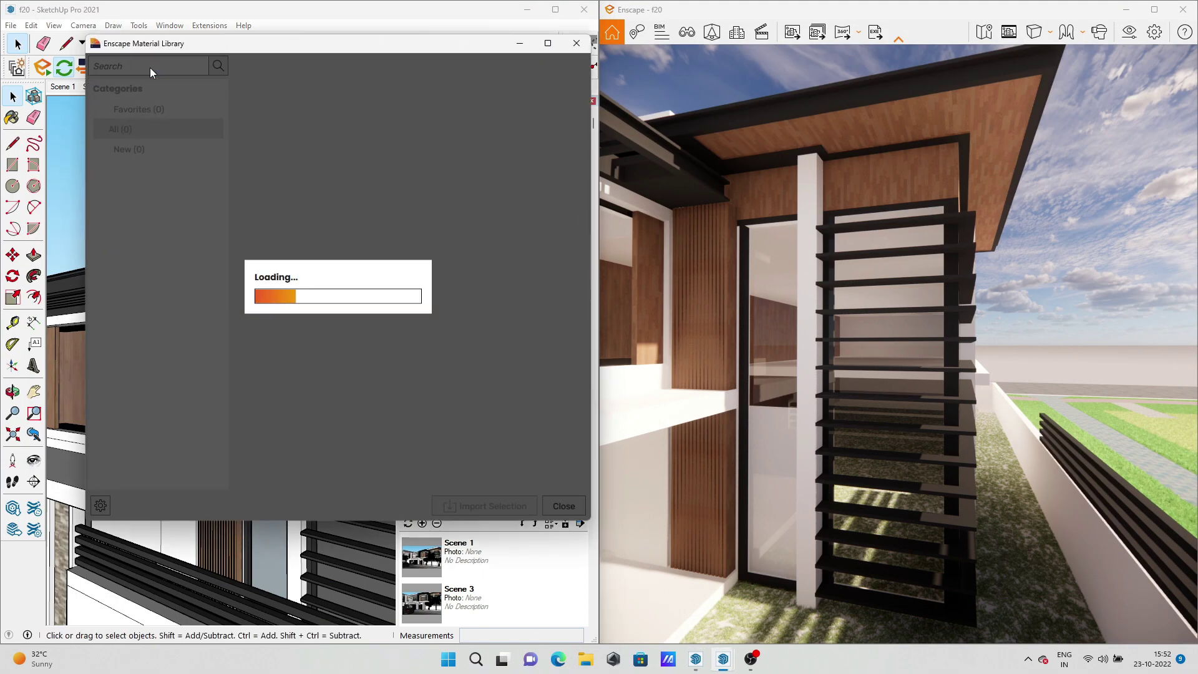
click(176, 451)
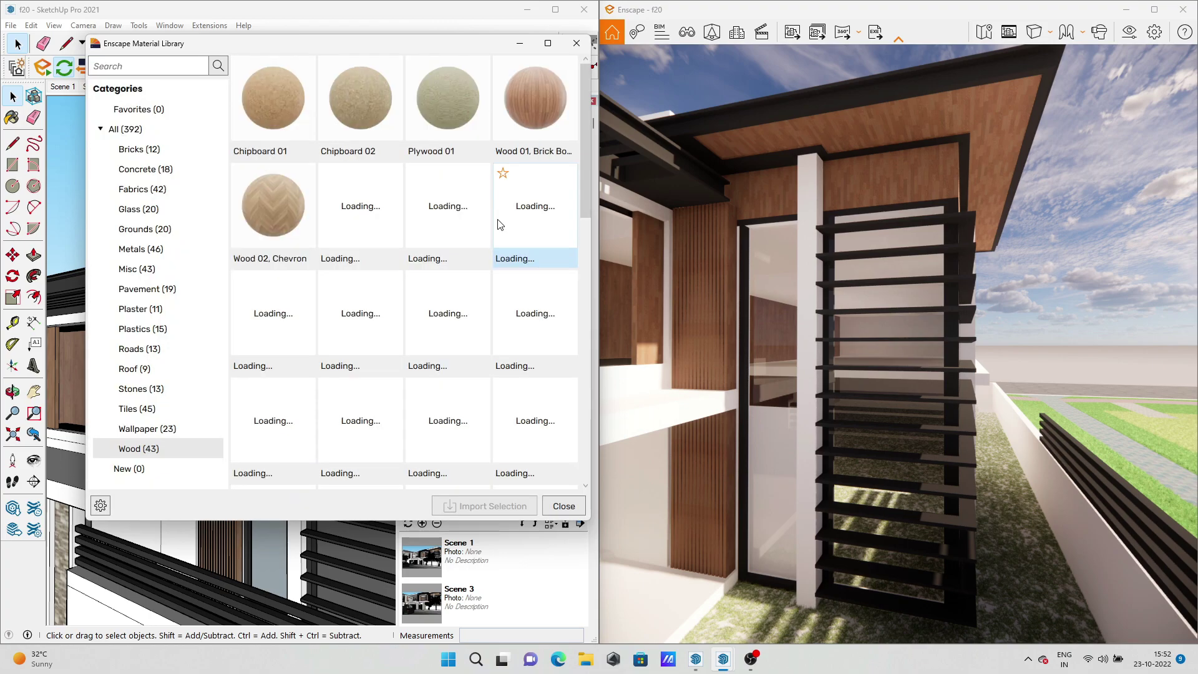
click(552, 92)
click(493, 506)
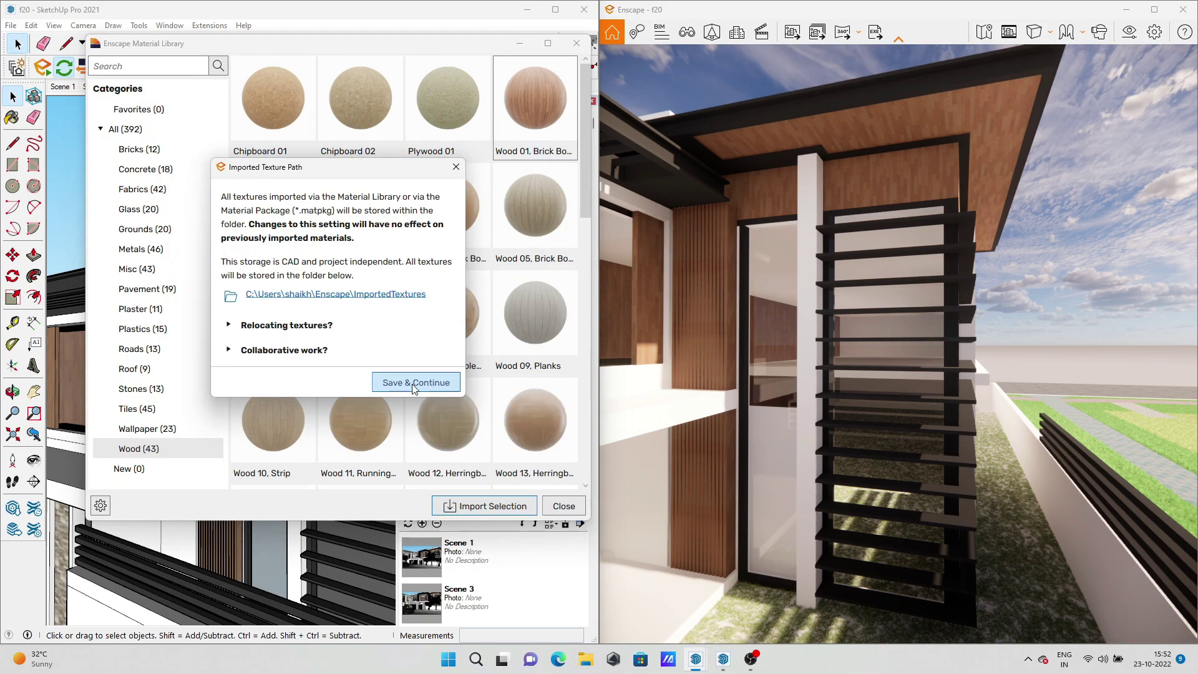
click(530, 383)
Import a second wood material from the Wood category and close the library
scroll(447, 310, down, 5)
click(361, 312)
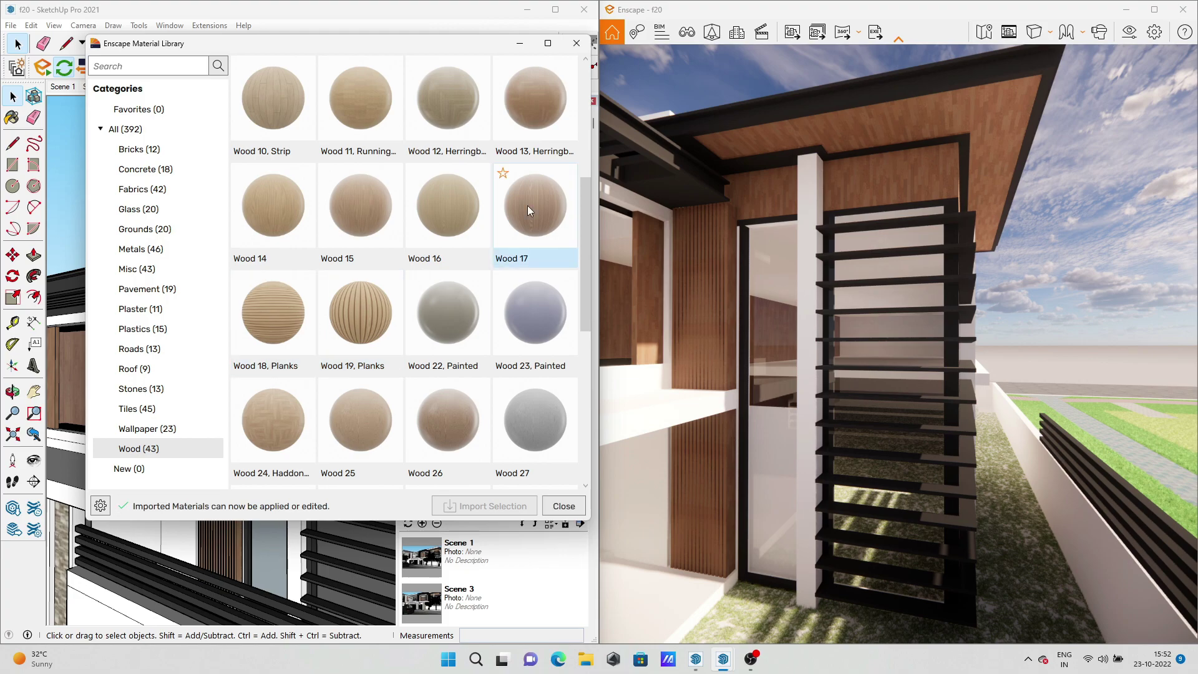
scroll(529, 211, up, 4)
scroll(333, 334, down, 8)
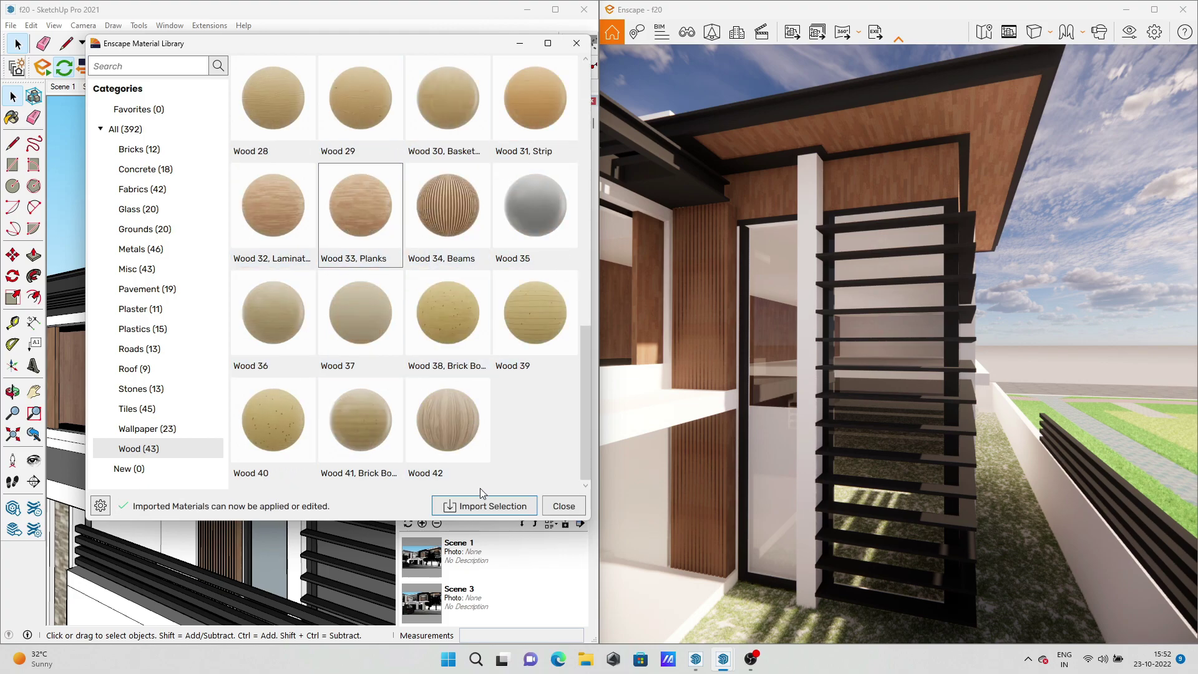
click(484, 506)
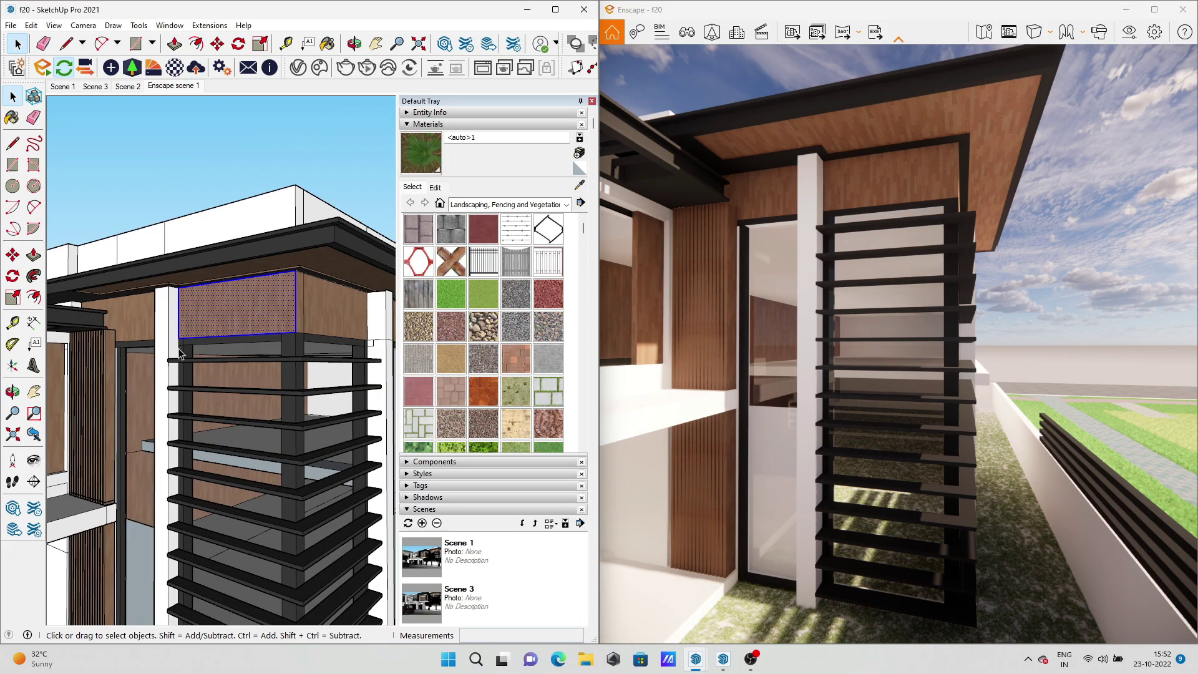
In the Enscape Material Editor, step from Wood 01_ Brick Bond through to Wood 42
click(175, 73)
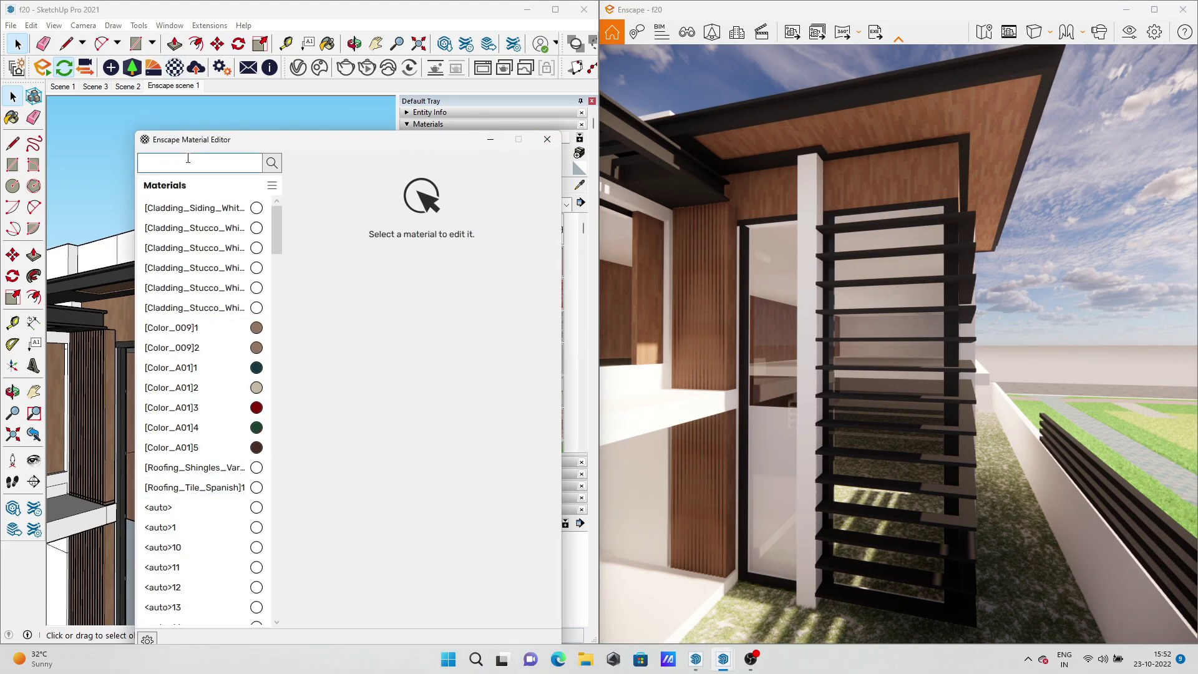
text(wo)
click(187, 248)
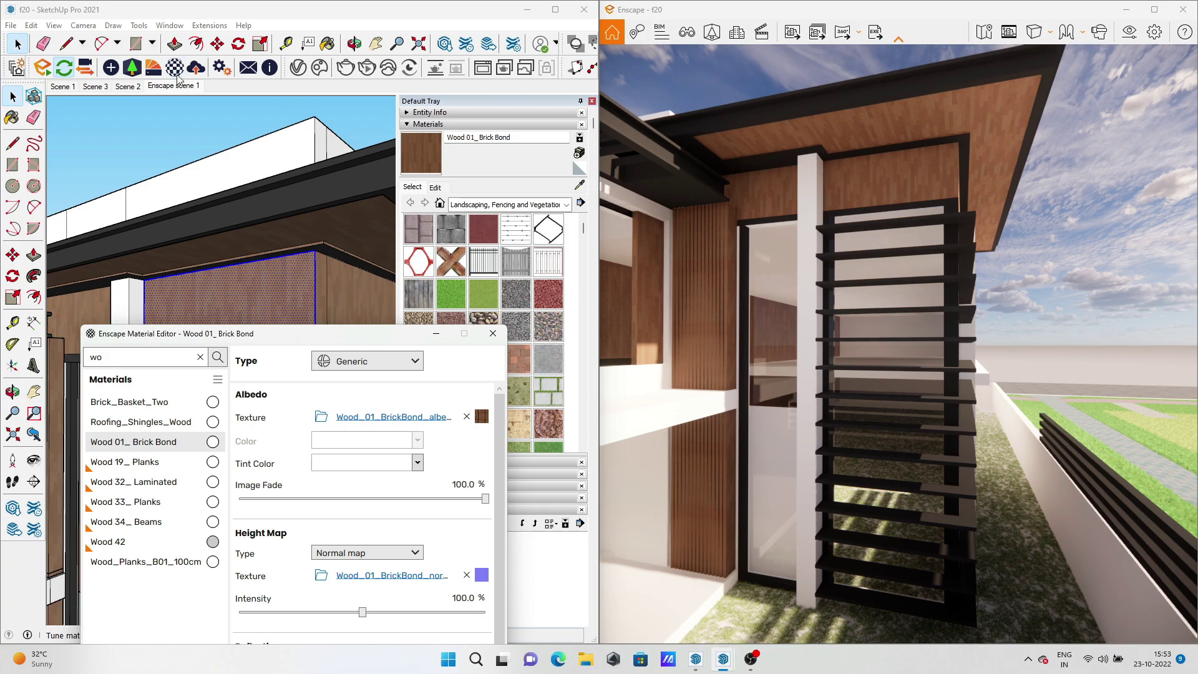
key(Down)
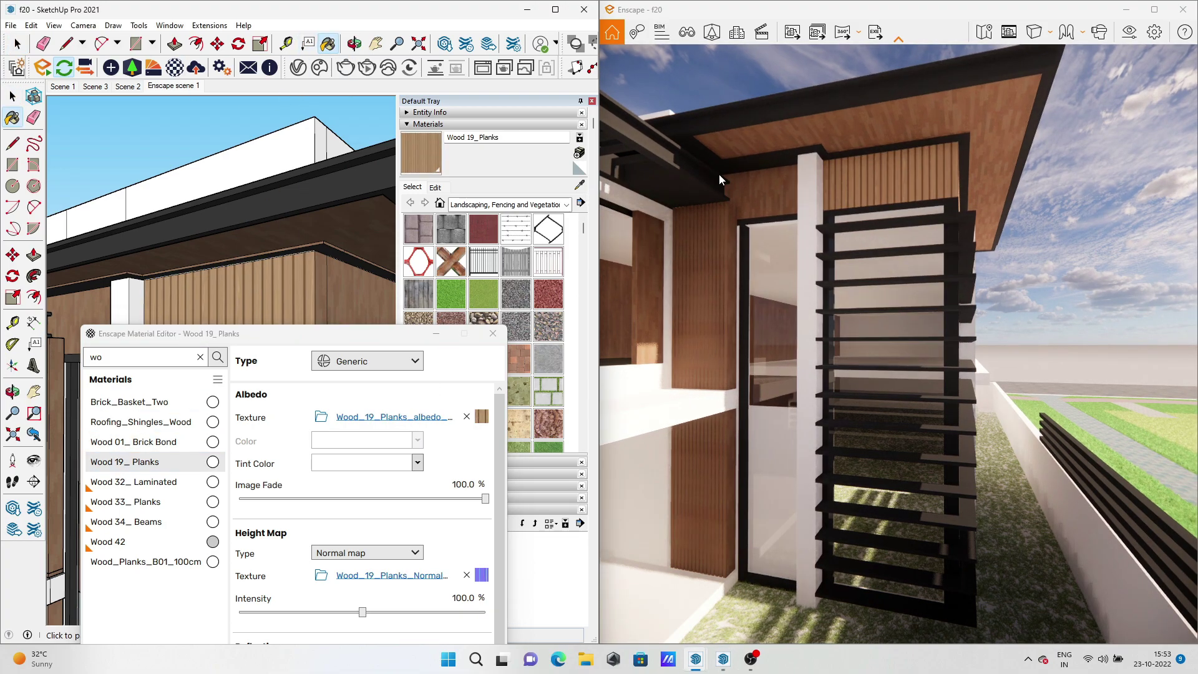
key(Down)
key(Down)
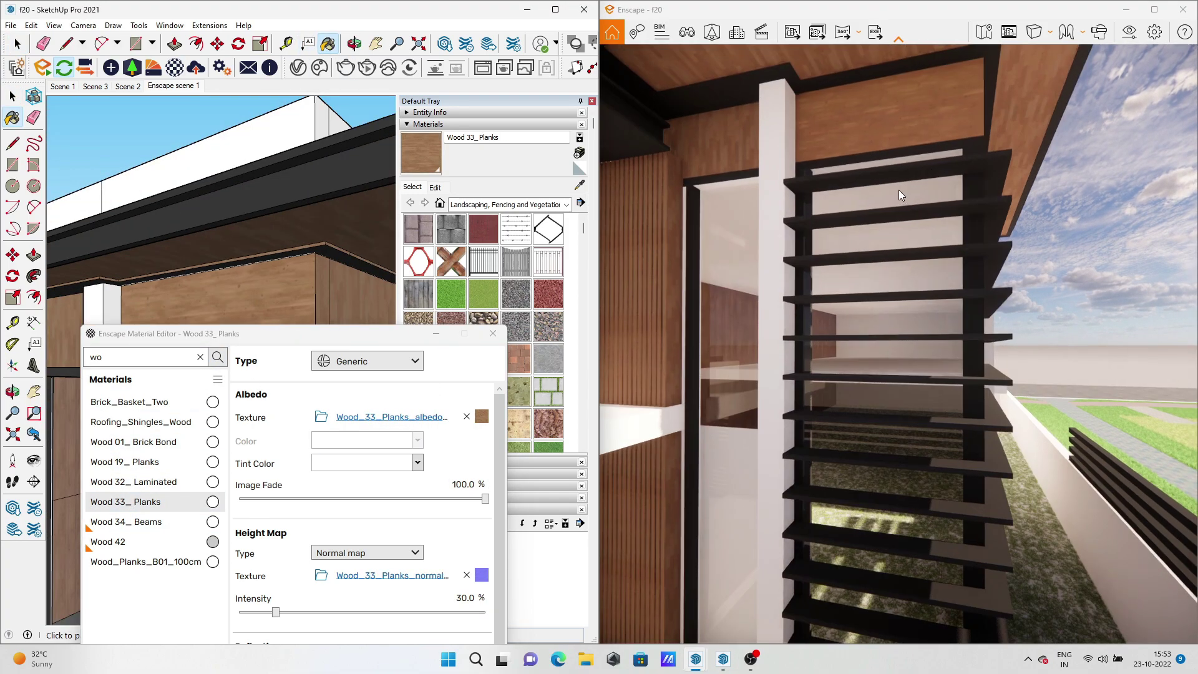
right_drag(900, 196, 486, 246)
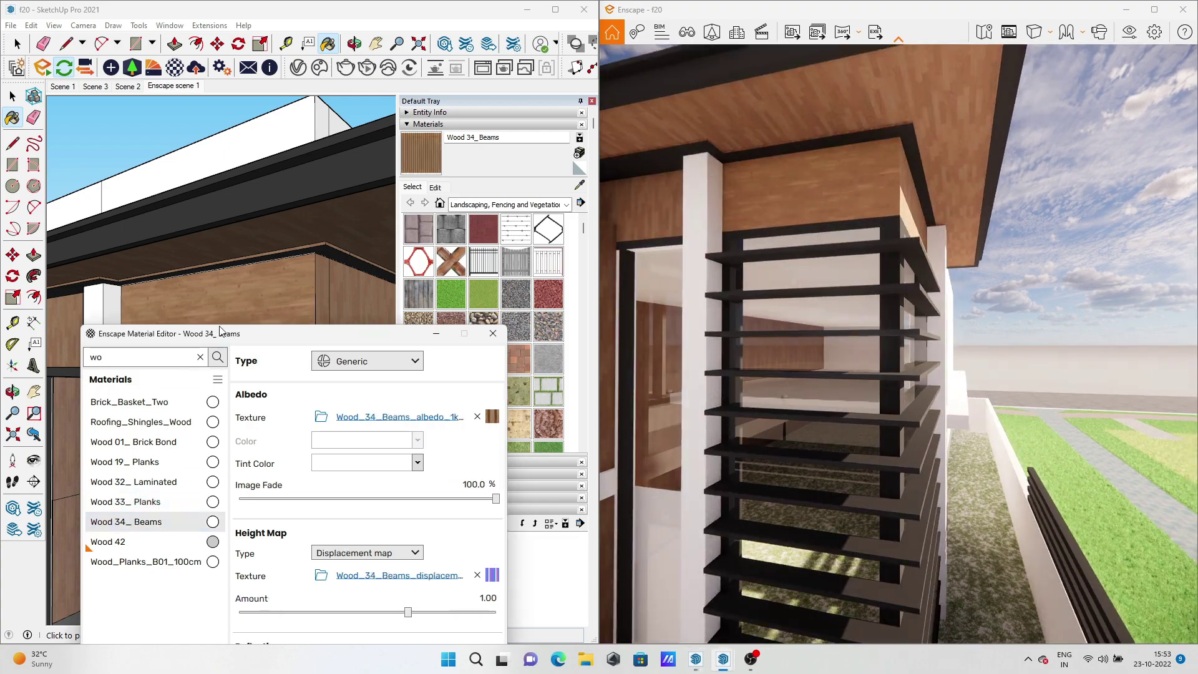
key(Down)
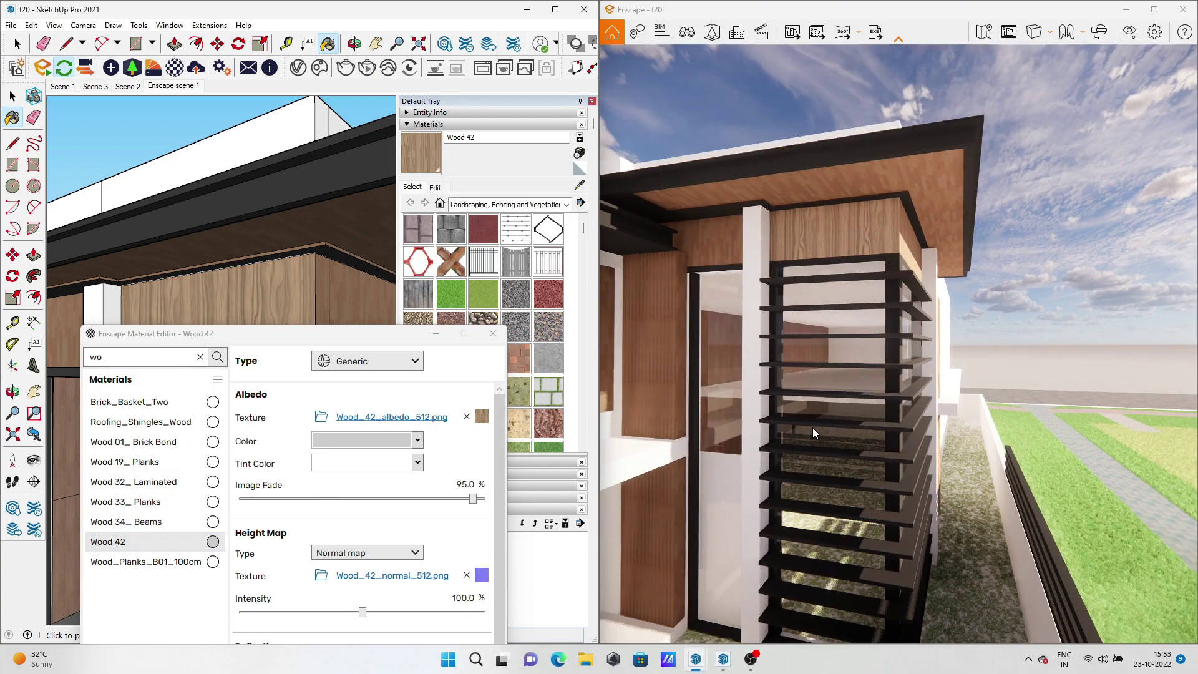
Activate Paint Bucket with Wood 42 and bring the SketchUp model window forward
right_drag(871, 200, 697, 212)
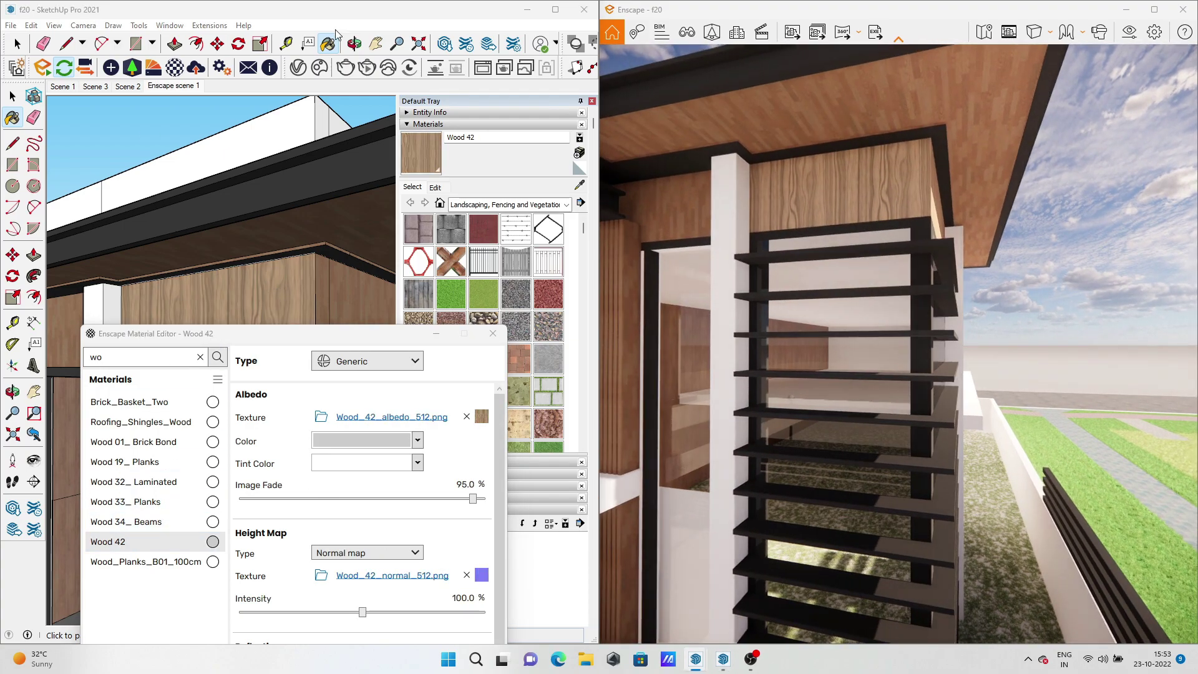
middle_drag(279, 296, 349, 123)
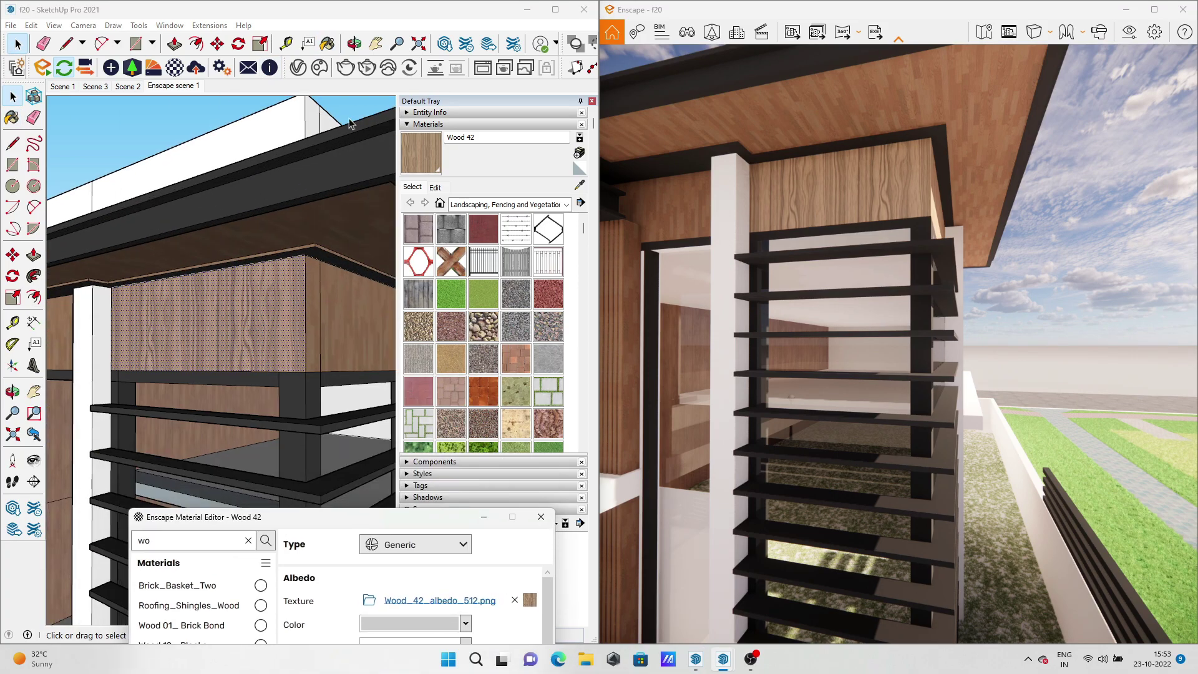
key(b)
scroll(343, 279, down, 5)
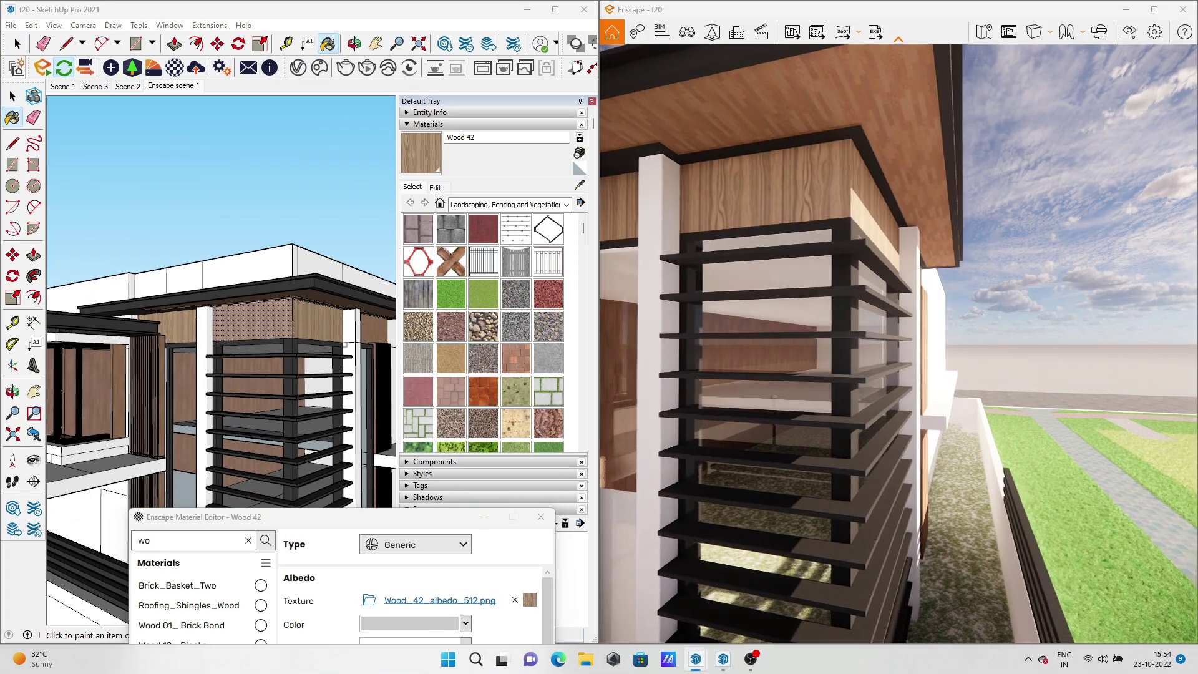
scroll(337, 337, up, 5)
scroll(334, 332, down, 4)
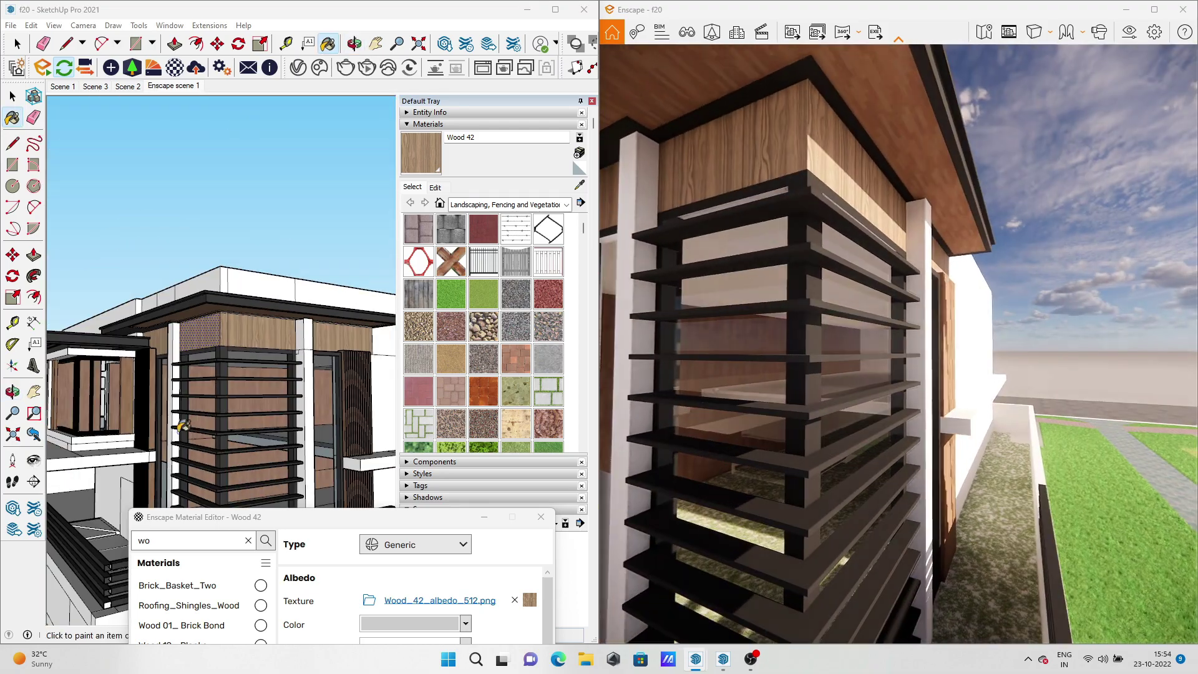
click(20, 73)
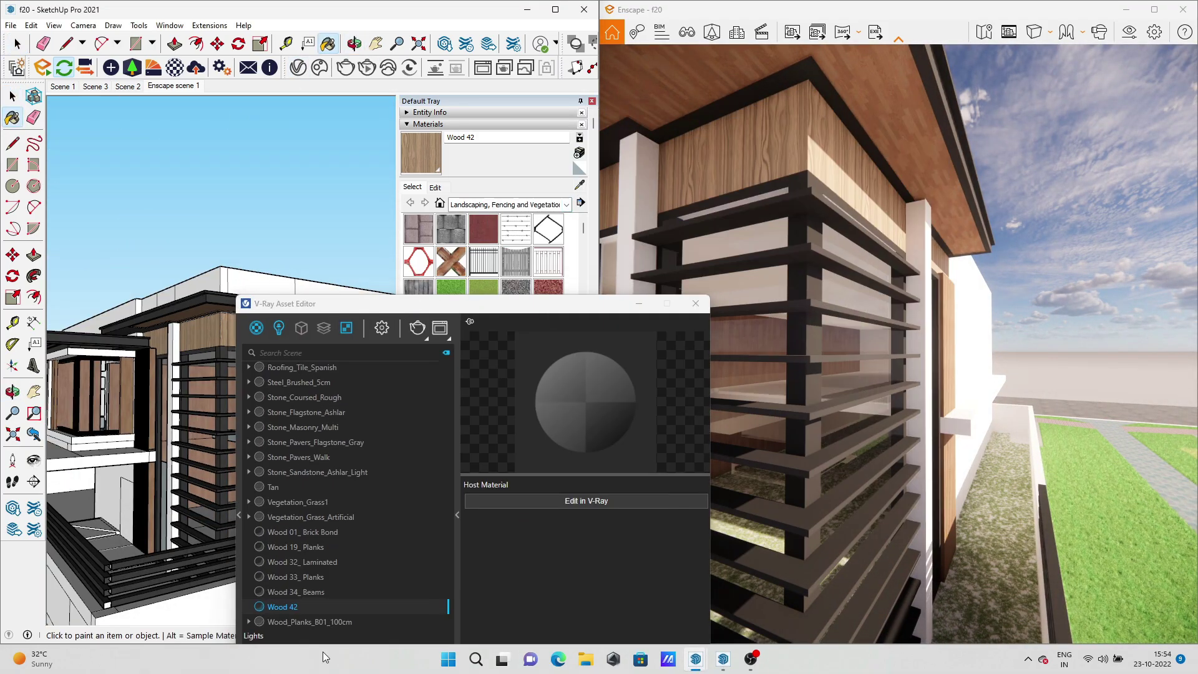
Inspect Wood 42's Wood_42_albedo_512.png bitmap at 1.00 m in V-Ray, then minimize the editor
click(563, 505)
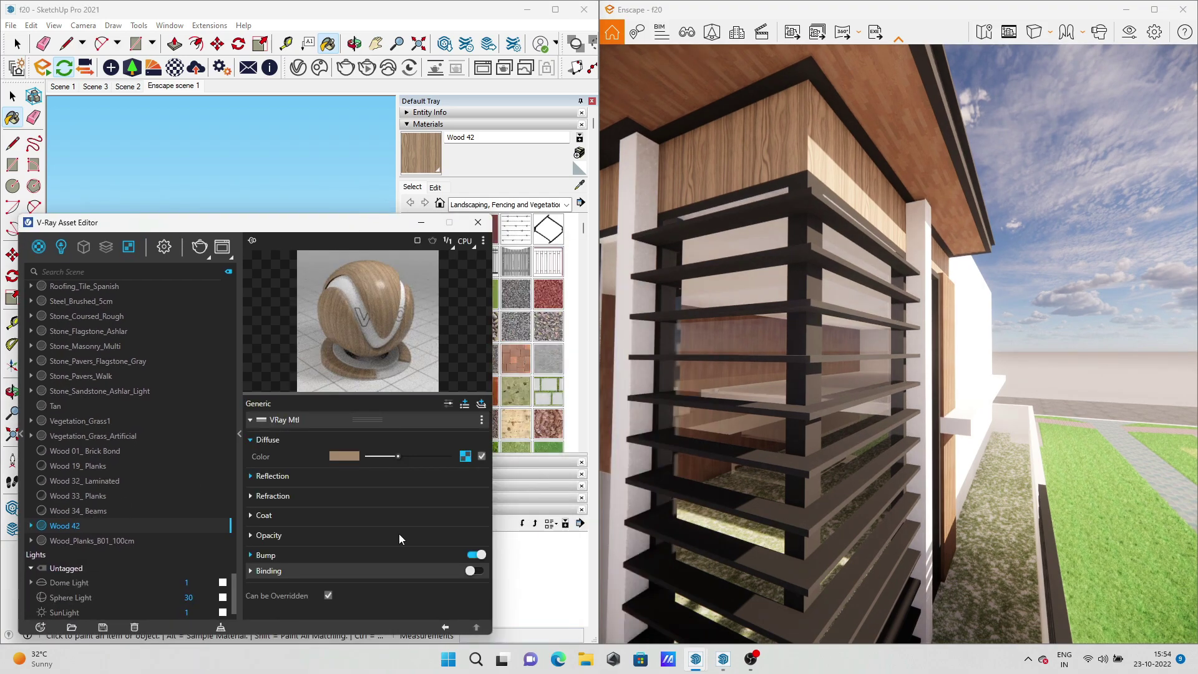
drag(364, 227, 262, 164)
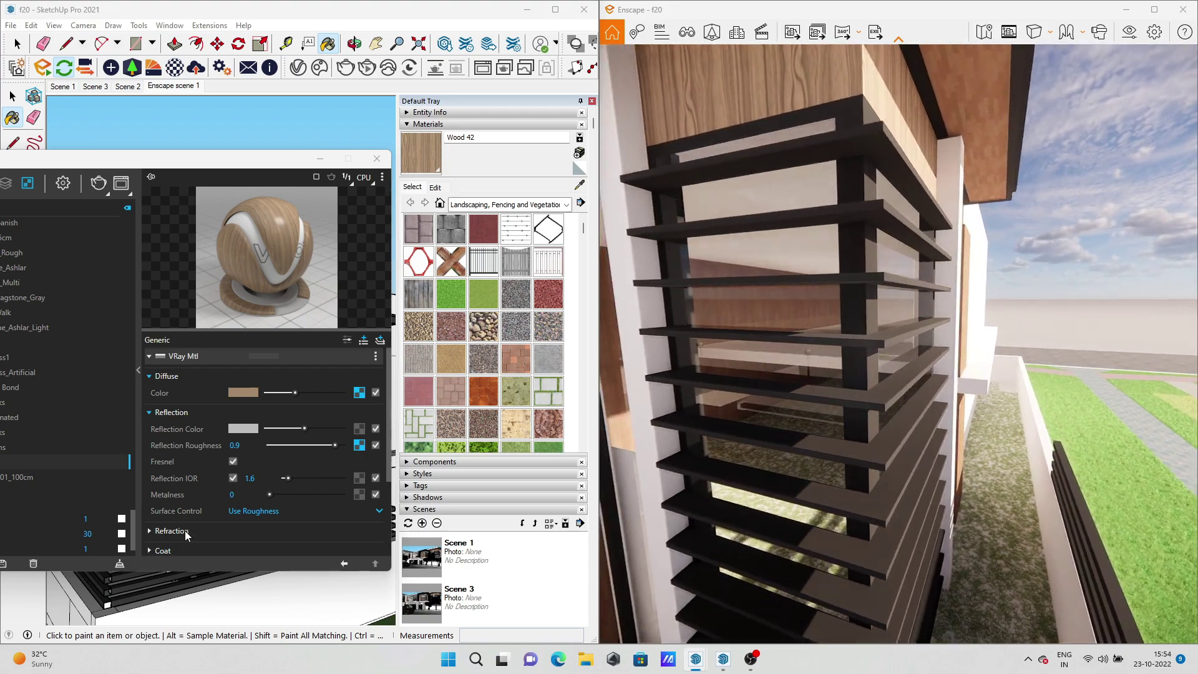
click(359, 393)
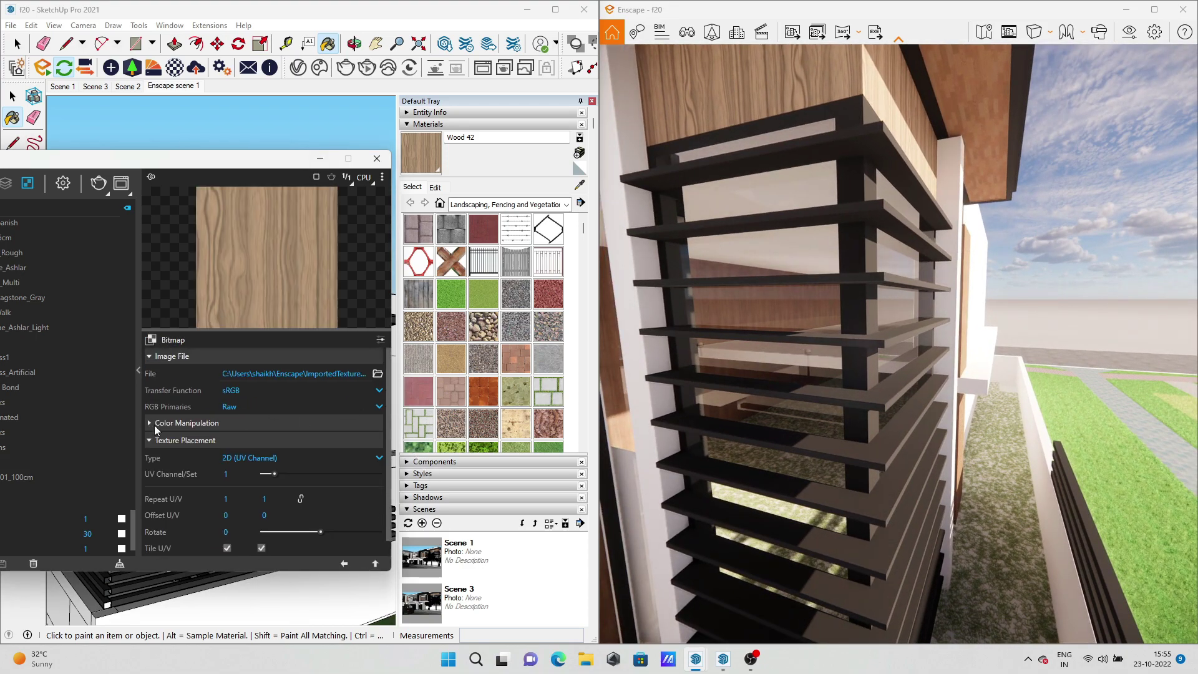
click(318, 159)
Set the Wood 42 texture size to 2.00 m by 2.00 m in the Materials editor
key(b)
click(435, 187)
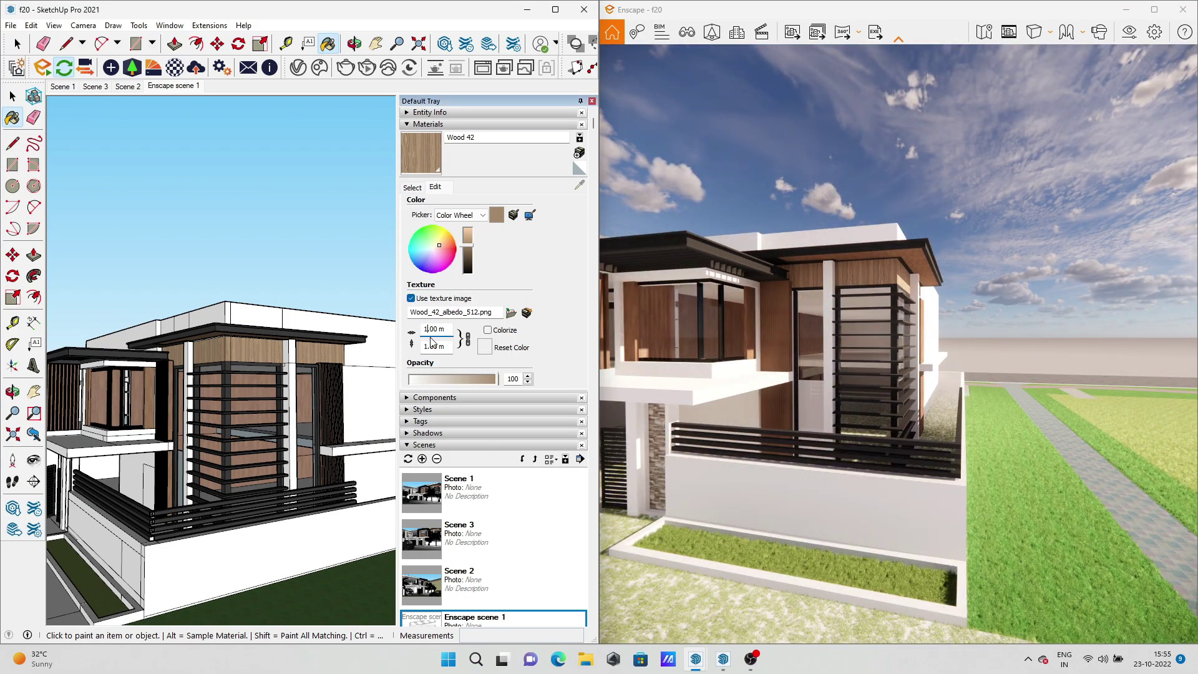
text(2)
key(Return)
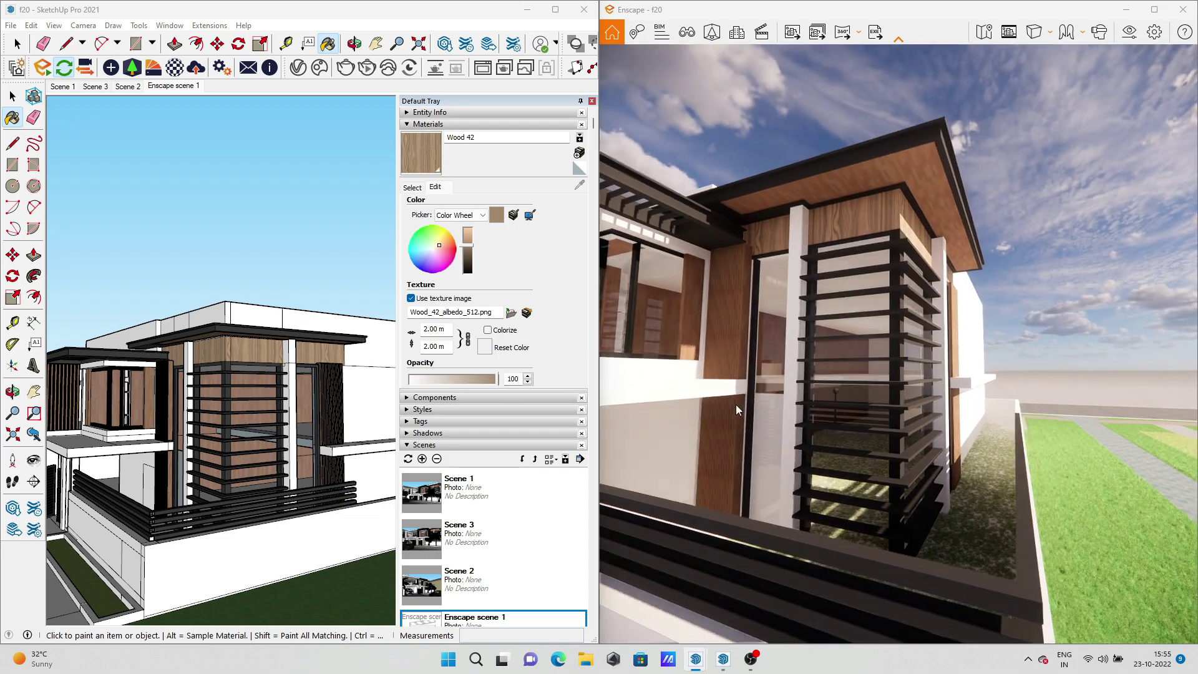
scroll(200, 236, down, 3)
click(10, 49)
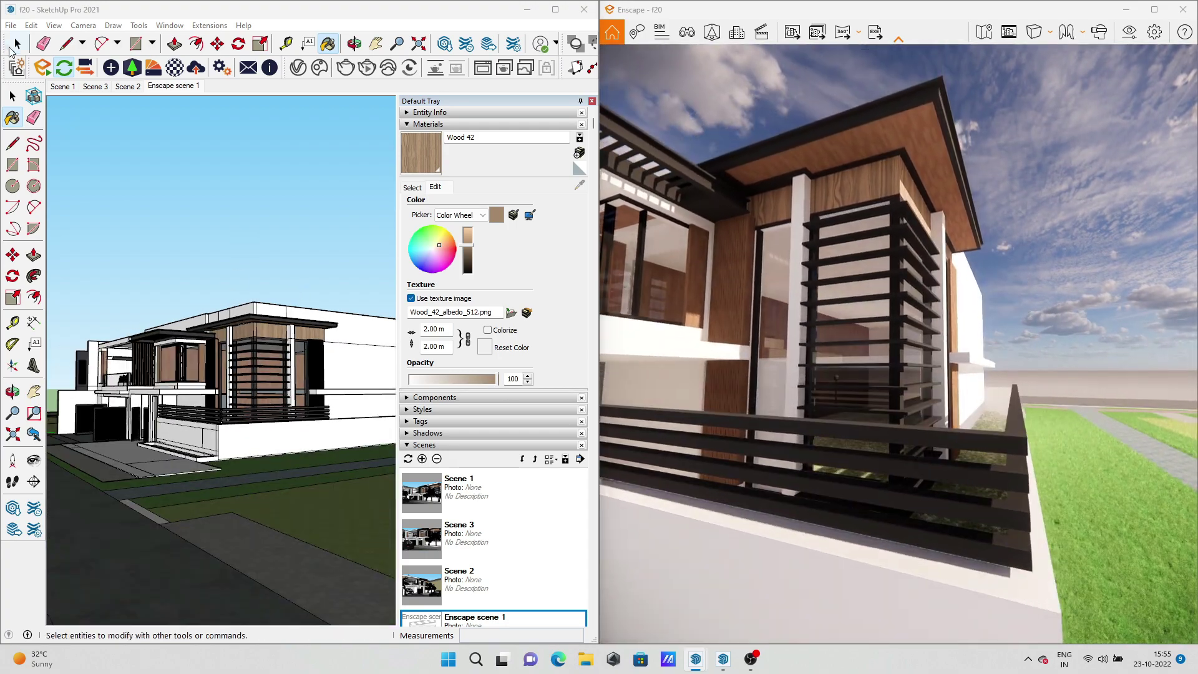
Open the Chaos Cosmos browser and scroll through the material lists
click(321, 69)
click(752, 660)
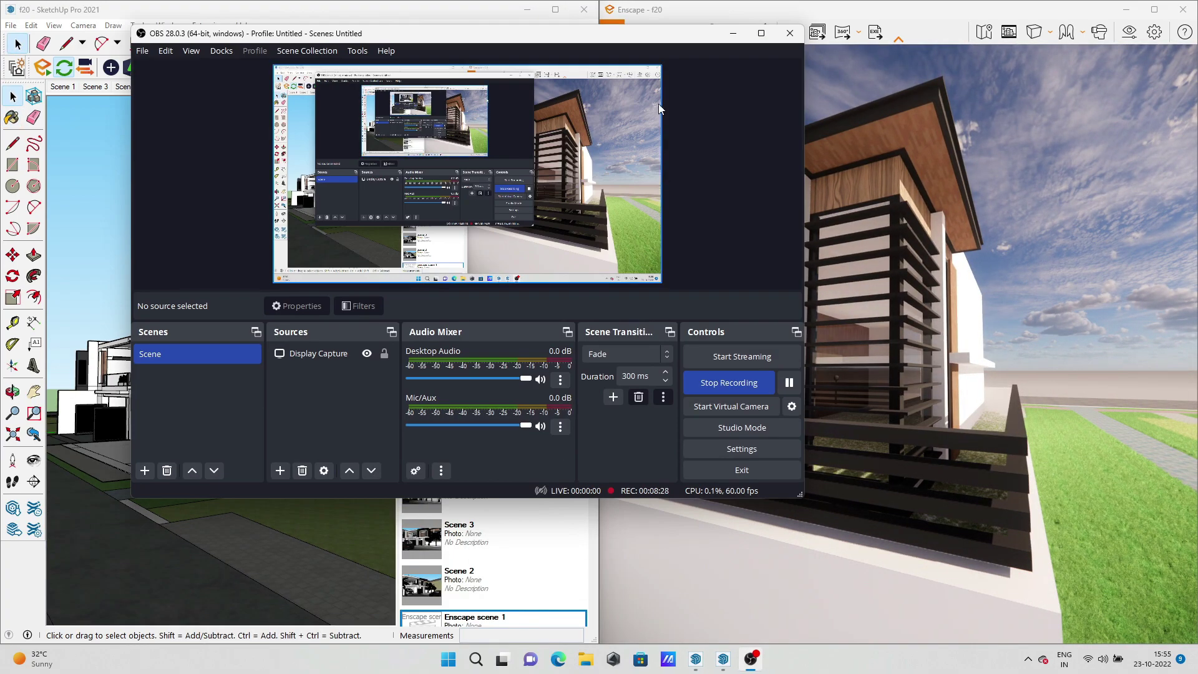
click(733, 36)
scroll(258, 423, up, 3)
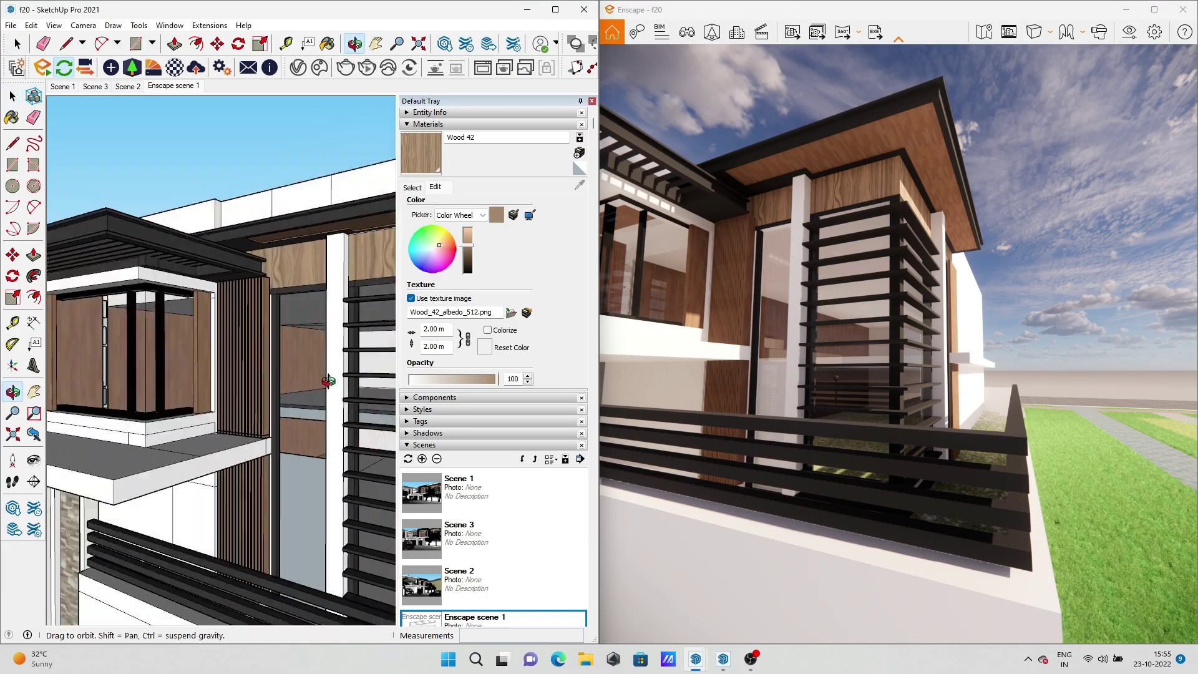
scroll(258, 423, up, 3)
scroll(258, 423, up, 3)
scroll(258, 424, down, 3)
scroll(274, 400, down, 3)
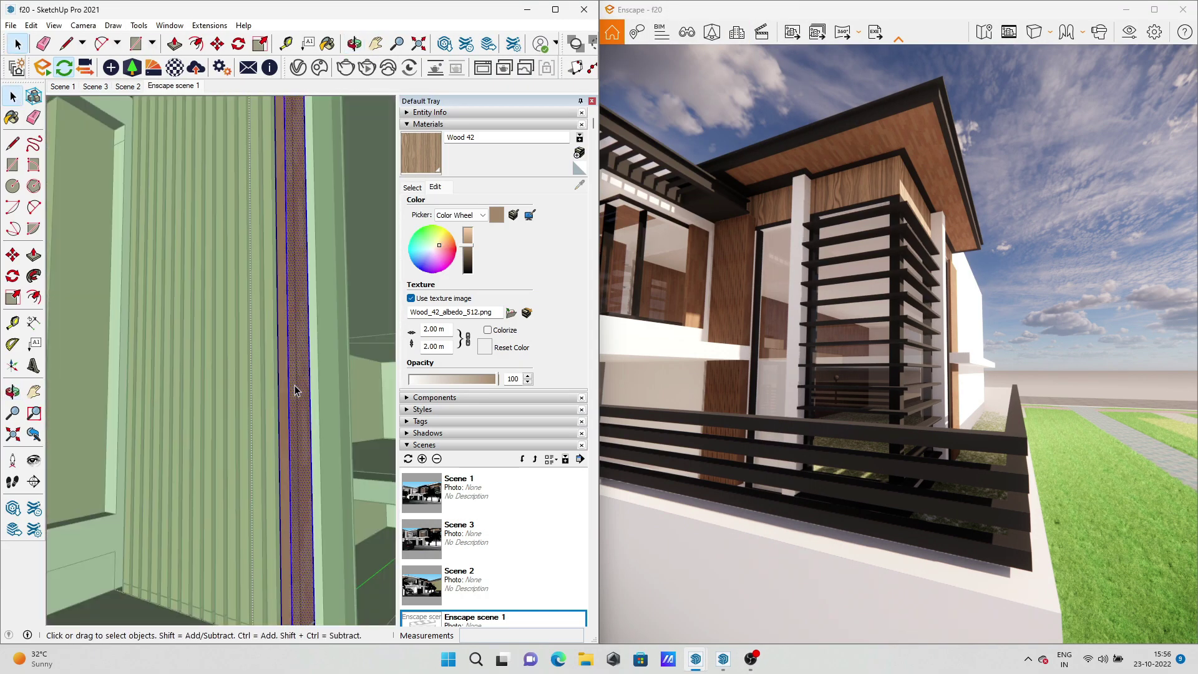
scroll(294, 321, down, 3)
scroll(339, 173, down, 3)
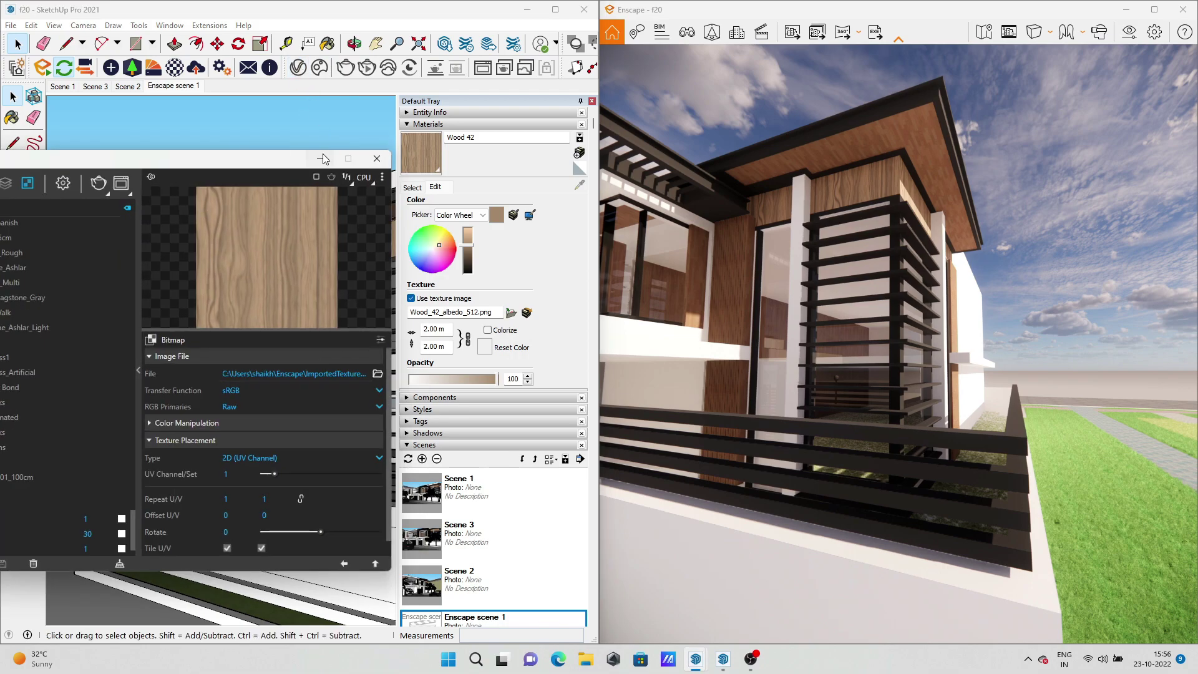
After viewing Wood 07 200cm, select Wood 13-07 100cm and face the wood-slat wall
scroll(301, 300, down, 2)
scroll(278, 357, down, 4)
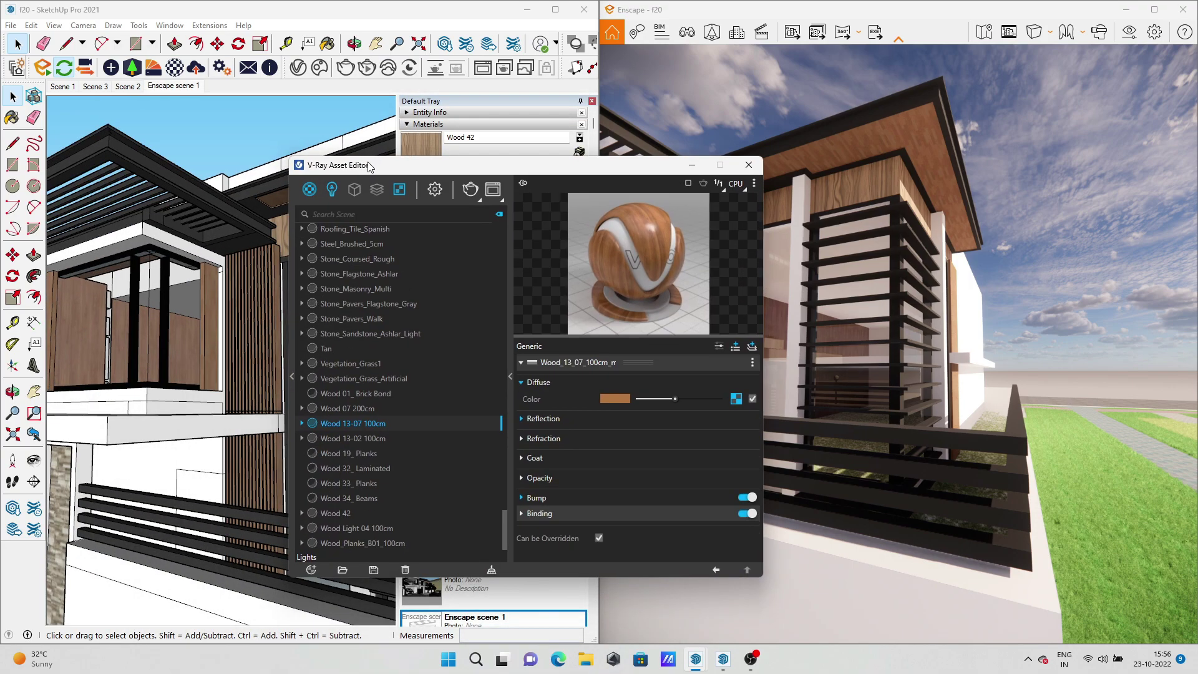
click(495, 405)
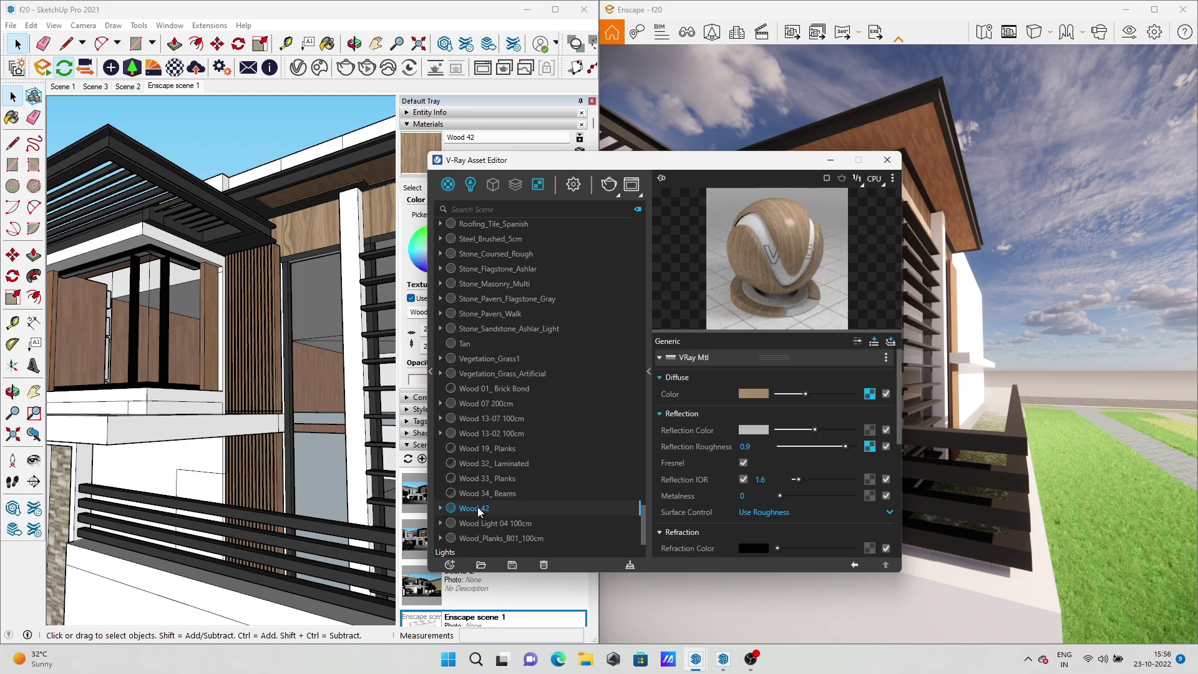
click(493, 418)
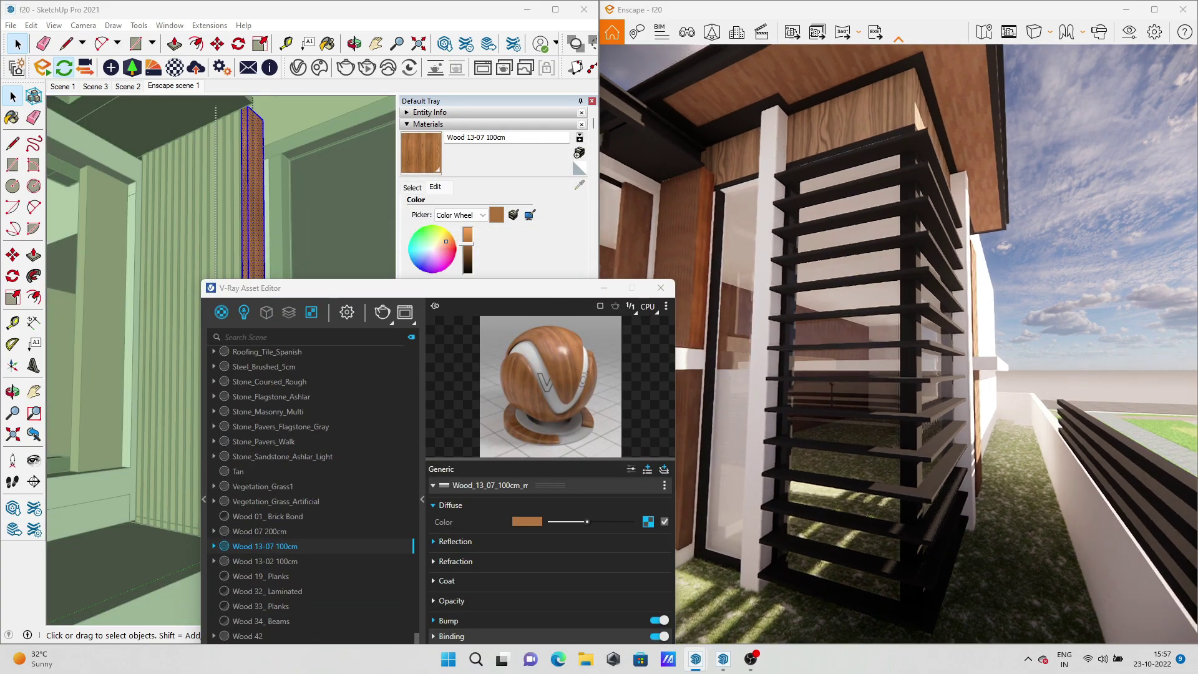
scroll(734, 311, up, 5)
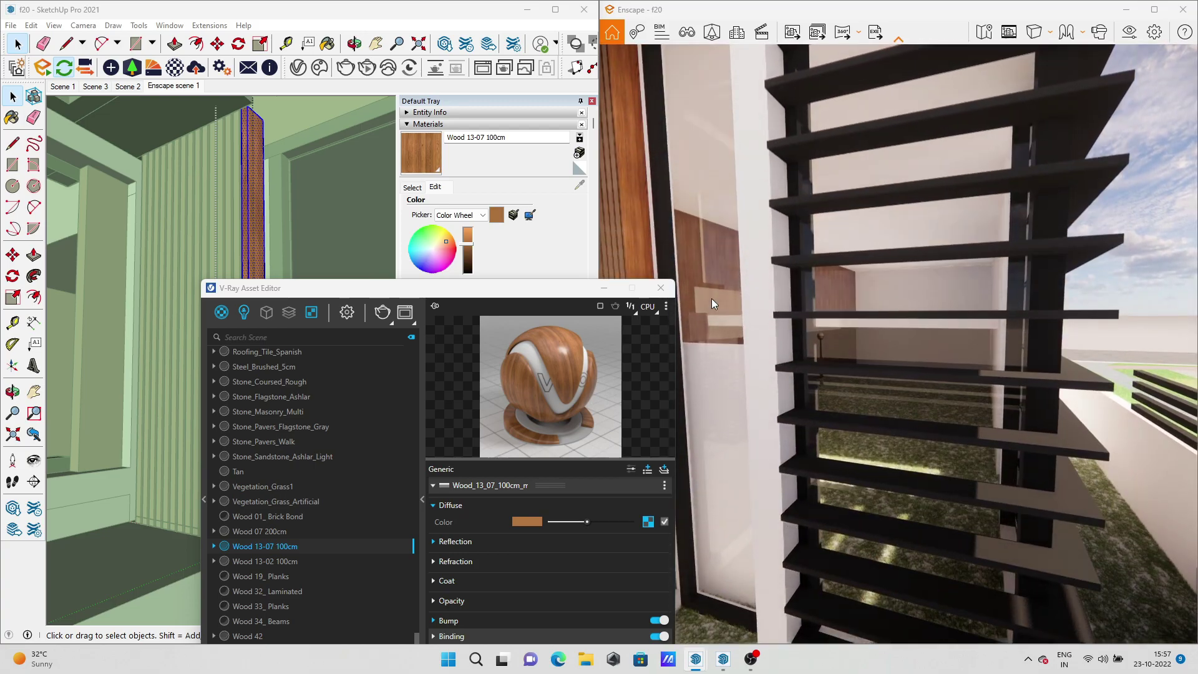
scroll(765, 328, up, 3)
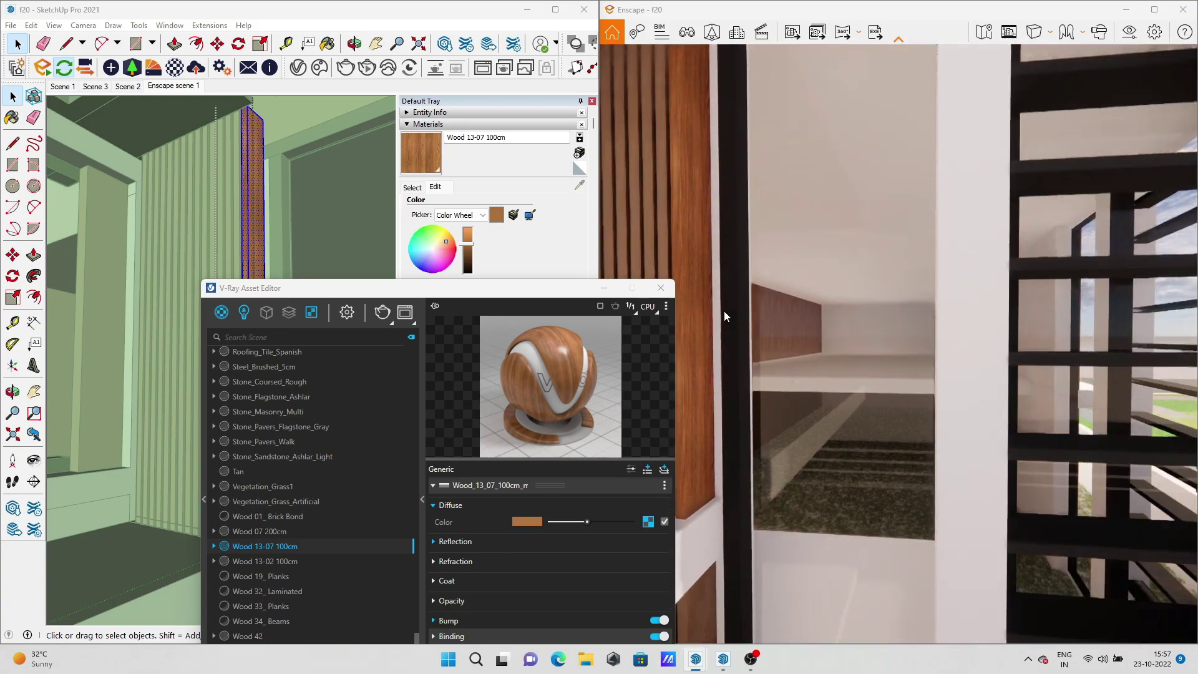
drag(724, 311, 299, 122)
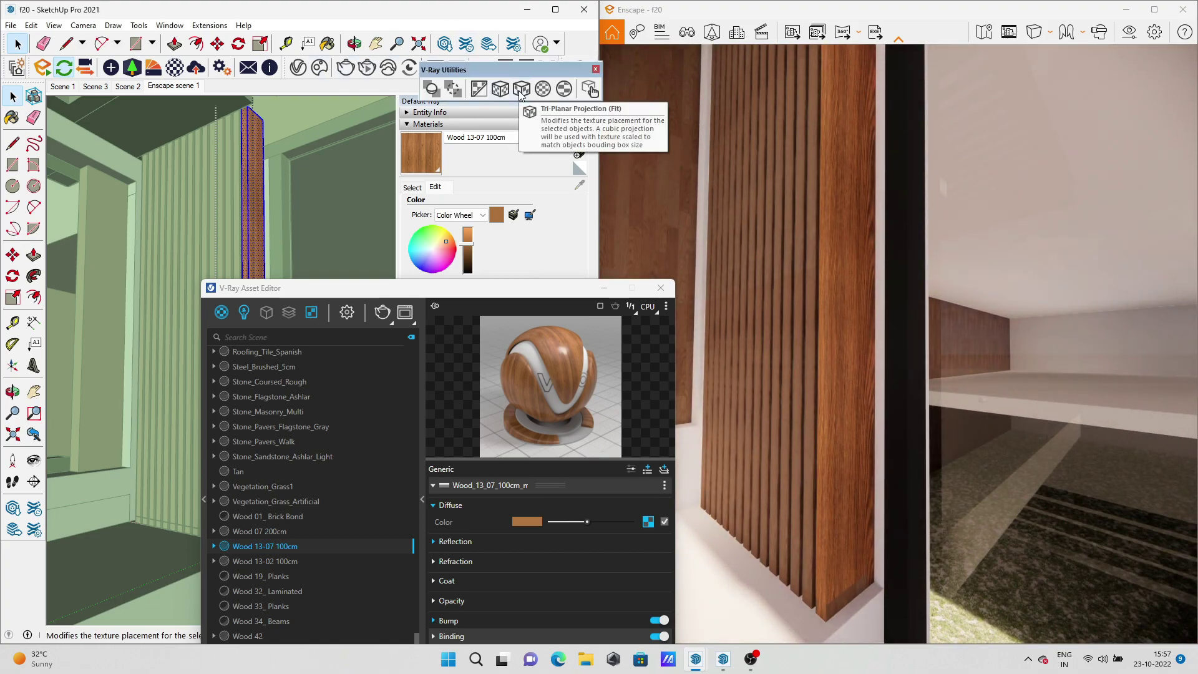
Apply tri-planar projection to the 17 slat-column entities and orbit around the slat wall
click(521, 94)
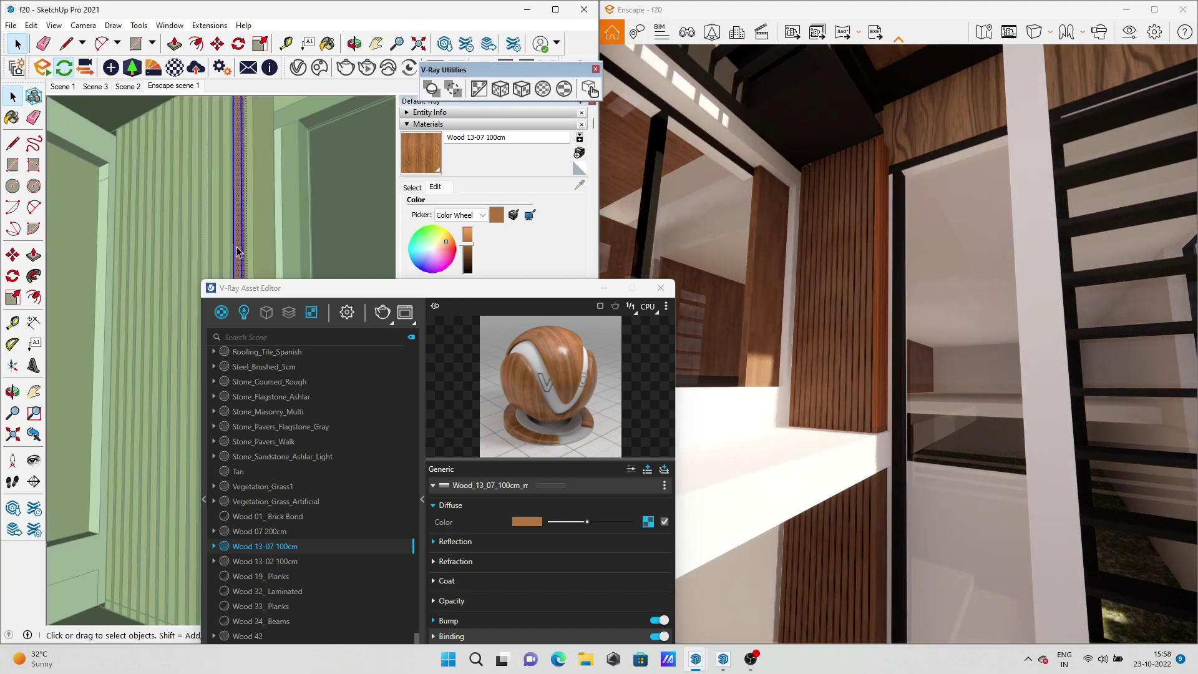
click(591, 92)
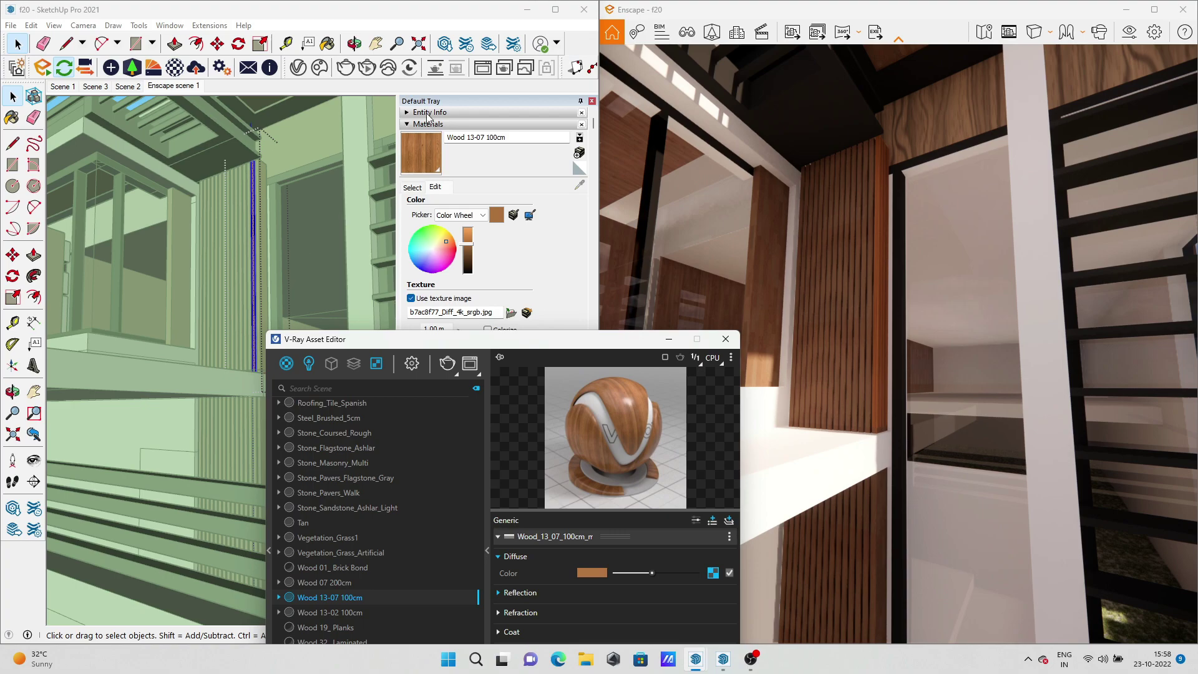
click(431, 112)
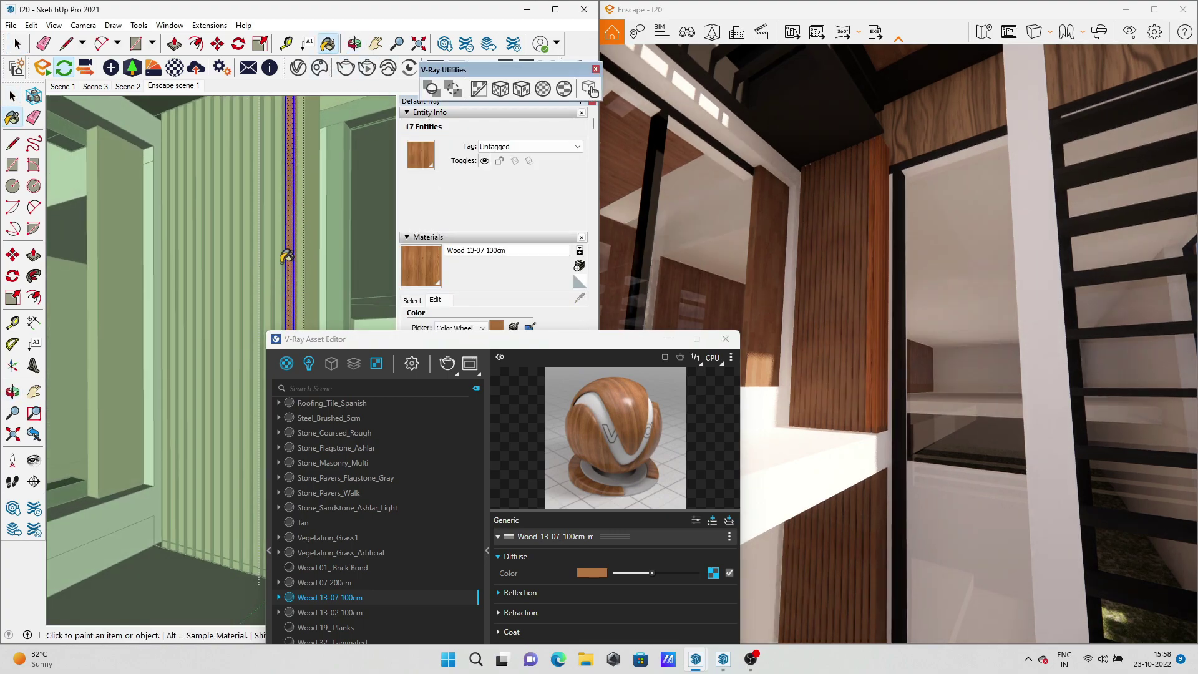
scroll(279, 273, up, 2)
scroll(293, 271, up, 2)
scroll(309, 270, up, 2)
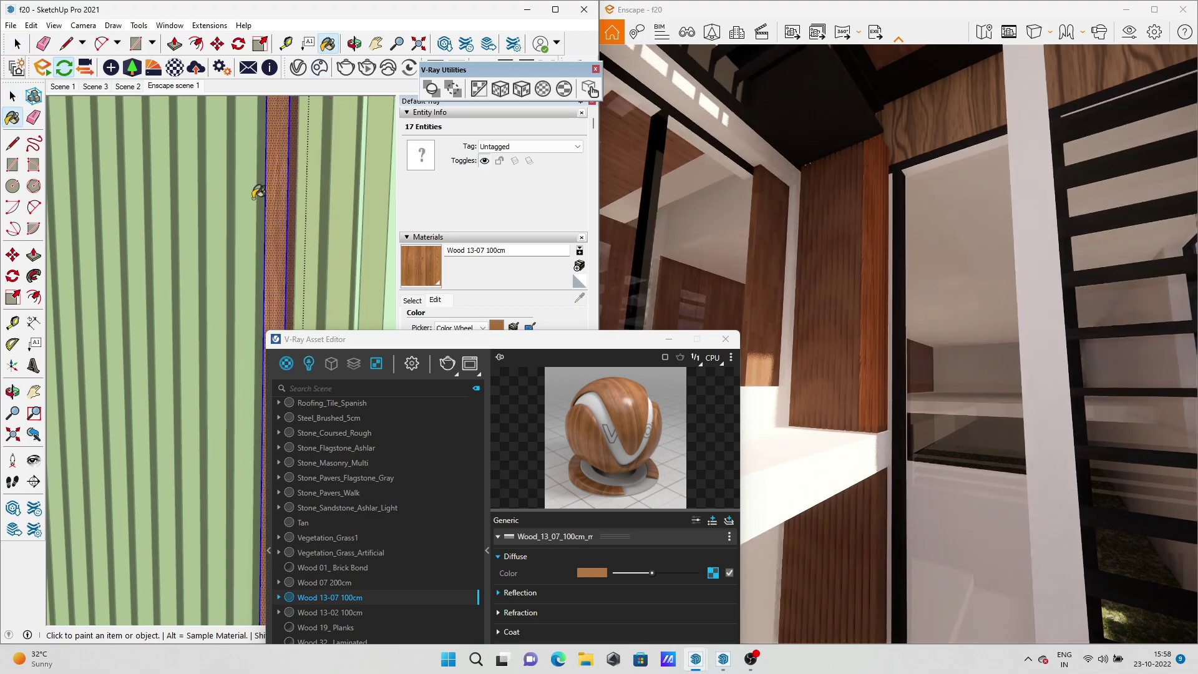
middle_drag(222, 206, 247, 250)
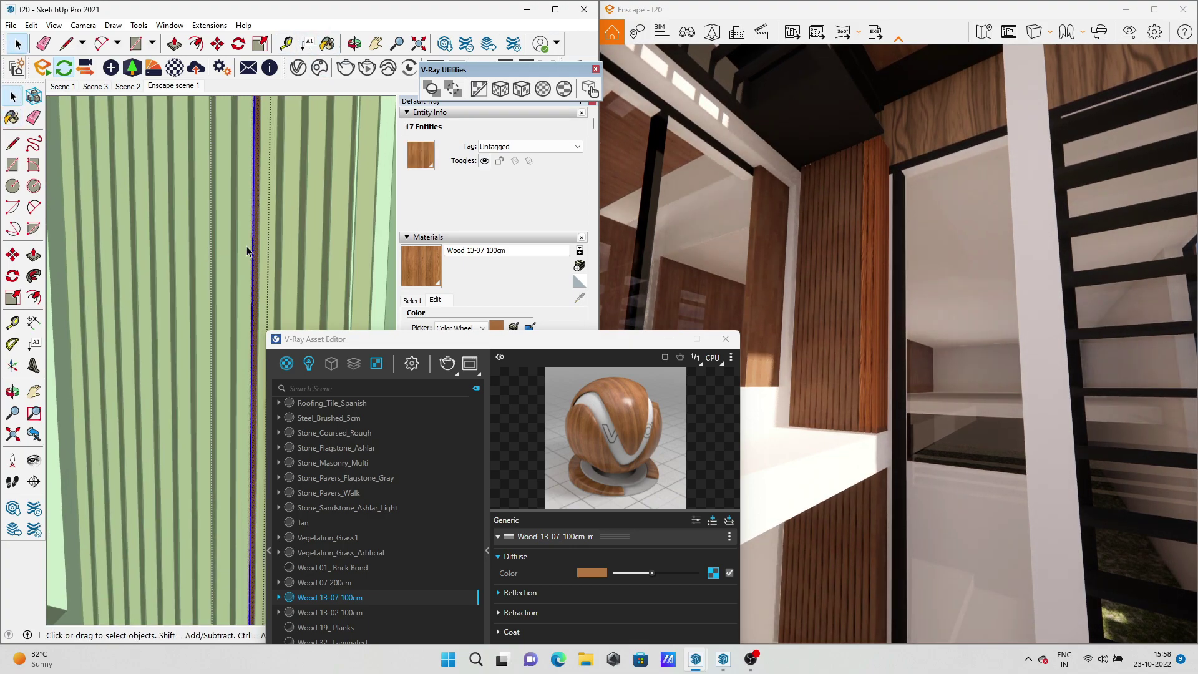
Paint the first slat column and a vertical strip with Wood 13-07 100cm
right_click(360, 600)
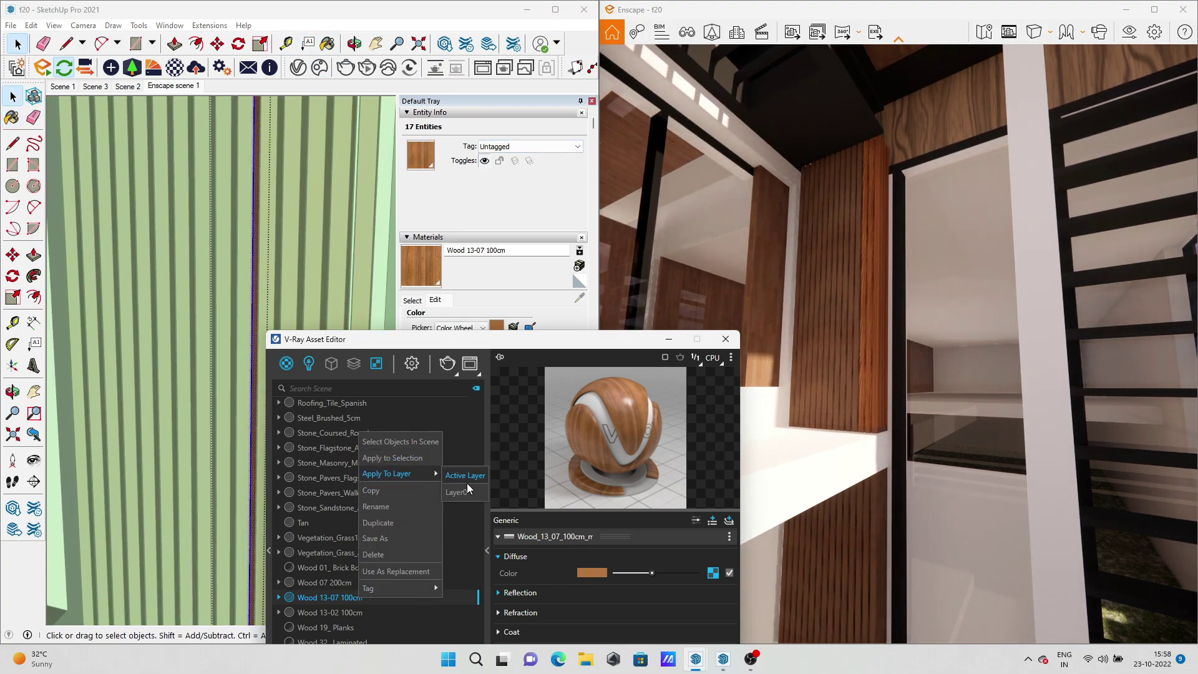
click(466, 477)
click(272, 297)
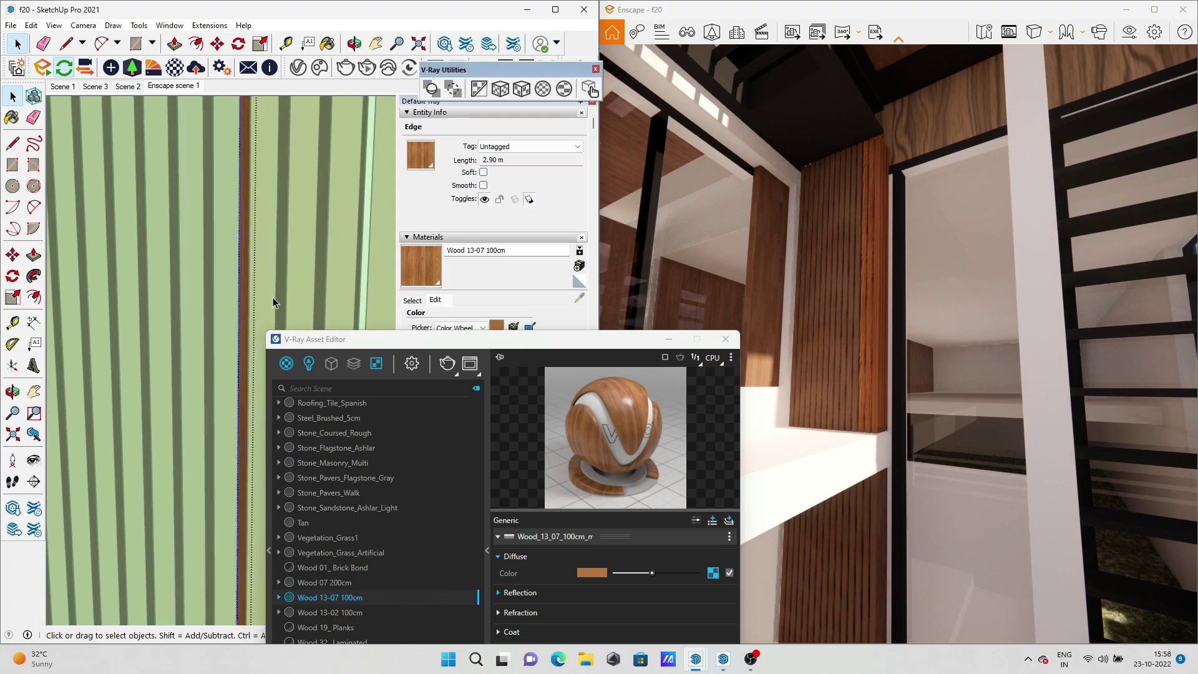
middle_drag(273, 297, 166, 302)
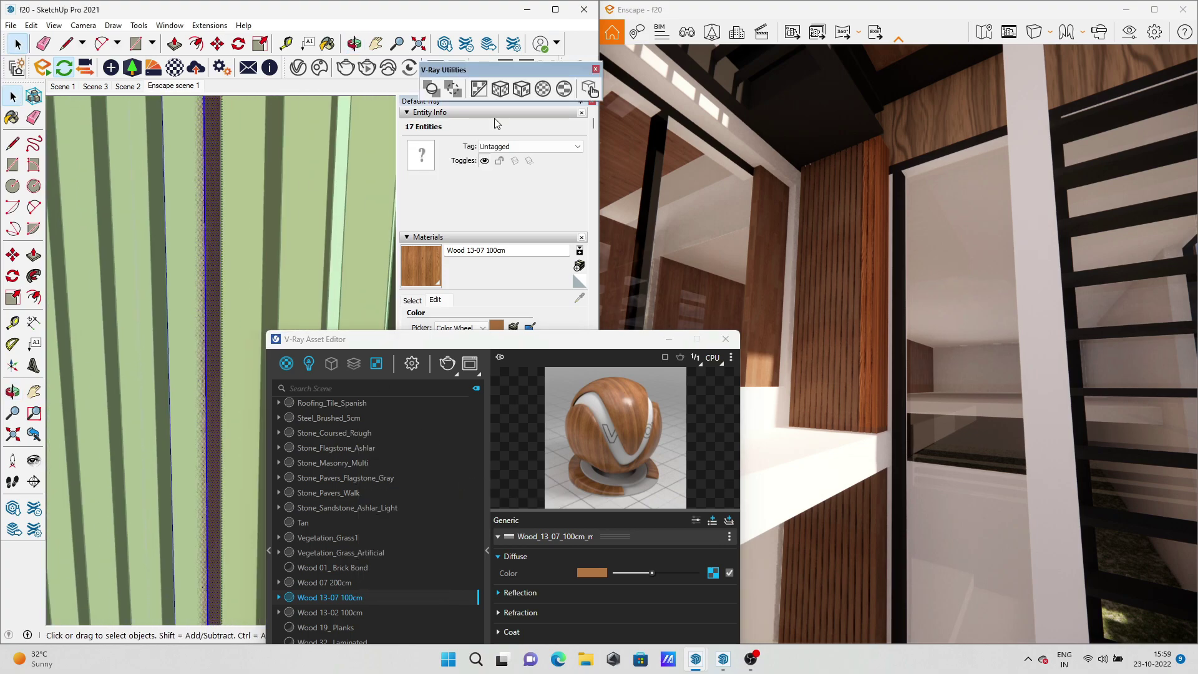
click(412, 261)
click(210, 284)
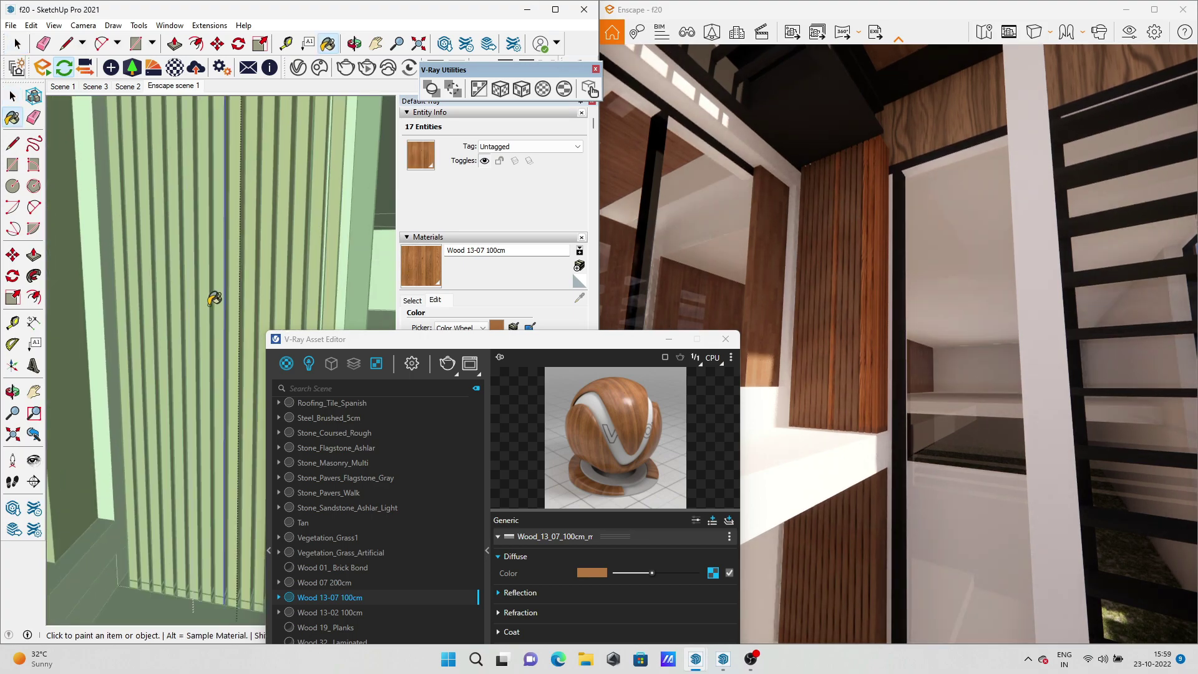
click(198, 297)
key(space)
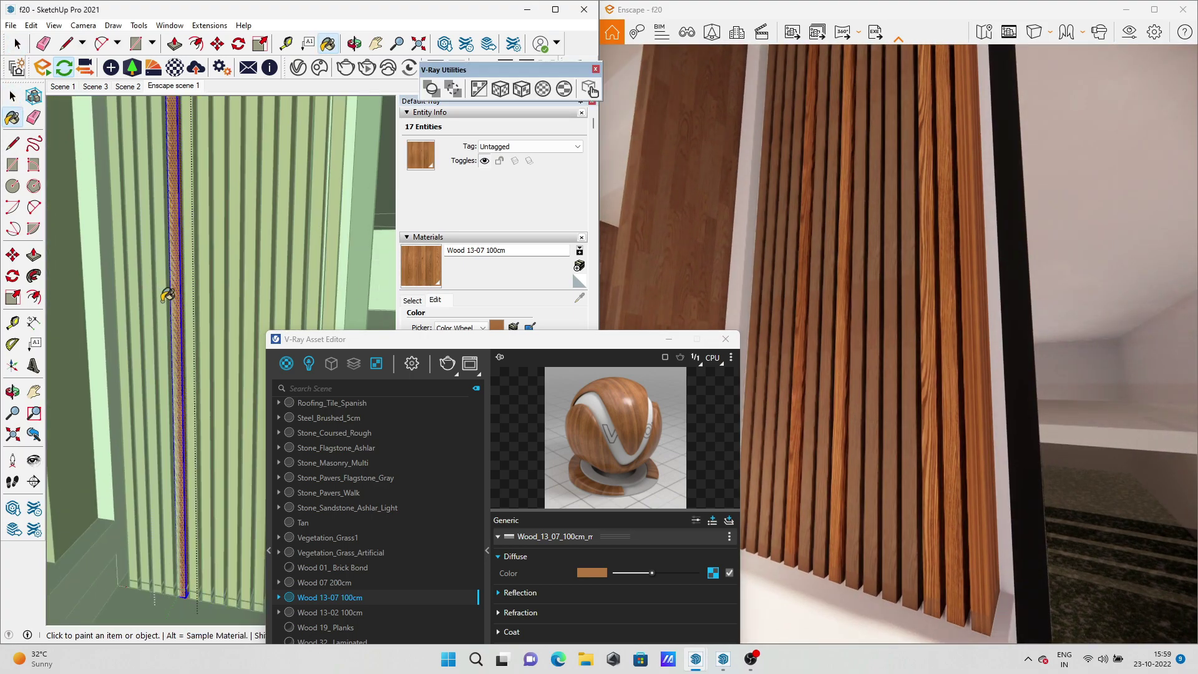
Paint the selected slat group with Wood 13-07 100cm, zooming in and out to check it
click(161, 306)
scroll(168, 315, up, 2)
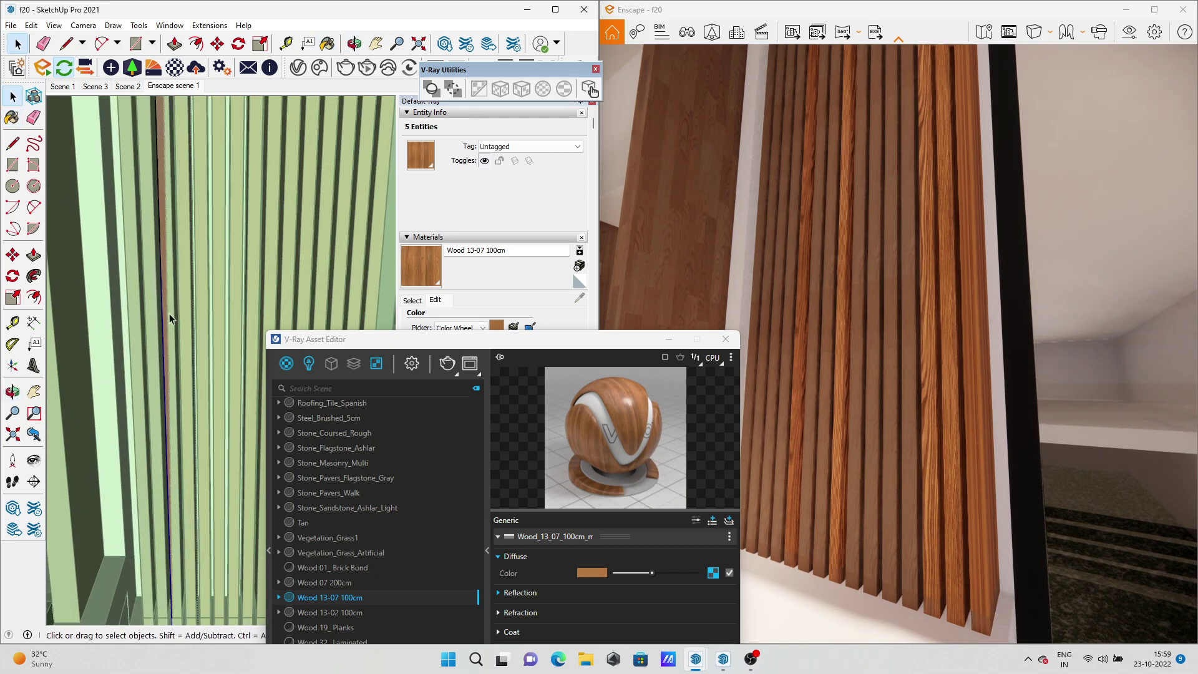
click(148, 323)
key(space)
scroll(143, 324, down, 2)
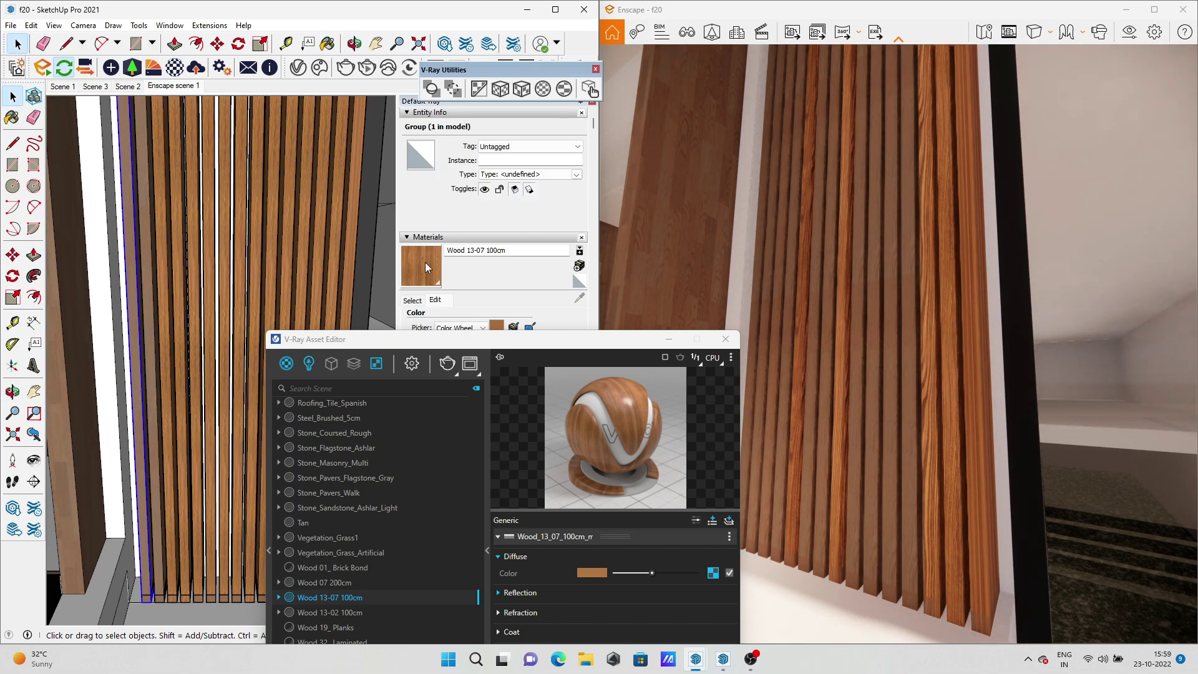
scroll(139, 327, up, 2)
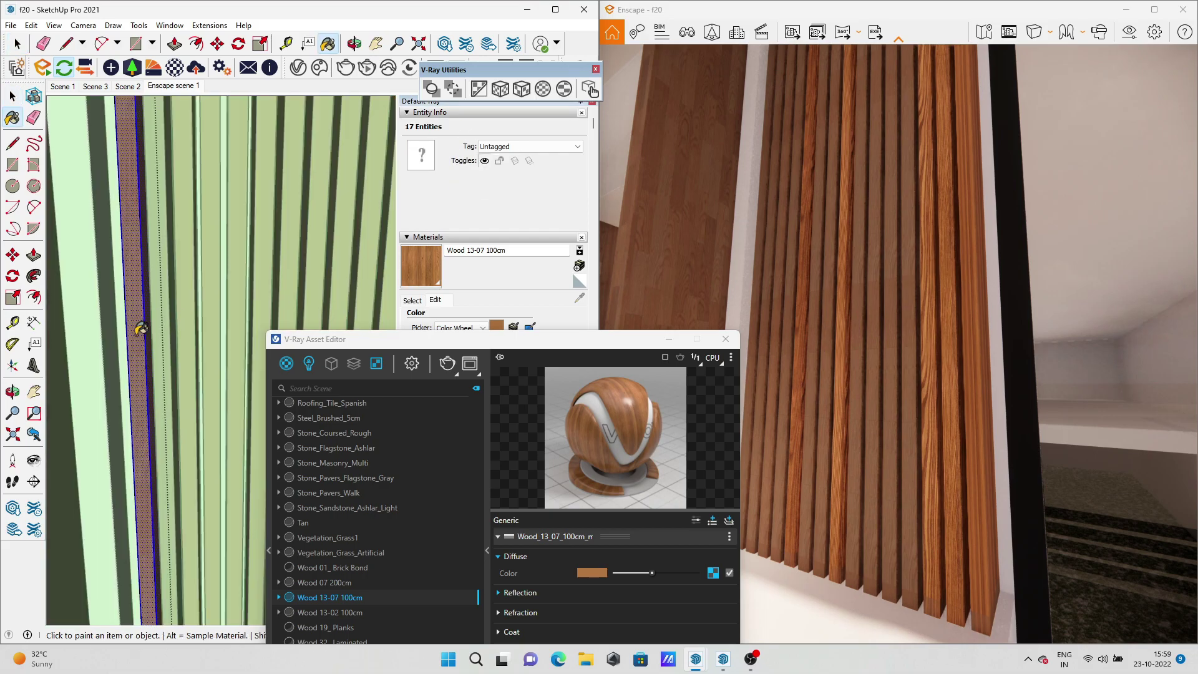
scroll(142, 328, down, 3)
scroll(141, 329, up, 3)
scroll(114, 302, down, 3)
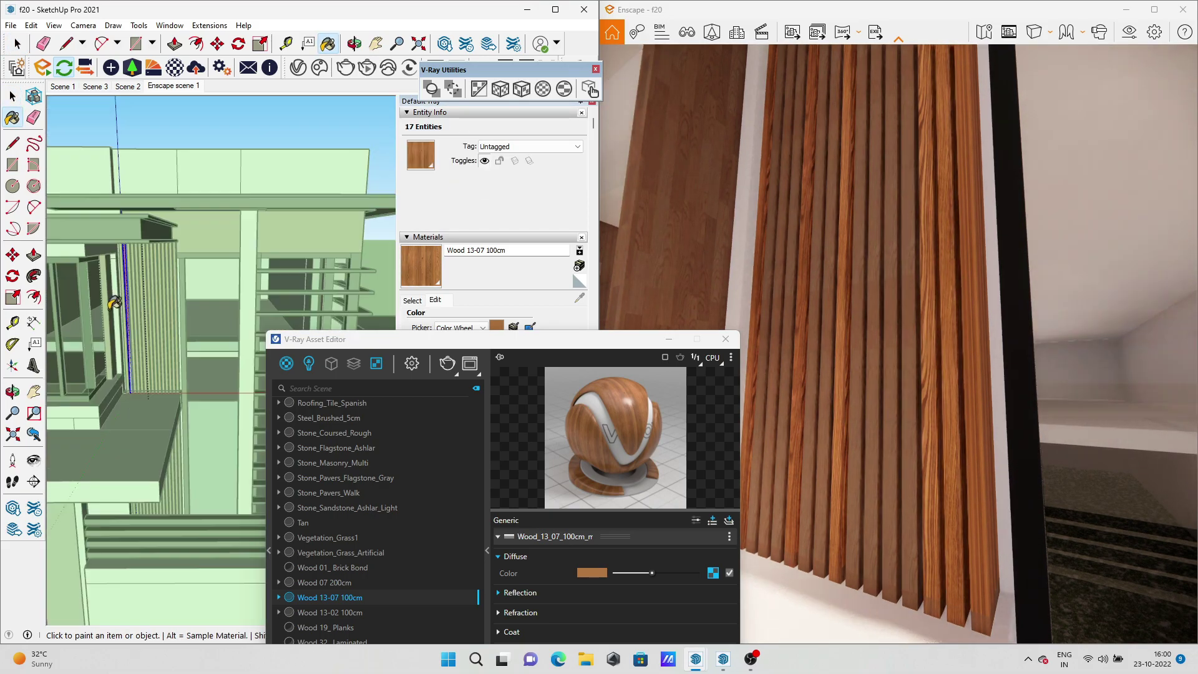
key(space)
scroll(114, 303, up, 3)
Select all of the slat geometry and repaint it with Wood 13-07 100cm
click(129, 325)
key(space)
scroll(136, 336, down, 3)
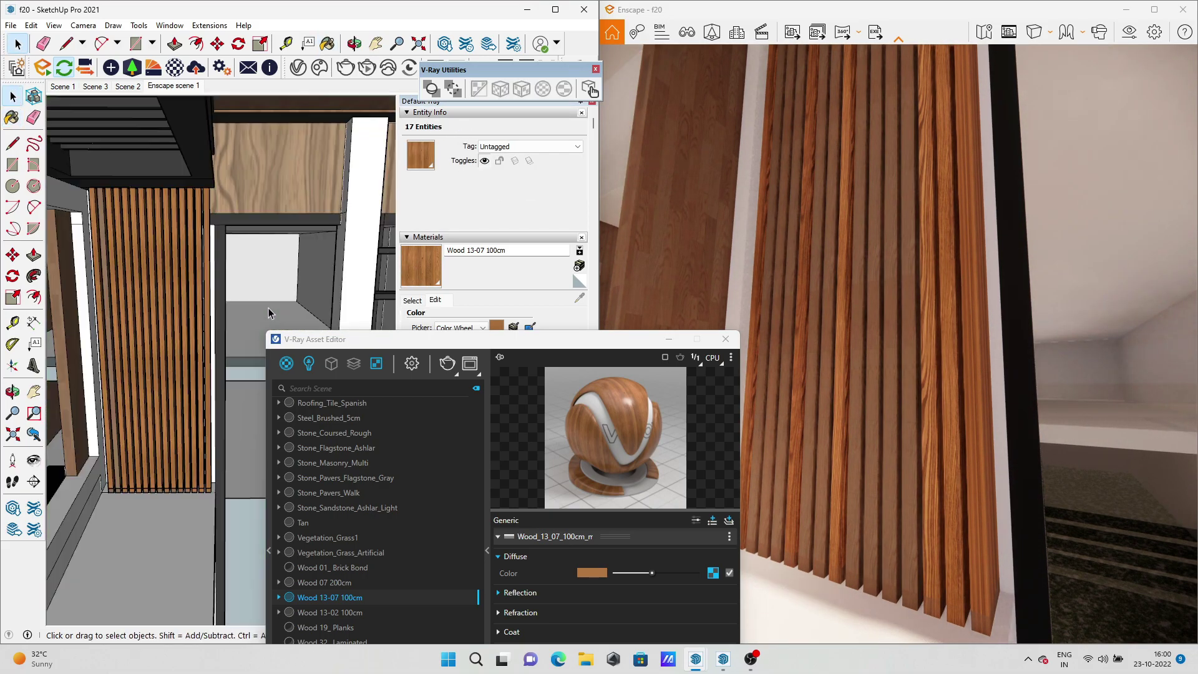
scroll(118, 319, up, 3)
triple_click(107, 352)
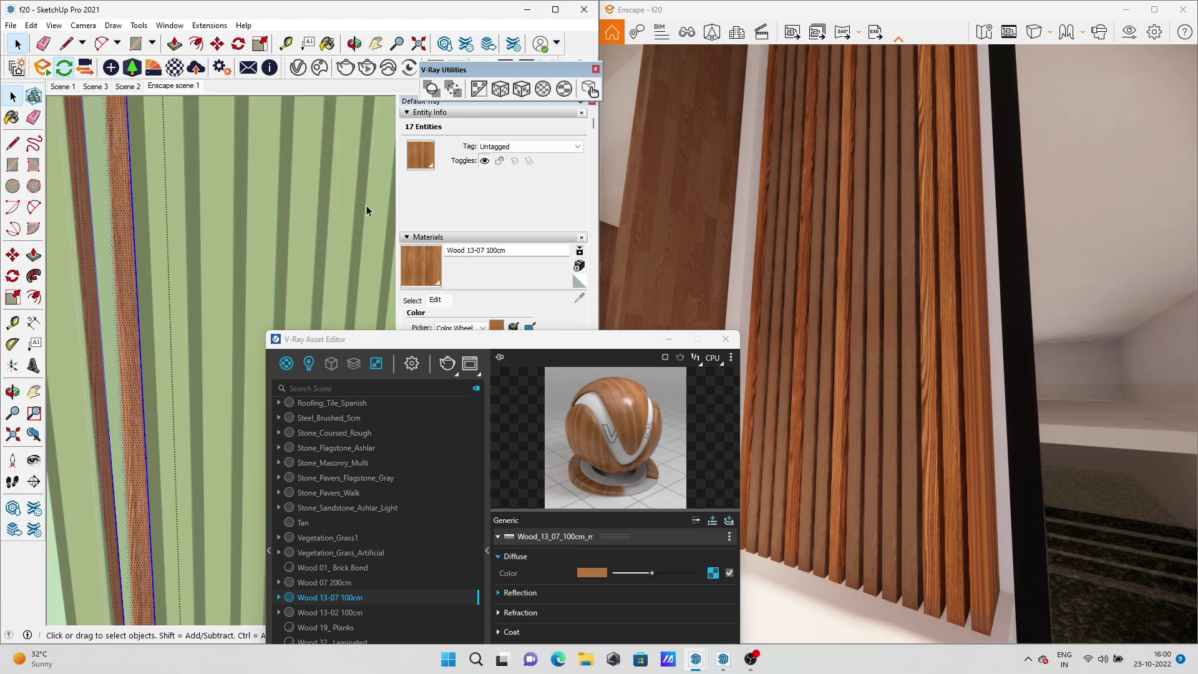
click(421, 154)
click(116, 335)
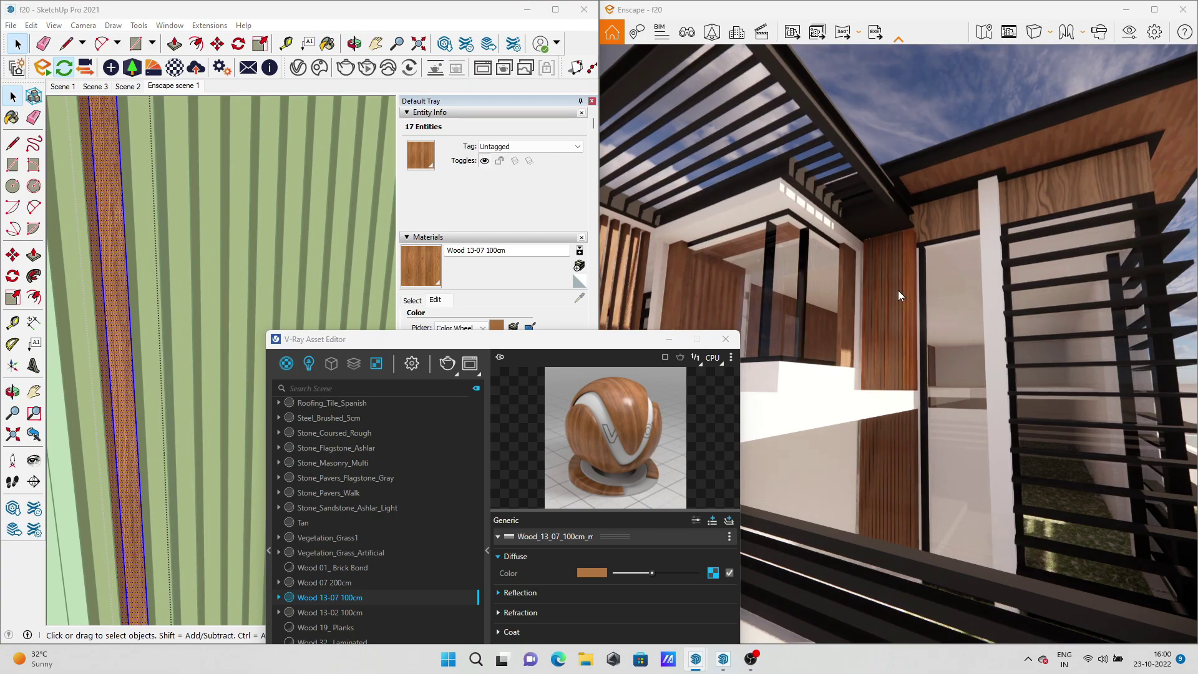
Orbit and zoom to face the wood slats head-on
key(space)
scroll(104, 257, up, 3)
scroll(103, 266, down, 5)
scroll(104, 265, up, 5)
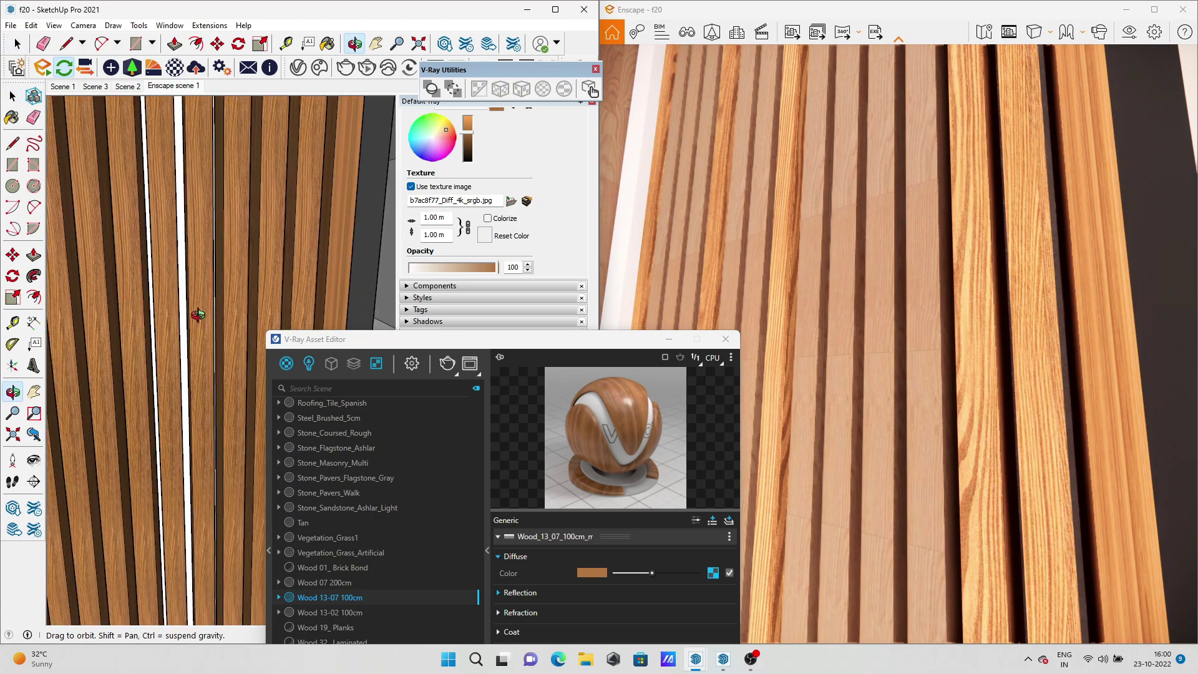
middle_drag(103, 265, 87, 355)
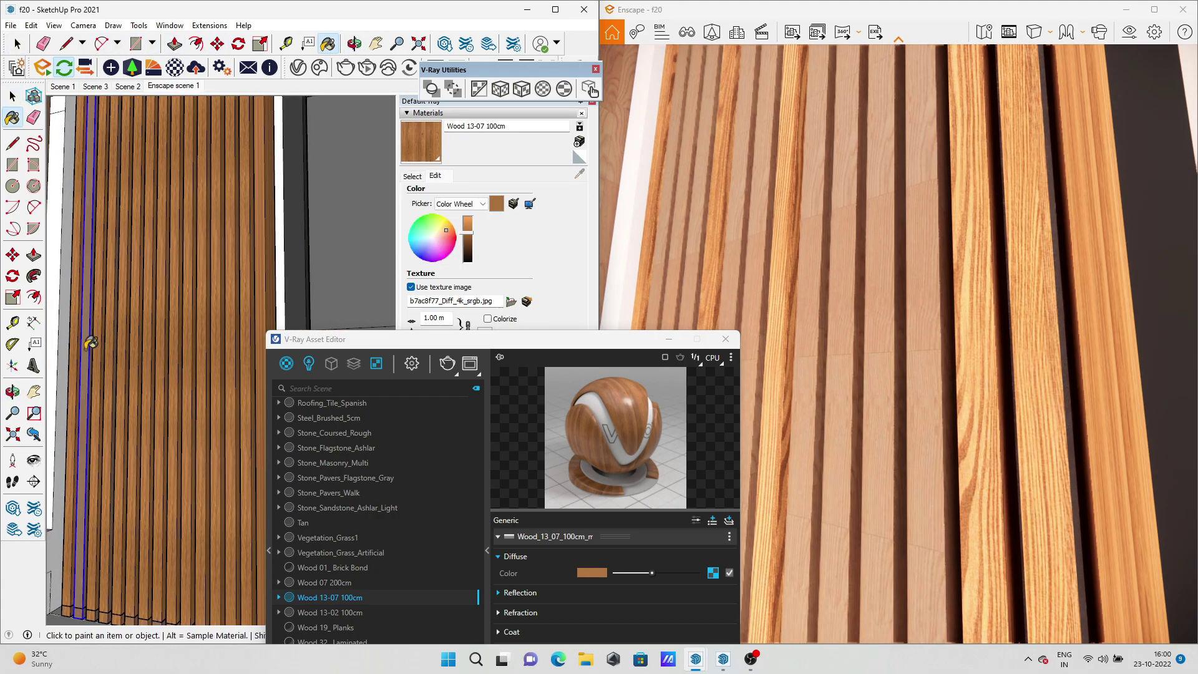
scroll(147, 310, up, 2)
key(space)
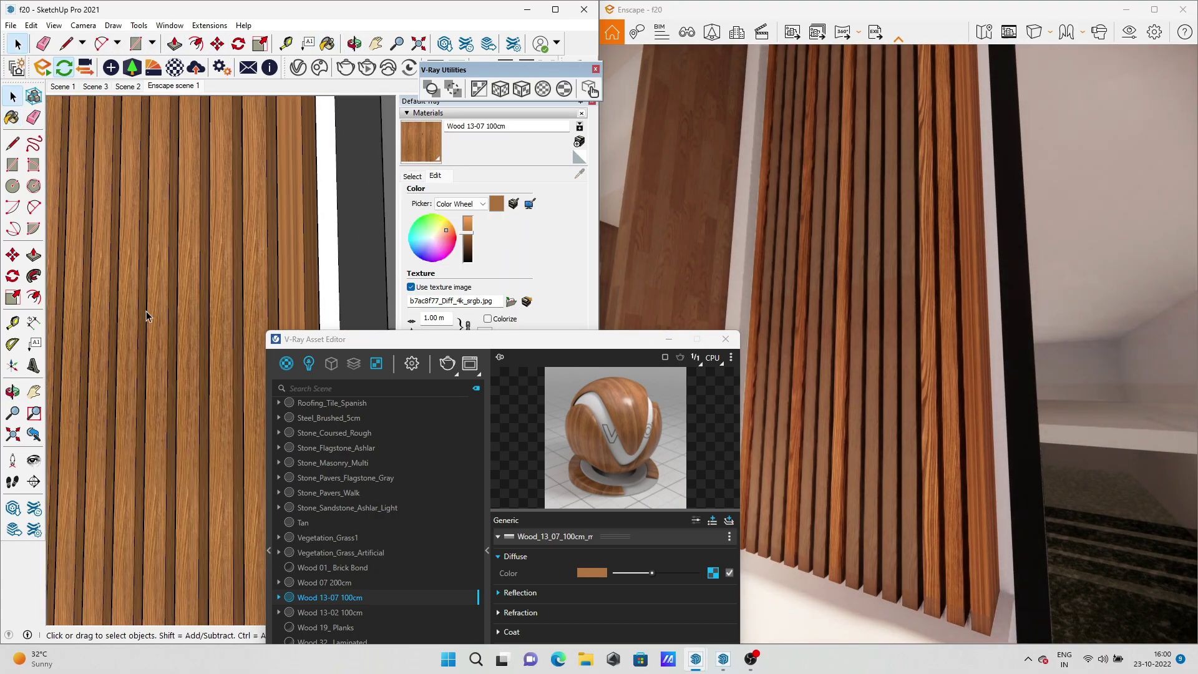
scroll(148, 317, up, 2)
Resume Enscape live updates and select individual slats to inspect their wood texture
click(61, 70)
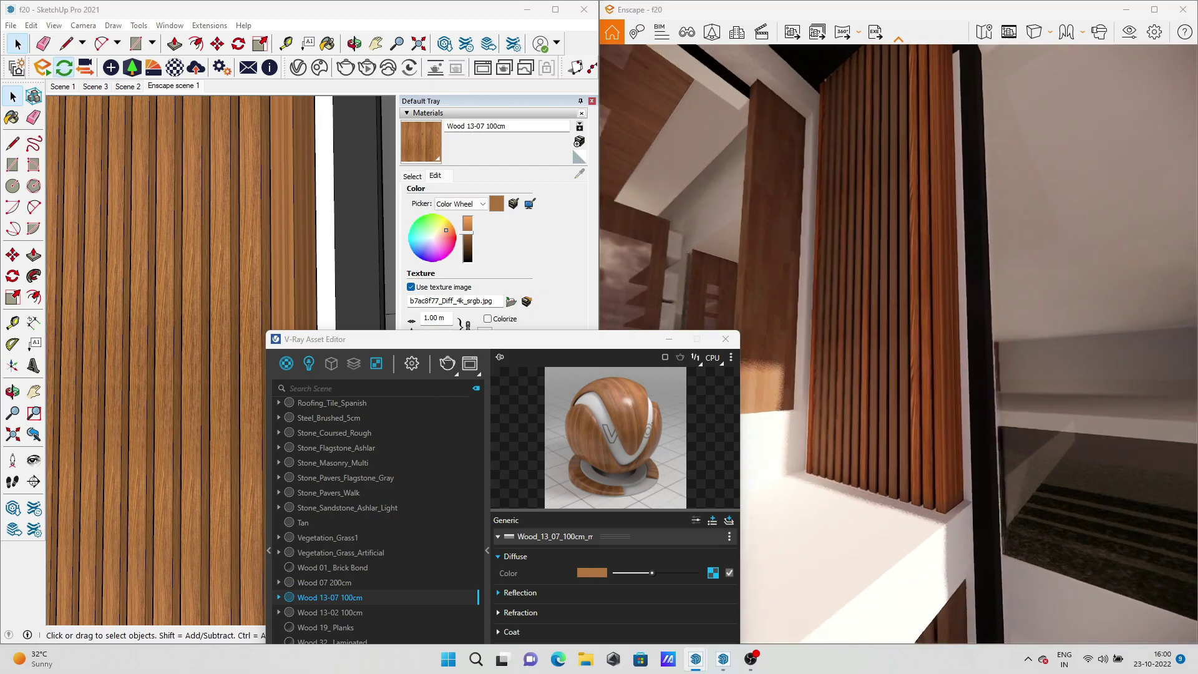
middle_drag(156, 312, 253, 331)
click(253, 331)
click(212, 300)
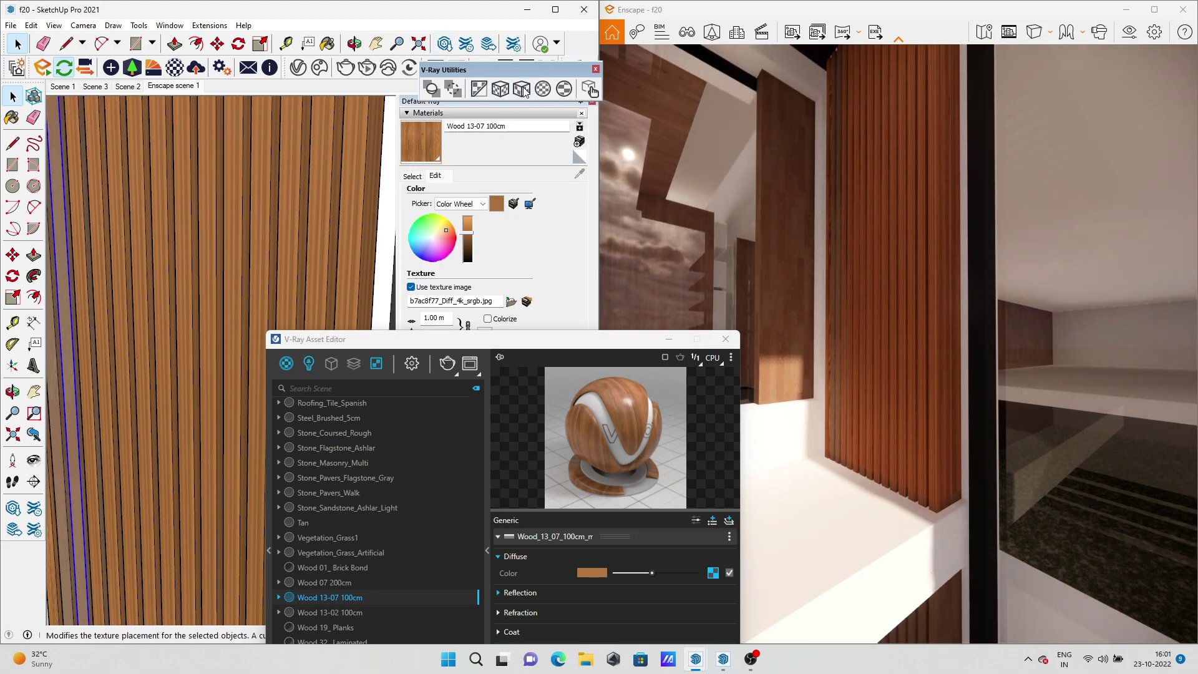
scroll(437, 156, down, 3)
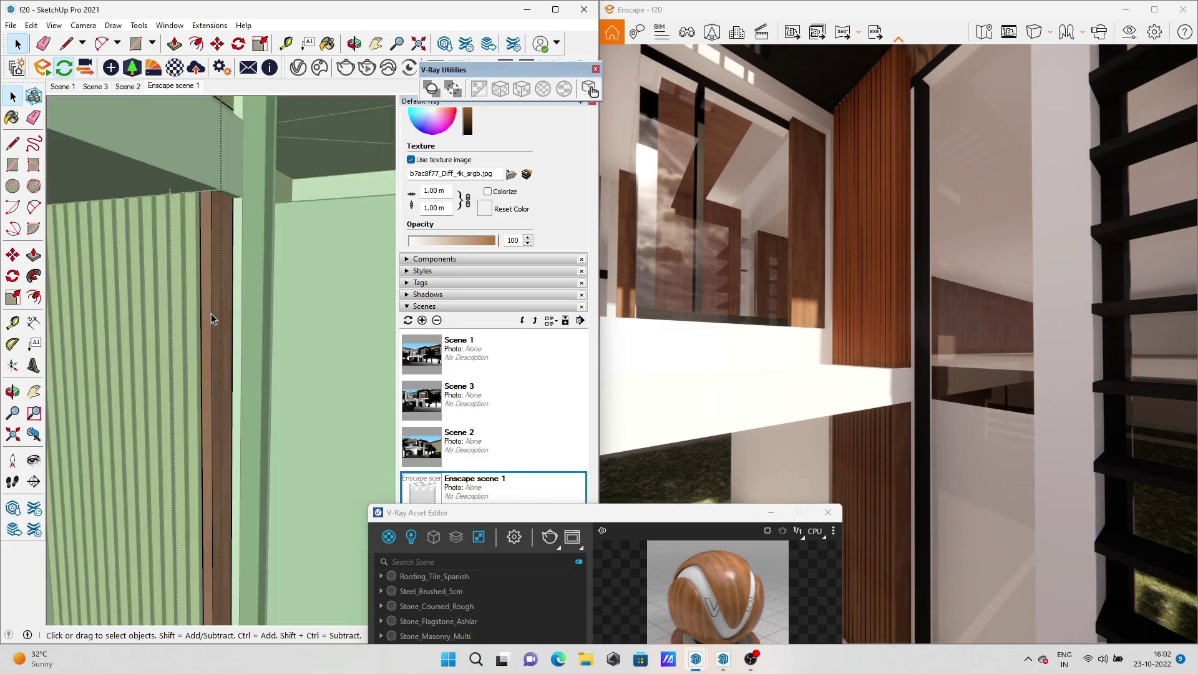
Paint four more vertical strips with the wood material
click(211, 313)
key(space)
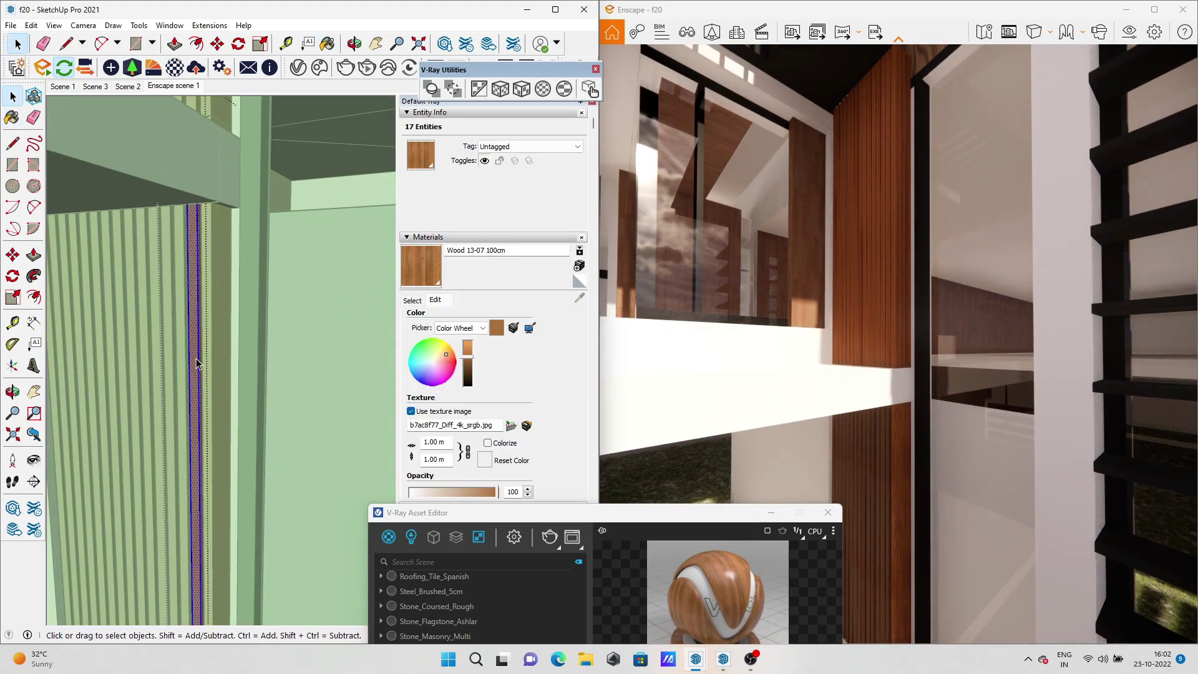
click(190, 376)
key(space)
click(178, 365)
key(space)
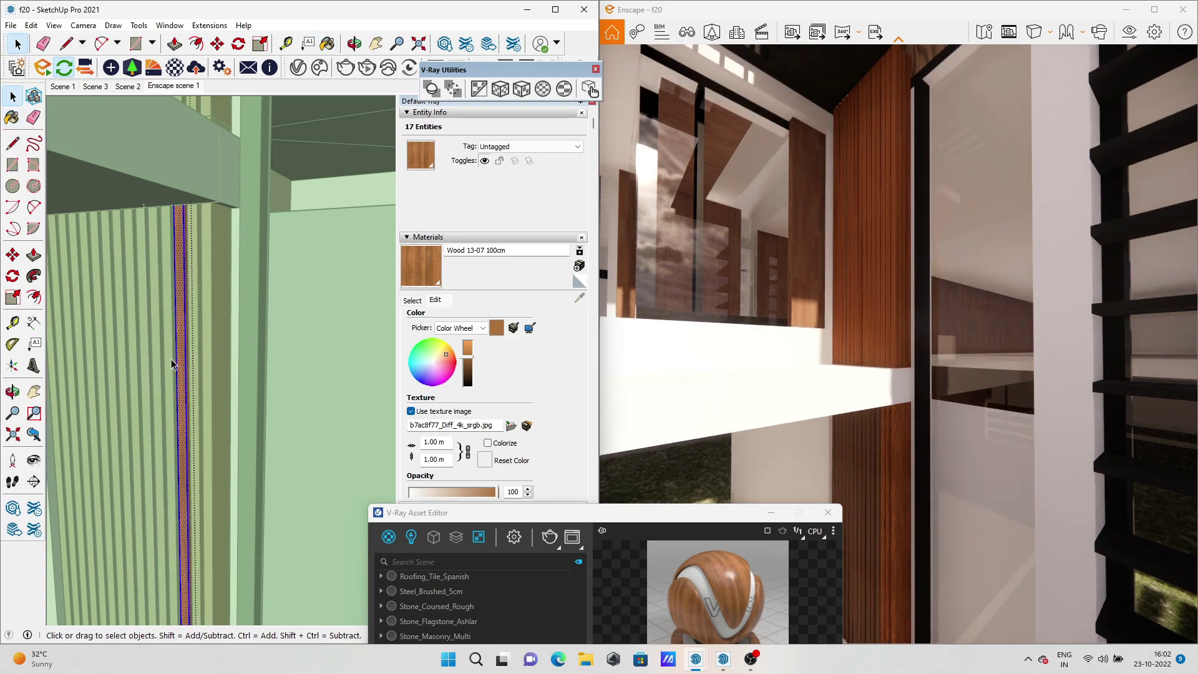
click(177, 346)
key(space)
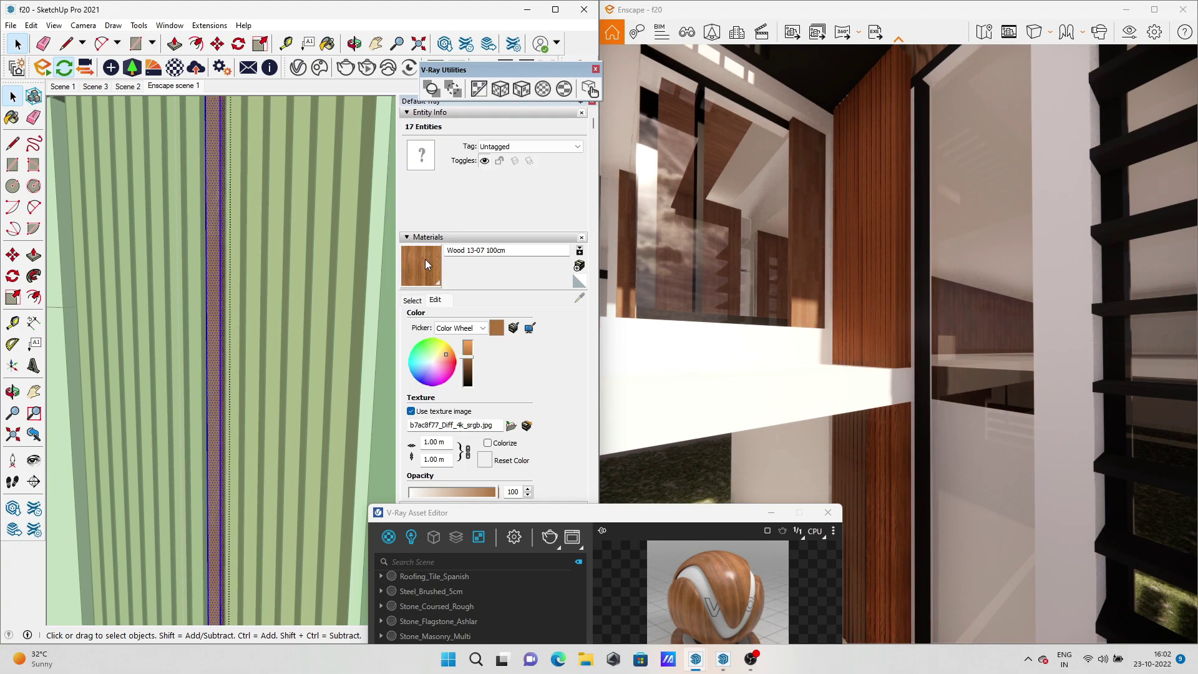
Zoom extents to show the whole building, clear the selection, and bring up the V-Ray material editor
key(b)
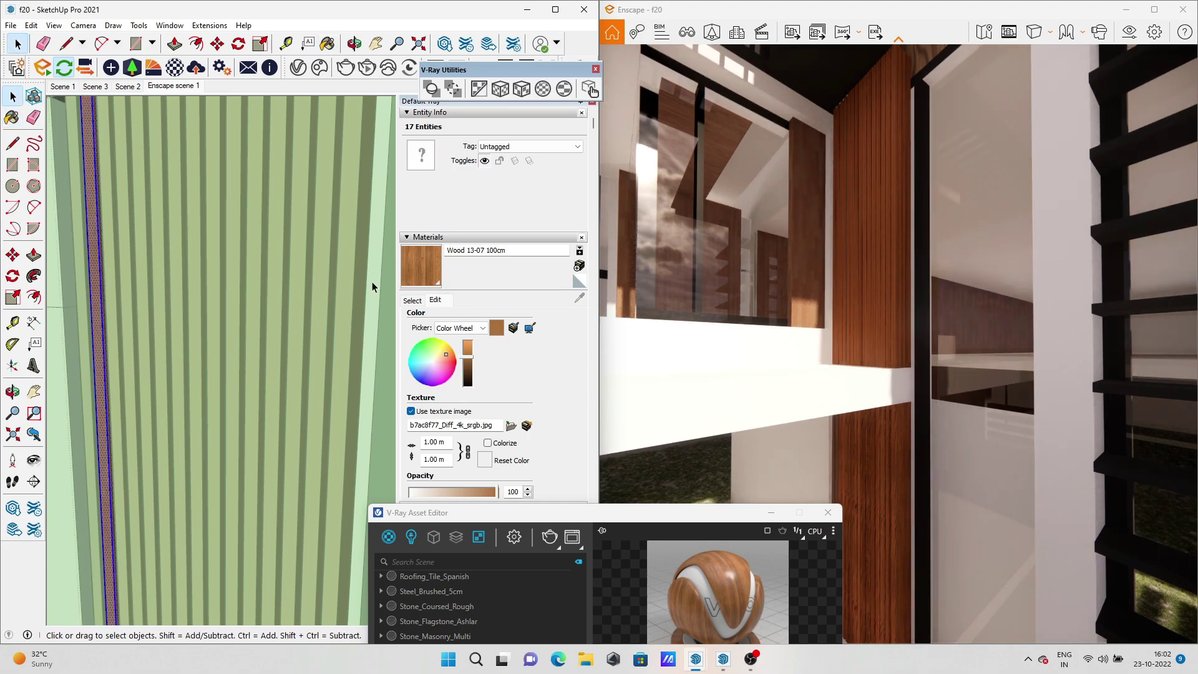
key(space)
click(92, 341)
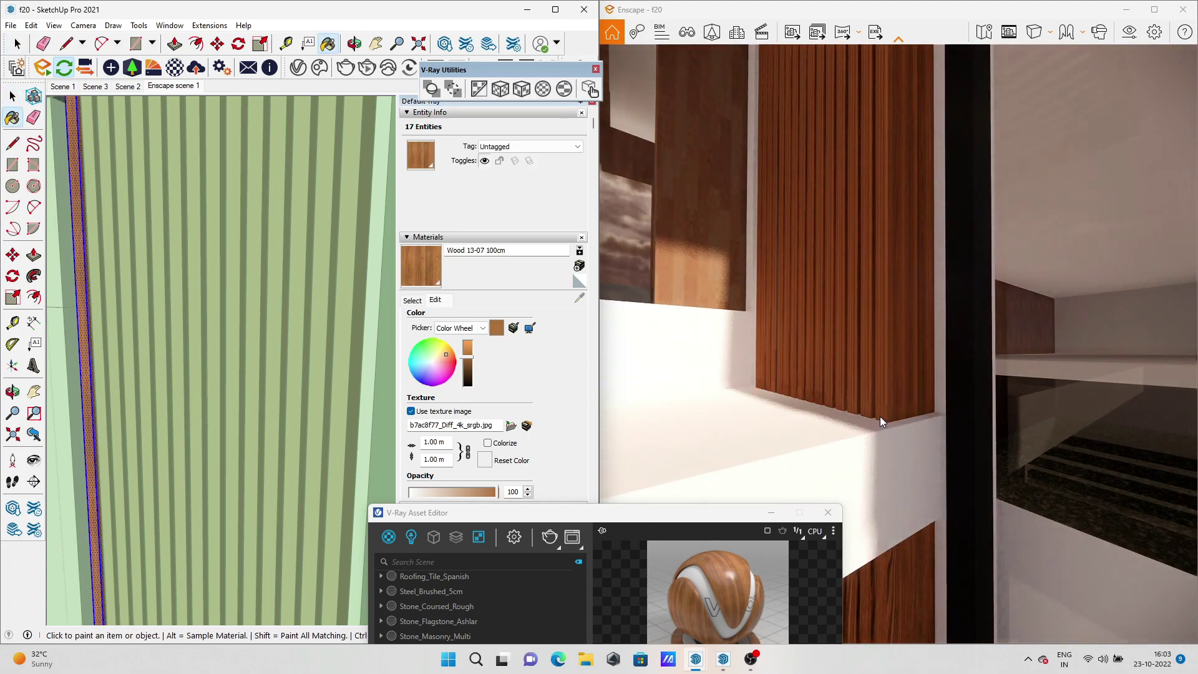
key(shift+z)
key(space)
click(125, 123)
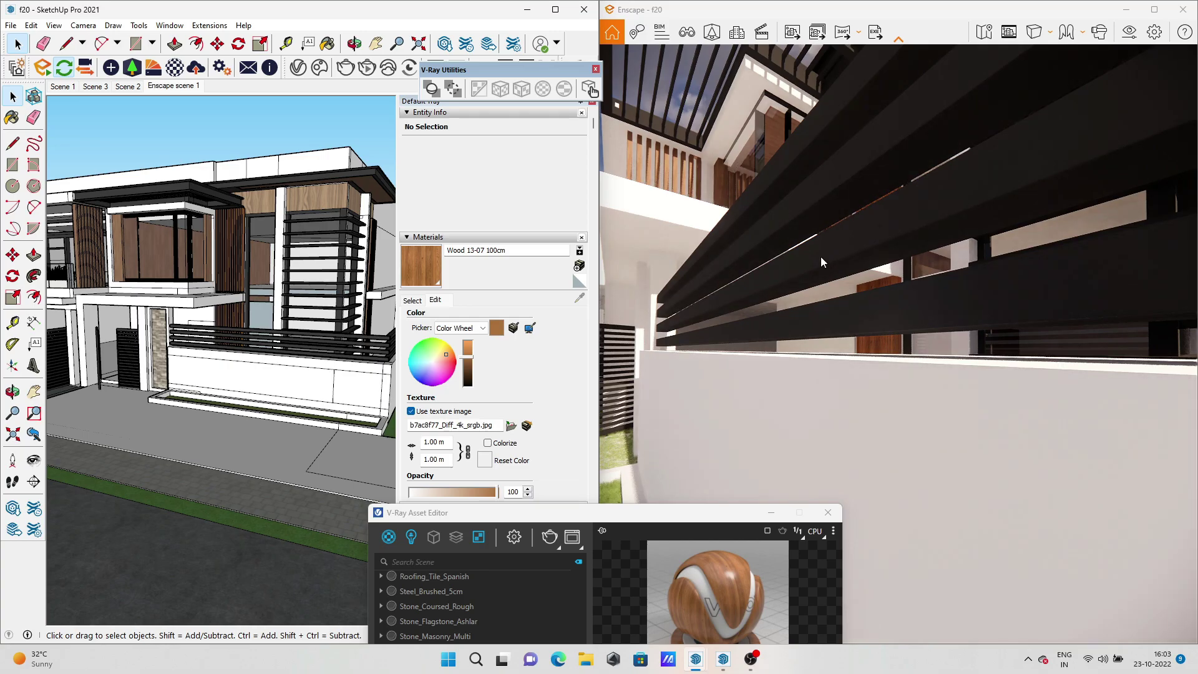
scroll(853, 245, up, 5)
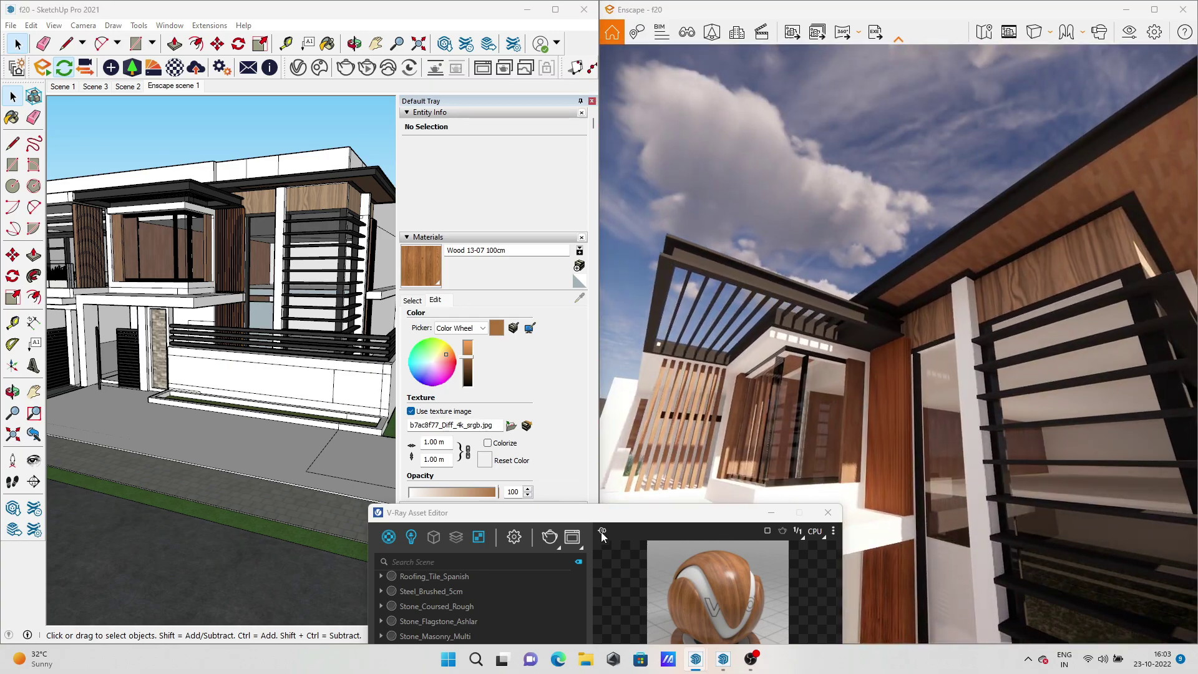
click(236, 472)
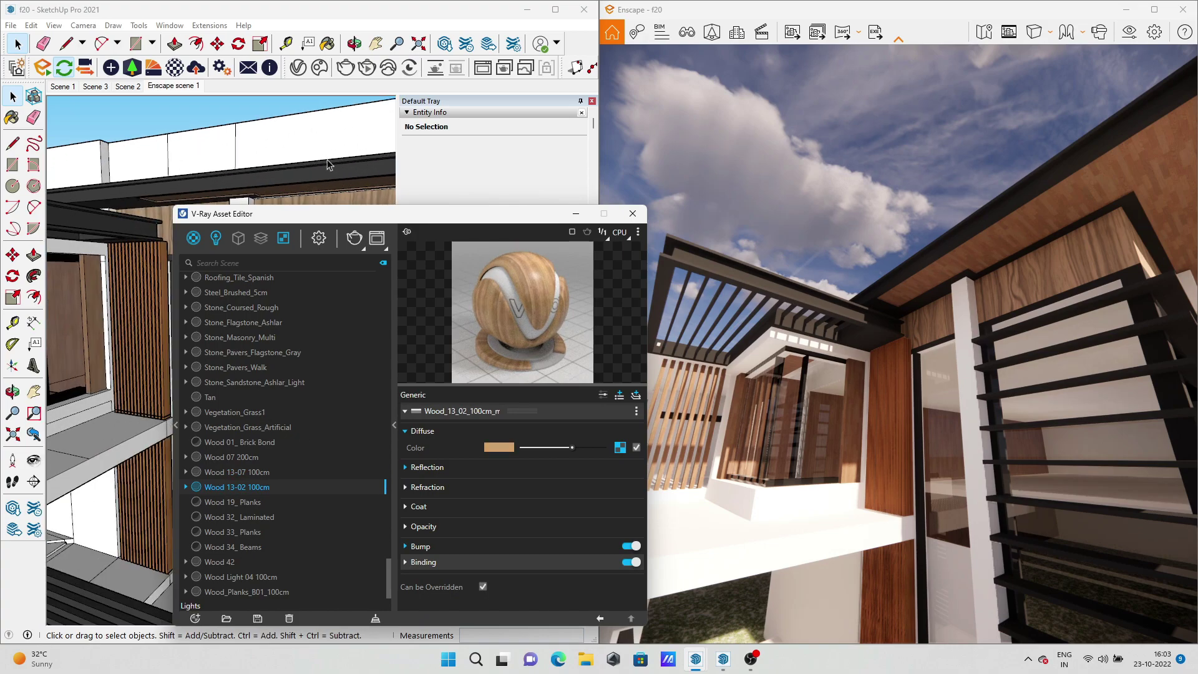
Import a wood material from the Chaos Cosmos library, adding Wood 07 200cm#1 to the scene
click(288, 151)
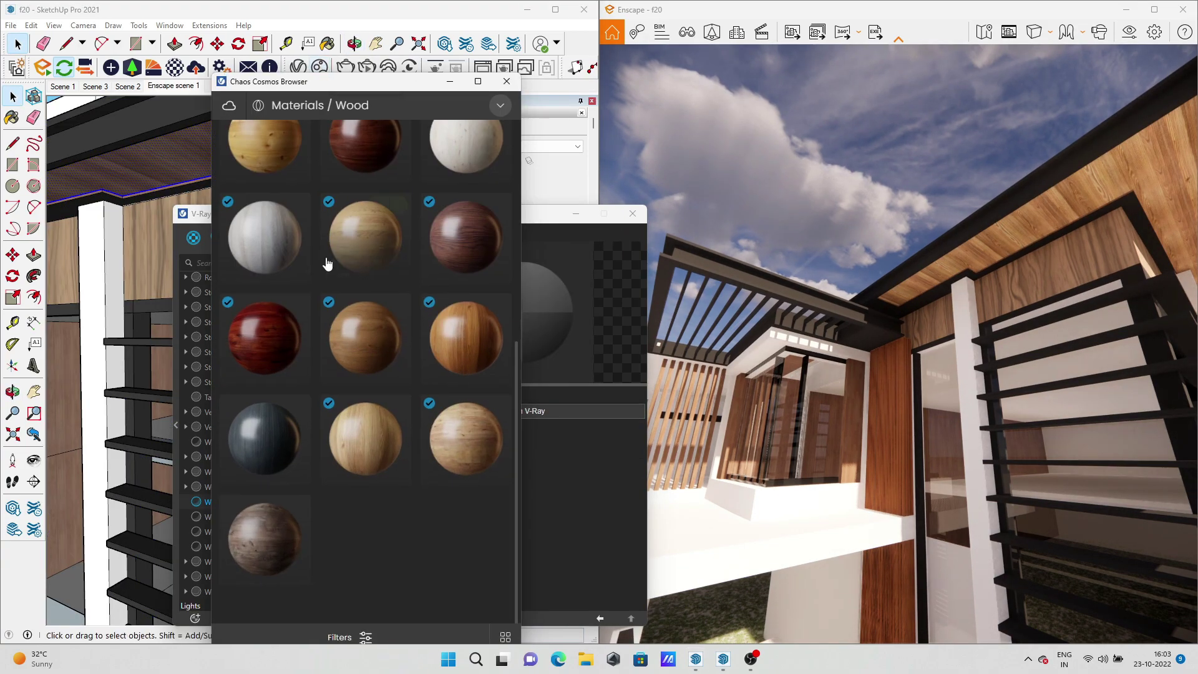
click(450, 82)
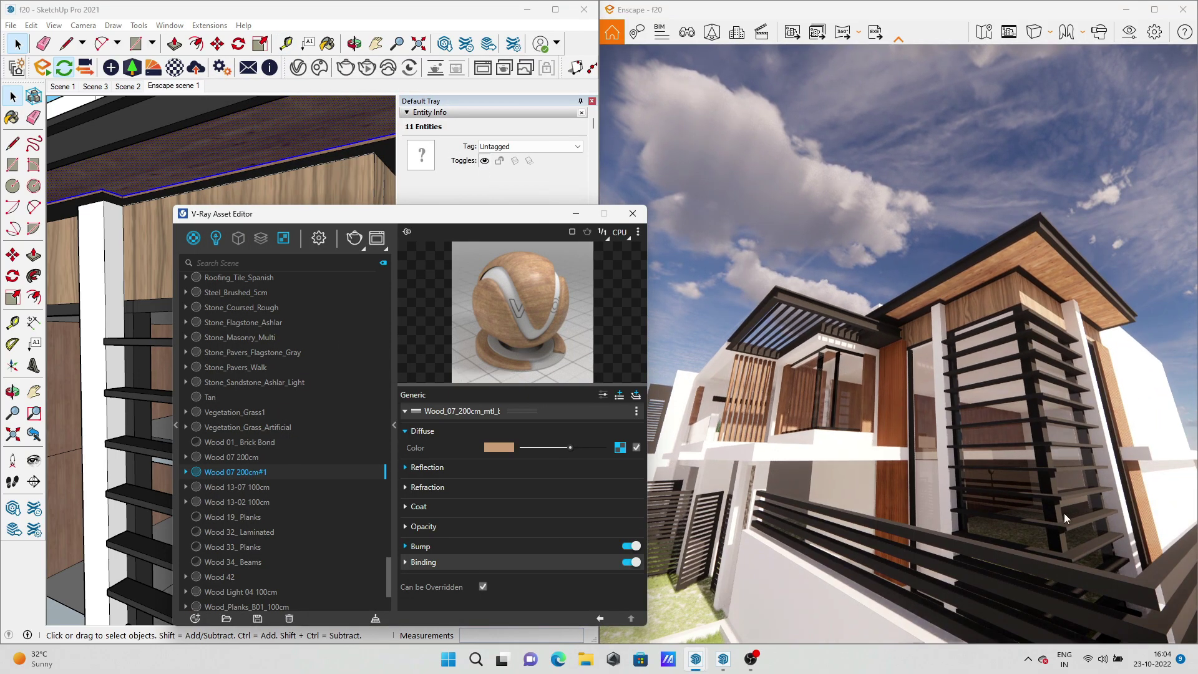
click(857, 443)
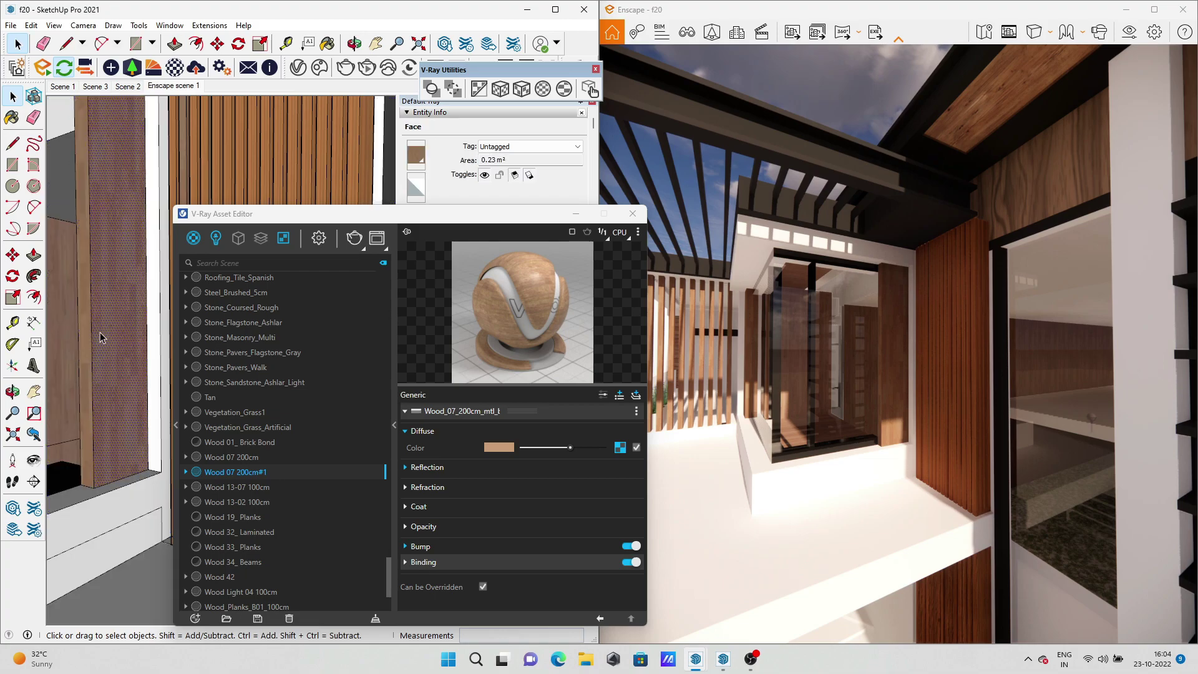
Pick Wood 13-07 100cm as the paint material and orbit to the wood-slat entrance
click(250, 485)
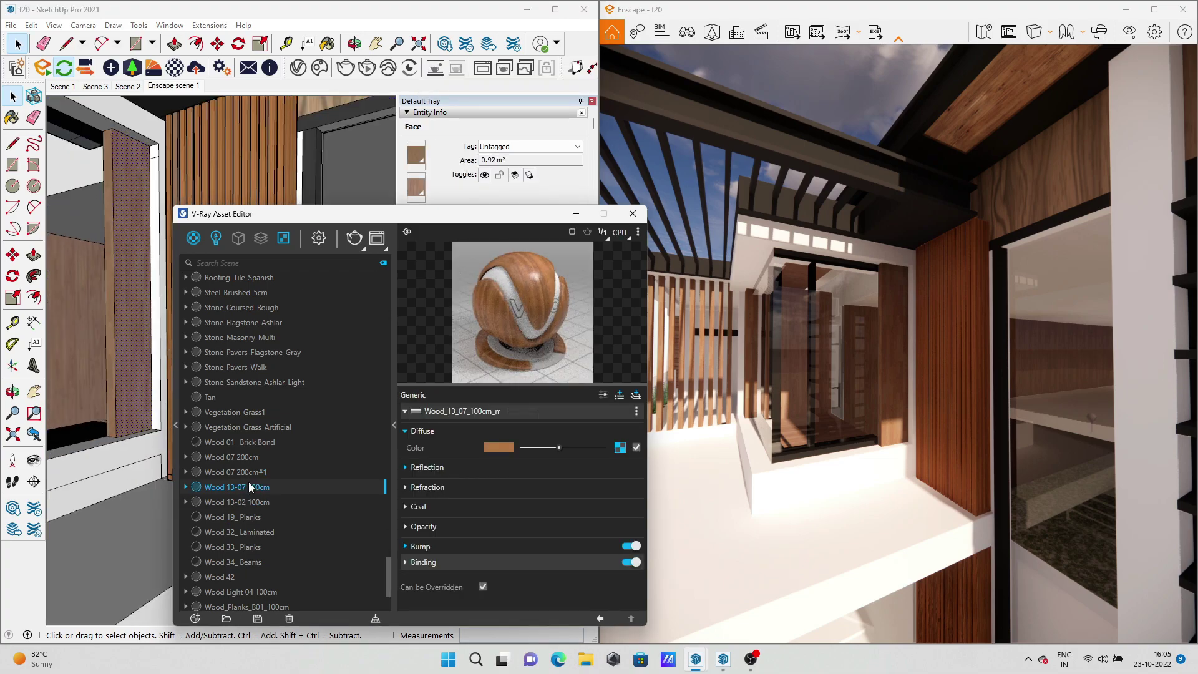
click(253, 502)
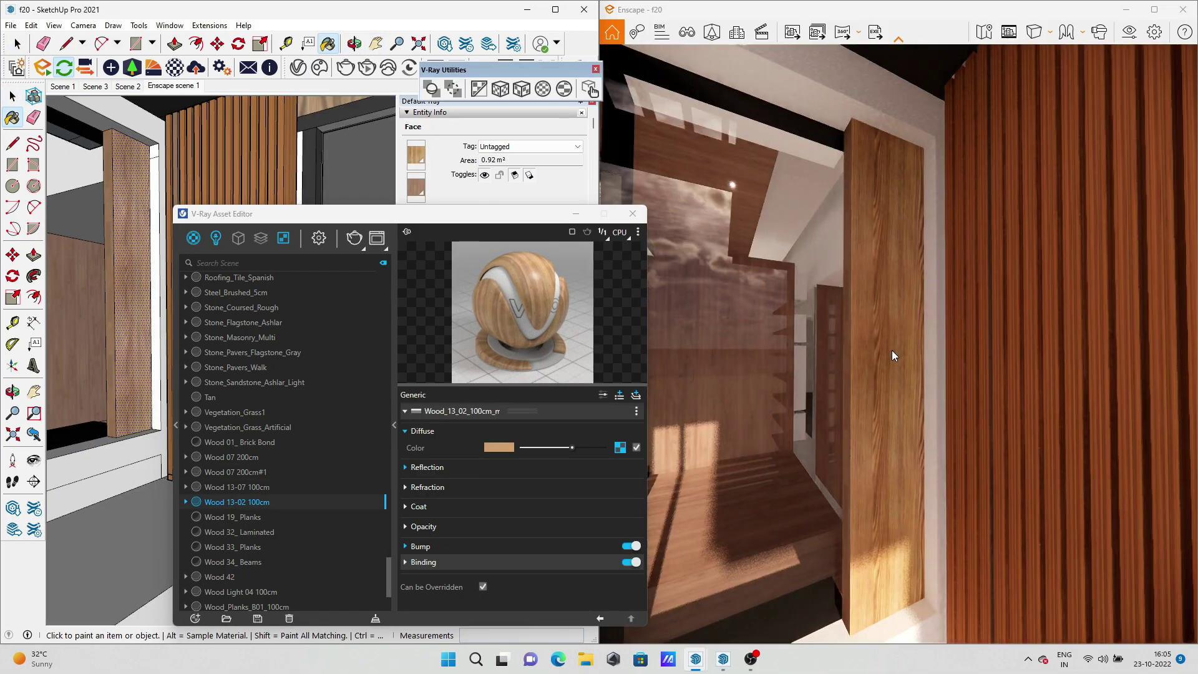
click(237, 487)
click(131, 173)
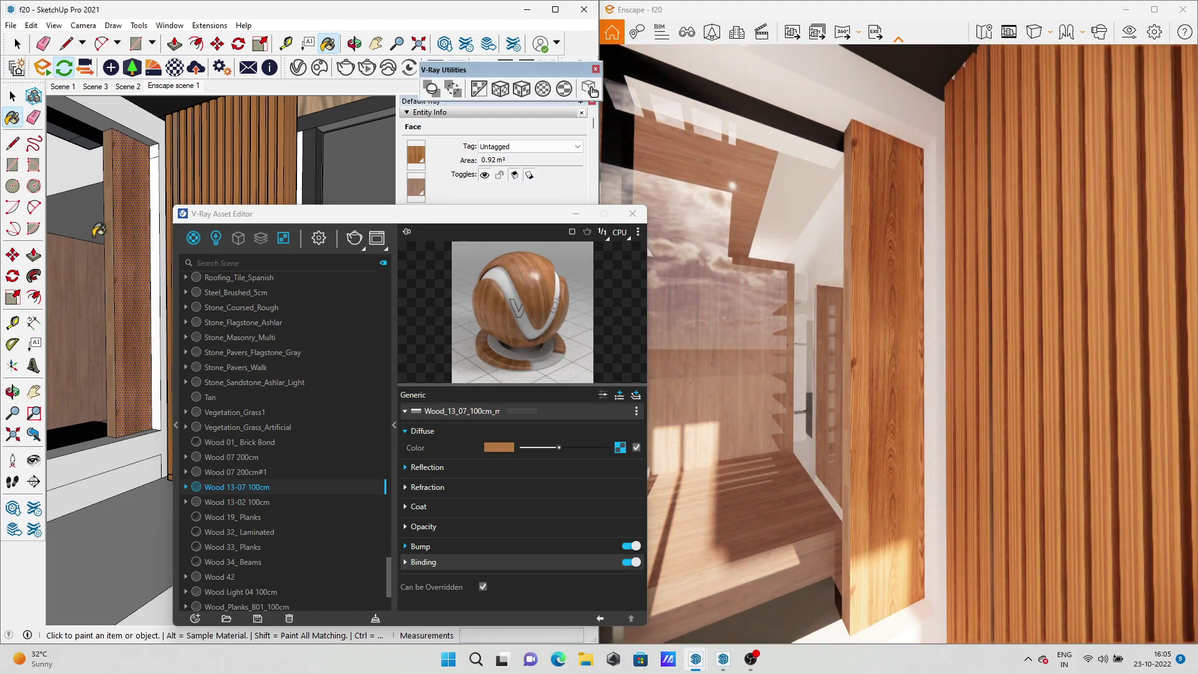
mouse_move(98, 231)
middle_down()
mouse_move(136, 326)
mouse_move(147, 322)
middle_up()
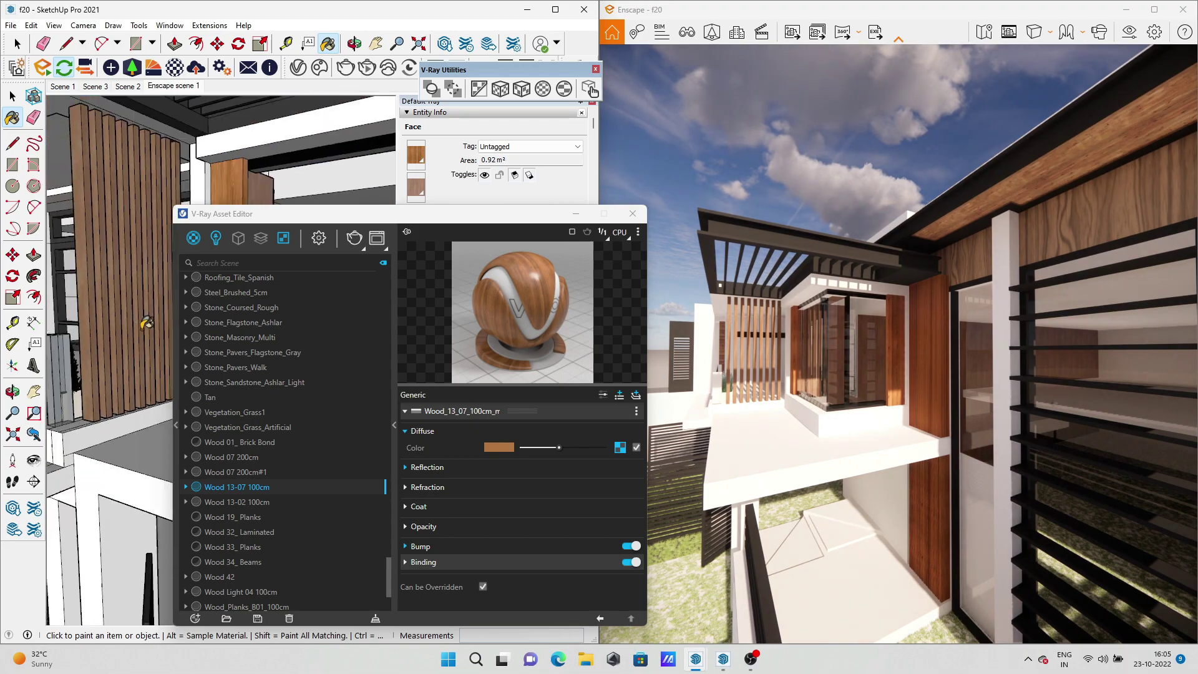
key(space)
key(b)
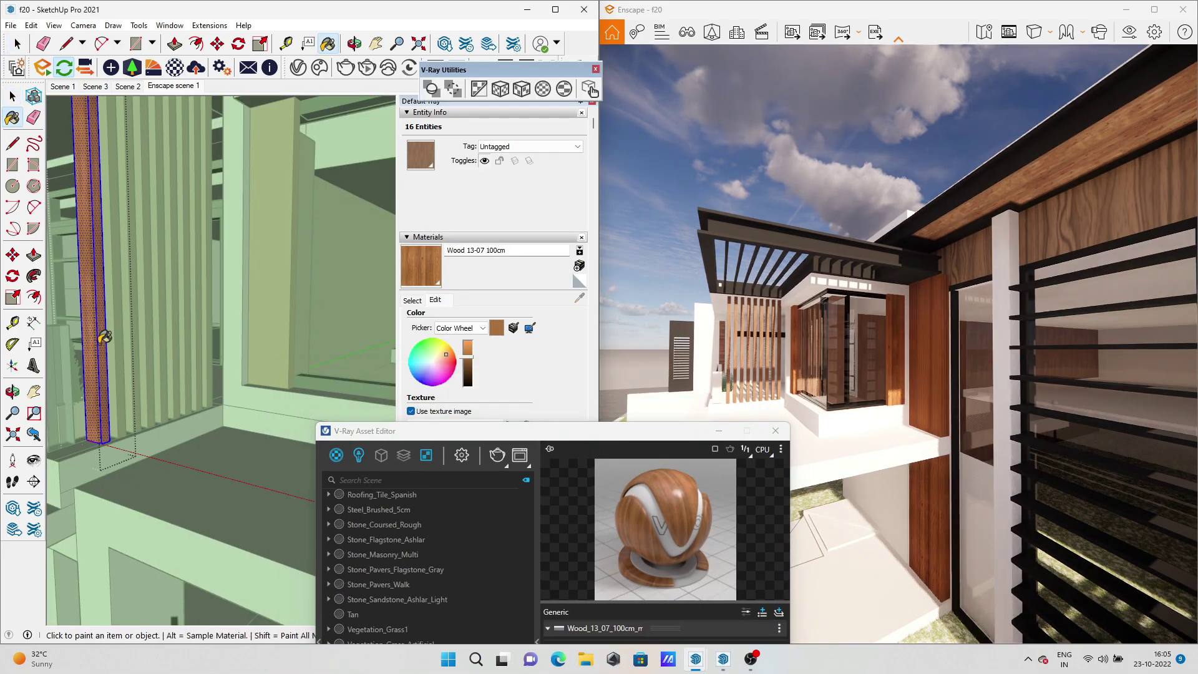
Open the entrance slat group and paint its slat with Wood 13-07 100cm
scroll(122, 301, up, 3)
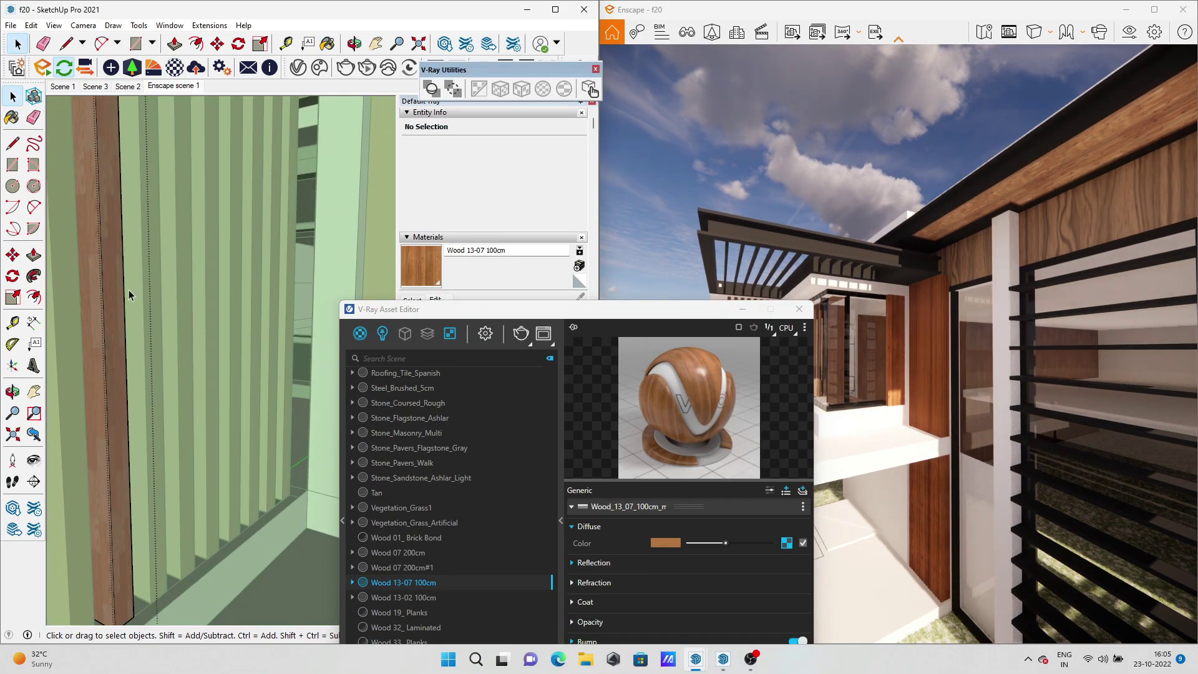
scroll(144, 354, down, 2)
key(space)
scroll(180, 350, down, 2)
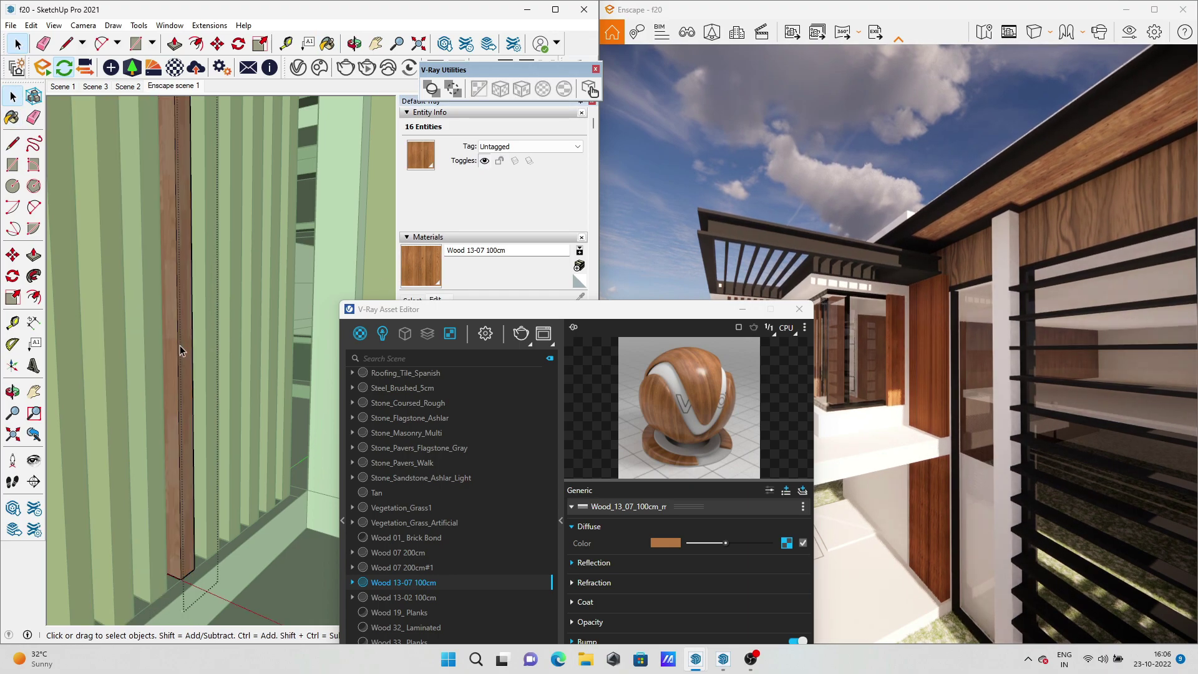
key(space)
scroll(200, 340, down, 2)
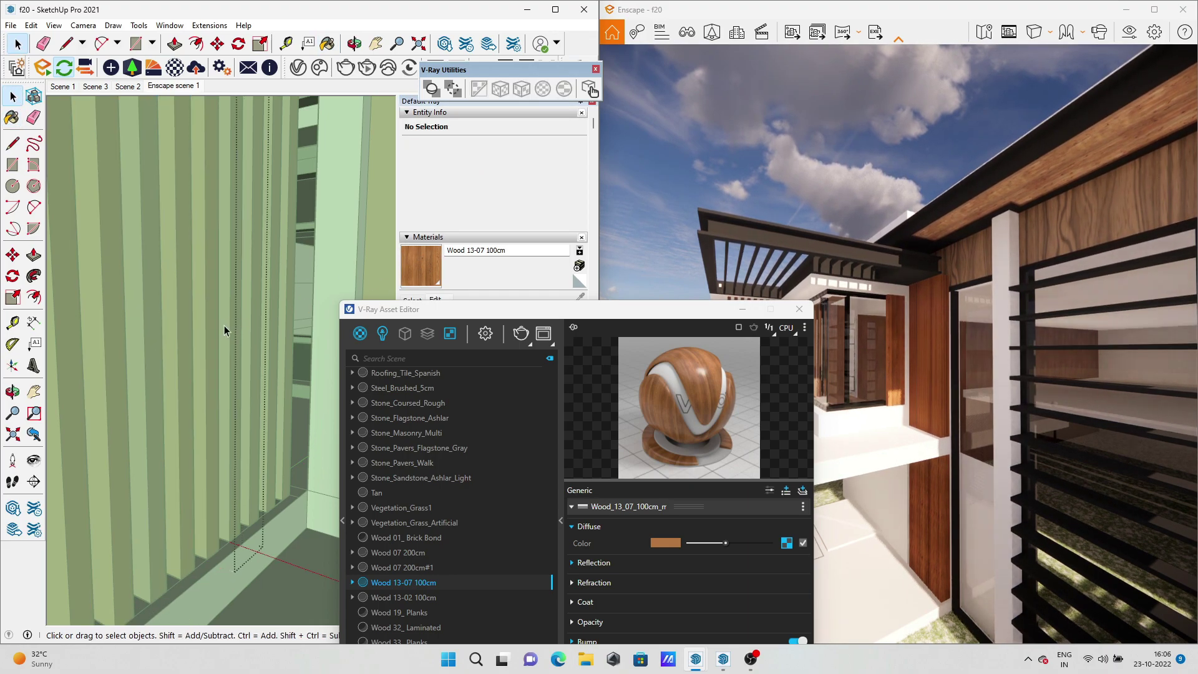
click(210, 393)
scroll(210, 393, up, 3)
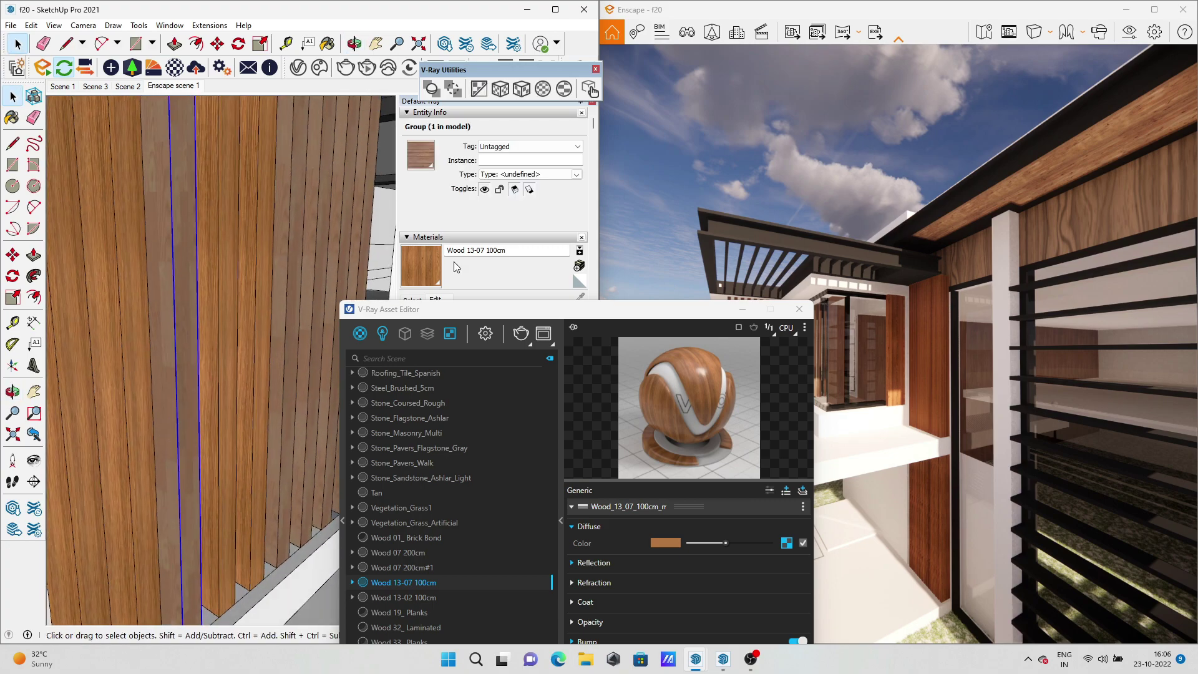
double_click(170, 348)
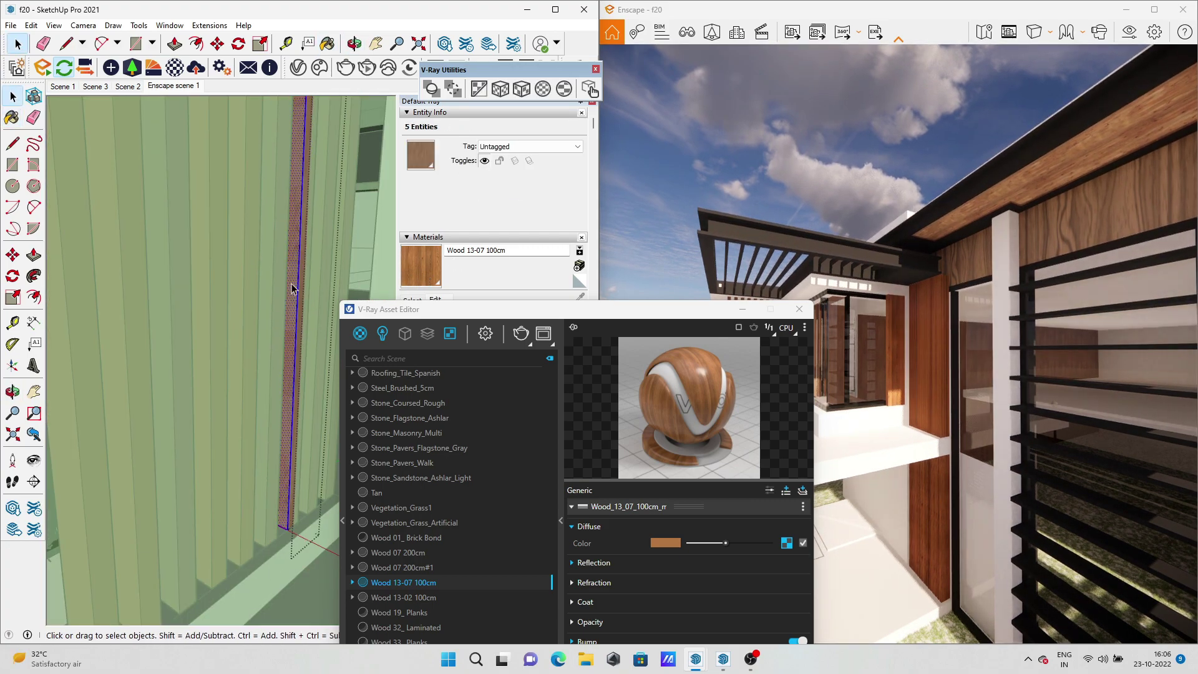
click(301, 301)
key(space)
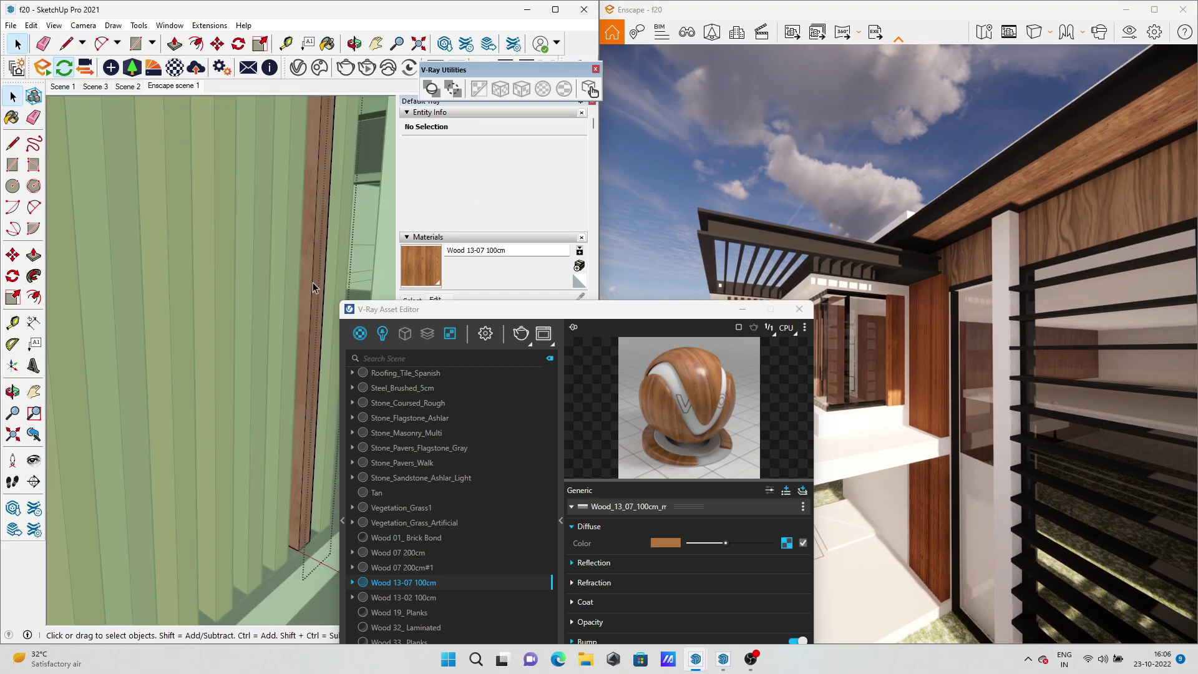
Move the material editor aside and orbit up to the wooden-slat balcony facade
click(407, 268)
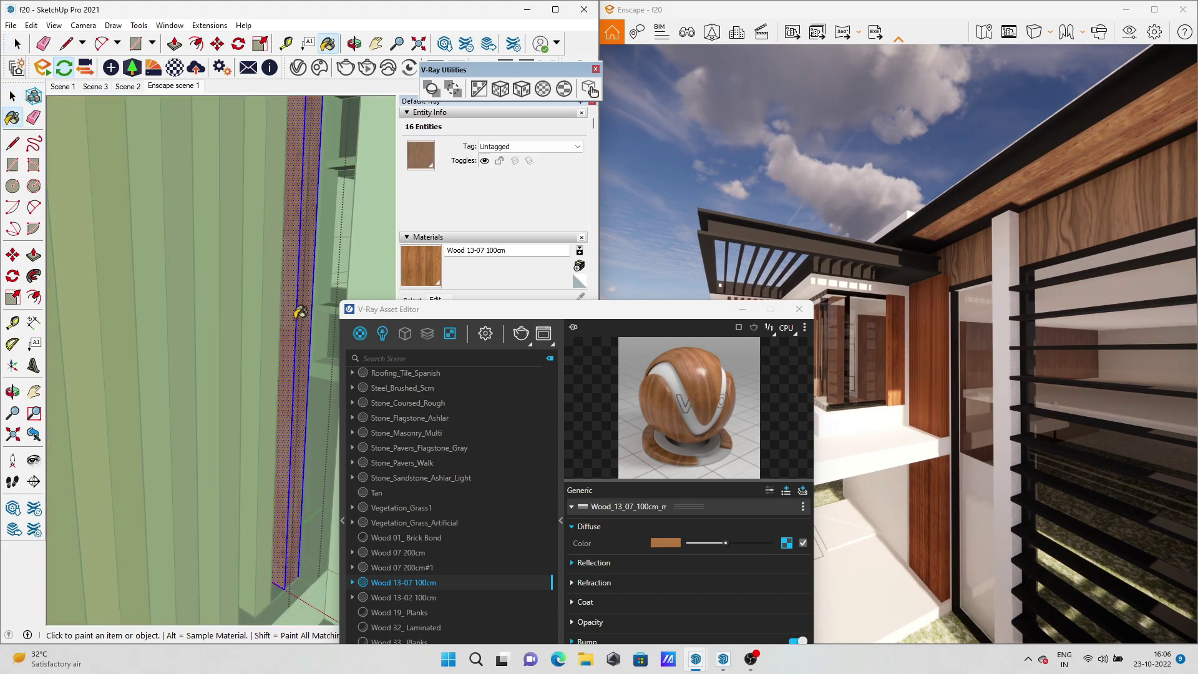
drag(562, 309, 279, 346)
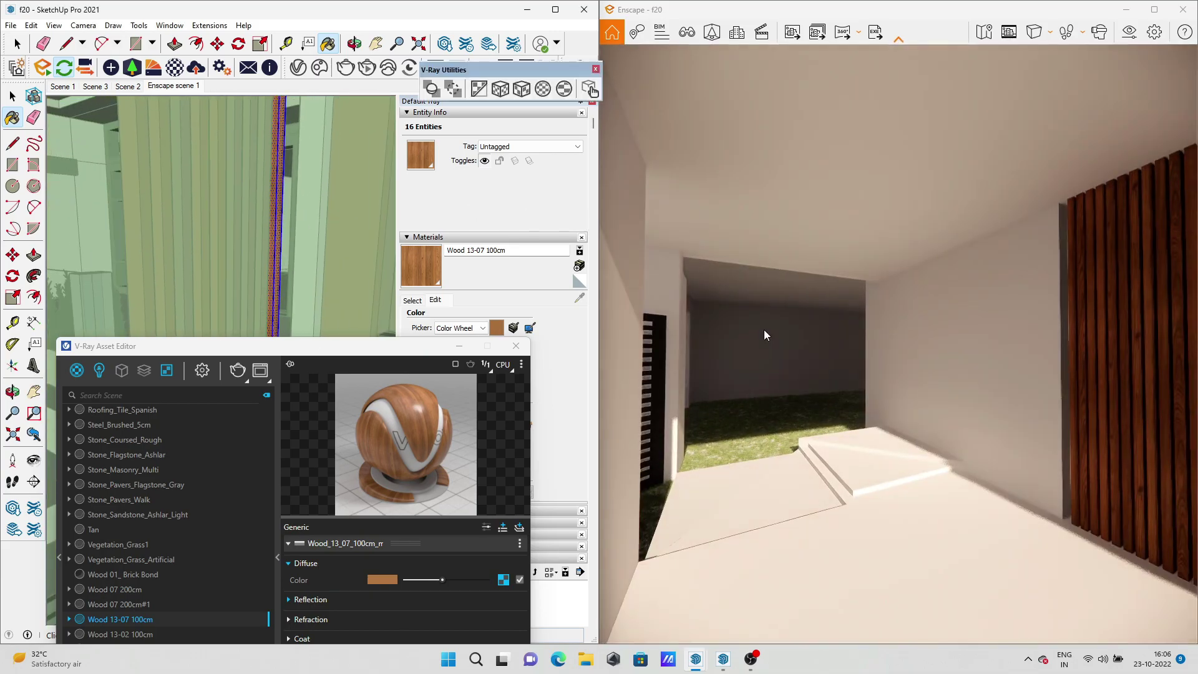
right_drag(764, 329, 756, 257)
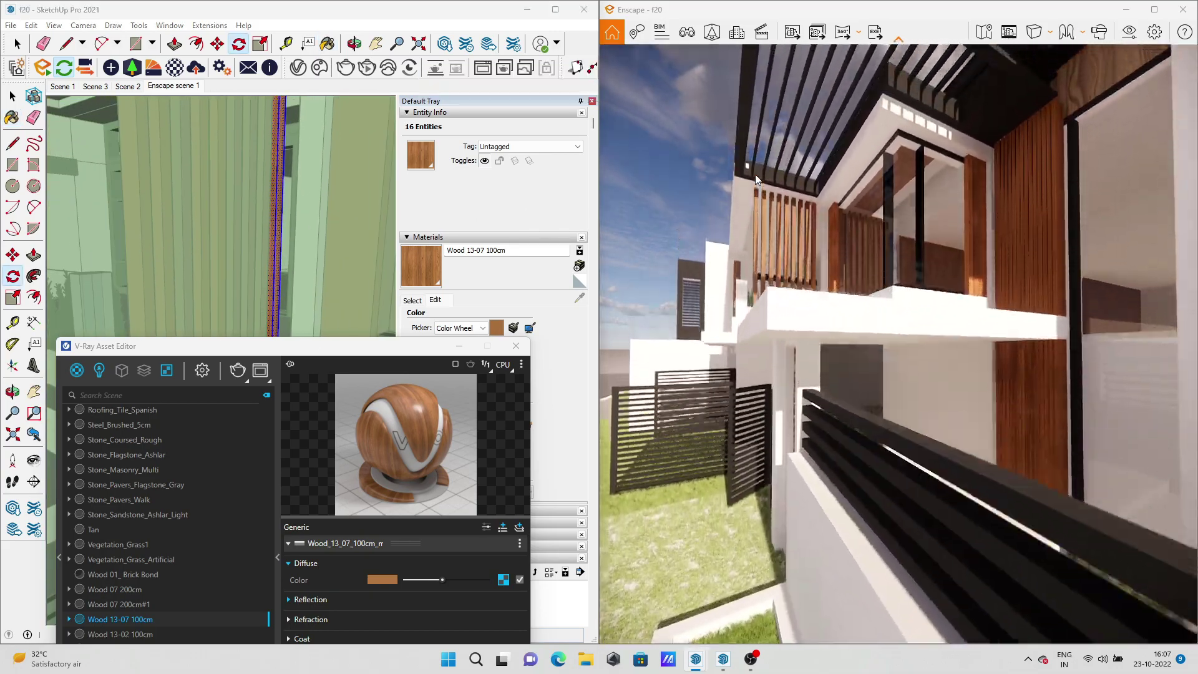
scroll(757, 257, up, 5)
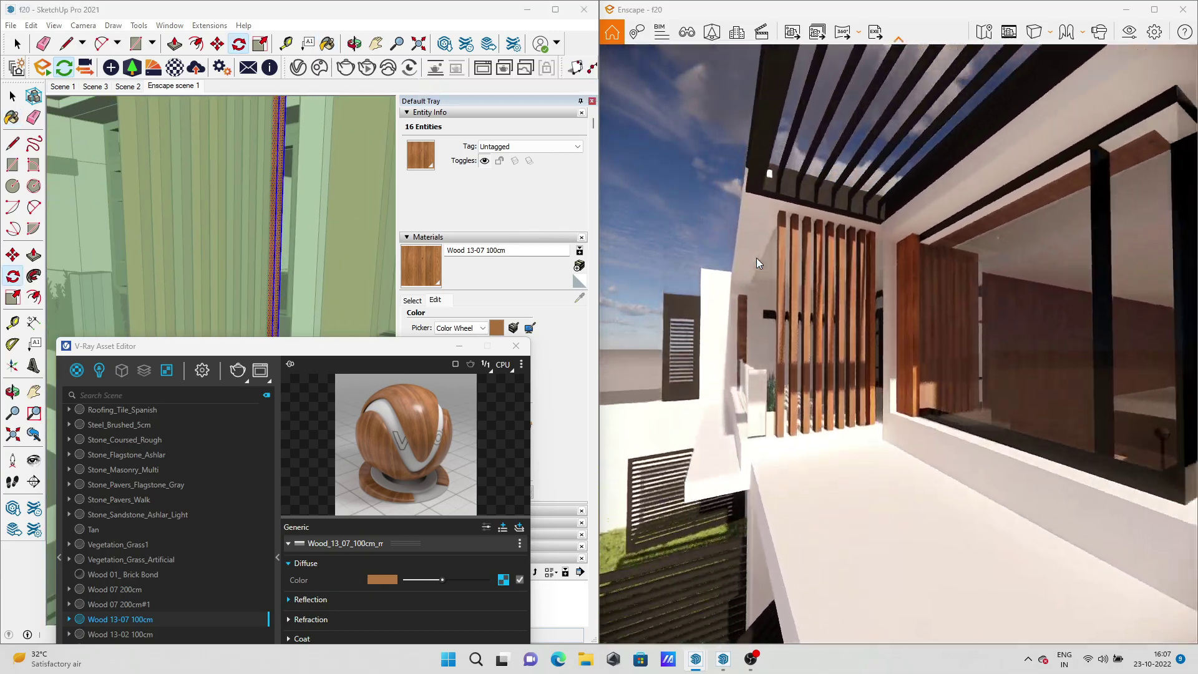
scroll(201, 239, down, 5)
scroll(233, 259, up, 4)
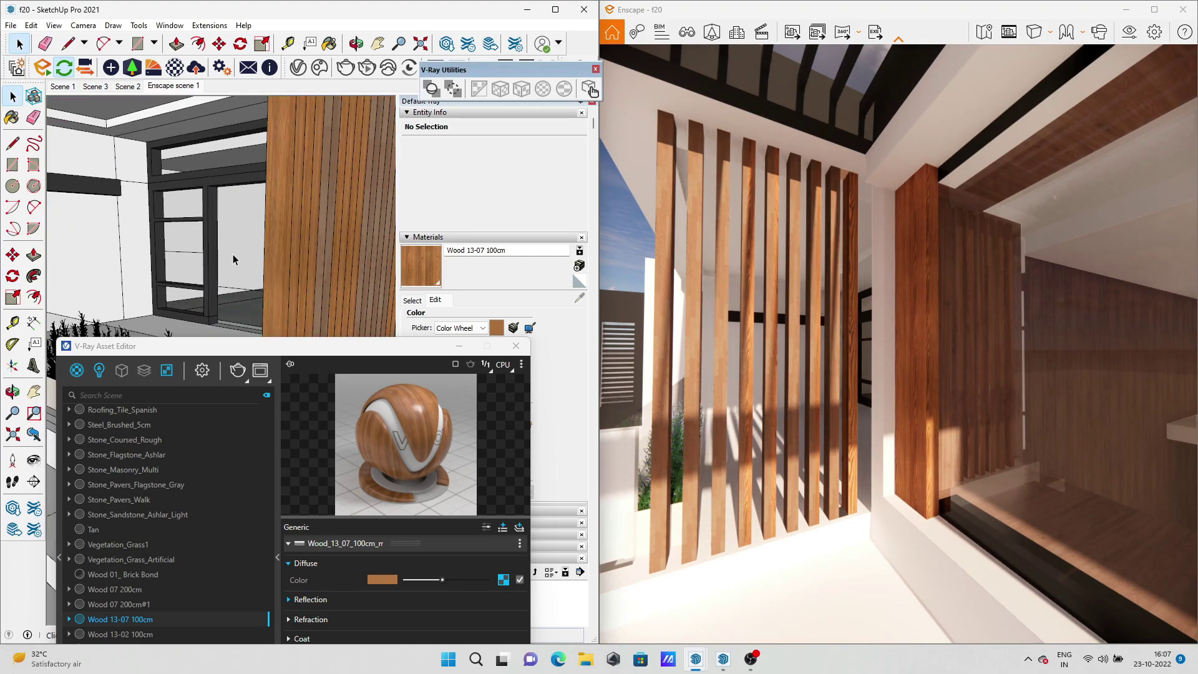
middle_drag(298, 256, 299, 275)
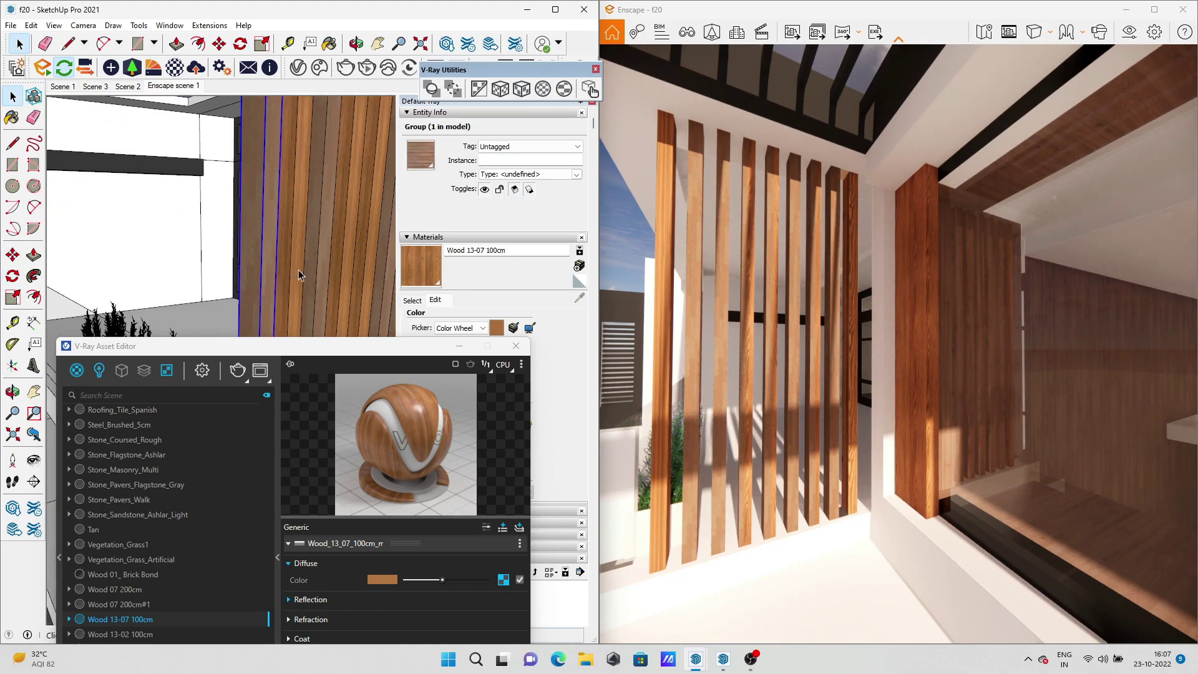
Apply tri-planar texture projection to the slats and open the next slat group
click(502, 90)
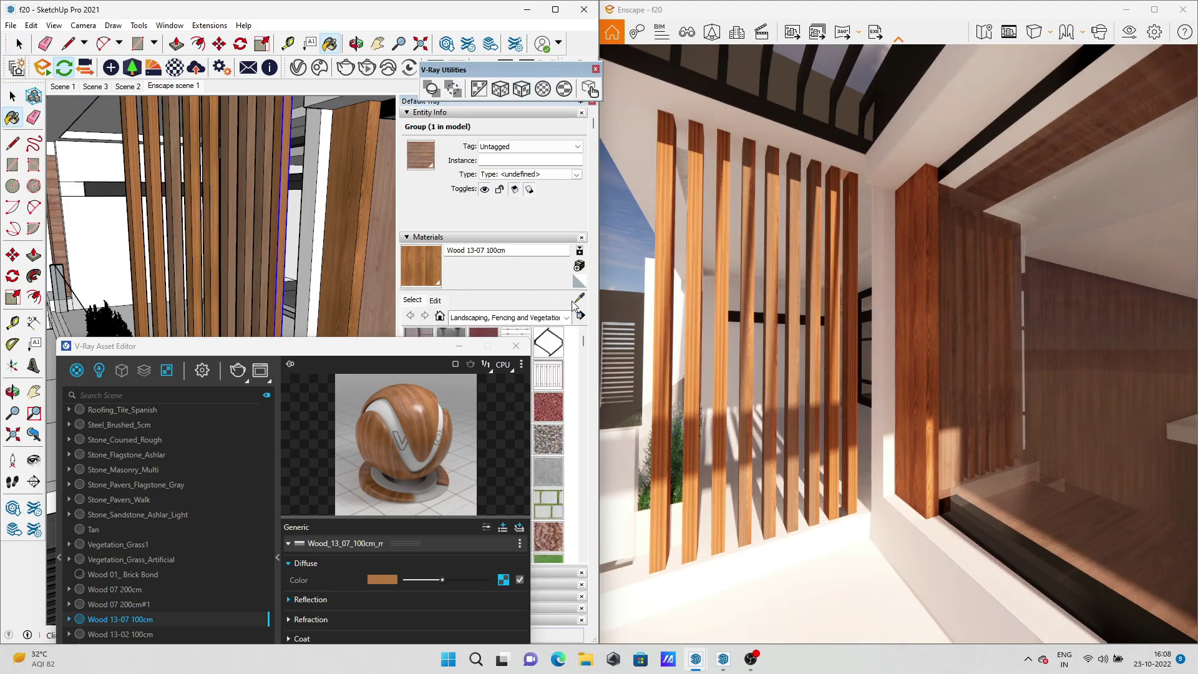
double_click(248, 266)
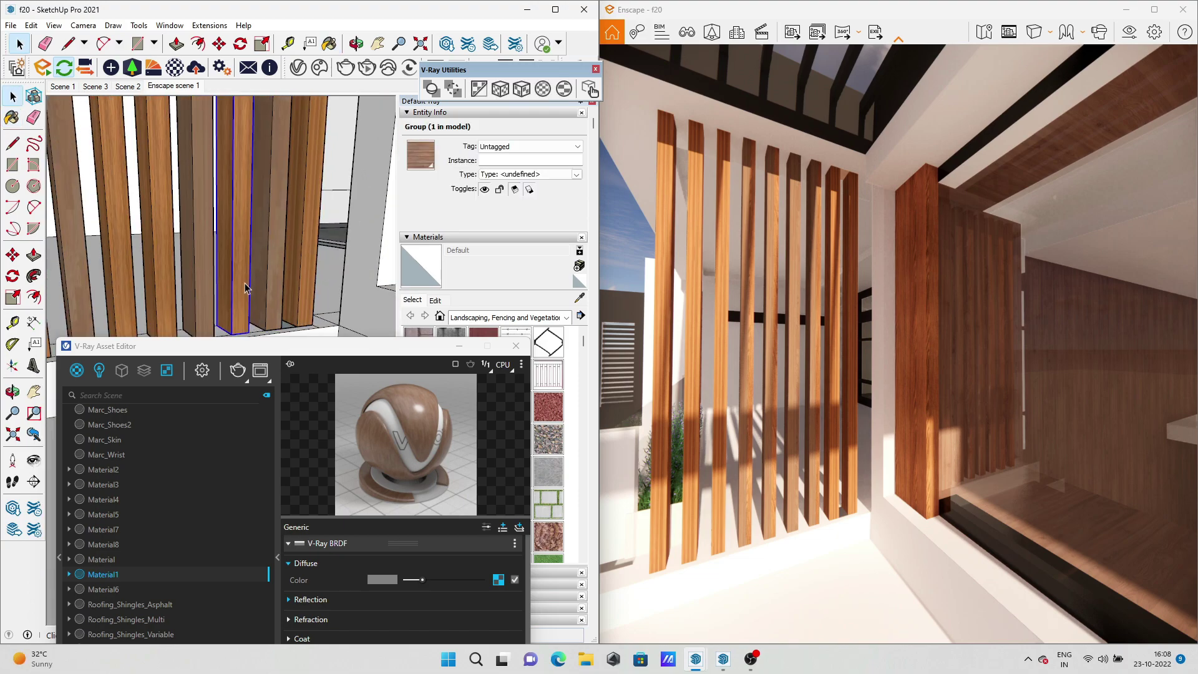
double_click(268, 296)
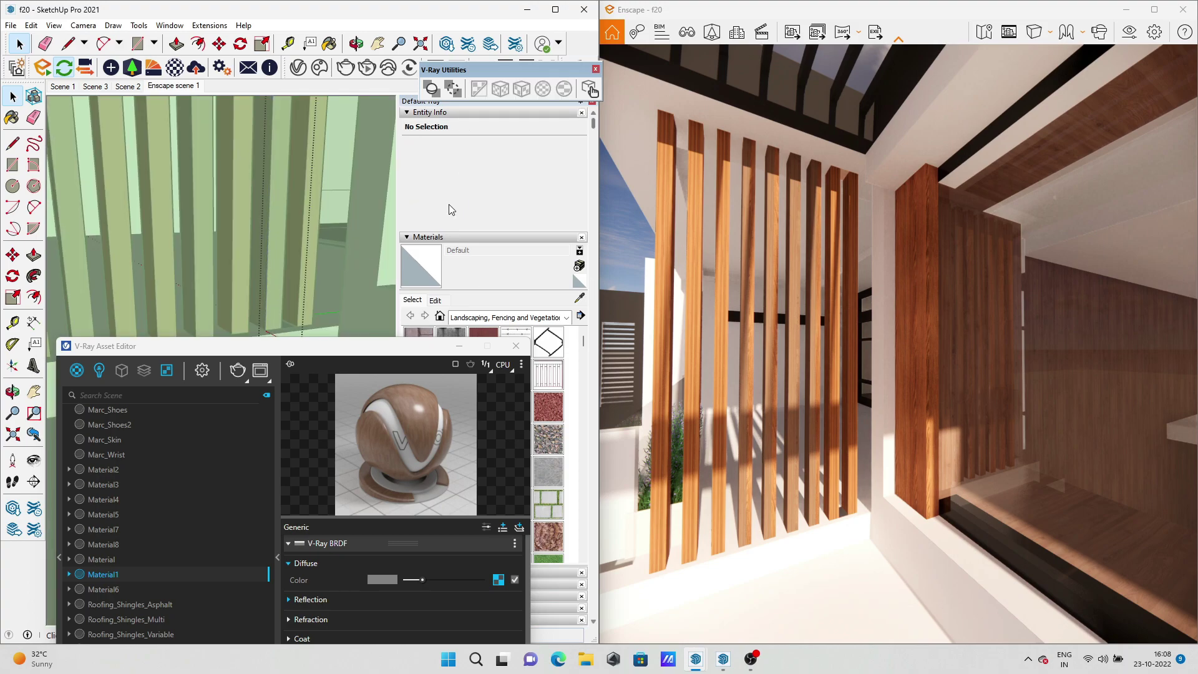
scroll(334, 243, down, 2)
scroll(335, 243, down, 2)
scroll(335, 243, down, 2)
scroll(335, 243, down, 2)
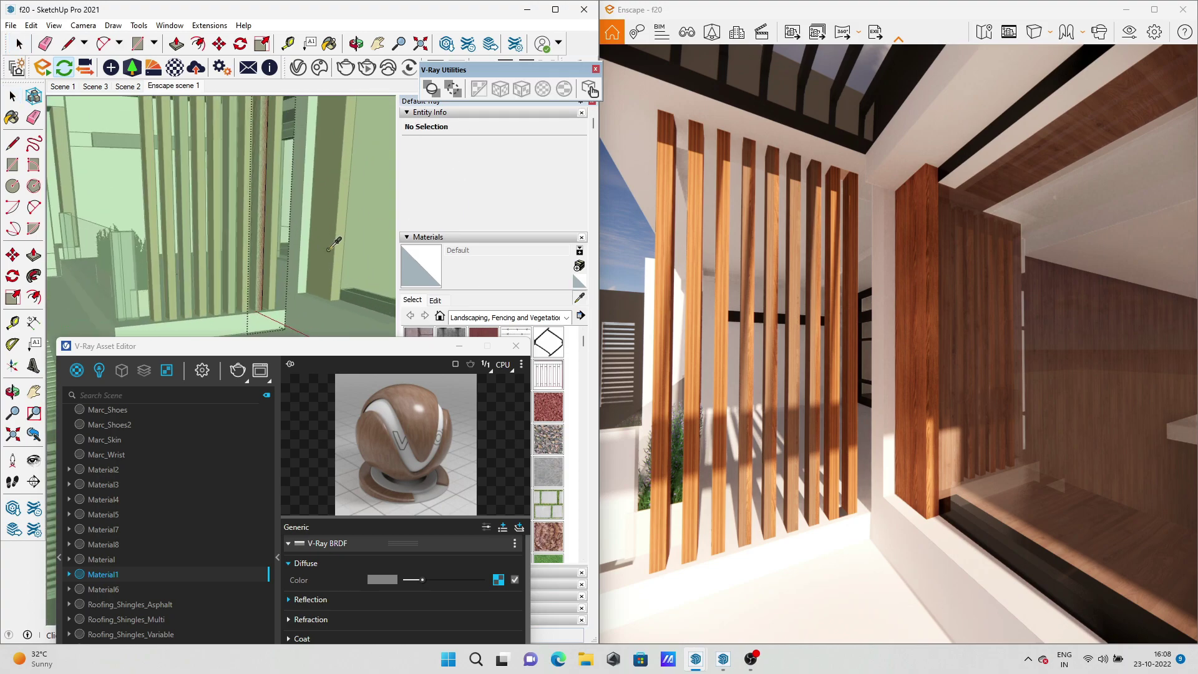
key(space)
scroll(243, 262, up, 3)
Paint another slat group with Wood 13-07 100cm and exit group editing
click(244, 260)
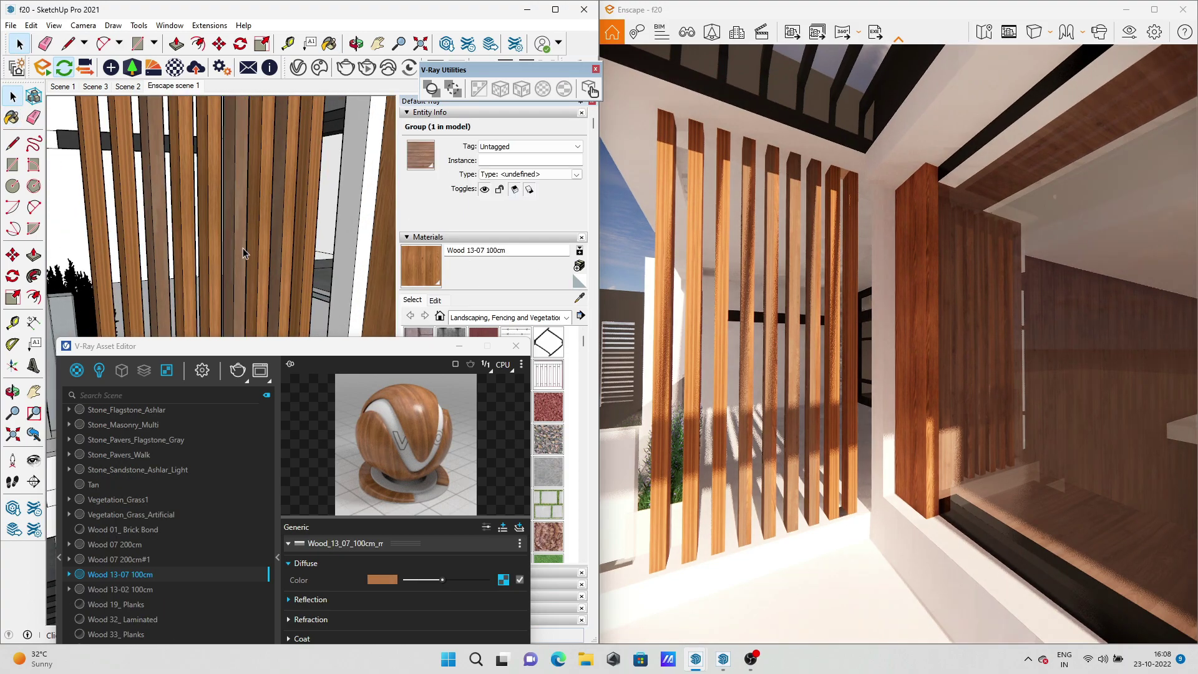
double_click(244, 260)
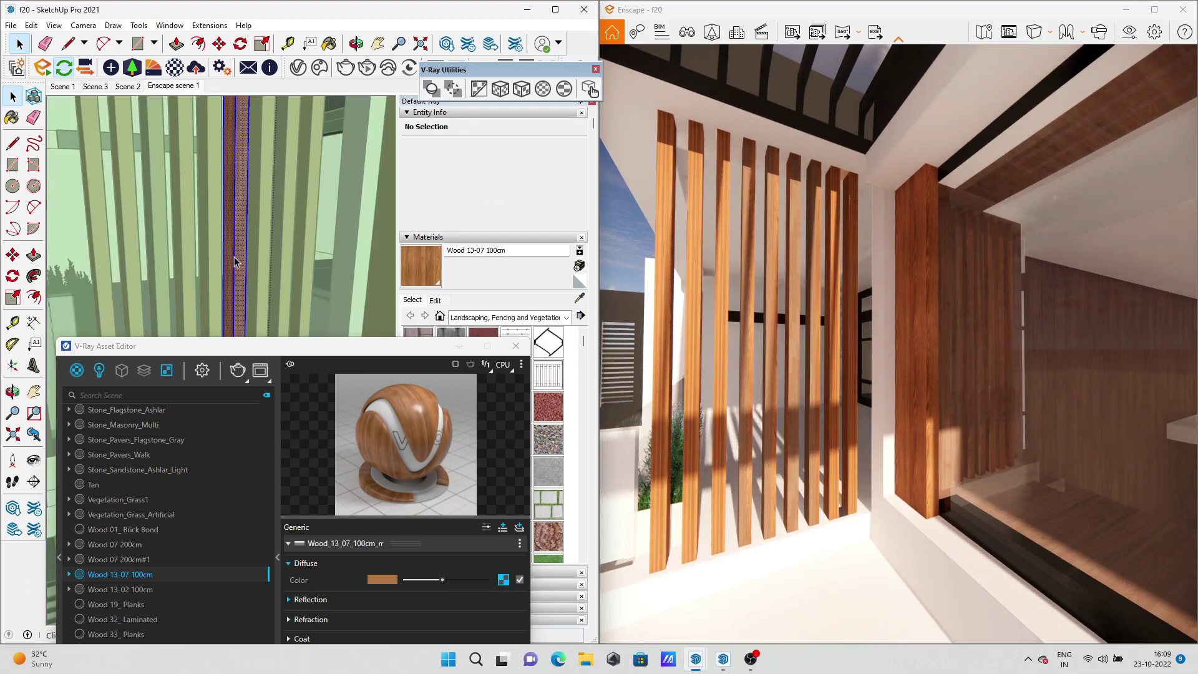
key(b)
key(space)
scroll(313, 268, down, 2)
click(313, 269)
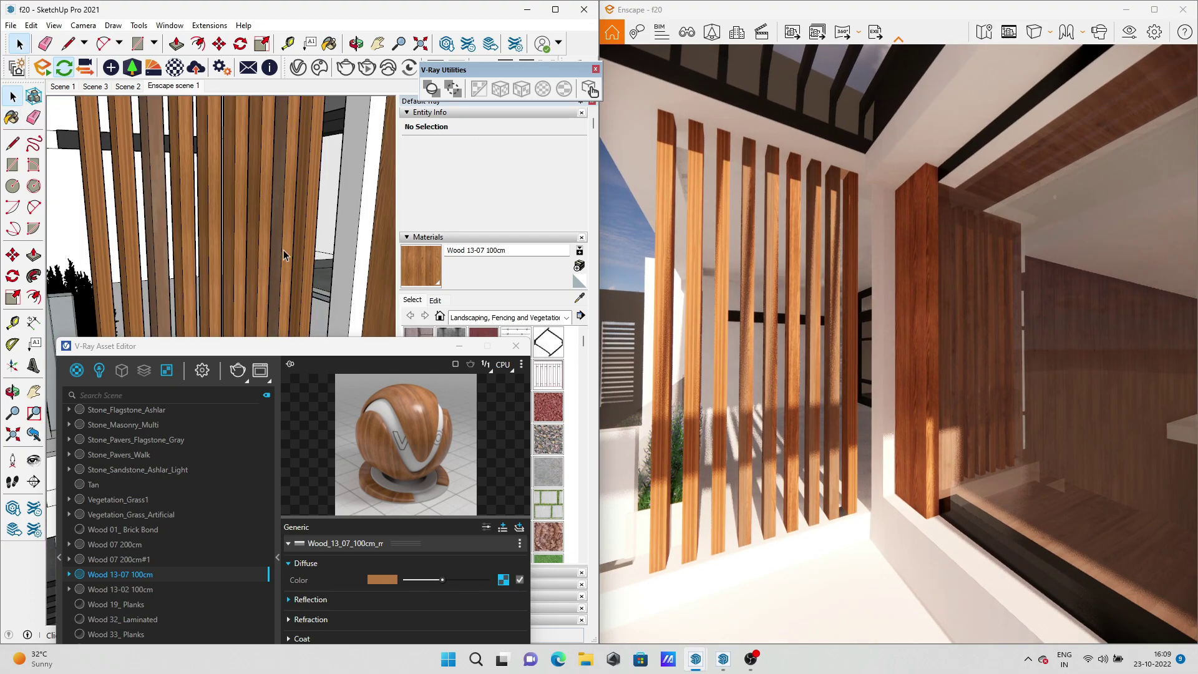
double_click(283, 250)
click(283, 250)
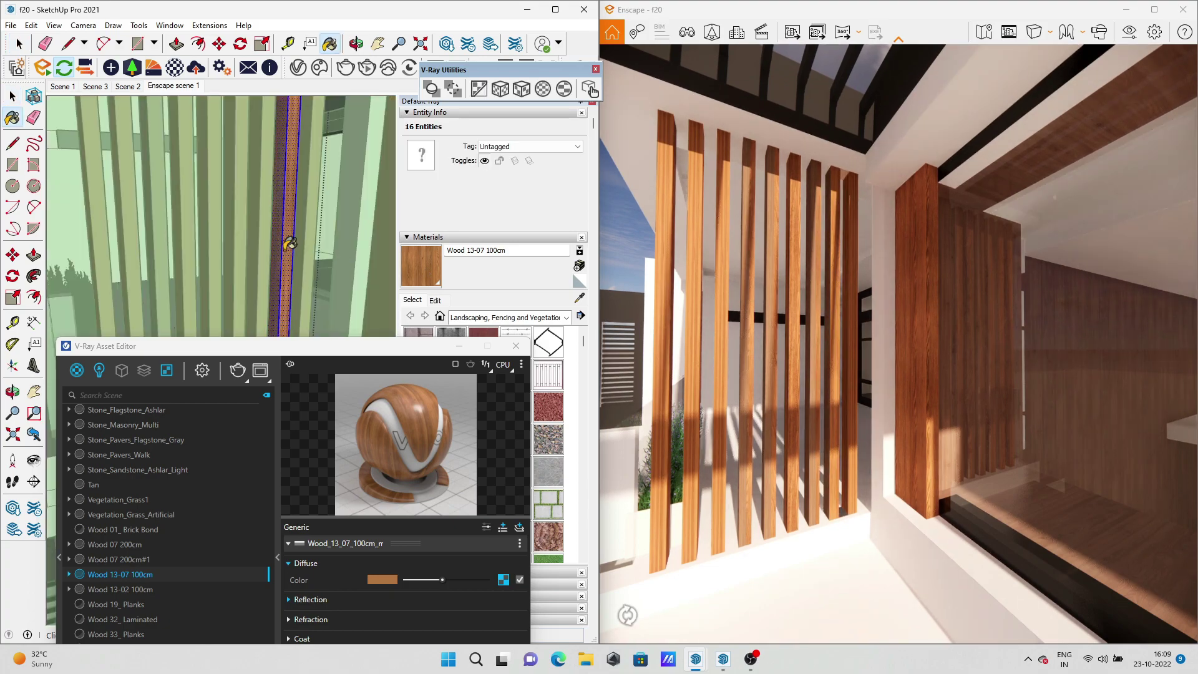
Orbit to the last slat group, paint it with Wood 13-07 100cm, and exit editing
scroll(178, 248, down, 2)
click(178, 248)
middle_drag(178, 248, 207, 254)
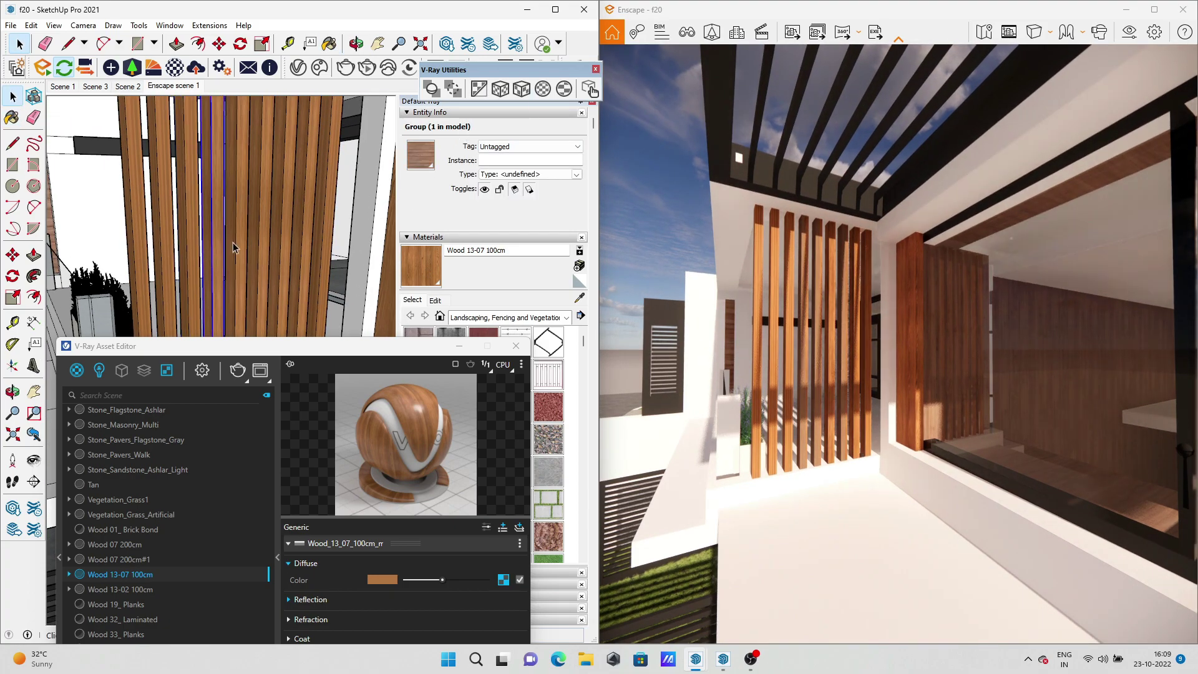
double_click(209, 249)
key(ctrl+a)
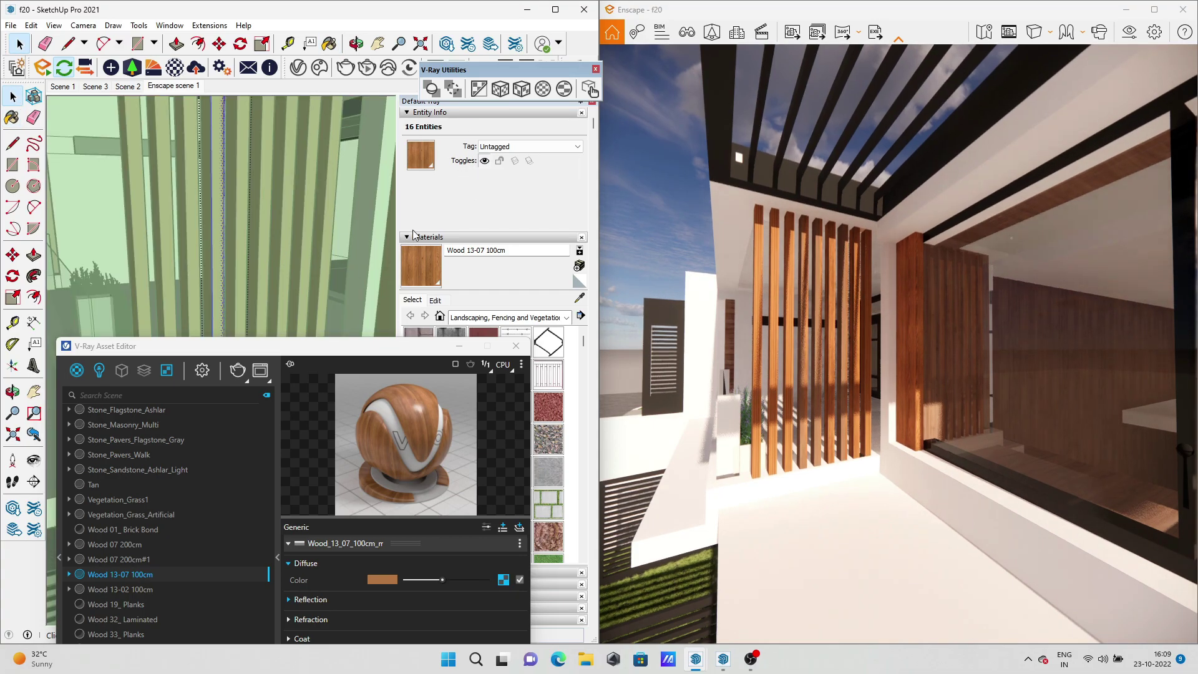
scroll(218, 250, down, 3)
click(219, 250)
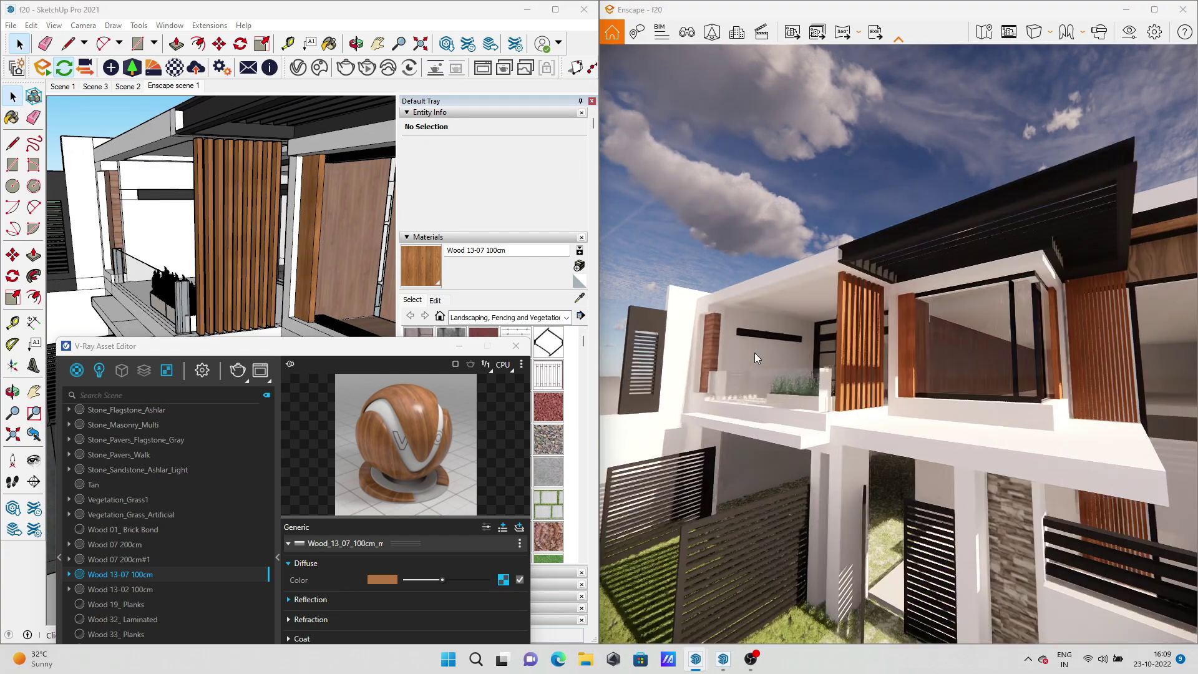
Browse the Cosmos wood materials and open Wood 18_ Planks in the Enscape Material Editor
scroll(755, 353, up, 5)
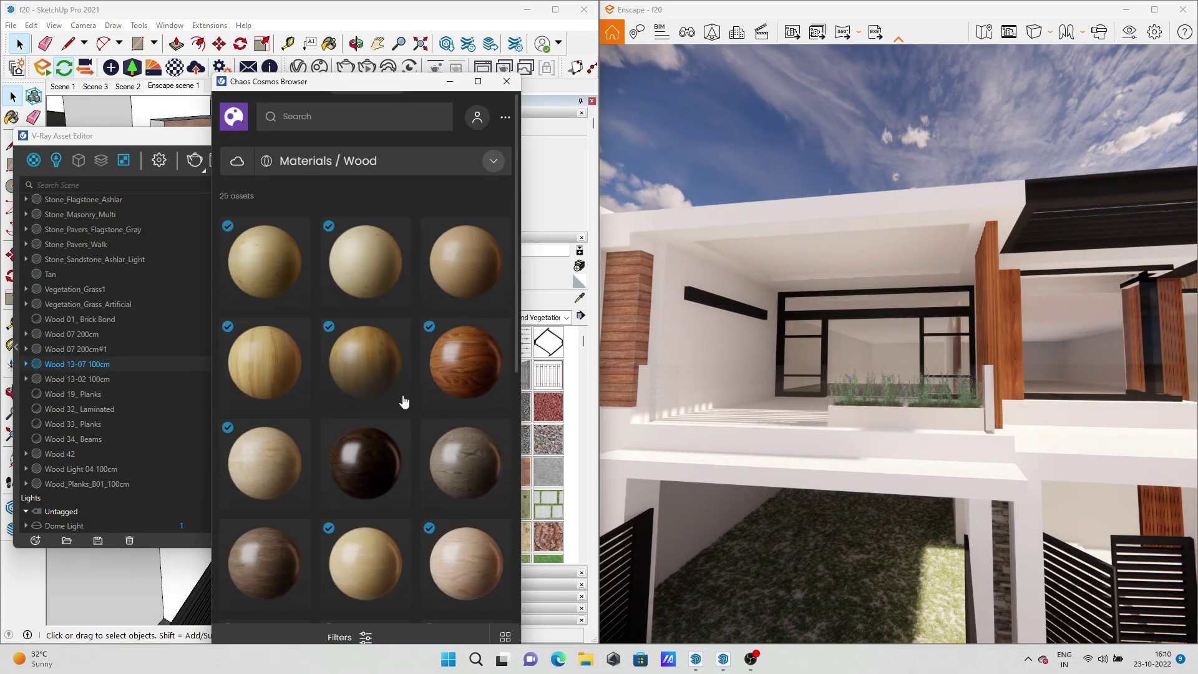
click(151, 67)
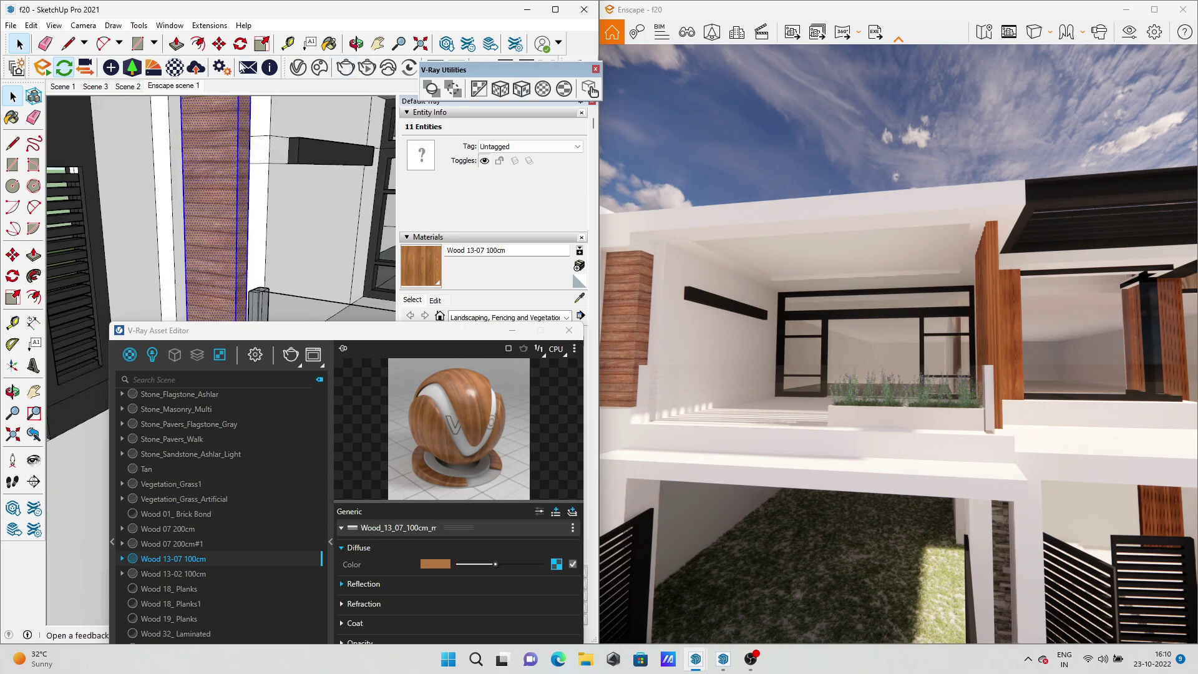
click(214, 403)
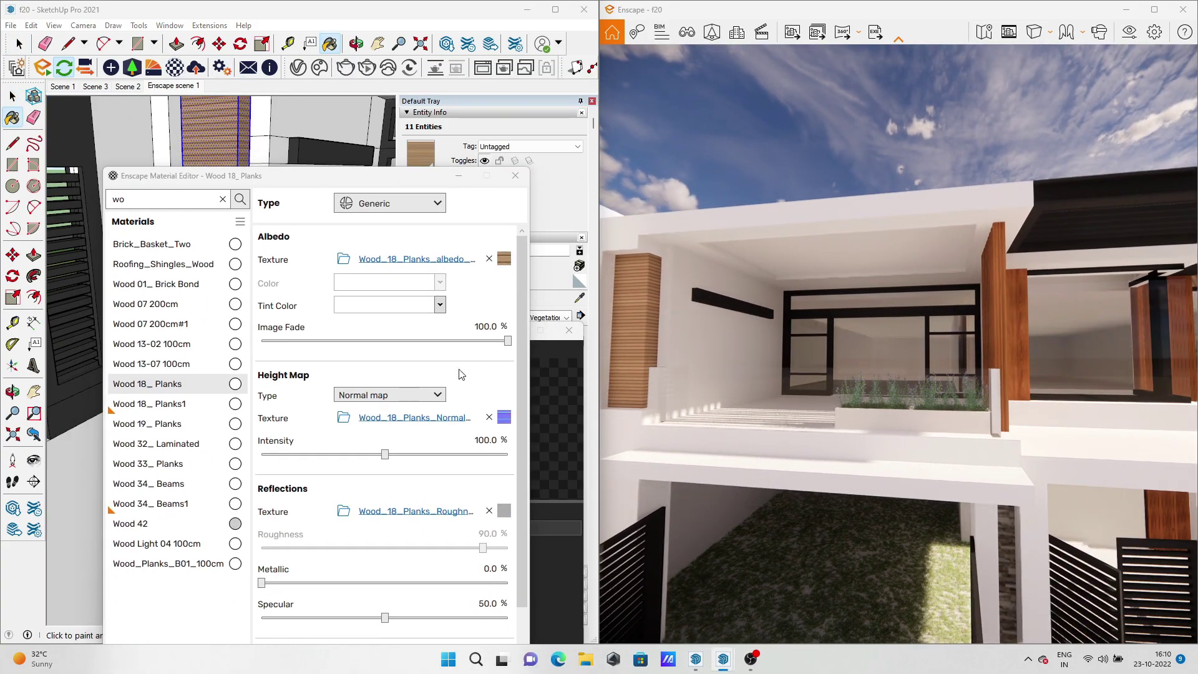
Set the Wood 18_ Planks albedo texture size to 2 m by 2 m
click(458, 260)
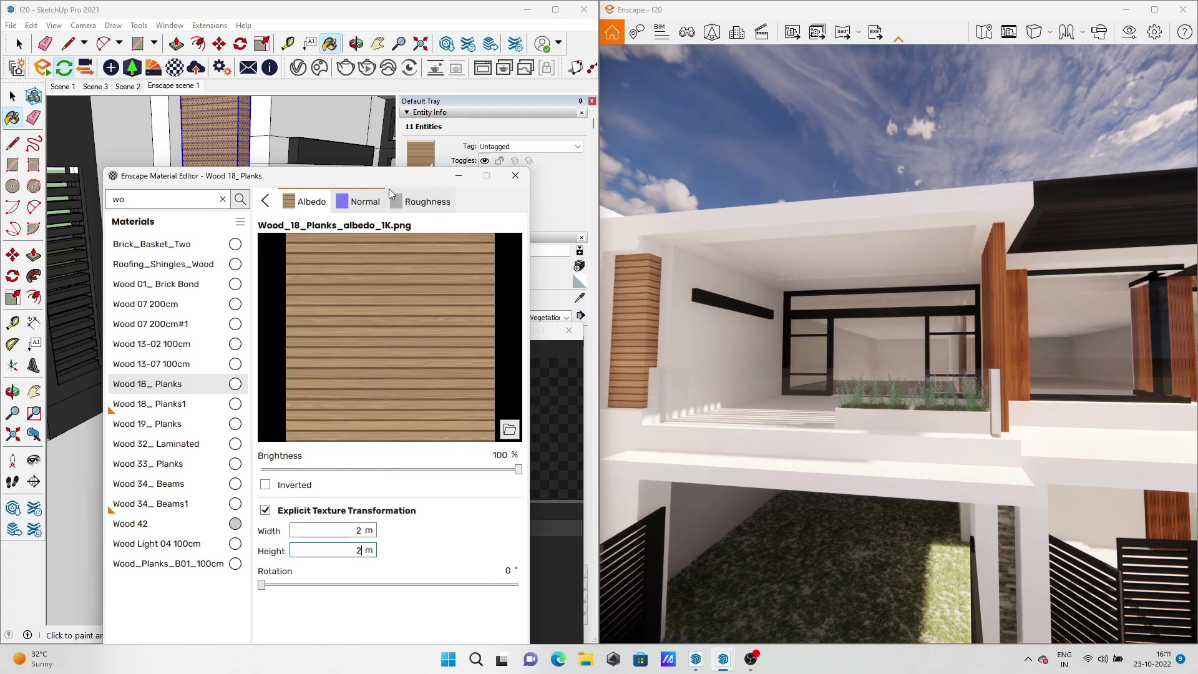
click(515, 176)
key(space)
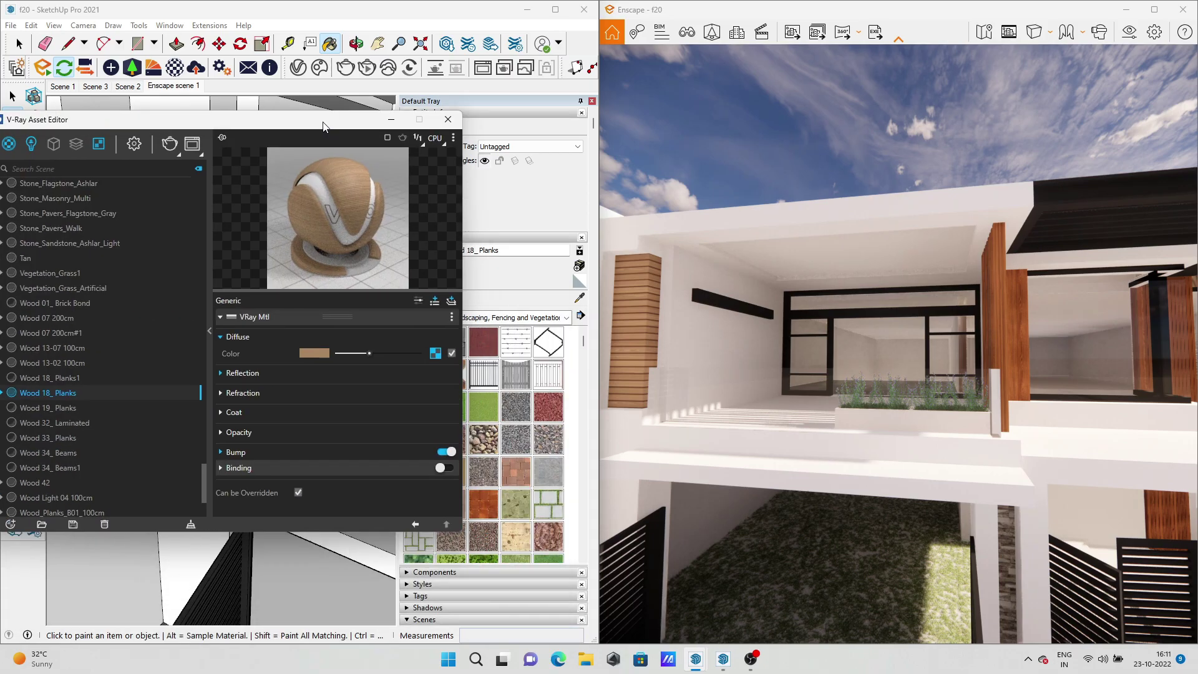
drag(445, 339, 411, 498)
Select the wood cladding panels, then sample the lawn's grass material and open its Enscape settings
click(447, 23)
key(space)
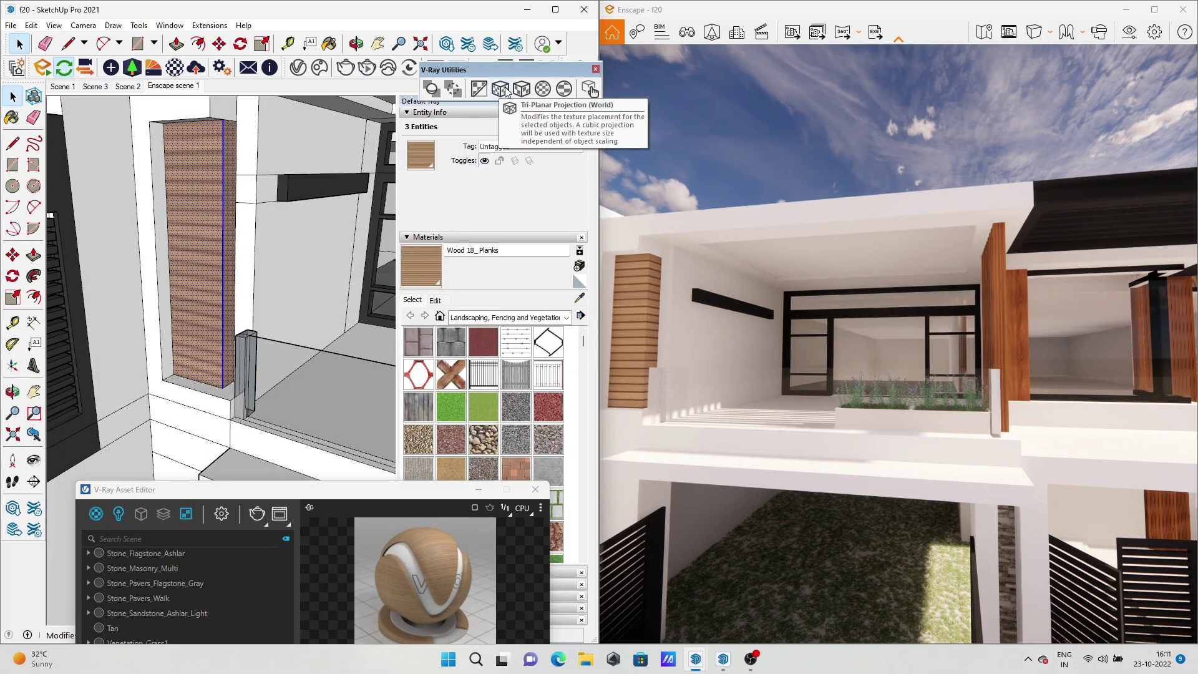
scroll(234, 279, down, 5)
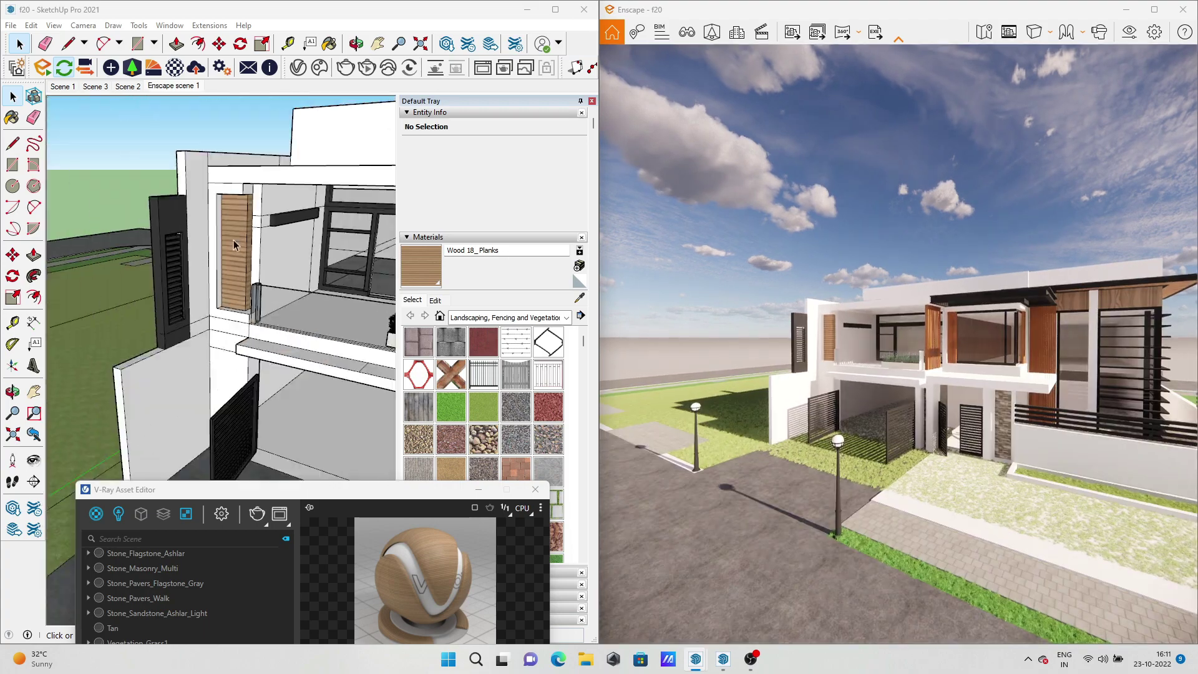
scroll(234, 244, down, 2)
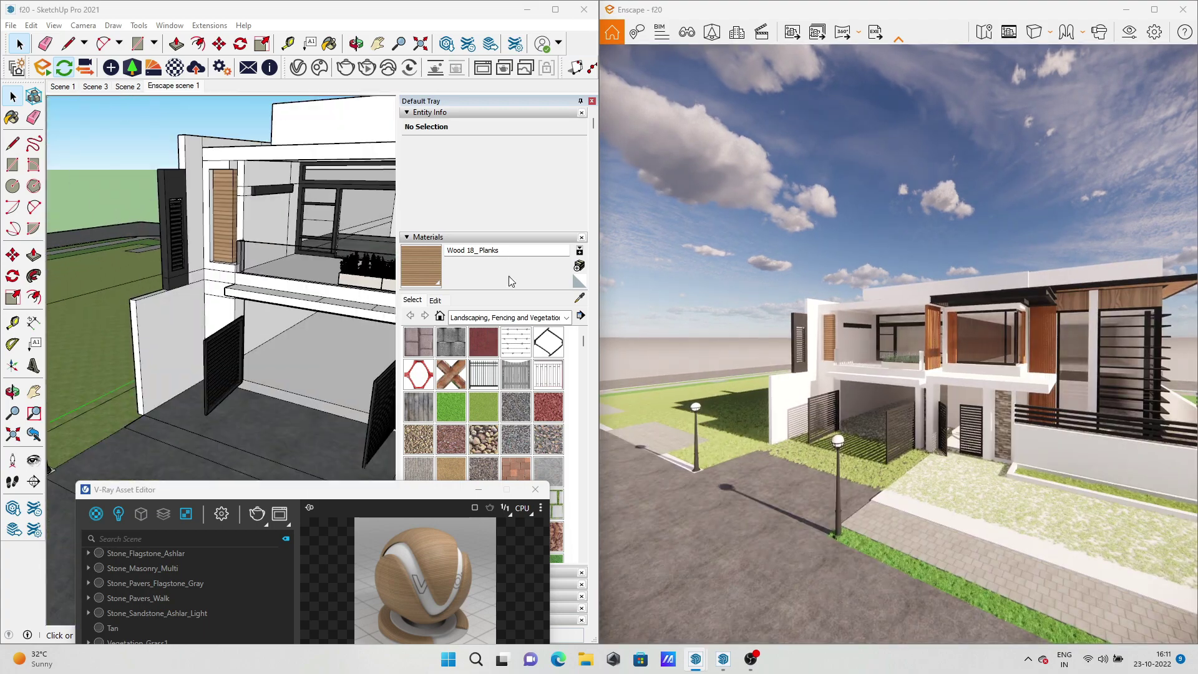
click(74, 387)
click(179, 70)
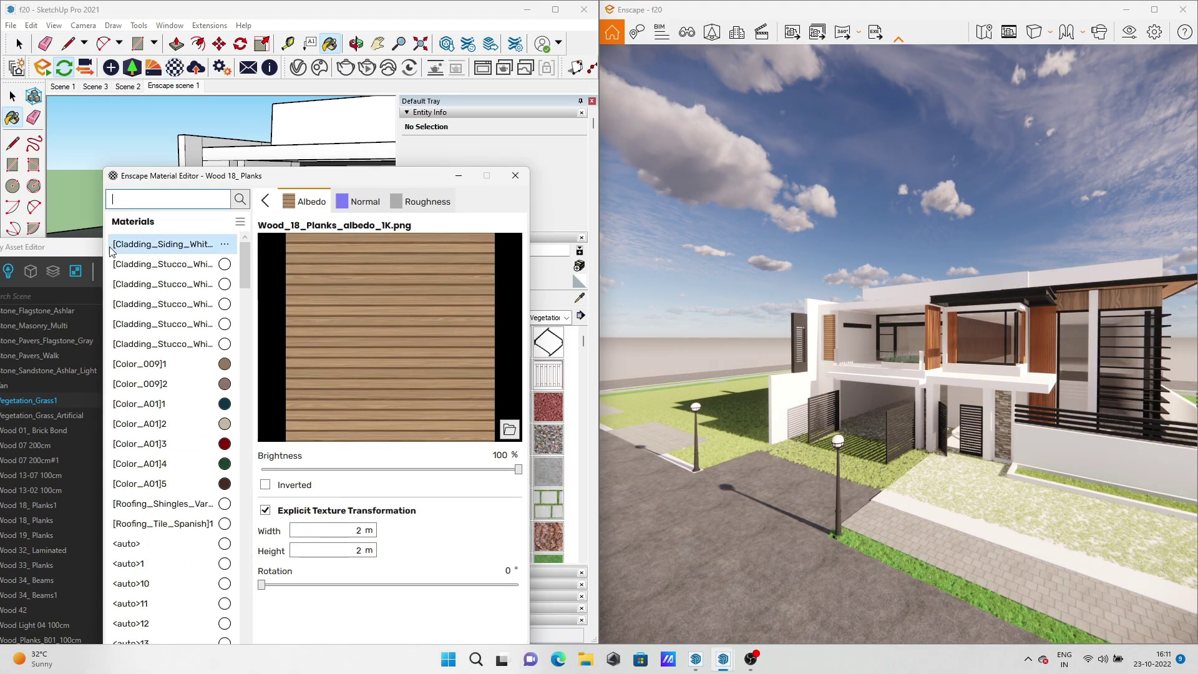
Drag the Vegetation_Grass1 Grass Height slider down to 0% and pick the lawn face
mouse_move(389, 176)
mouse_down()
mouse_move(114, 447)
mouse_move(303, 116)
mouse_up()
drag(250, 211, 203, 213)
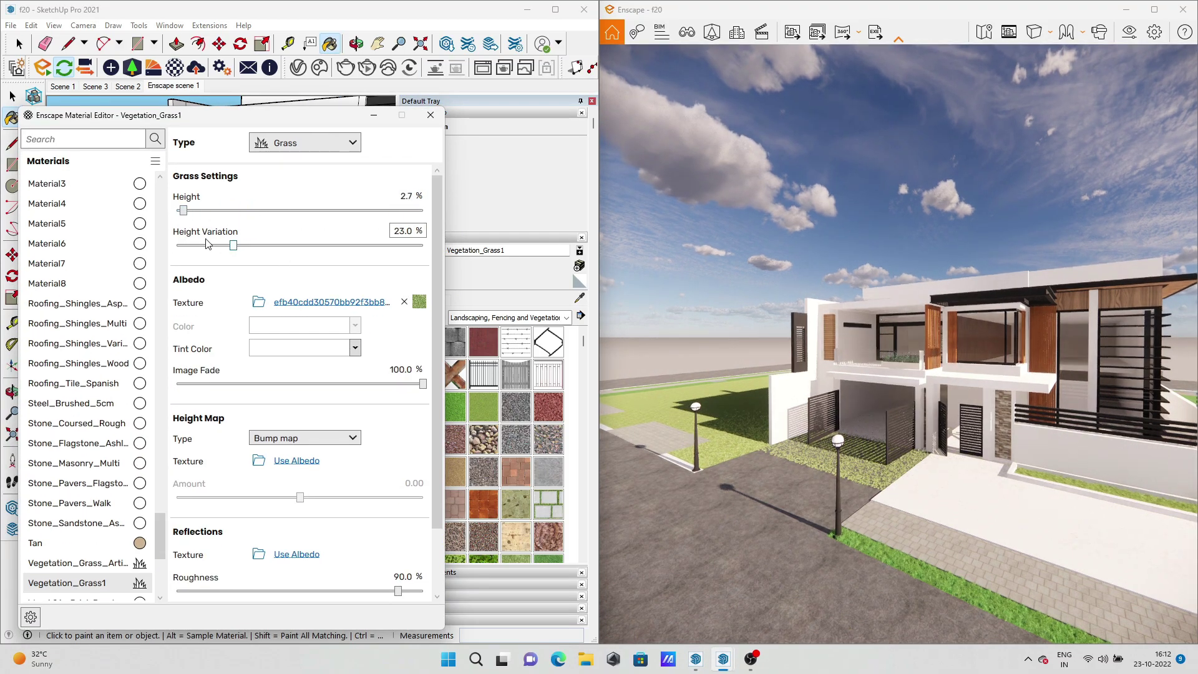
scroll(845, 511, up, 3)
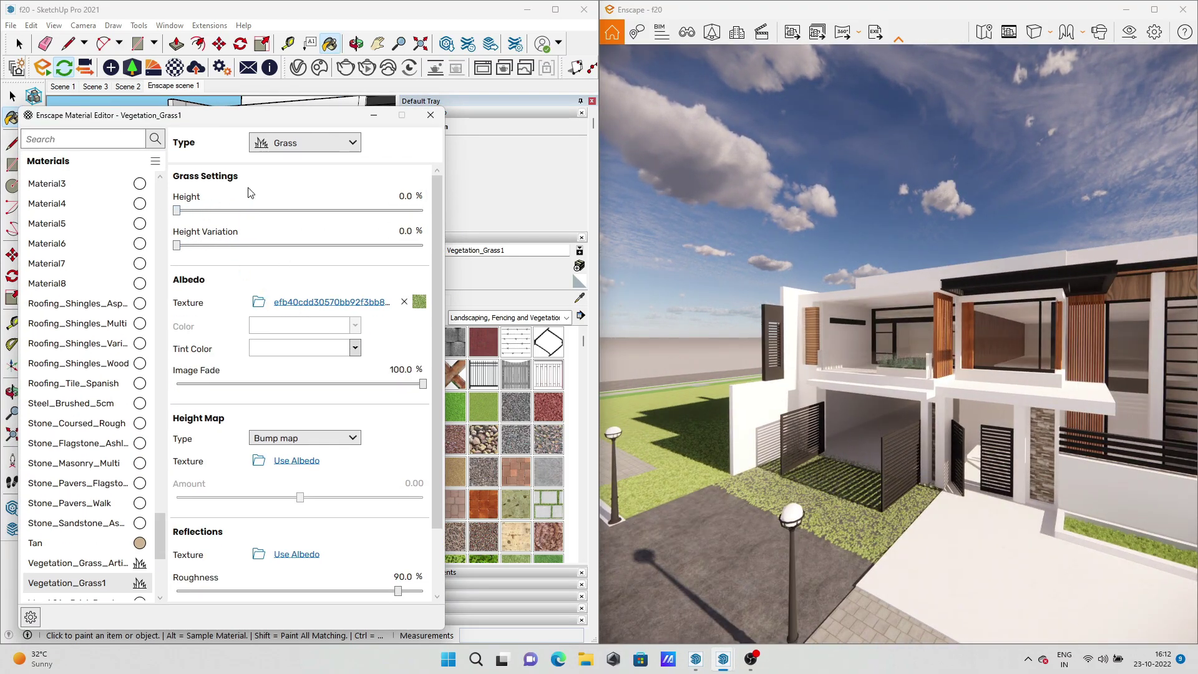
scroll(865, 478, down, 3)
scroll(270, 389, up, 5)
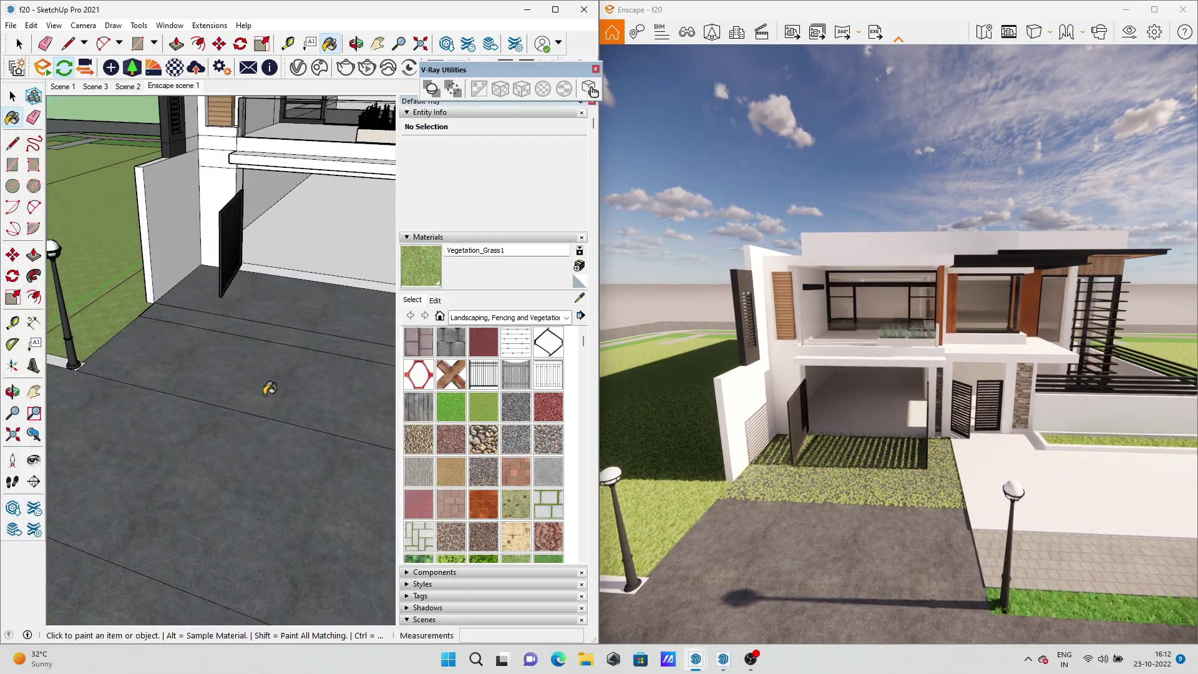
click(125, 316)
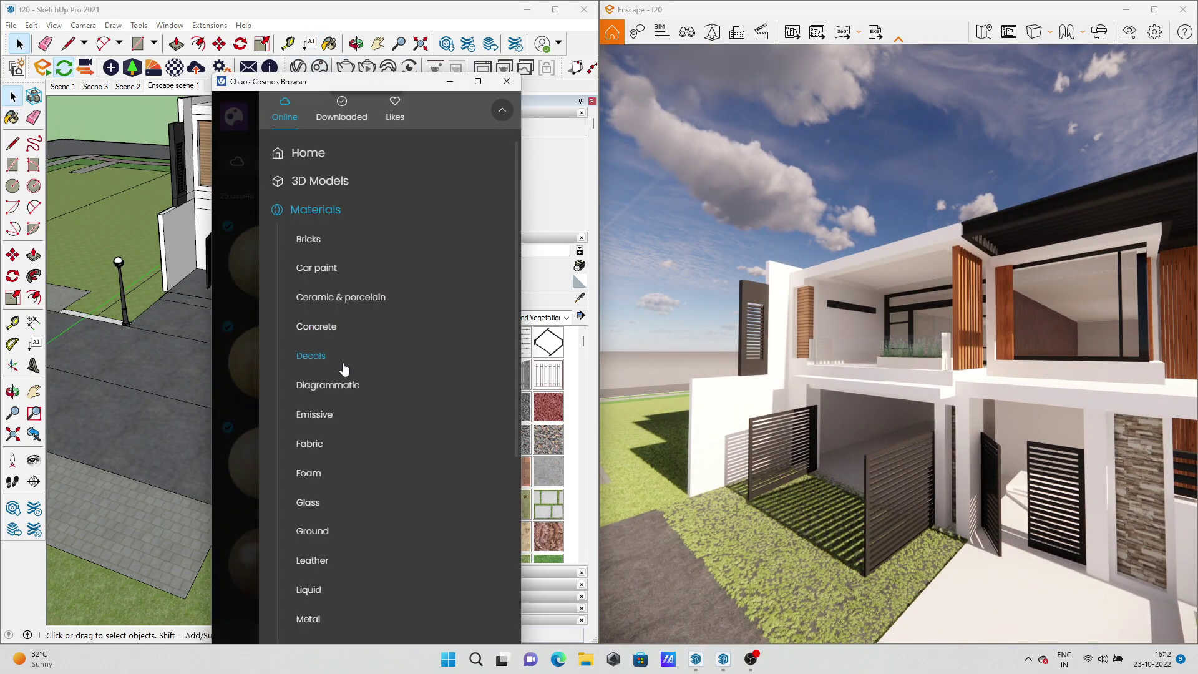
Browse the Cosmos Stone materials and download Marble Beige 23-58 150cm
click(308, 611)
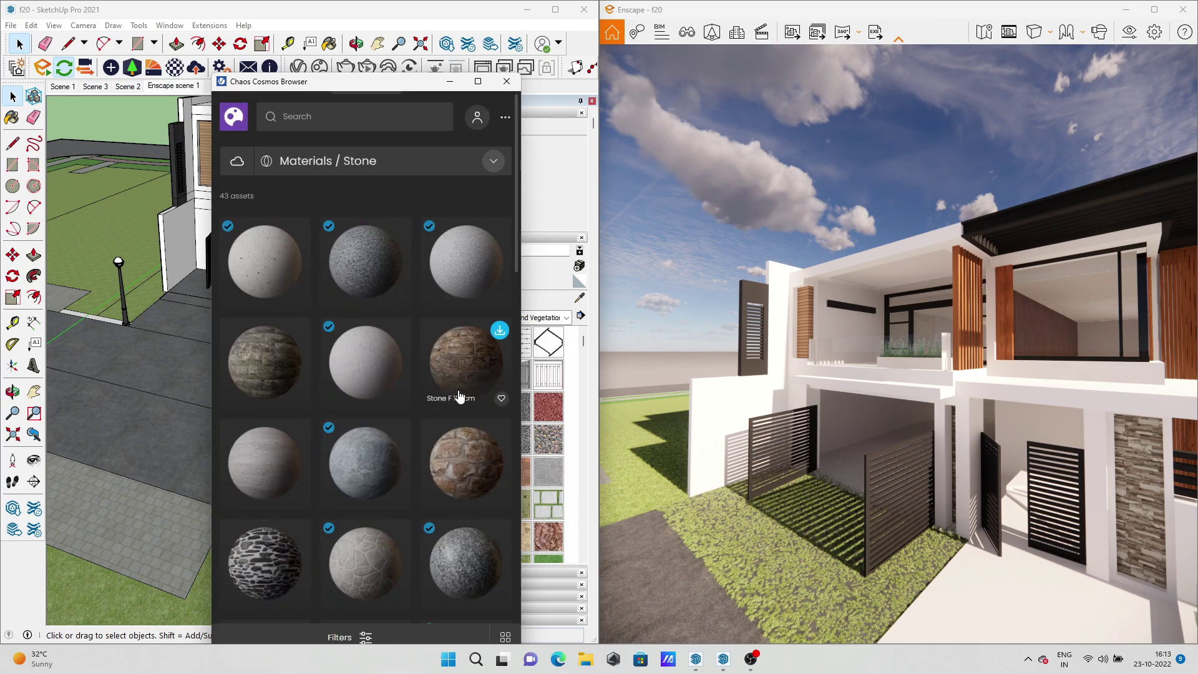
scroll(493, 337, down, 3)
scroll(394, 337, down, 3)
scroll(393, 337, down, 3)
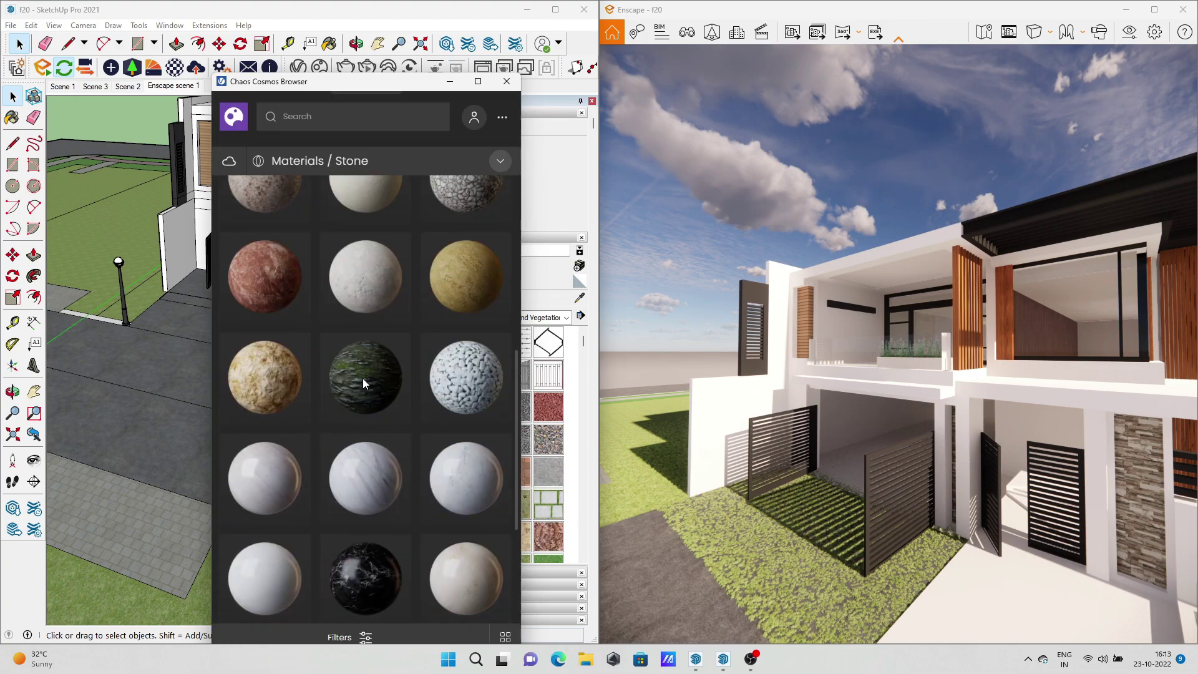
scroll(511, 471, down, 2)
scroll(510, 471, down, 5)
click(398, 415)
key(Escape)
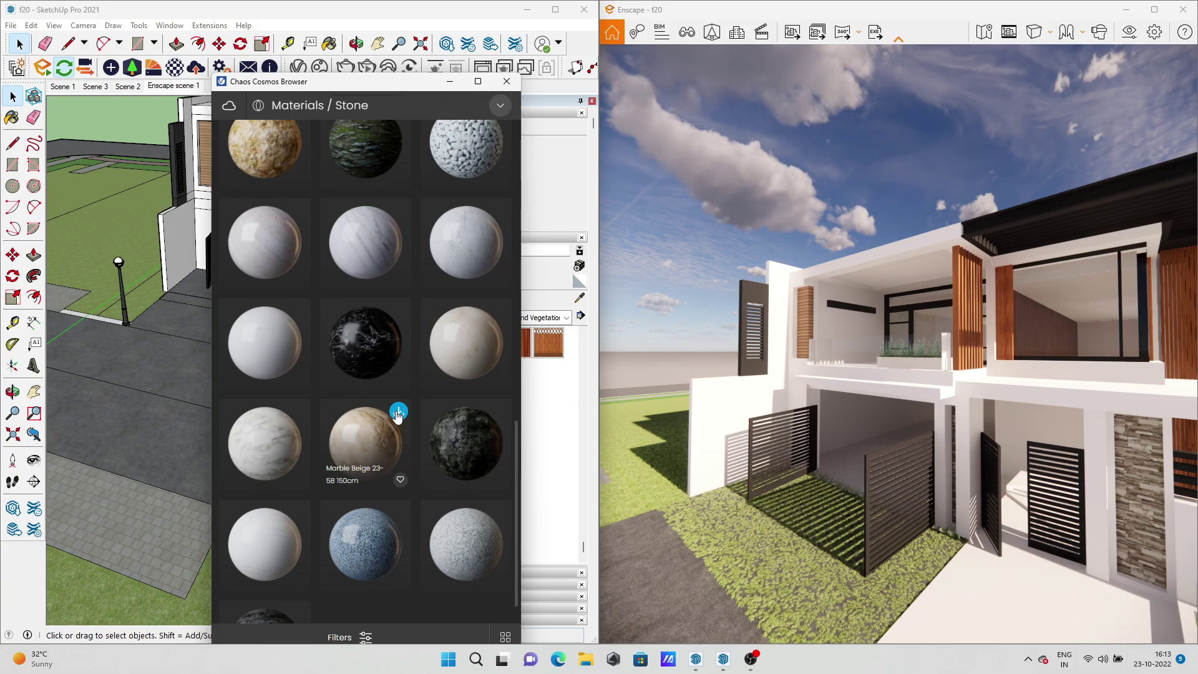
Import the downloaded Marble Beige 23-58 150cm into the model
scroll(418, 249, up, 3)
scroll(412, 437, up, 2)
scroll(496, 406, up, 4)
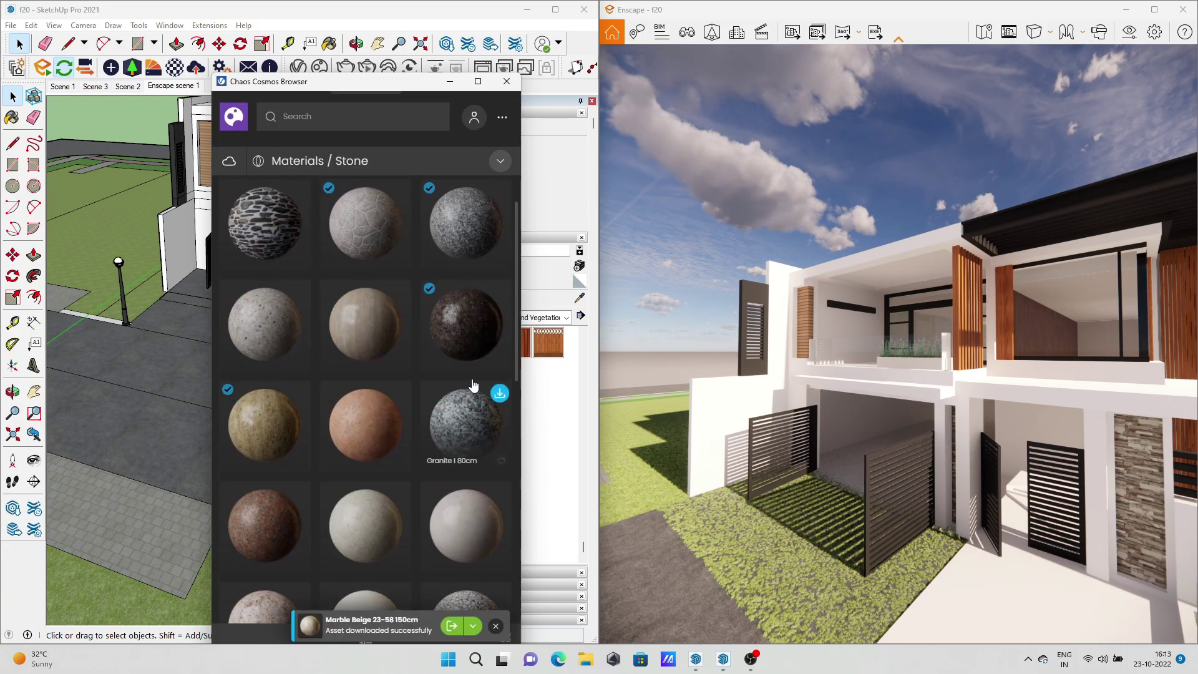
scroll(433, 331, up, 3)
scroll(433, 330, down, 3)
scroll(375, 362, down, 3)
scroll(381, 399, down, 3)
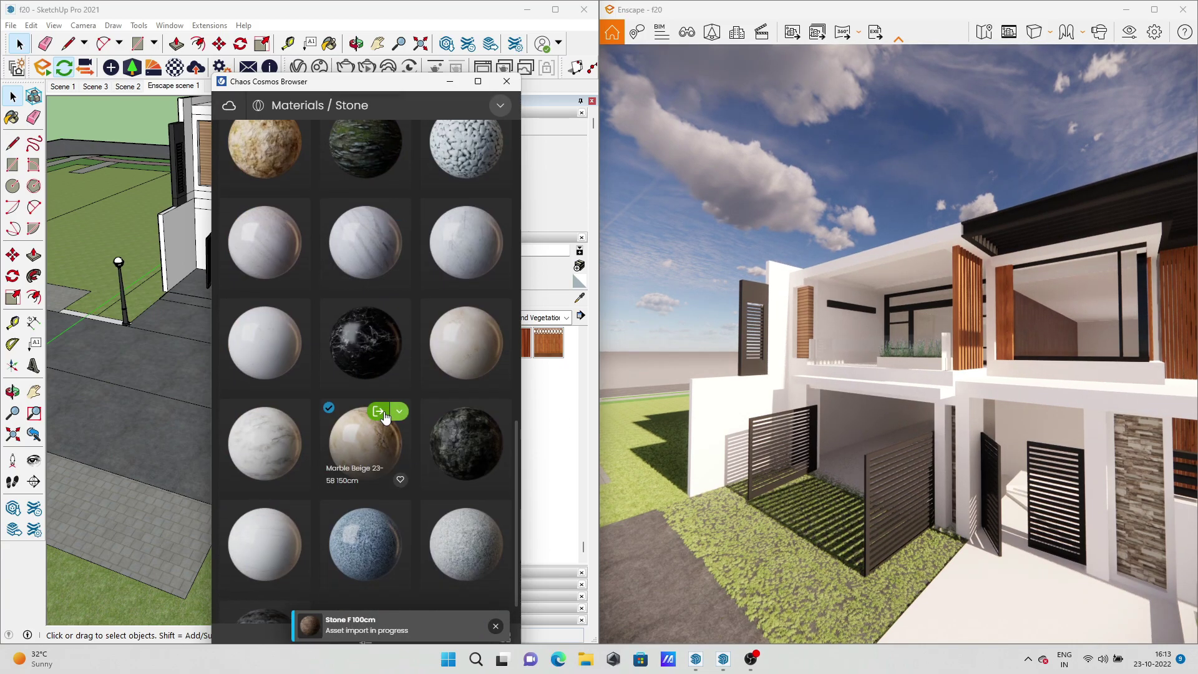
click(507, 81)
Select the stacked-stone wall face
scroll(312, 262, up, 5)
scroll(281, 262, up, 4)
scroll(250, 259, up, 4)
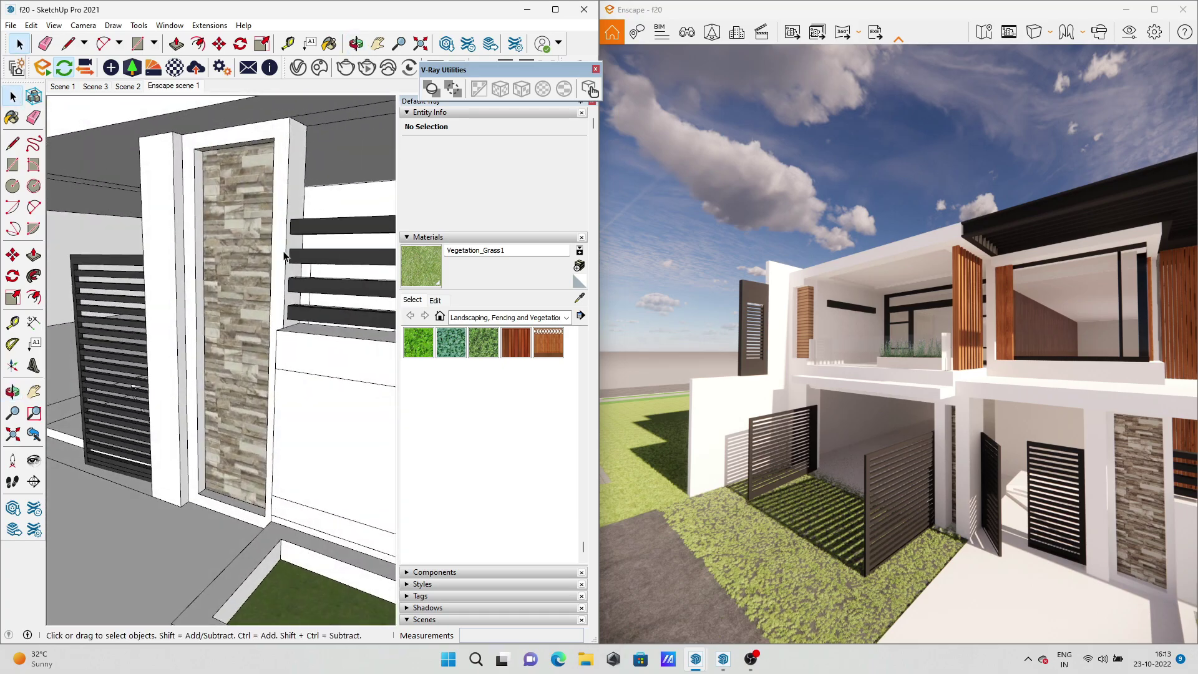
click(246, 259)
scroll(266, 298, down, 2)
Apply Marble Beige 23-58 150cm to the selected stone wall face, then return to Enscape scene 1
click(324, 73)
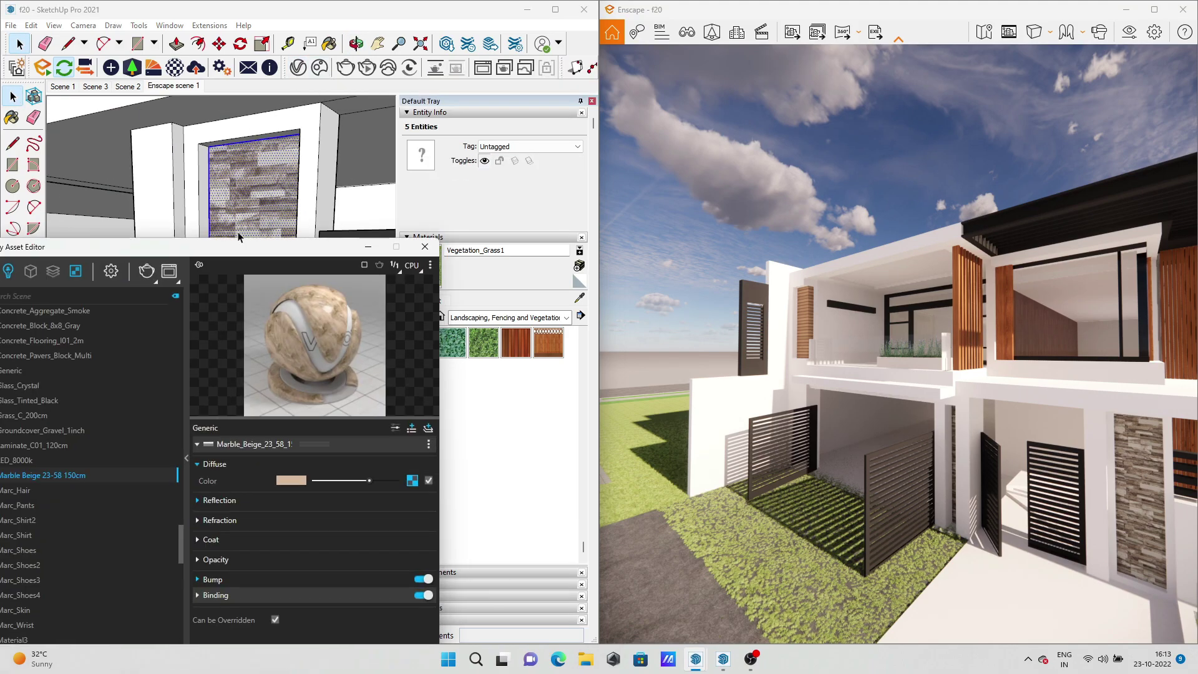
drag(249, 322, 520, 498)
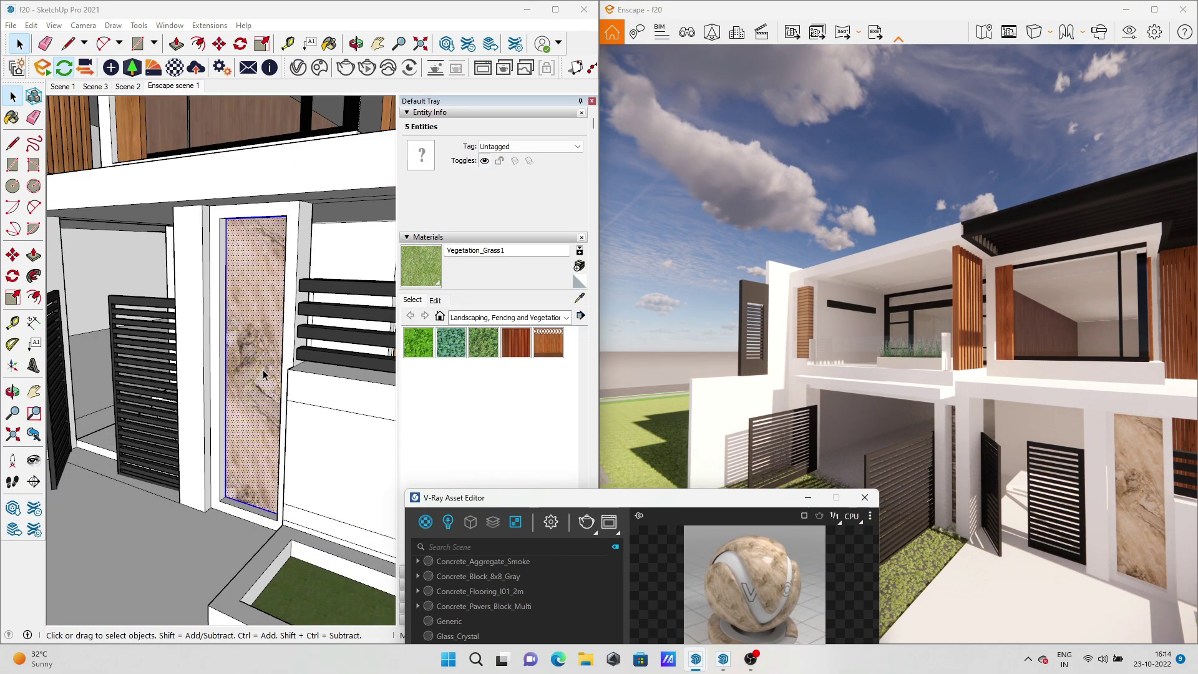
middle_drag(218, 375, 181, 361)
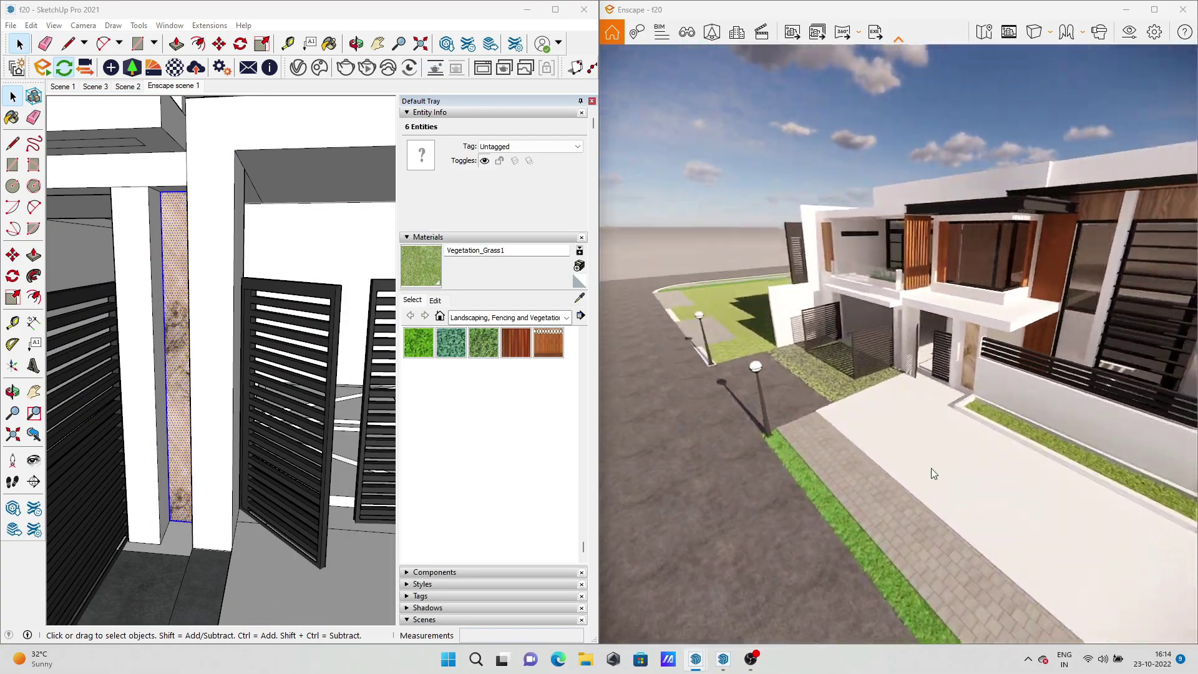
click(178, 86)
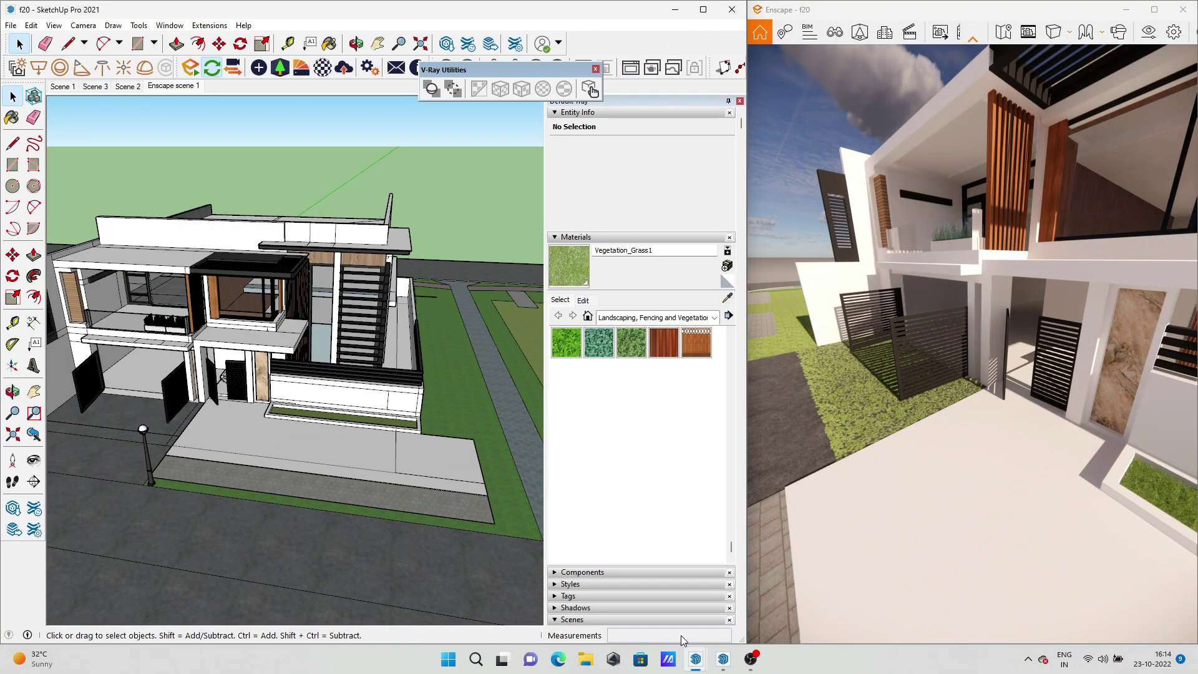
Browse the Cosmos Bricks and Concrete materials, then bring up the Enscape Material Library
click(231, 107)
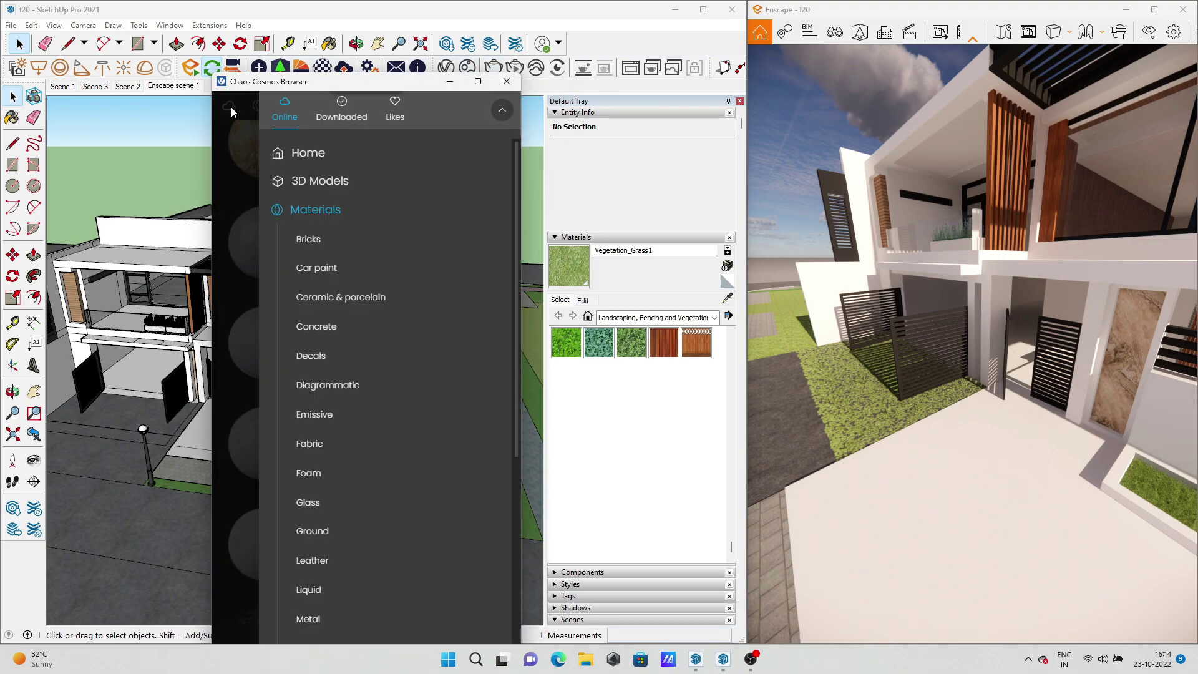
click(320, 248)
click(236, 160)
click(316, 327)
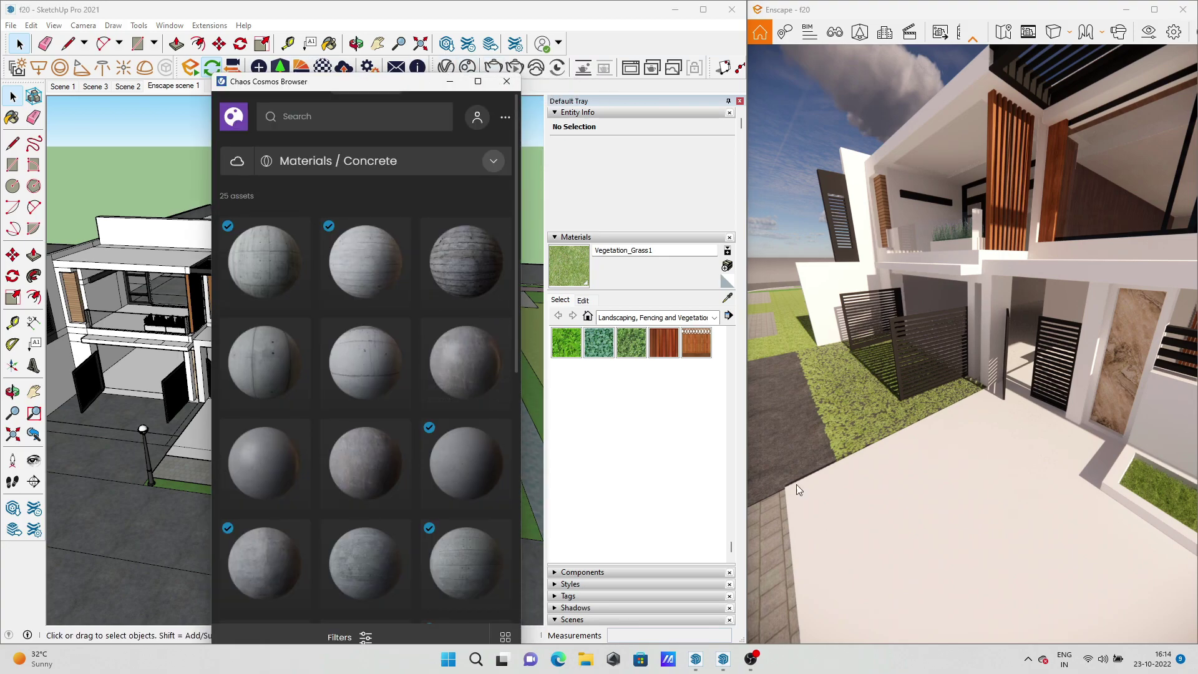
scroll(361, 393, down, 3)
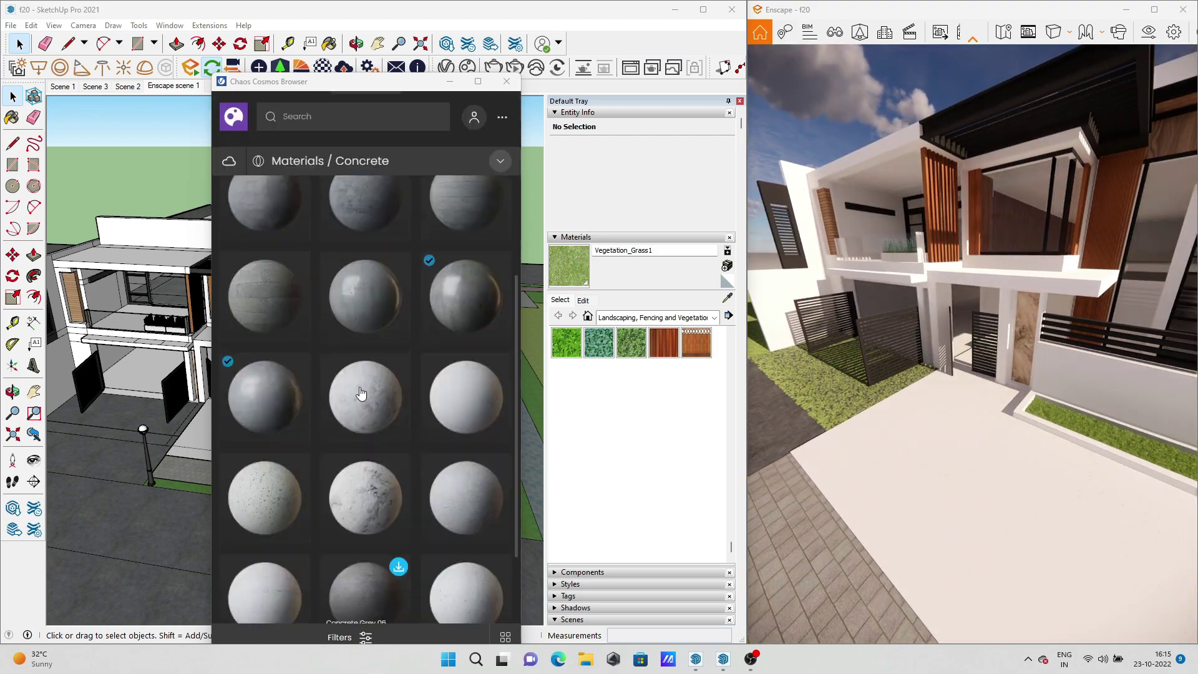
click(237, 160)
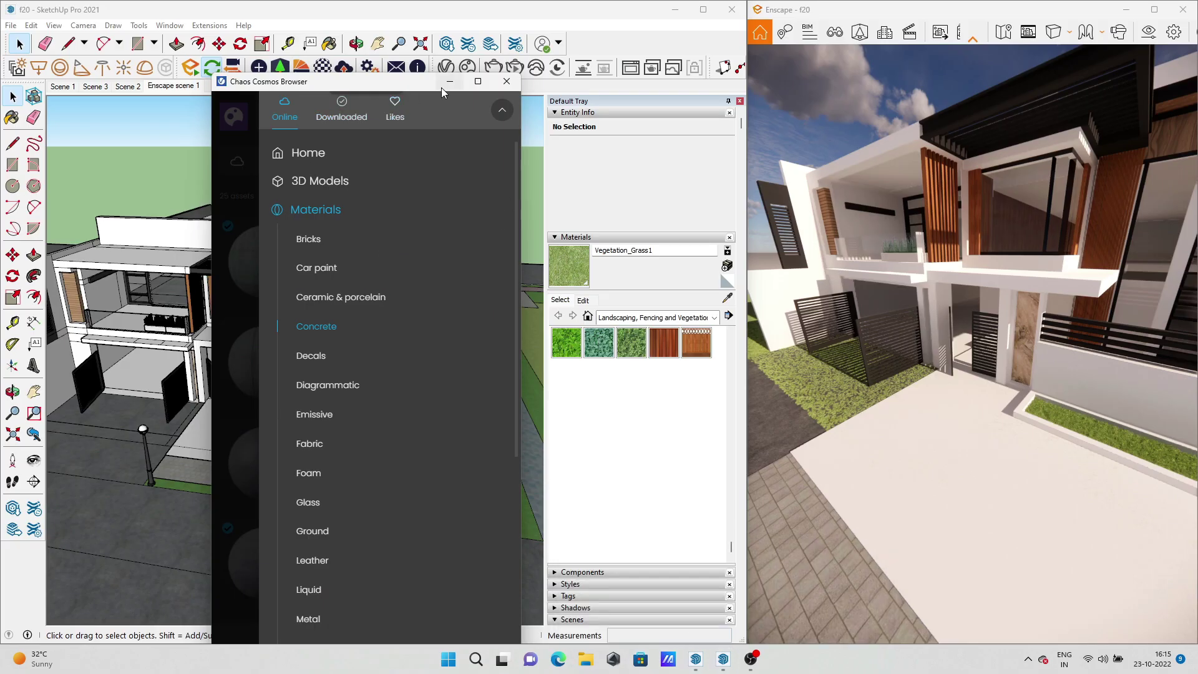
click(449, 83)
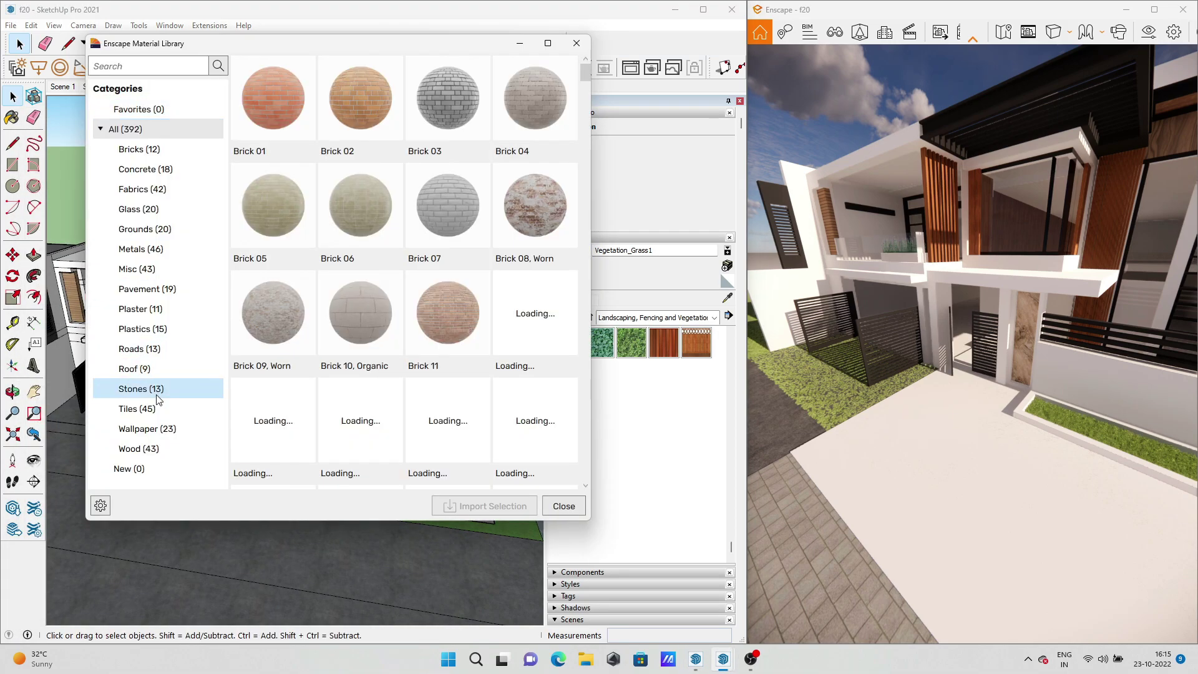
Import Pavement 07 and other materials from the Enscape library's Pavement category
click(178, 230)
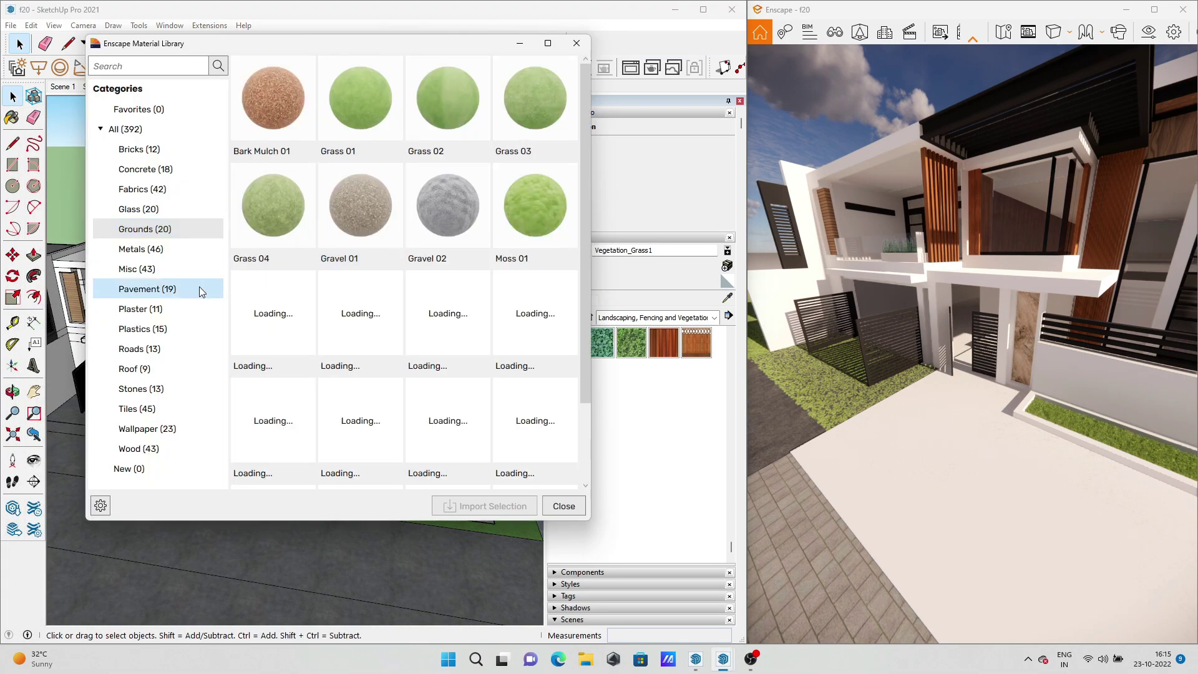
click(202, 292)
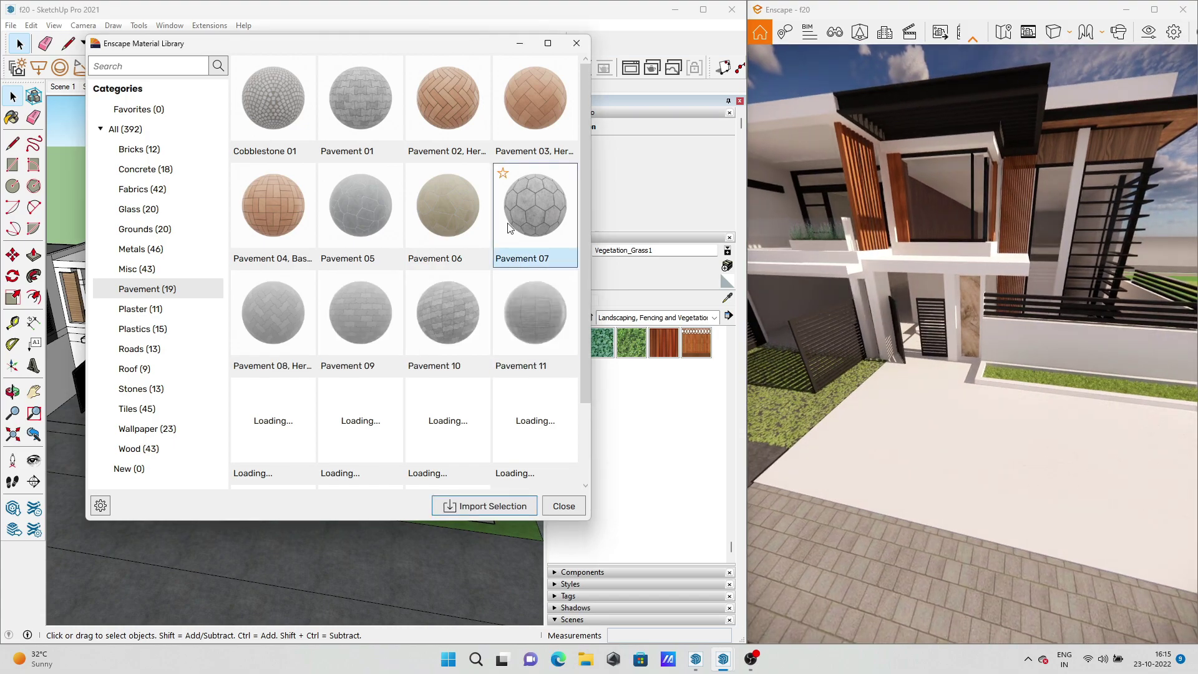
click(511, 209)
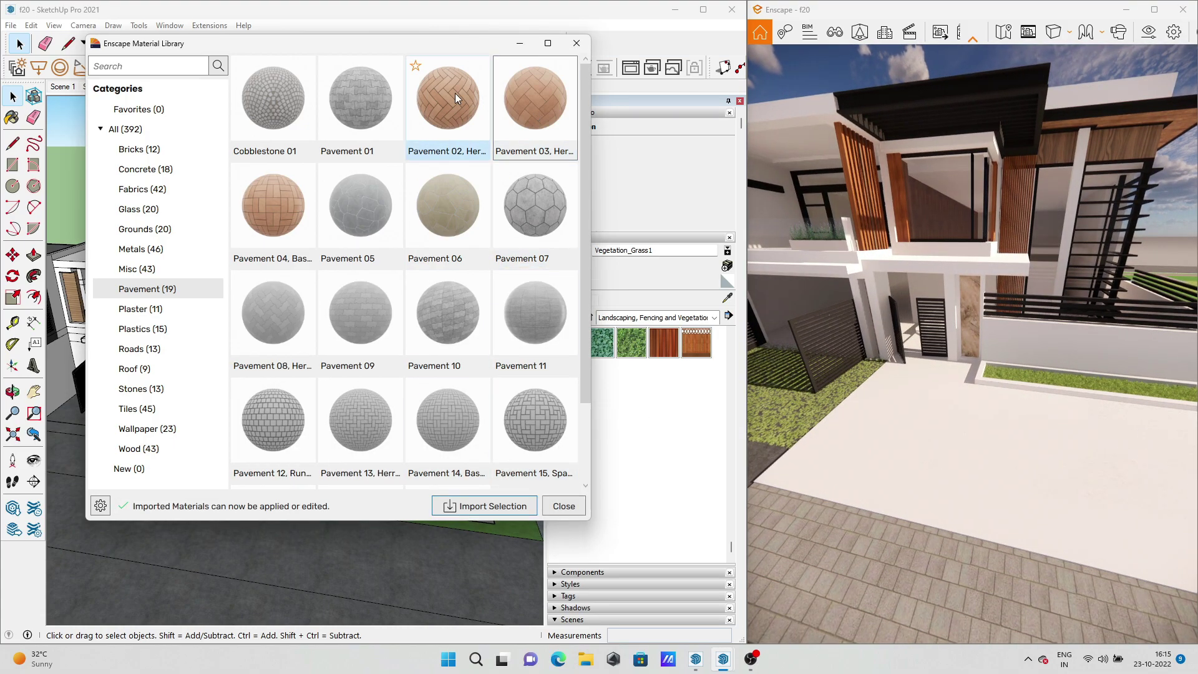
scroll(455, 92, down, 2)
click(493, 506)
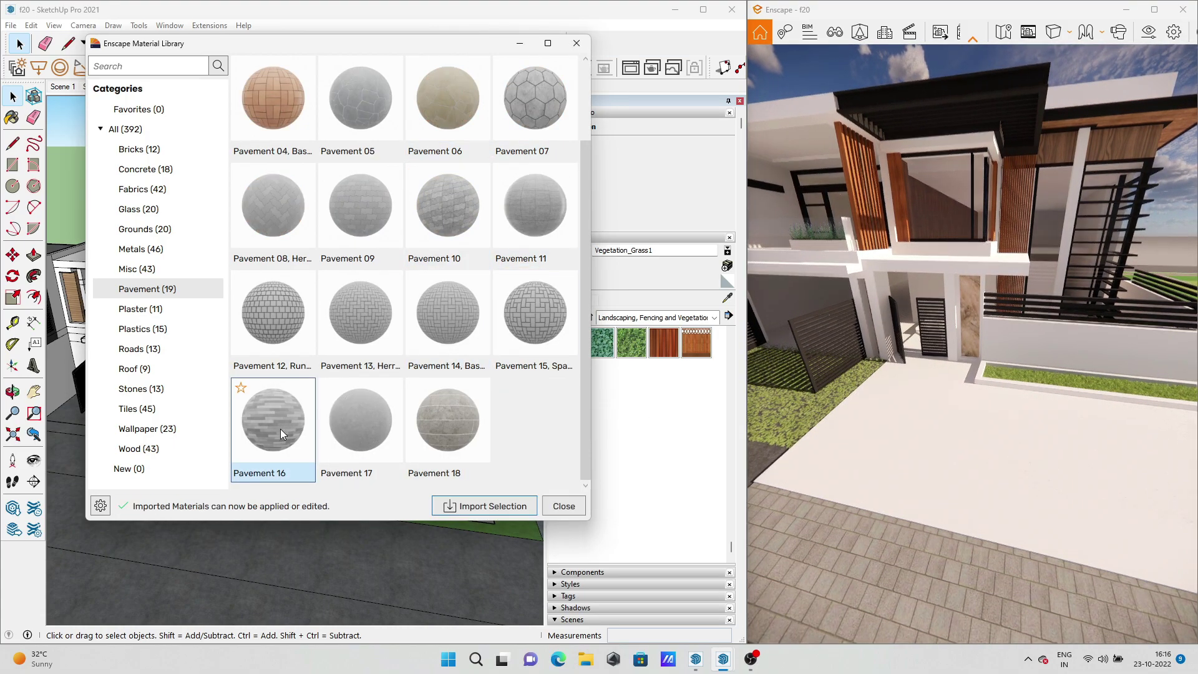
scroll(459, 208, up, 2)
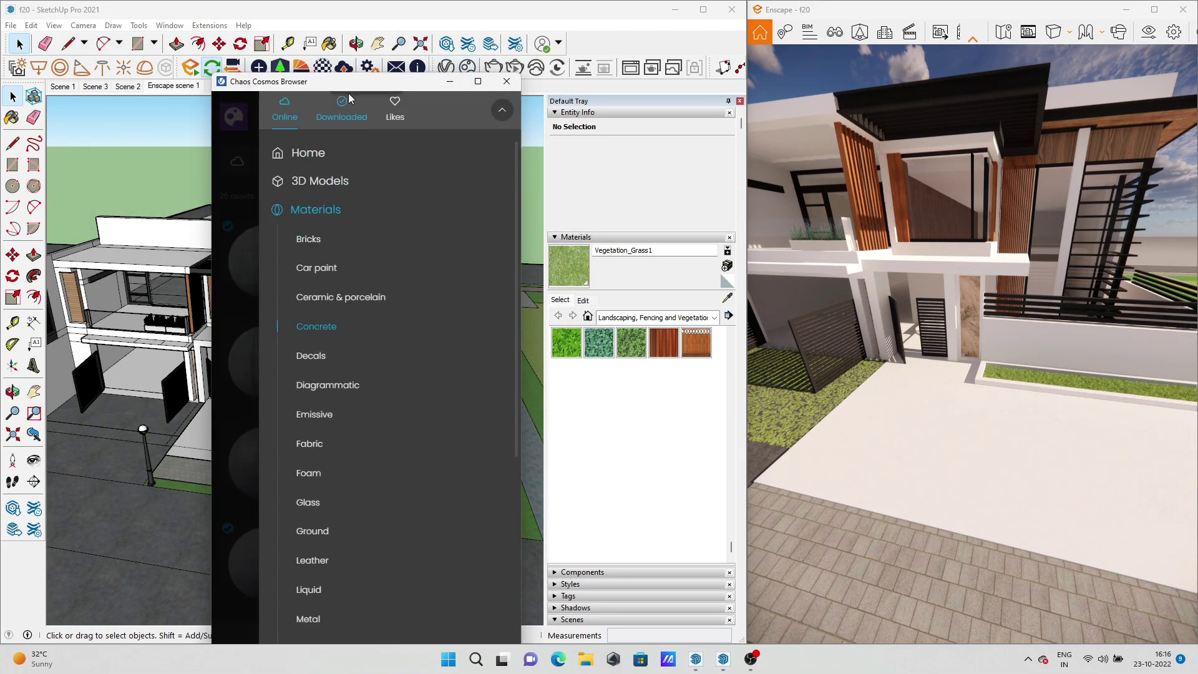
Scroll the Cosmos Concrete materials to Concrete Flooring H01 and Concrete White 06 200cm
drag(350, 98, 229, 72)
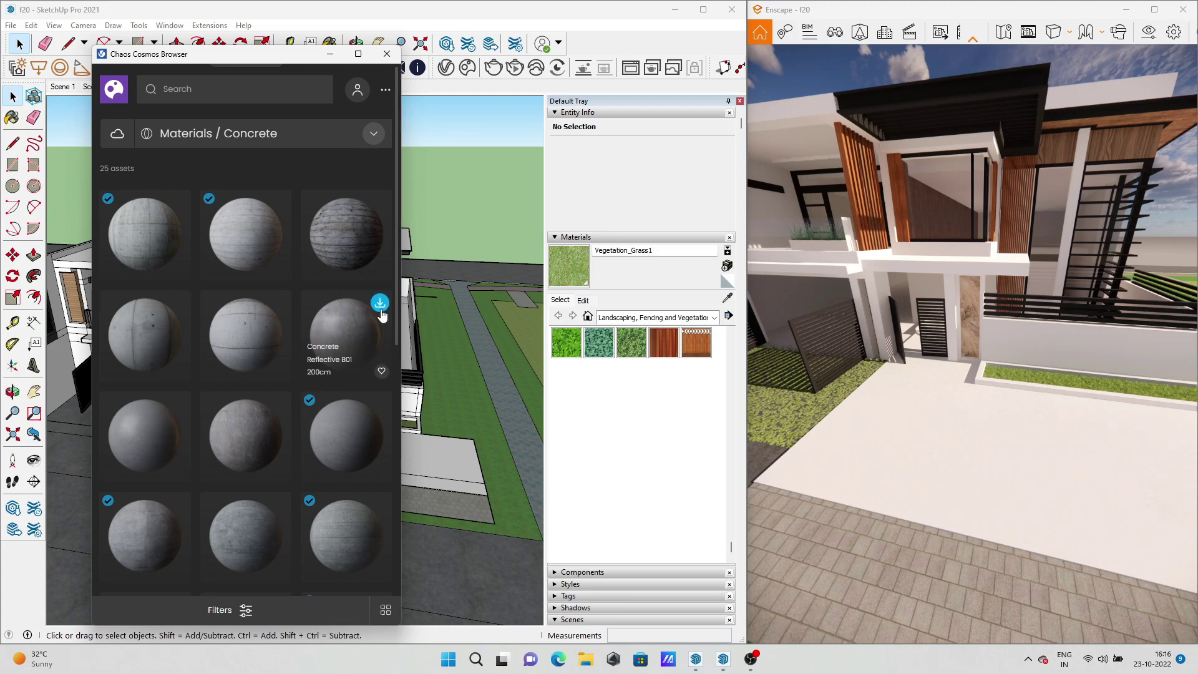
scroll(361, 183, down, 3)
scroll(334, 182, down, 3)
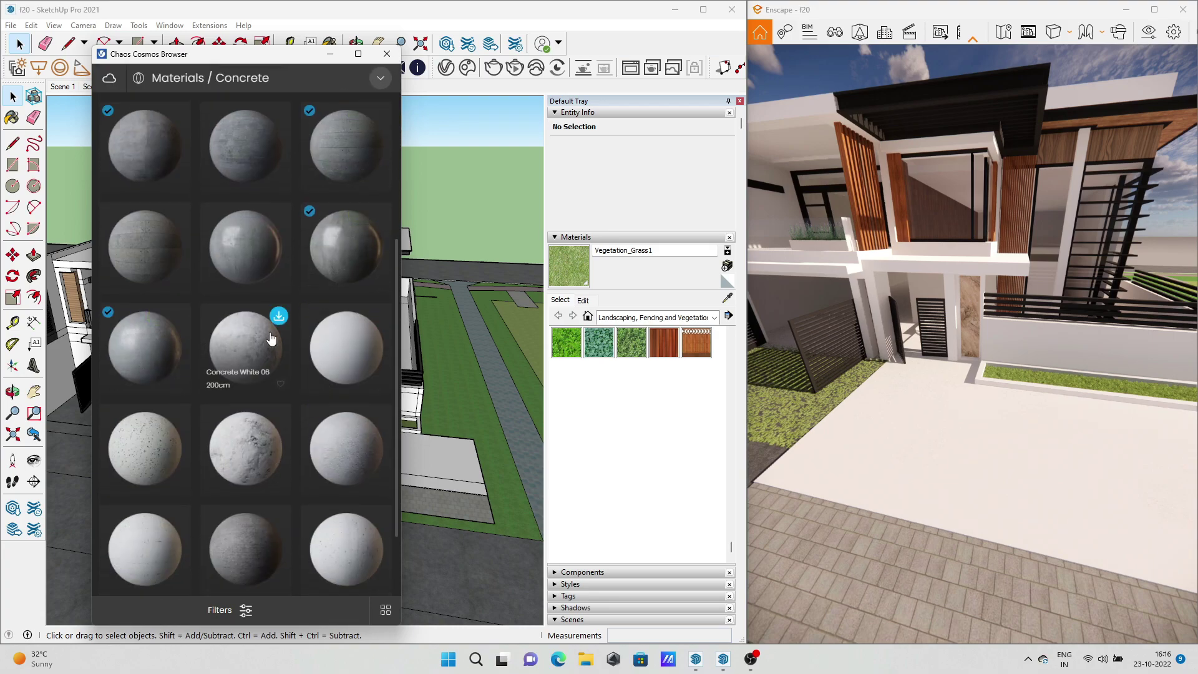
scroll(275, 312, down, 1)
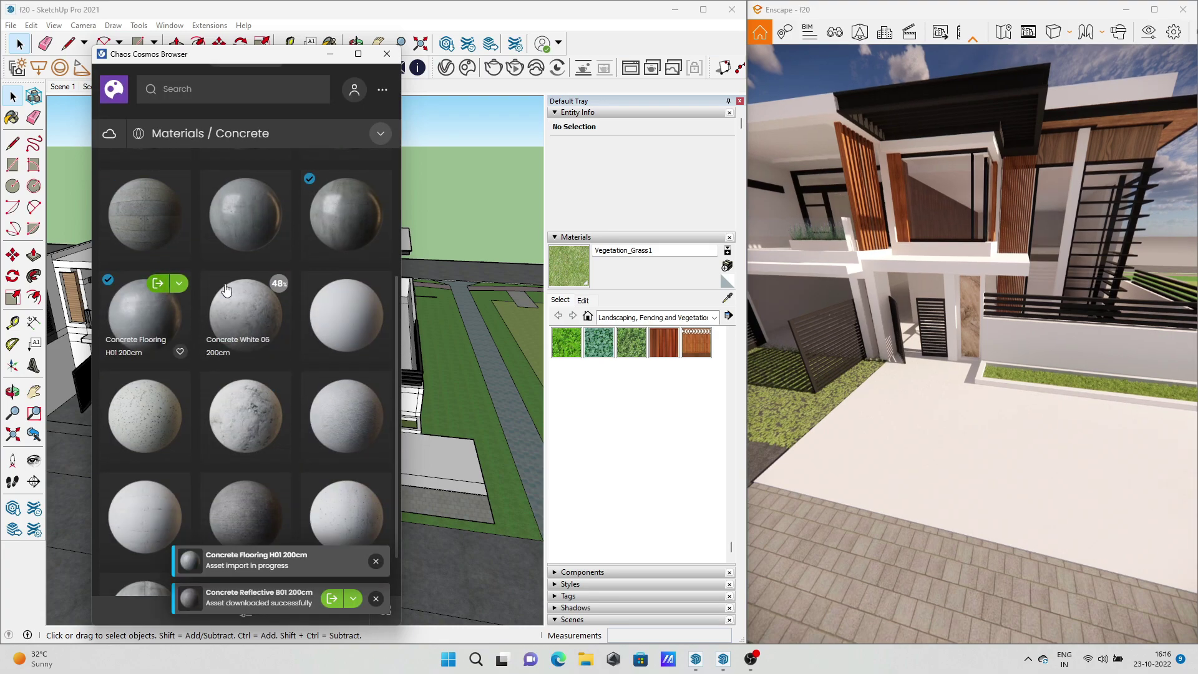
scroll(250, 290, up, 5)
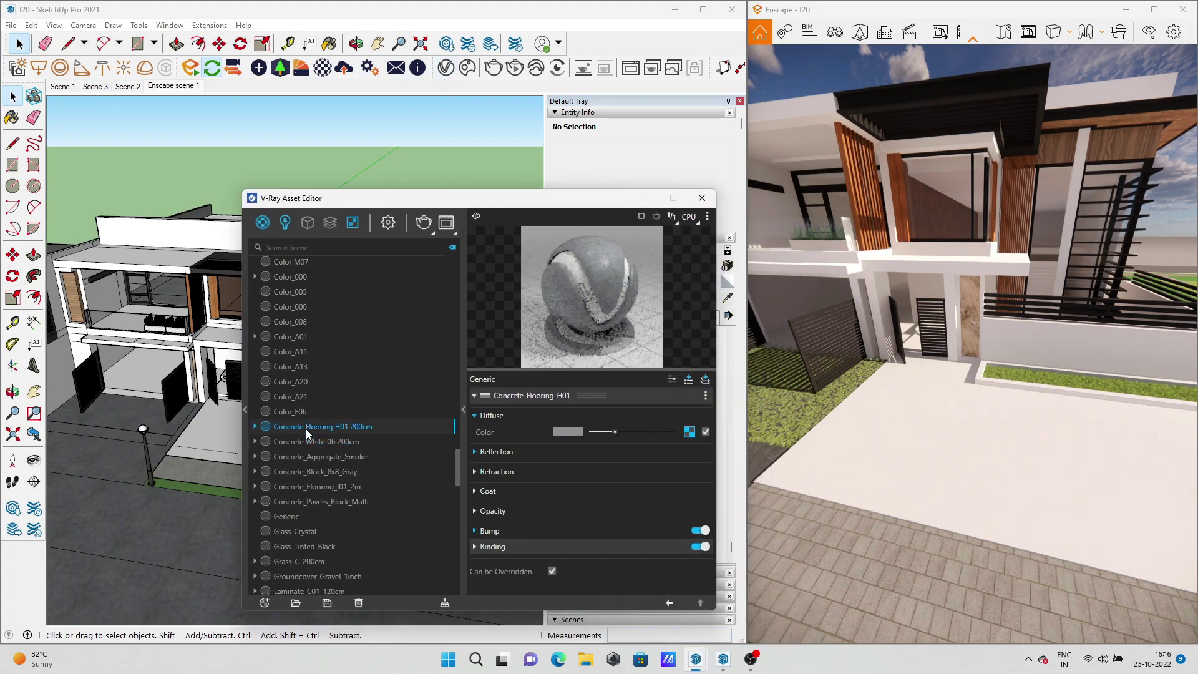
Apply Concrete White 06 200cm to the selected driveway ground
right_click(303, 445)
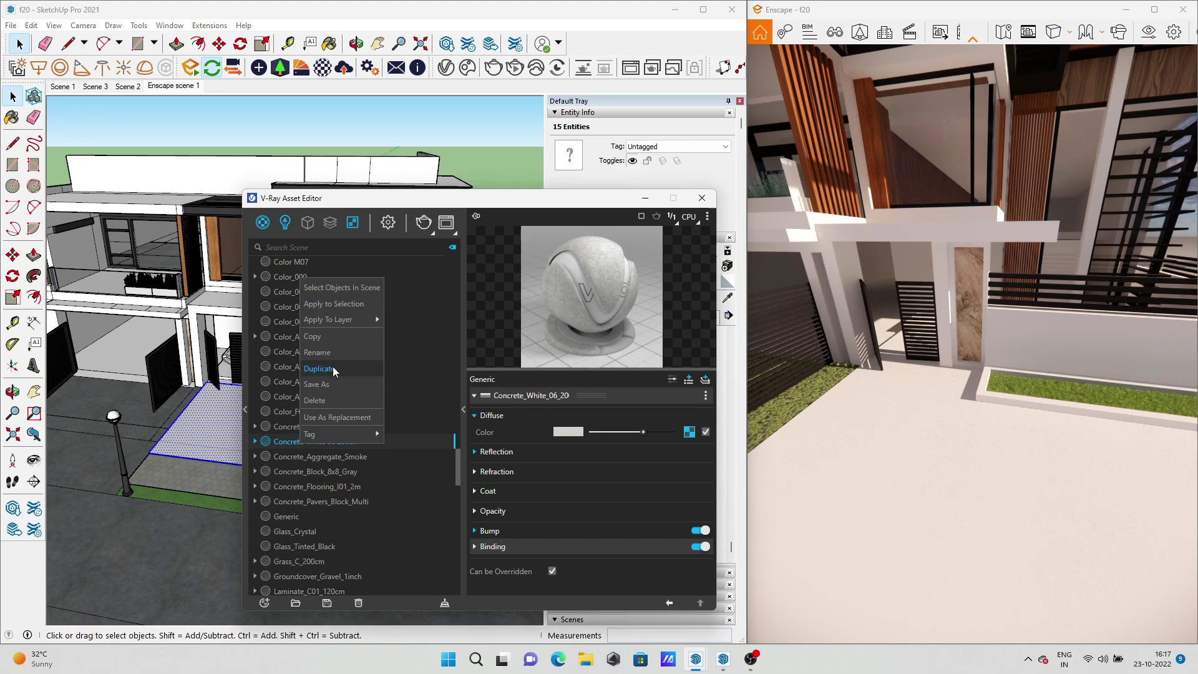
click(337, 301)
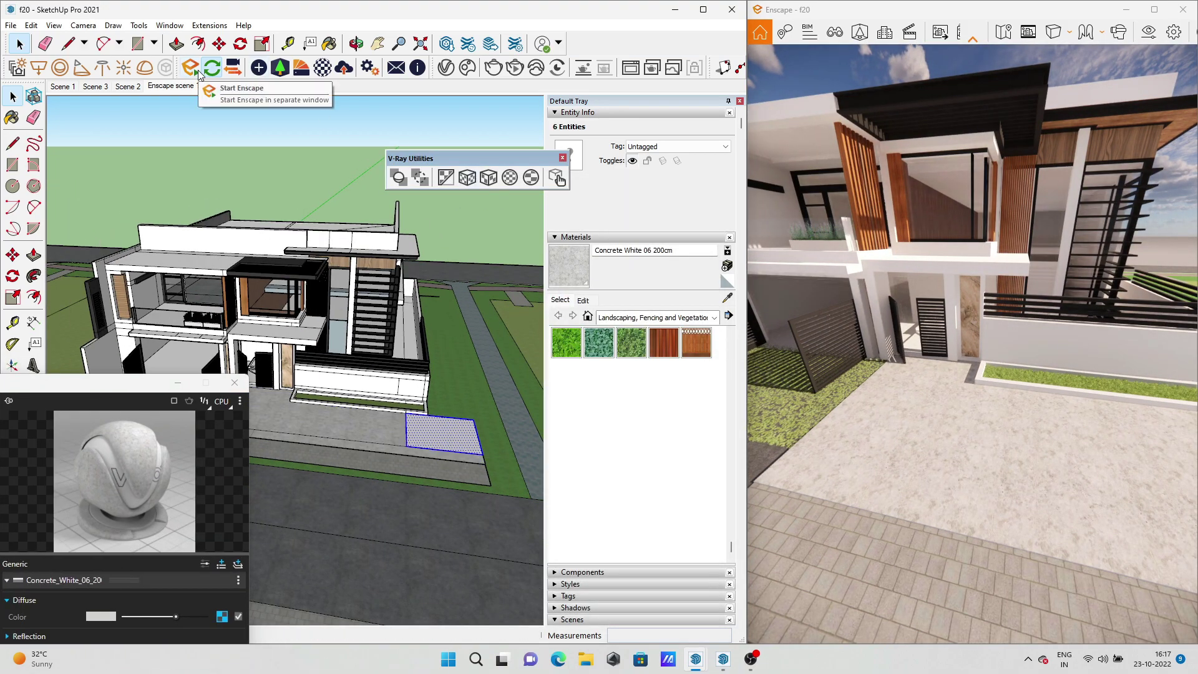
click(568, 273)
scroll(390, 467, up, 3)
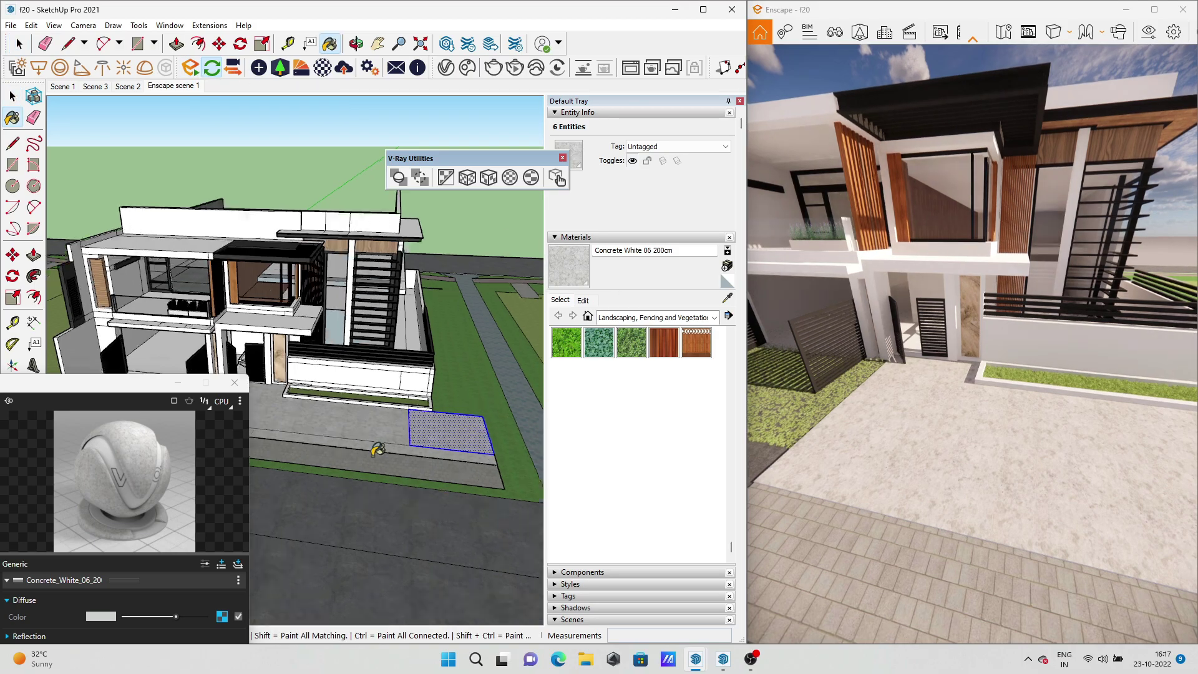
scroll(390, 467, up, 3)
Close V-Ray Utilities, rearrange the toolbars and bring up the Enscape Material Editor
click(559, 179)
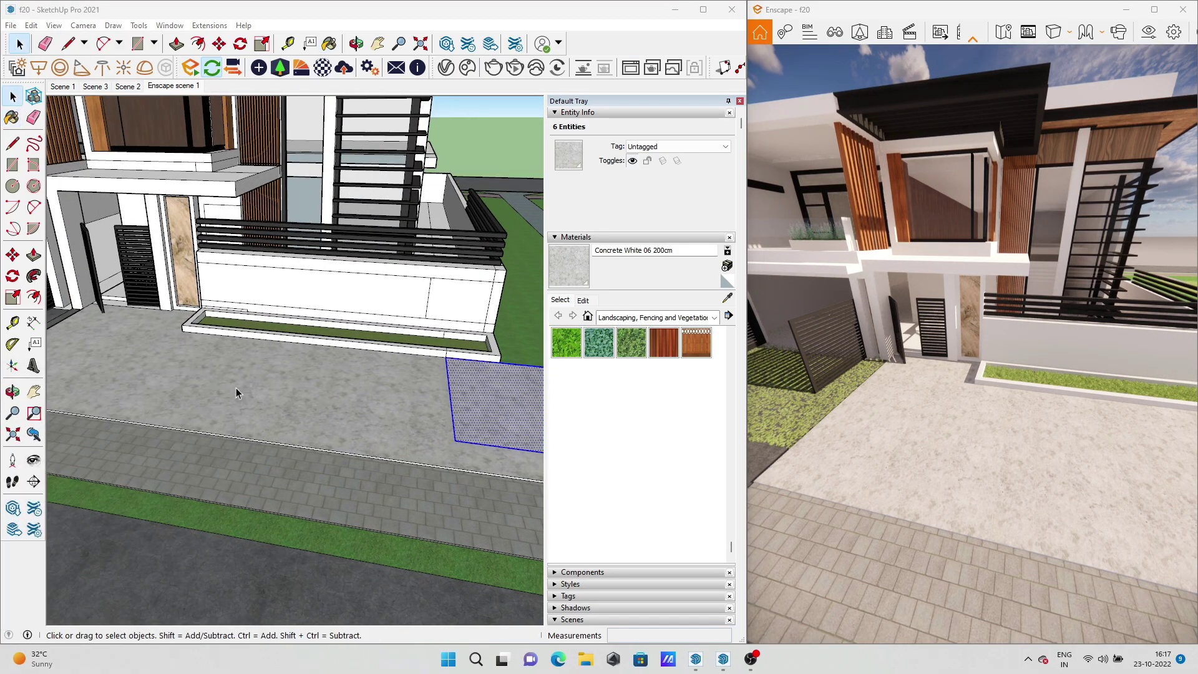
drag(478, 73, 618, 53)
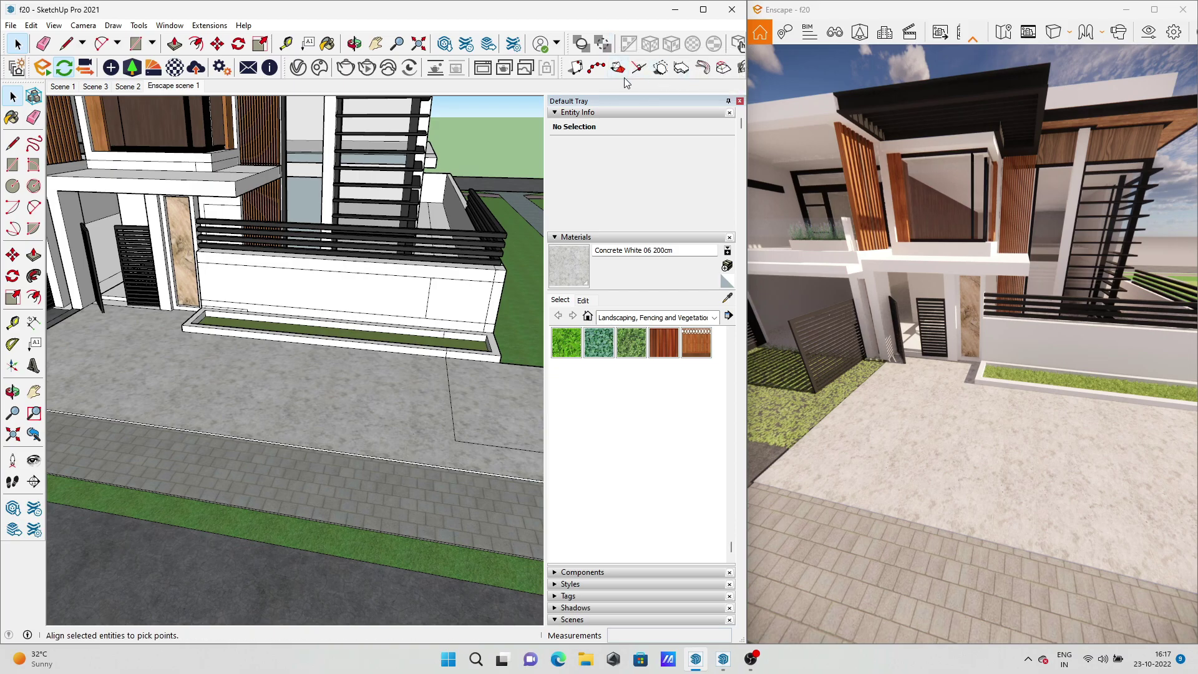
scroll(369, 365, up, 2)
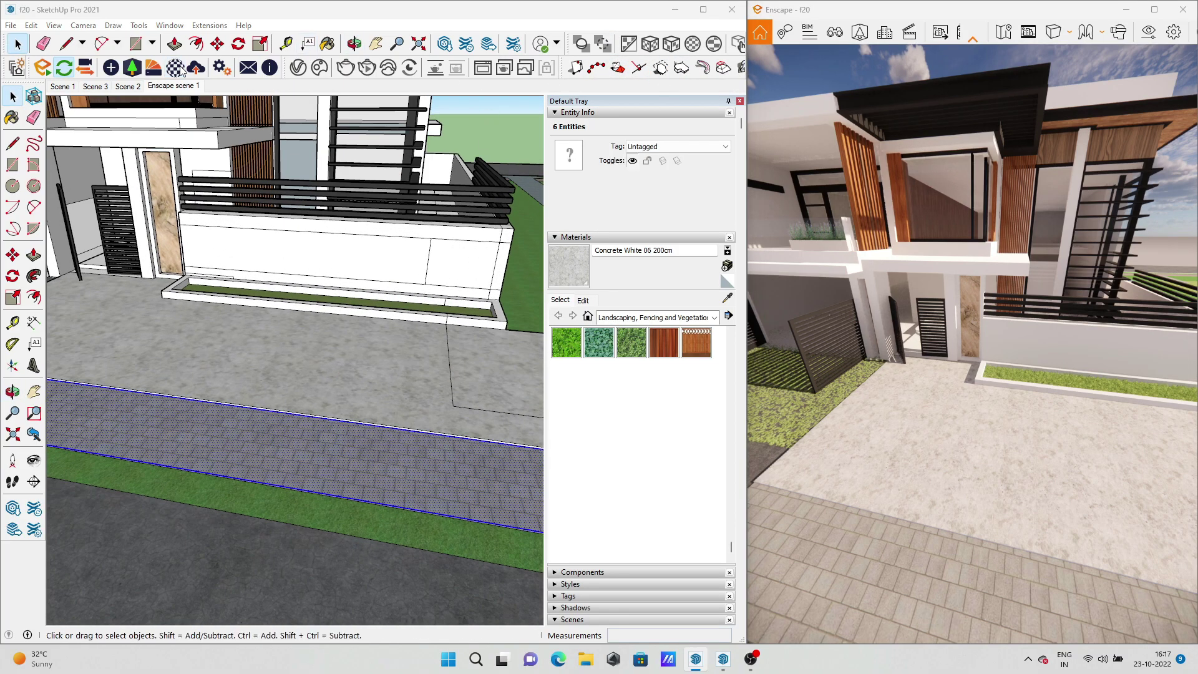
click(178, 68)
Pave the sidewalk strip with Pavement 03_Herringbone after trying other pavers
text(p)
click(54, 344)
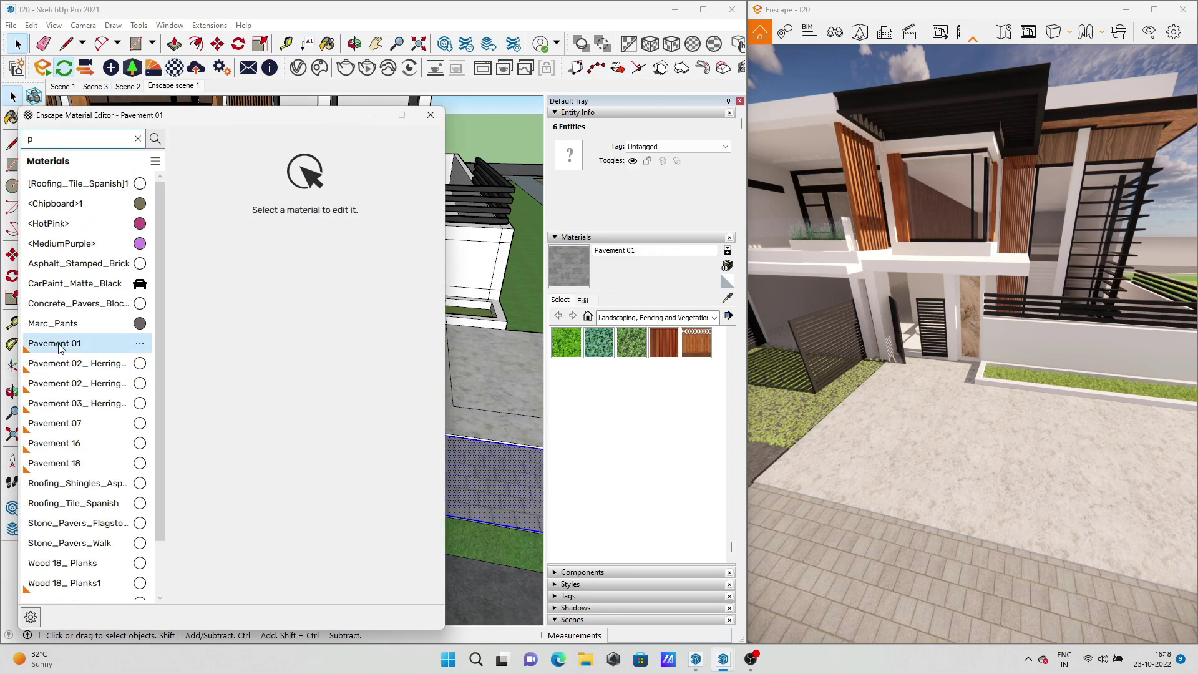
click(328, 47)
click(55, 363)
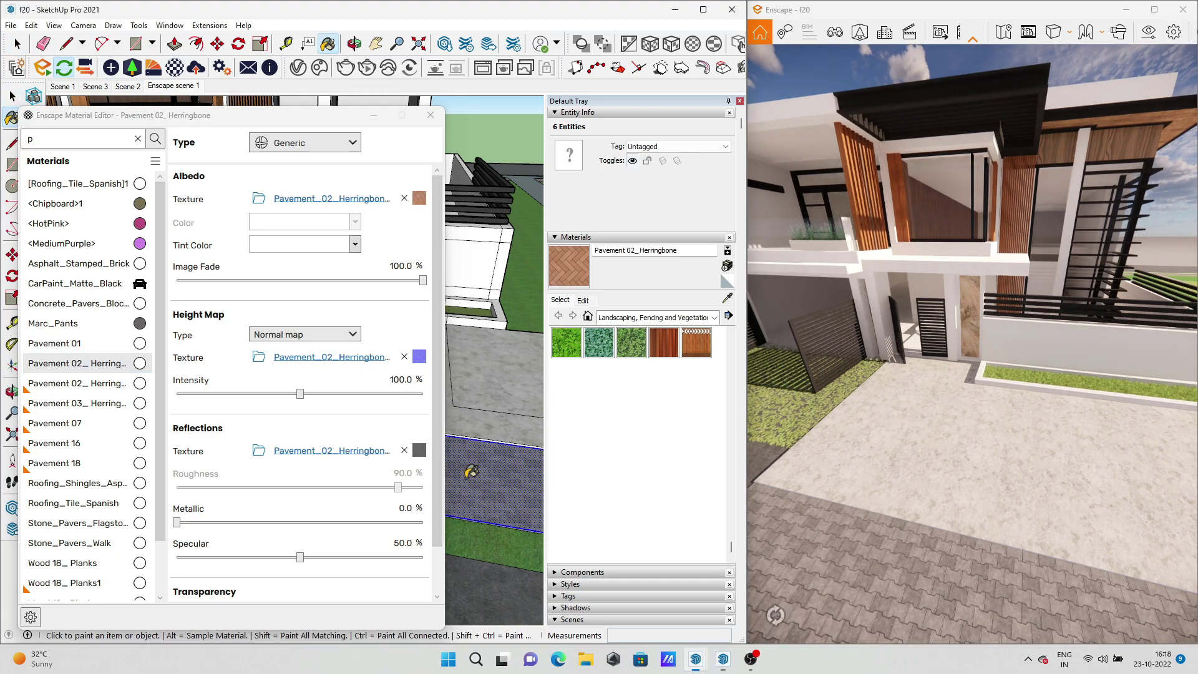
click(485, 481)
click(54, 403)
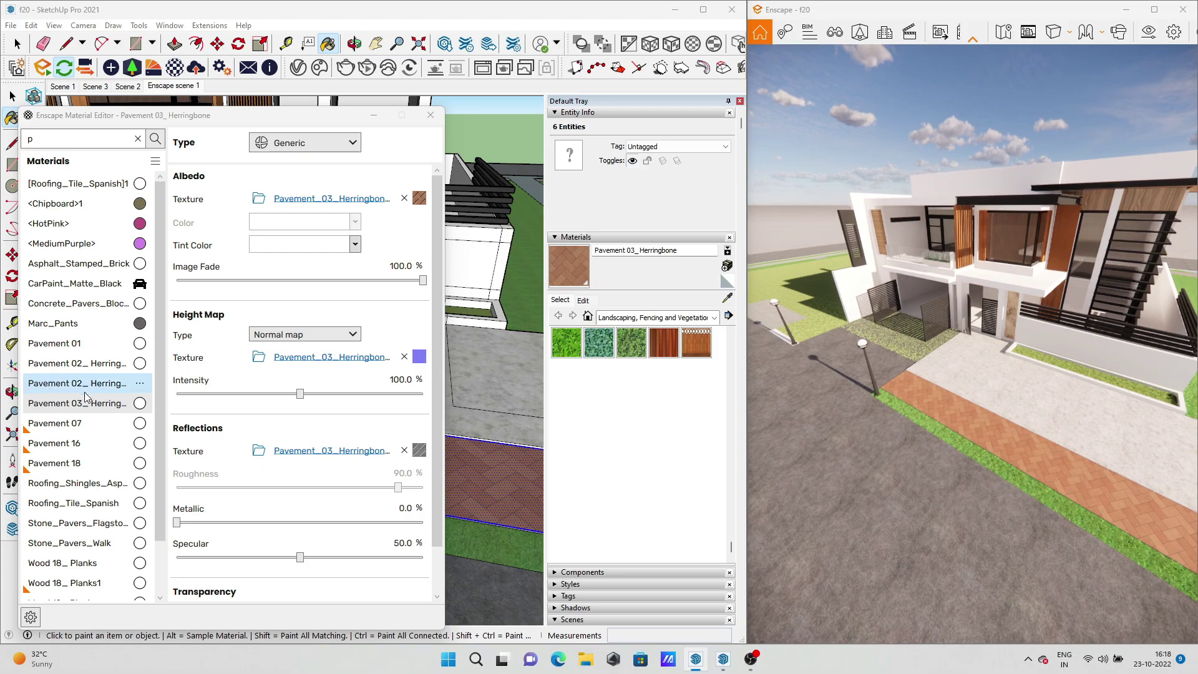
click(54, 443)
click(495, 497)
click(54, 404)
click(493, 487)
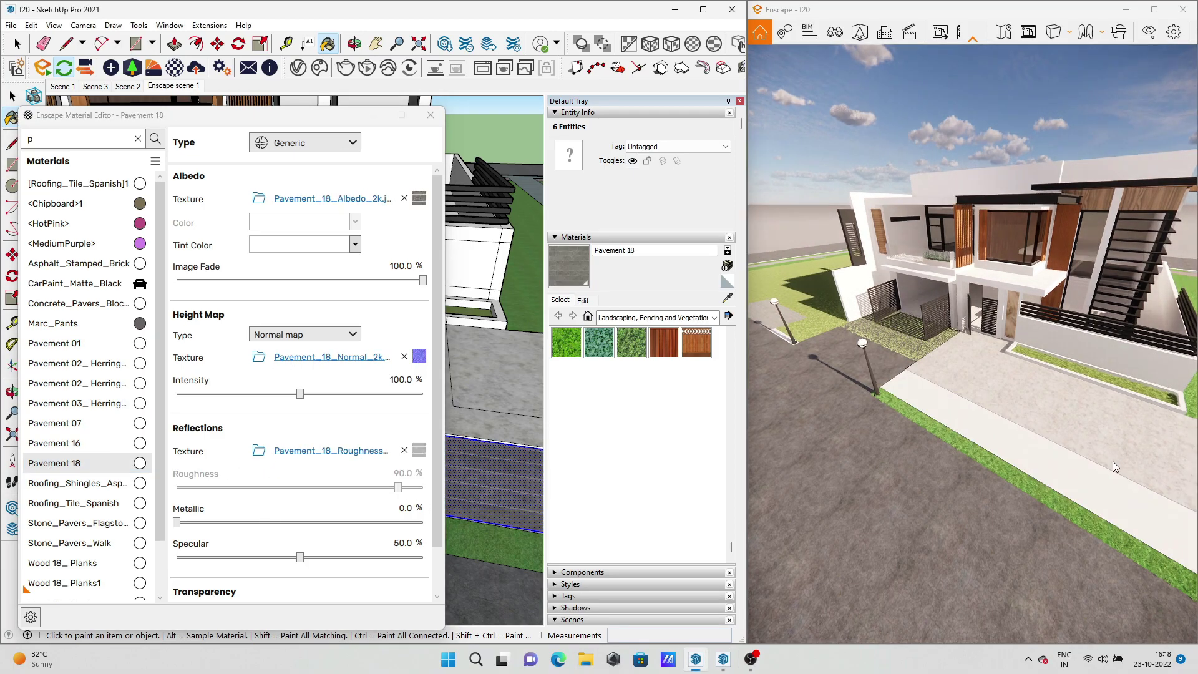
scroll(949, 463, up, 5)
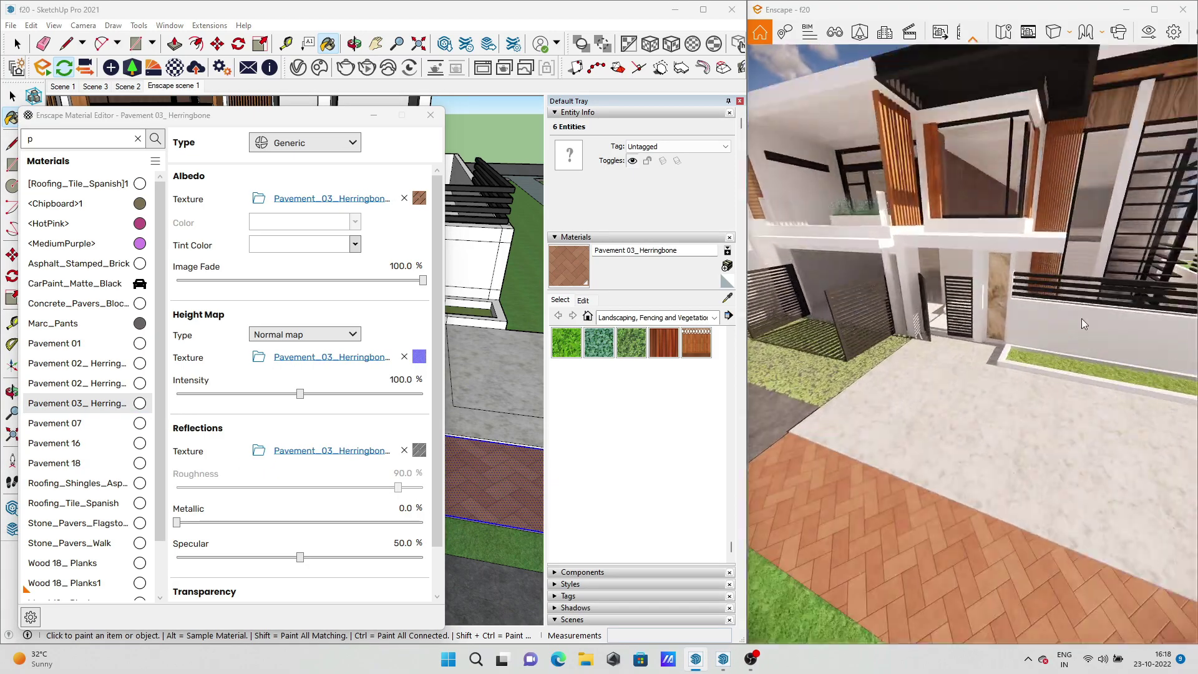
Paint the whole planter edging with Concrete_Block_8x8_Gray and close the material editor
key(BackSpace)
text(con)
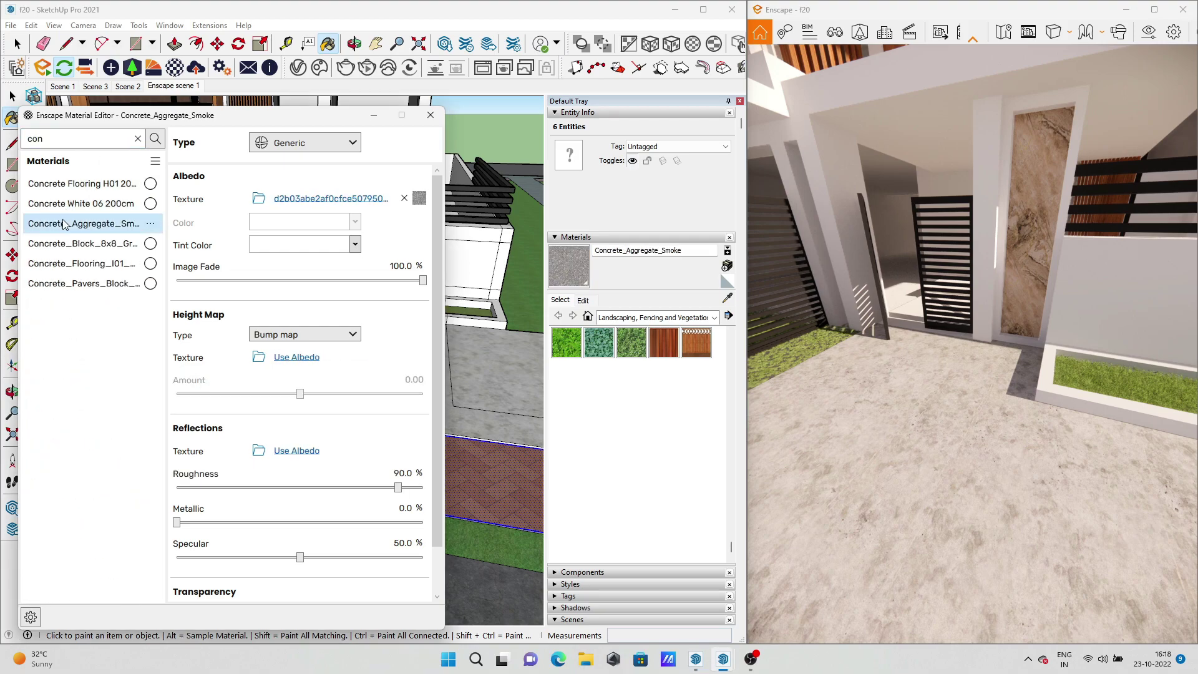
click(113, 247)
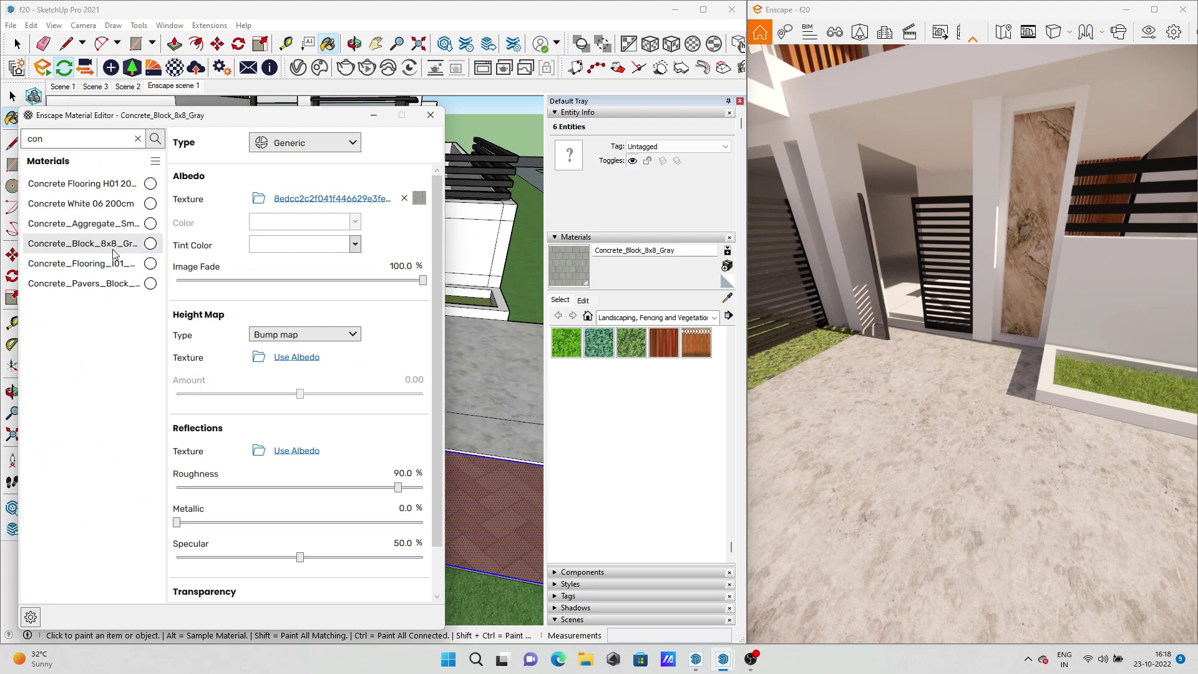
drag(180, 114, 1, 239)
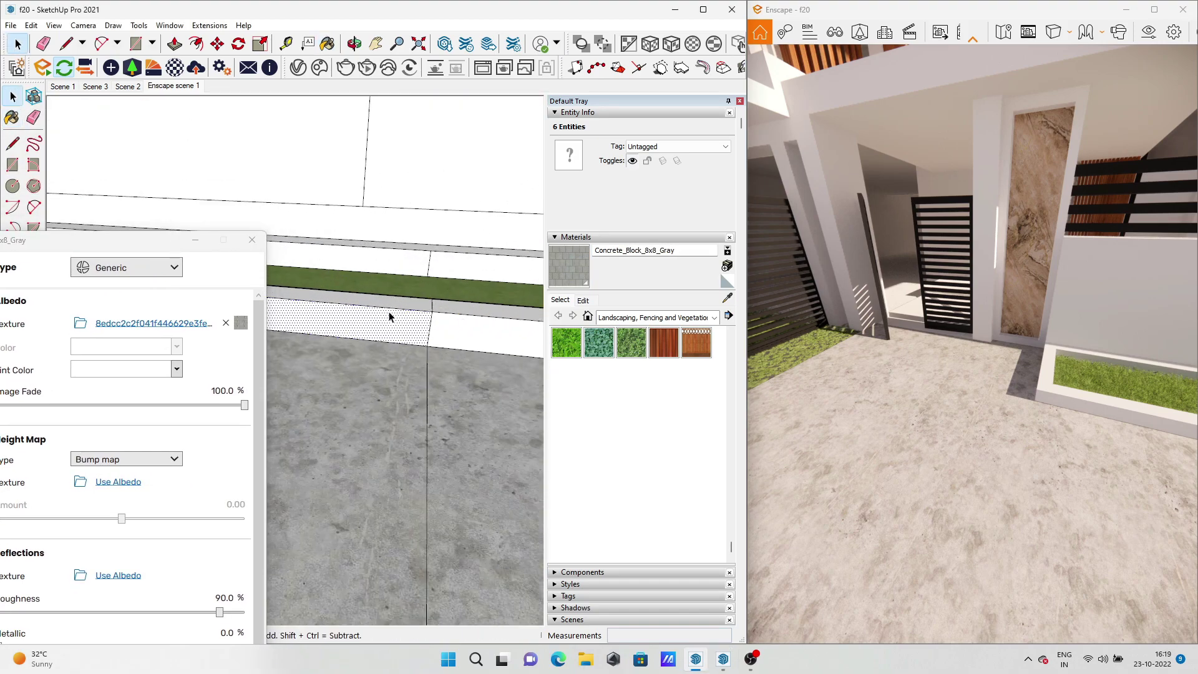
triple_click(400, 328)
scroll(374, 312, down, 5)
scroll(351, 302, up, 5)
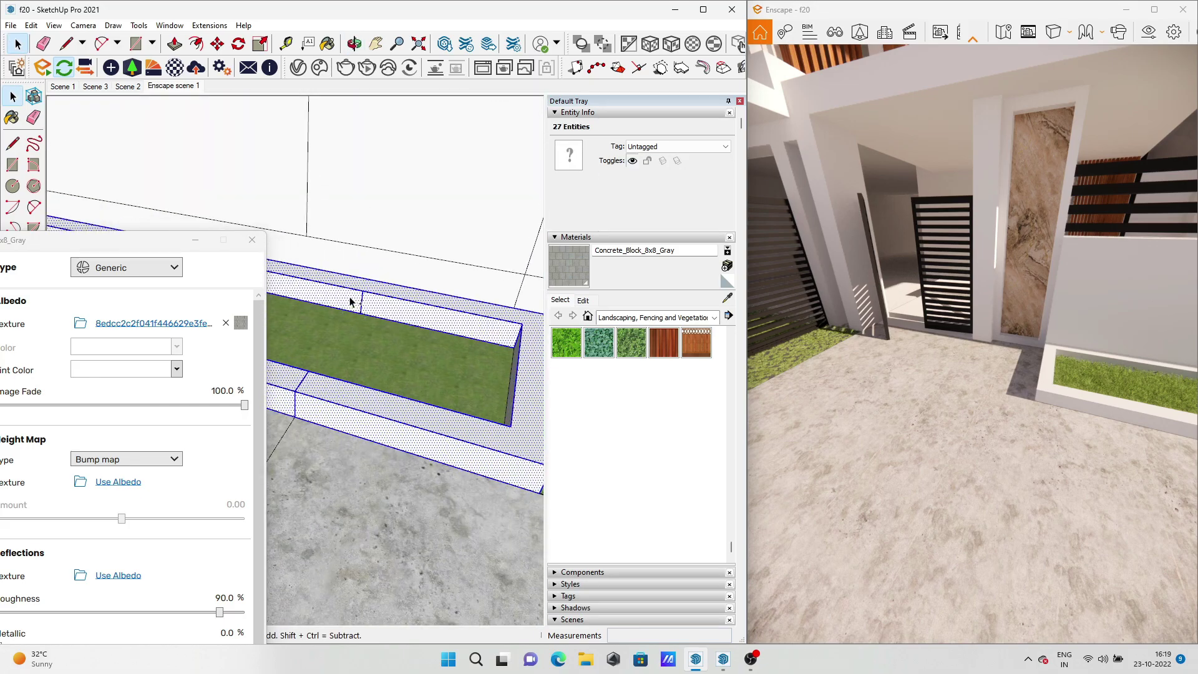
scroll(351, 302, down, 5)
scroll(399, 337, up, 4)
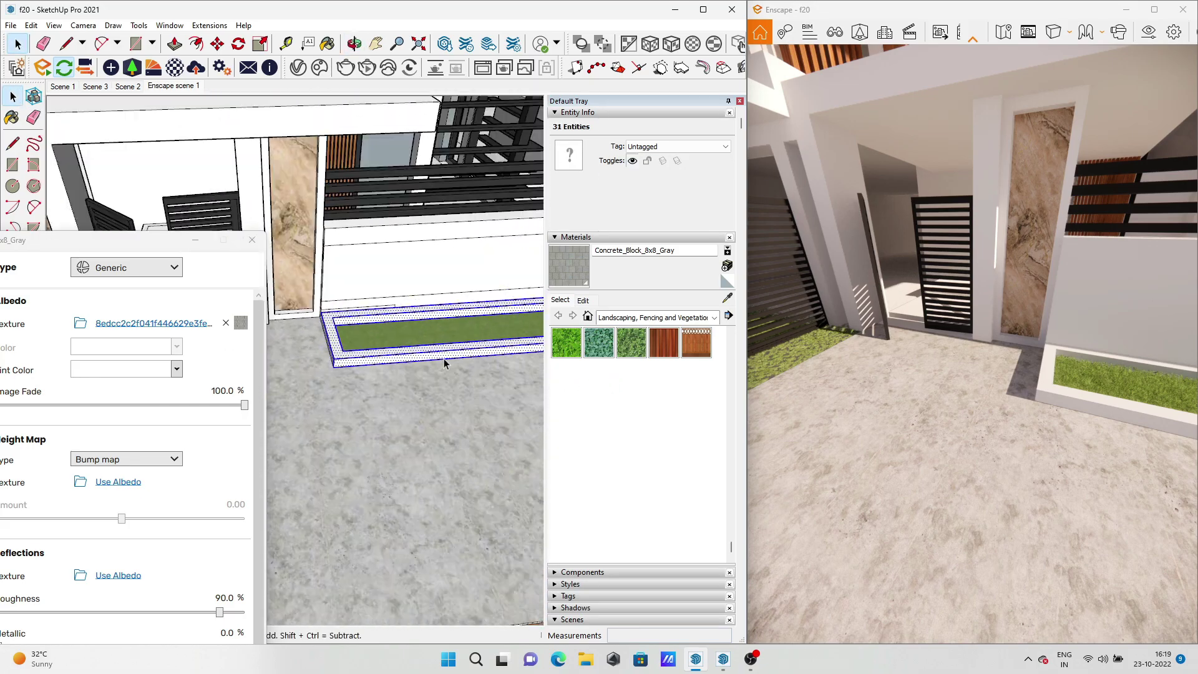
click(582, 260)
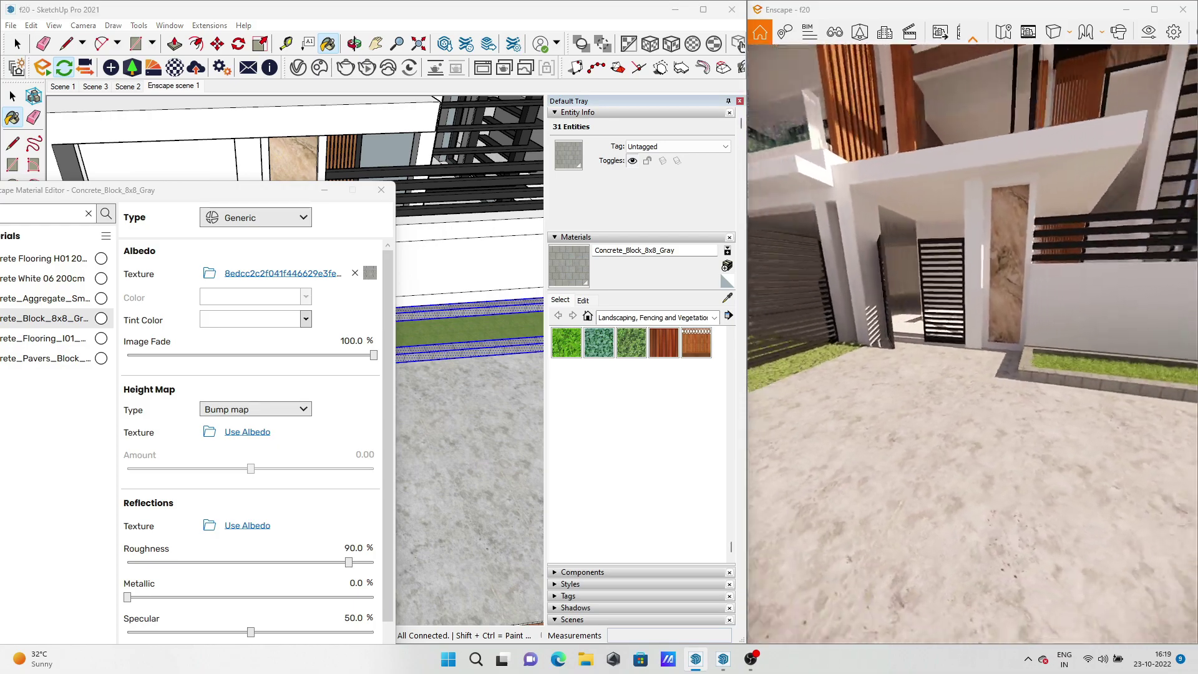
click(56, 91)
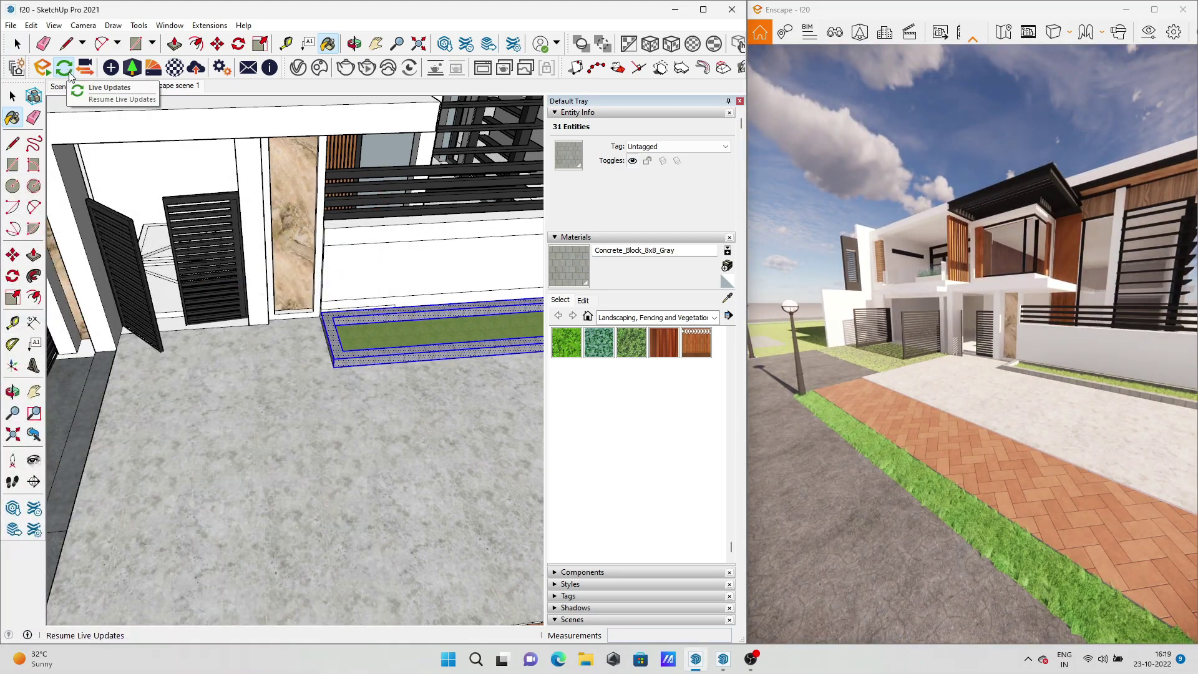
Orbit to the front of the building and select a railing face
key(space)
scroll(203, 423, down, 5)
scroll(284, 241, up, 4)
middle_drag(284, 263, 284, 240)
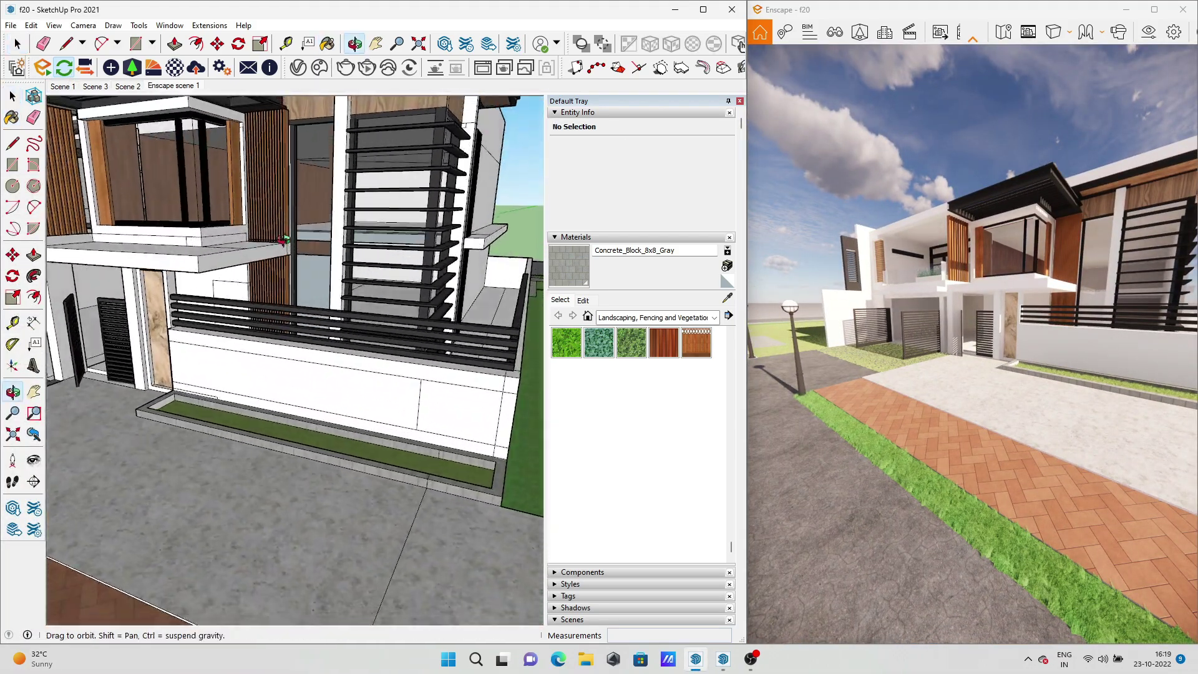
scroll(284, 240, up, 3)
key(space)
click(284, 241)
Show the Cosmos Glass materials and V-Ray material list, angling the render view to the ceiling
click(320, 66)
click(241, 125)
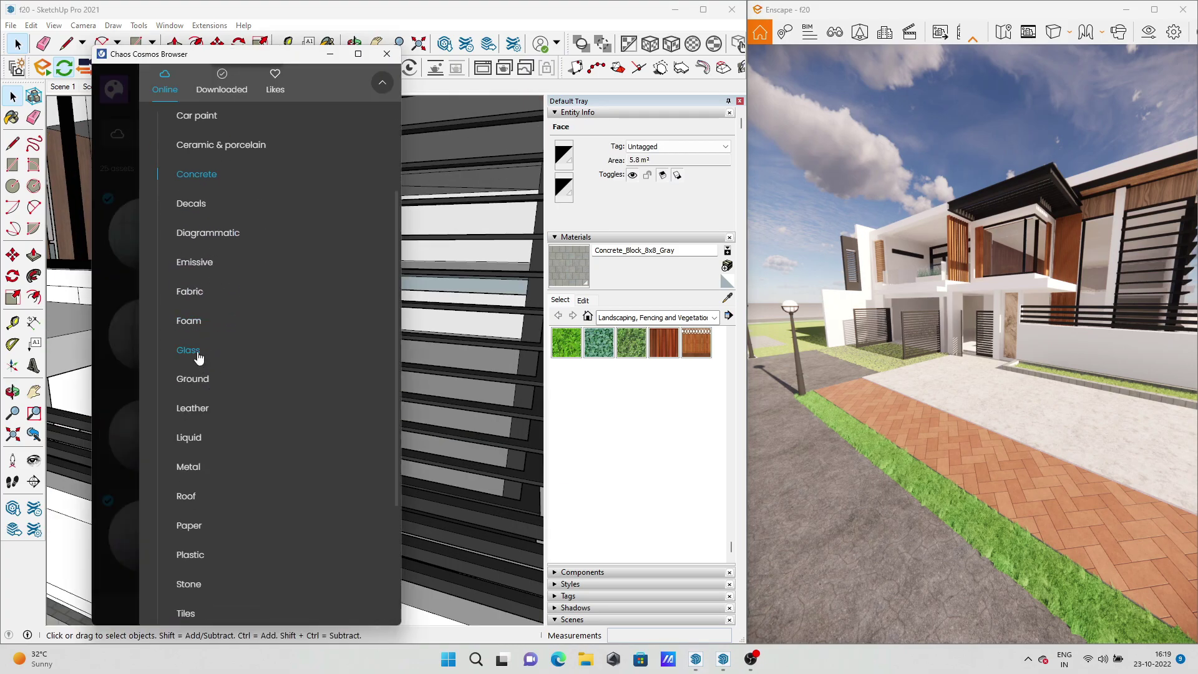
click(188, 351)
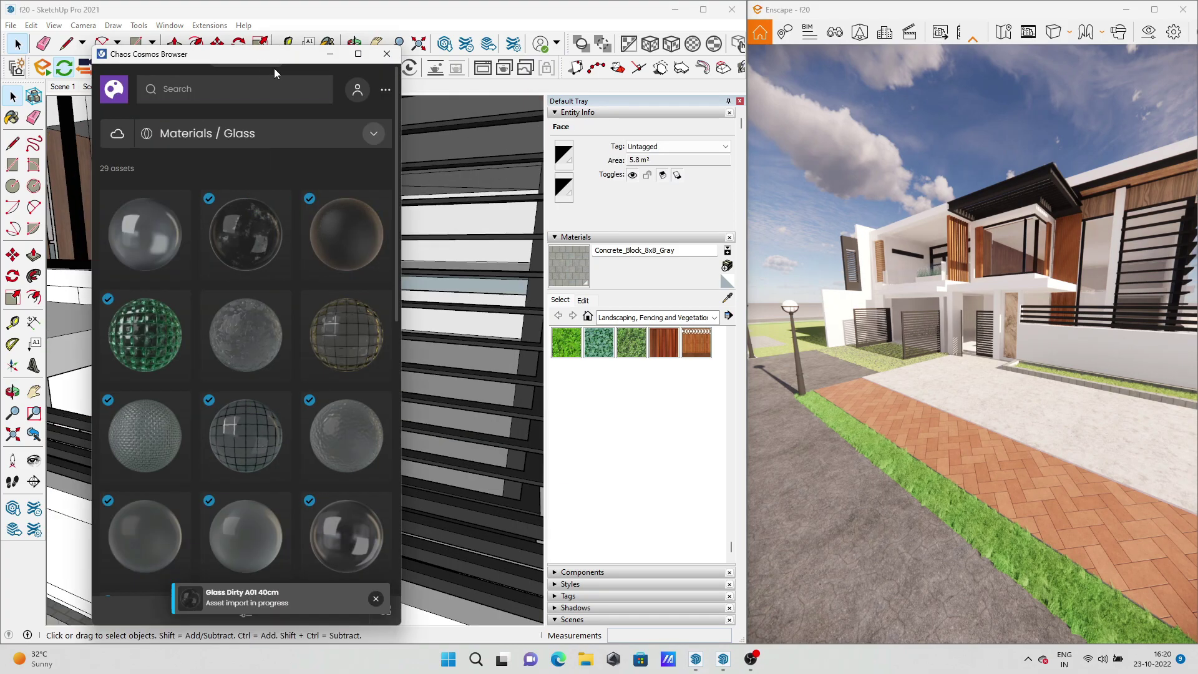
drag(275, 69, 561, 324)
click(290, 78)
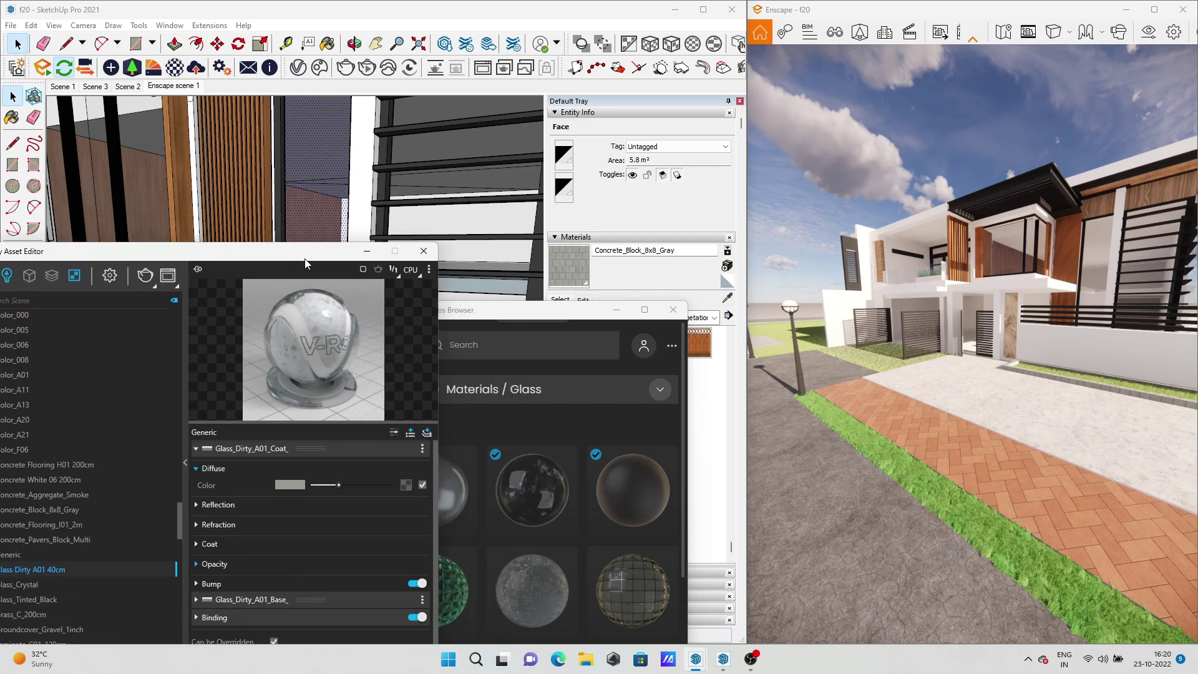
drag(50, 240, 707, 89)
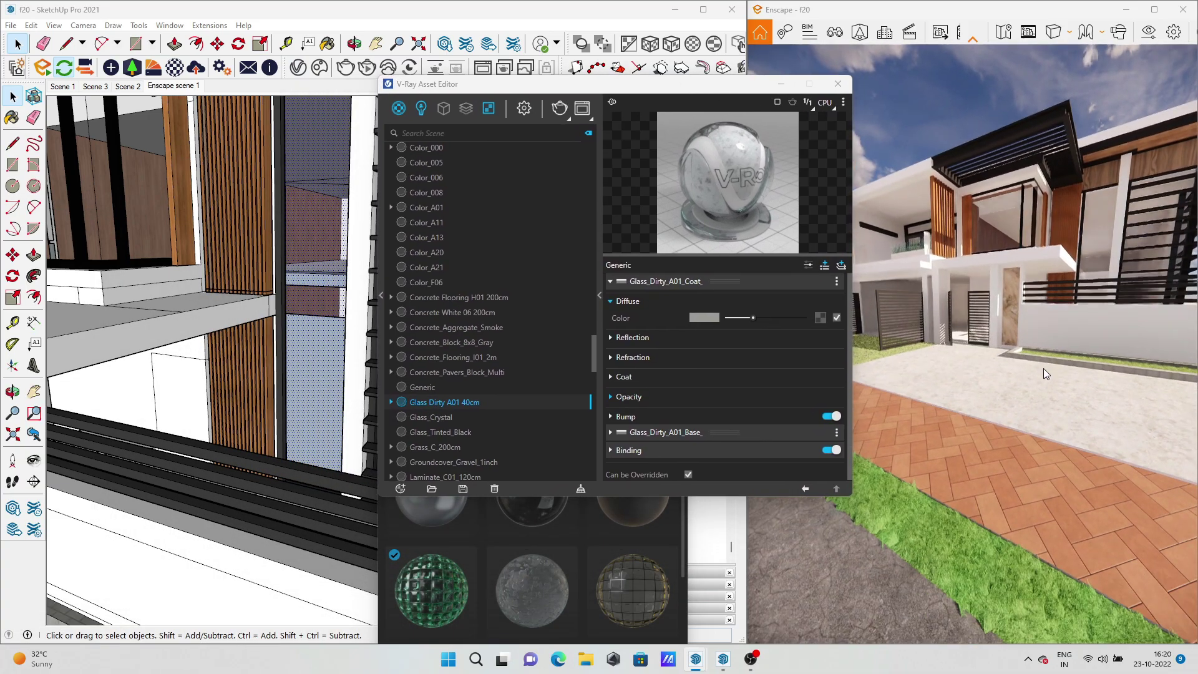
mouse_move(1010, 391)
mouse_down()
mouse_move(954, 446)
mouse_move(1092, 309)
mouse_move(1006, 268)
mouse_move(1002, 383)
mouse_up()
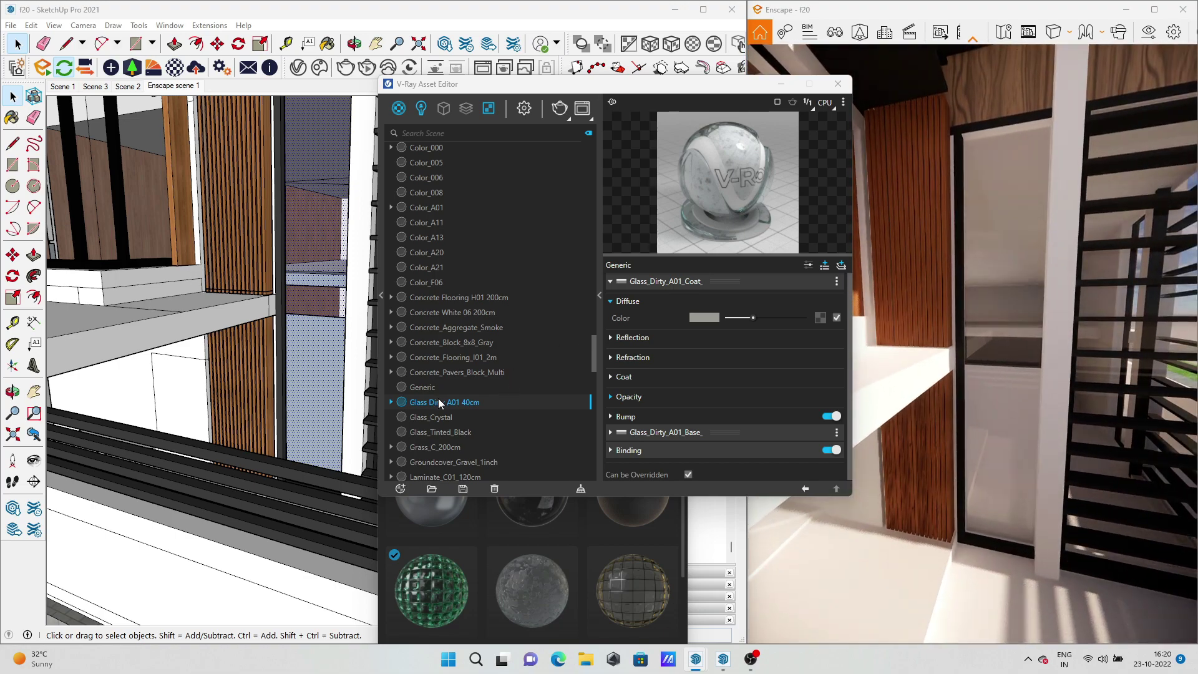
drag(975, 320, 487, 584)
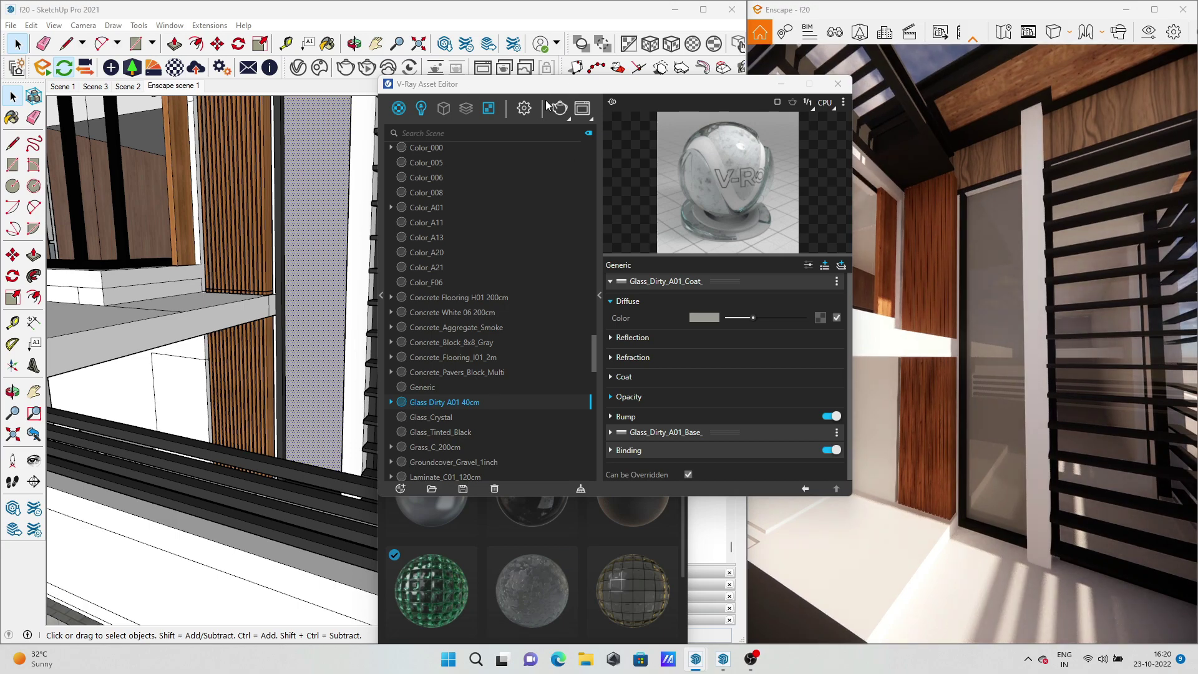
Add Glass Coated Blue to the scene, then orbit to the balcony and deselect everything
click(549, 107)
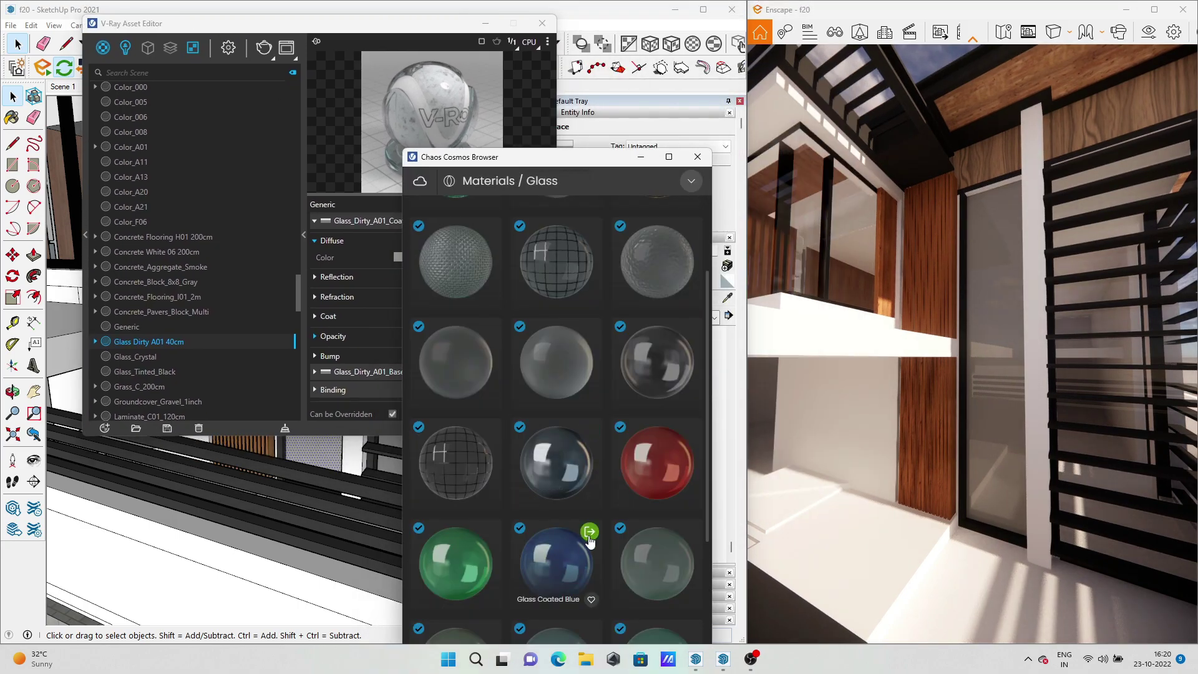
click(178, 348)
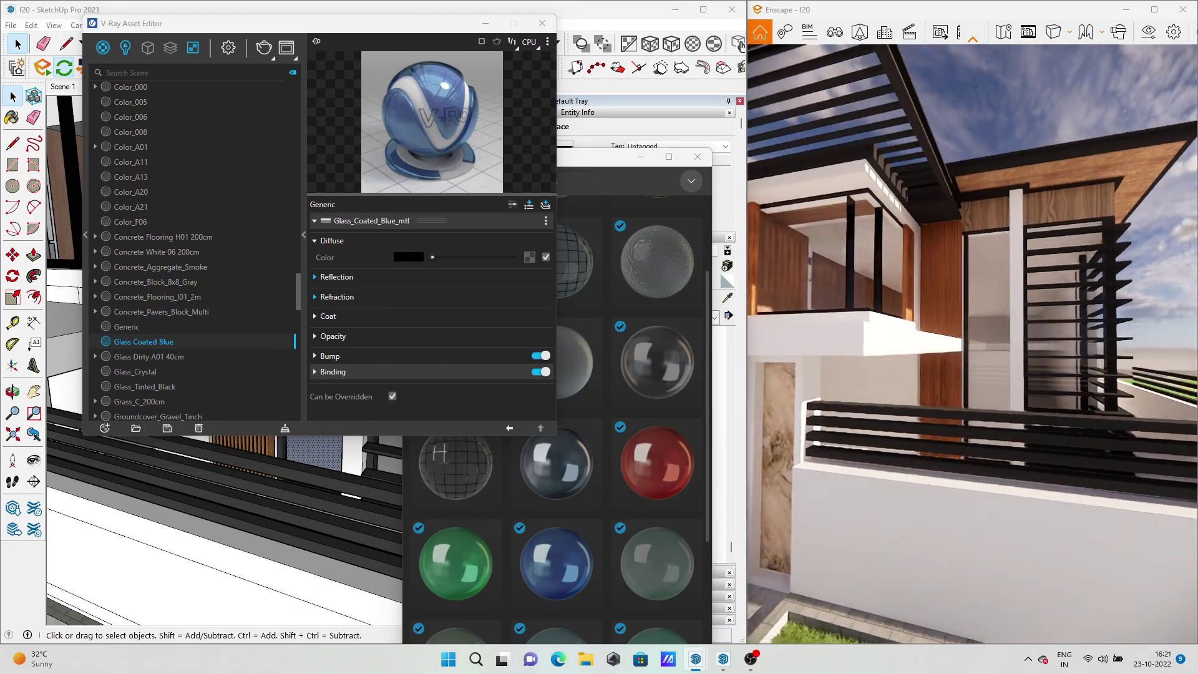
click(279, 279)
middle_drag(279, 279, 262, 250)
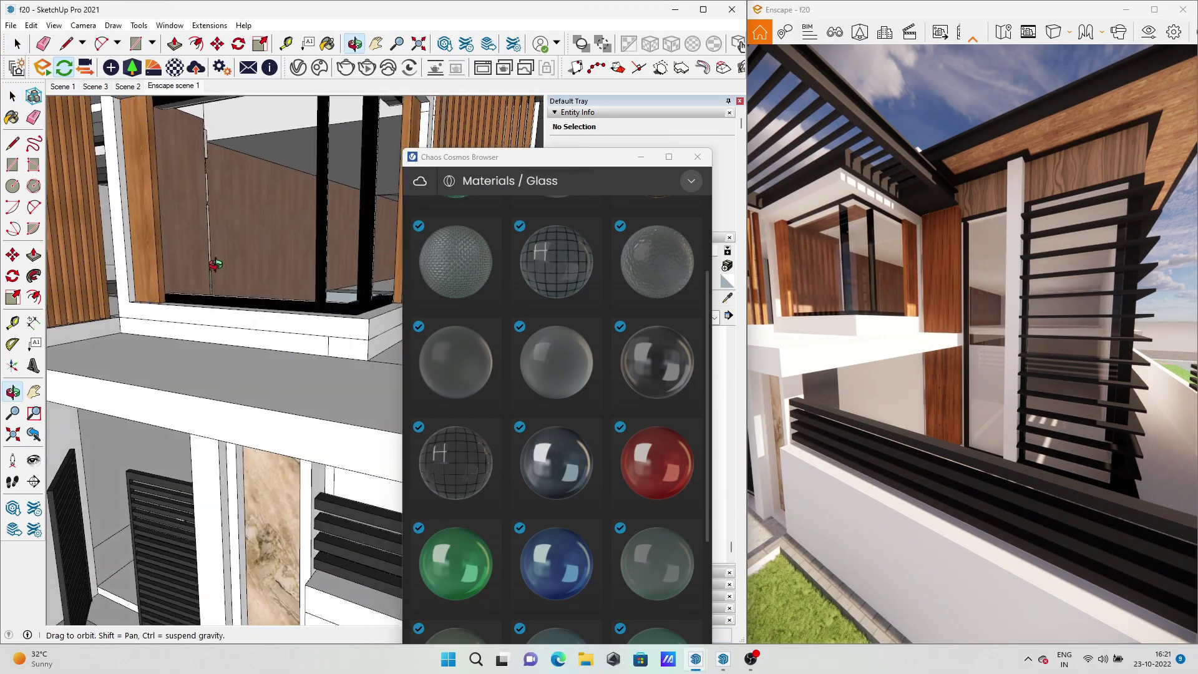
right_click(316, 100)
click(225, 219)
scroll(225, 220, up, 3)
Download the Metal Scratched material from the Cosmos Metal category
click(691, 181)
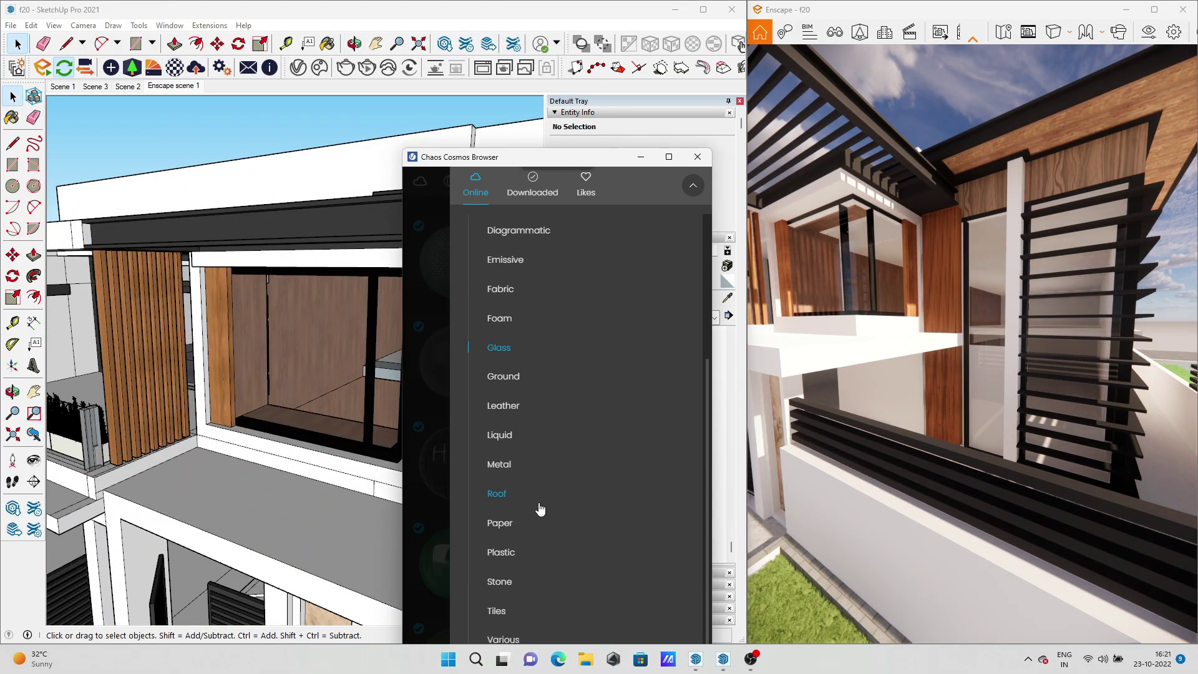
click(538, 498)
scroll(514, 408, down, 2)
click(585, 279)
click(549, 524)
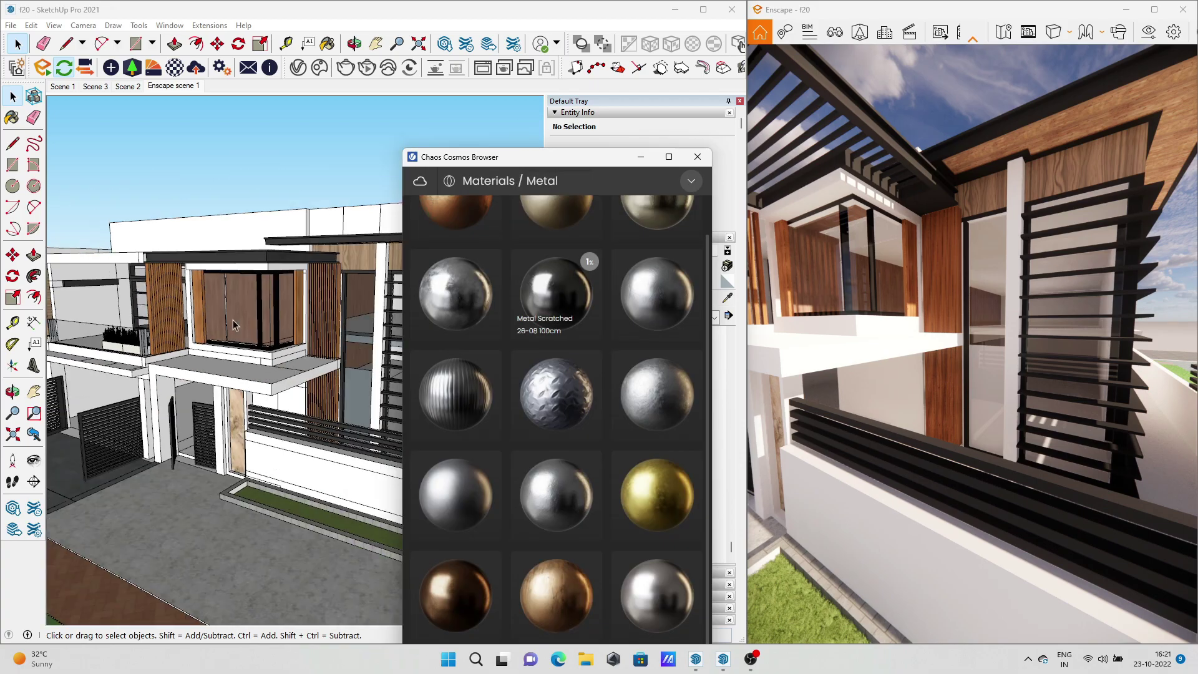
mouse_move(269, 206)
middle_down()
mouse_move(239, 170)
mouse_move(265, 247)
mouse_move(250, 218)
middle_up()
scroll(250, 218, up, 3)
Browse the car models in Cosmos 3D Models > Vehicles
click(663, 186)
click(496, 228)
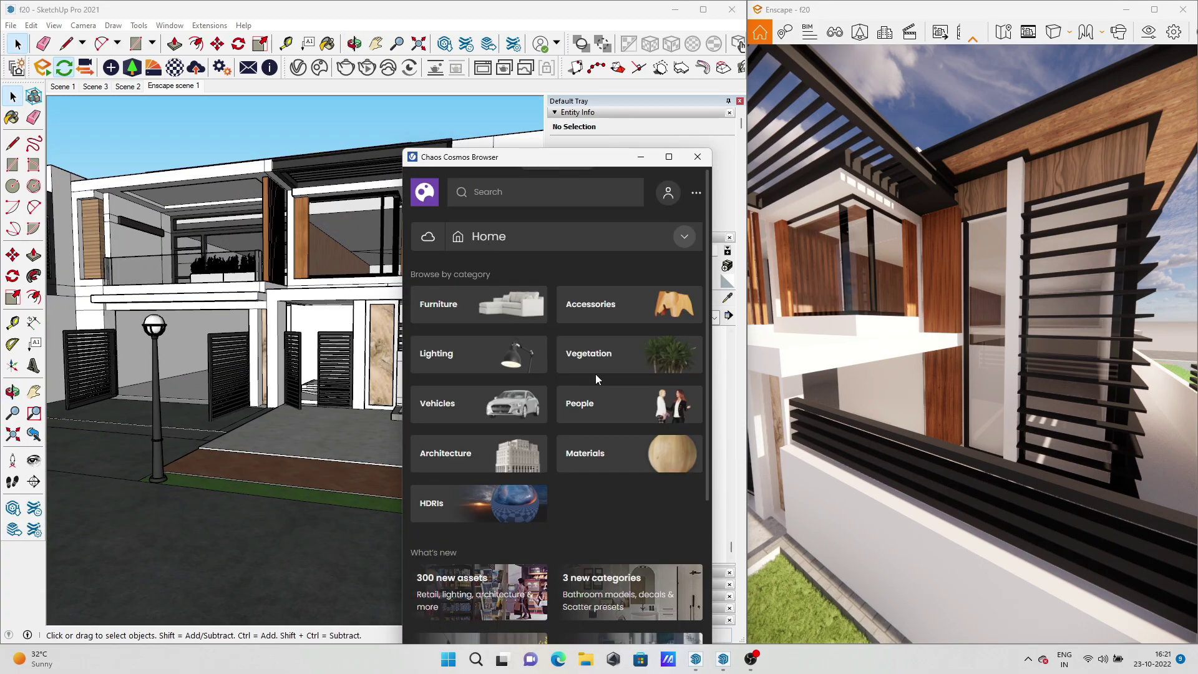
click(511, 403)
scroll(961, 436, up, 10)
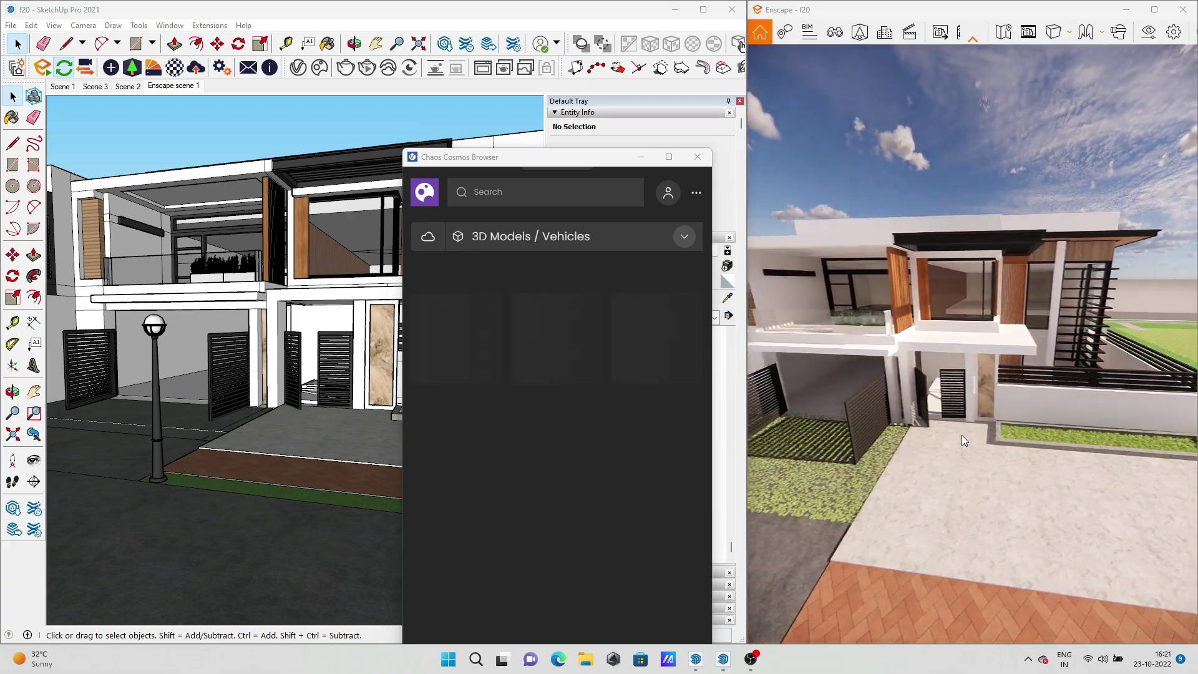
drag(531, 157, 335, 94)
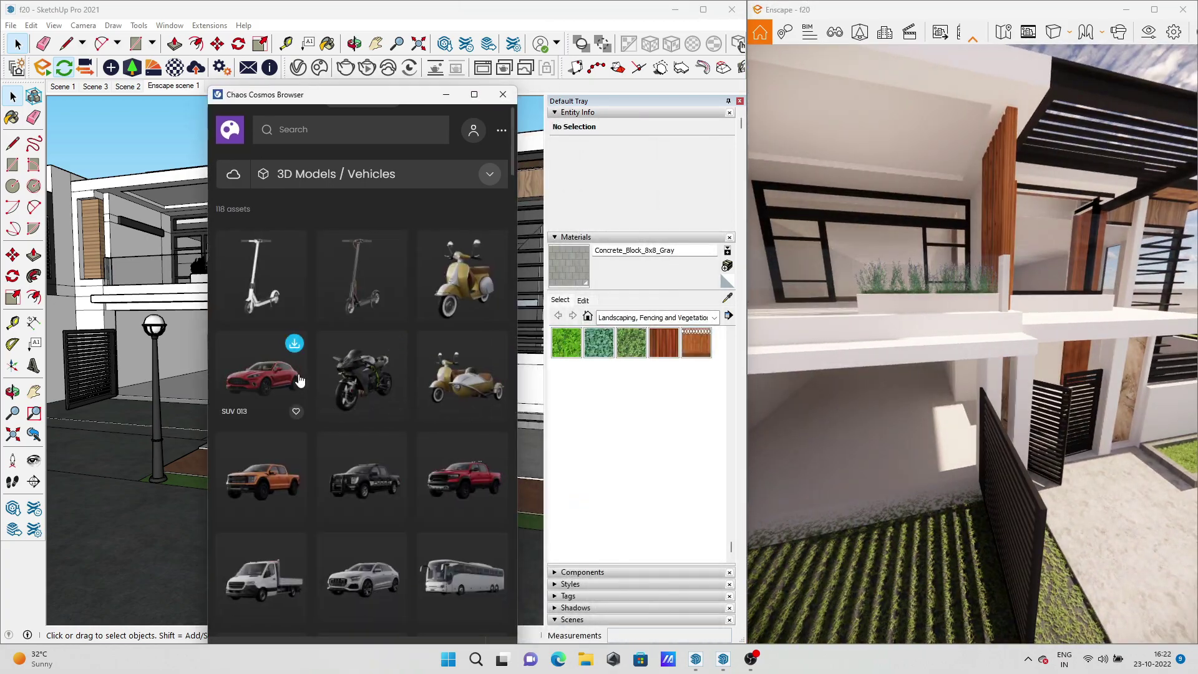
scroll(399, 344, down, 2)
scroll(388, 460, down, 5)
scroll(388, 400, down, 5)
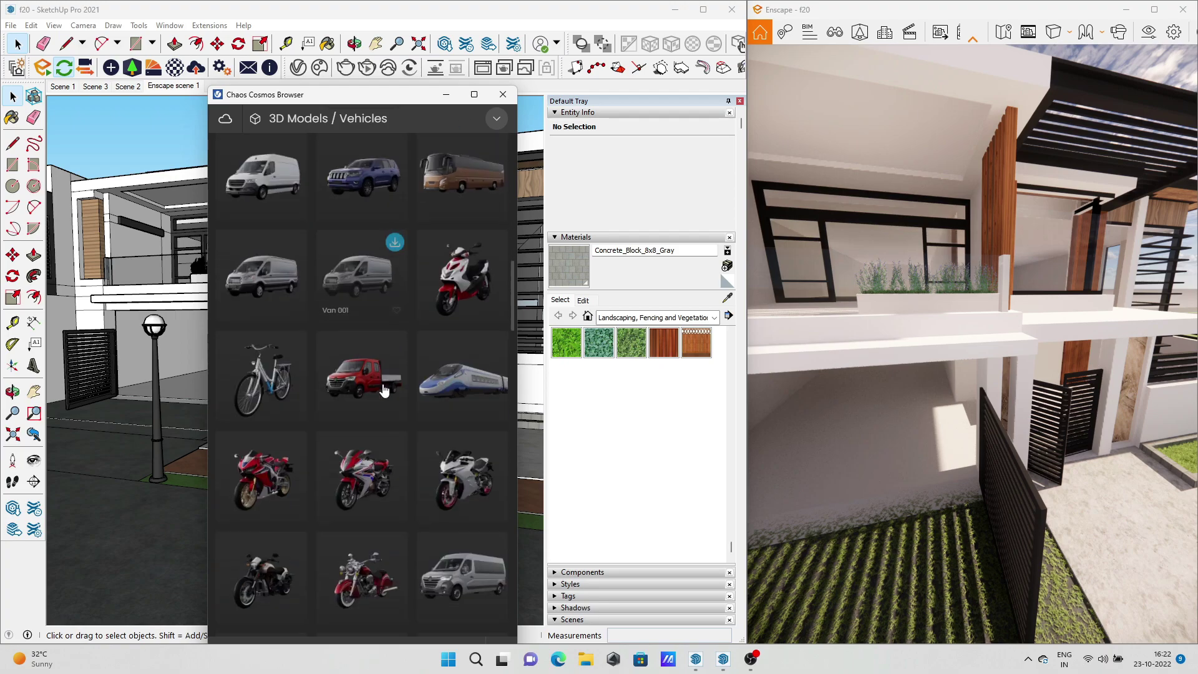
scroll(392, 406, down, 3)
scroll(297, 464, up, 2)
scroll(298, 436, down, 3)
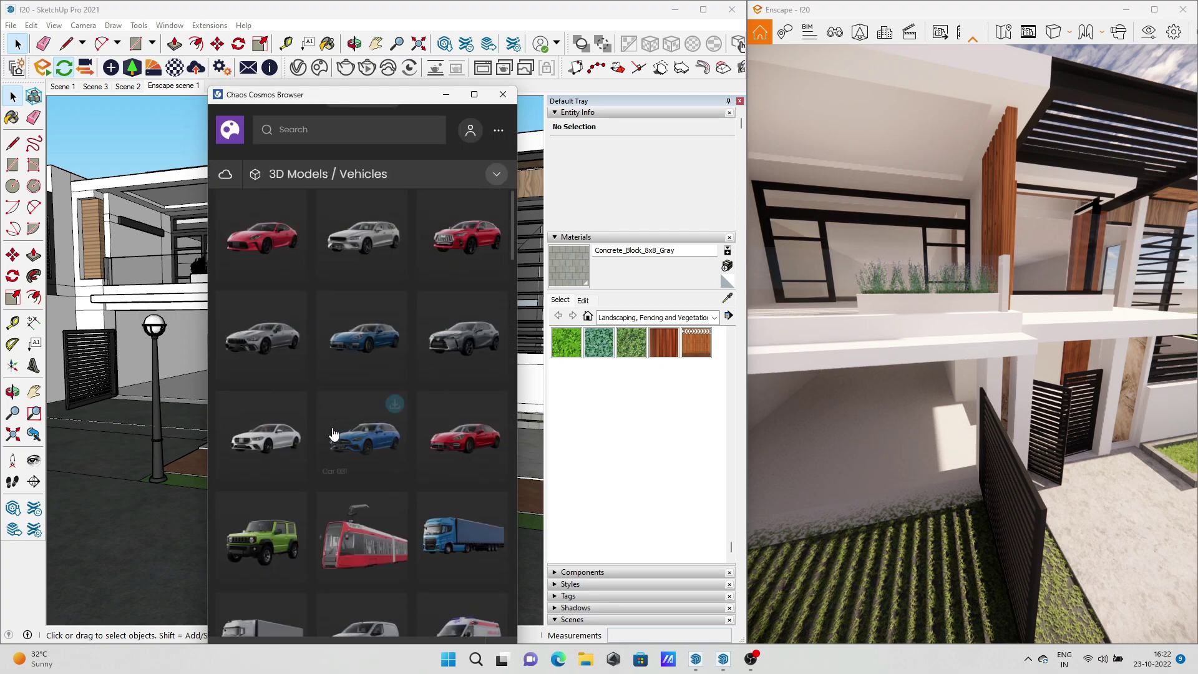
scroll(331, 437, down, 5)
drag(307, 95, 493, 141)
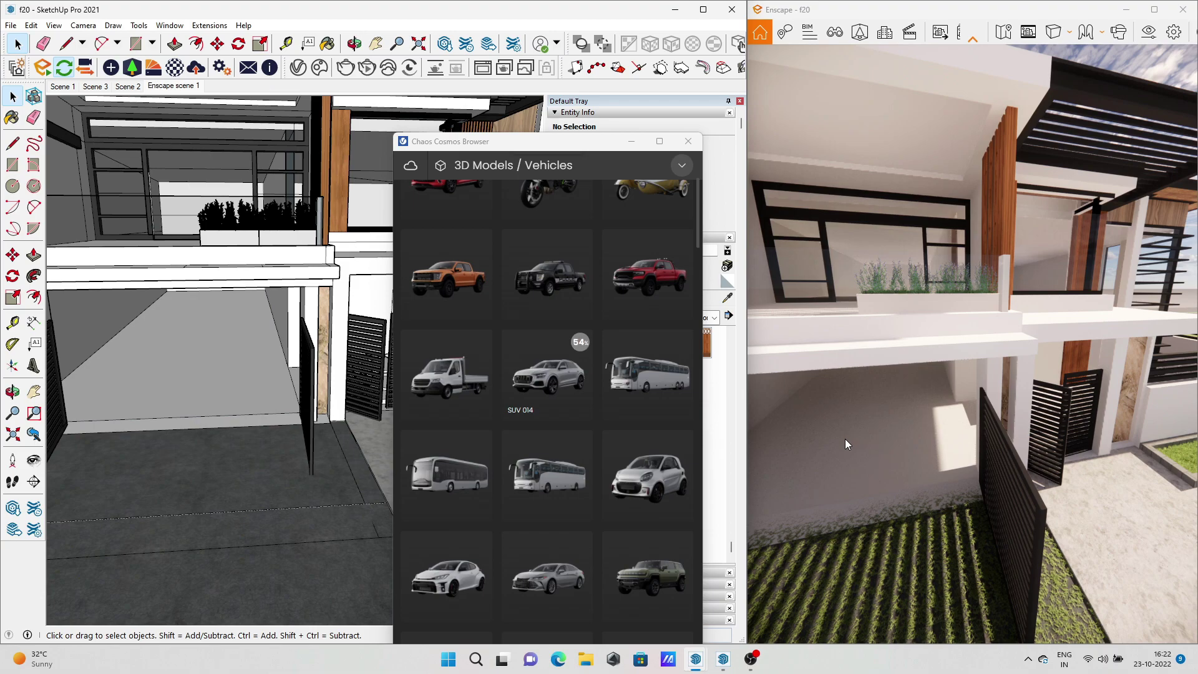
scroll(600, 443, down, 3)
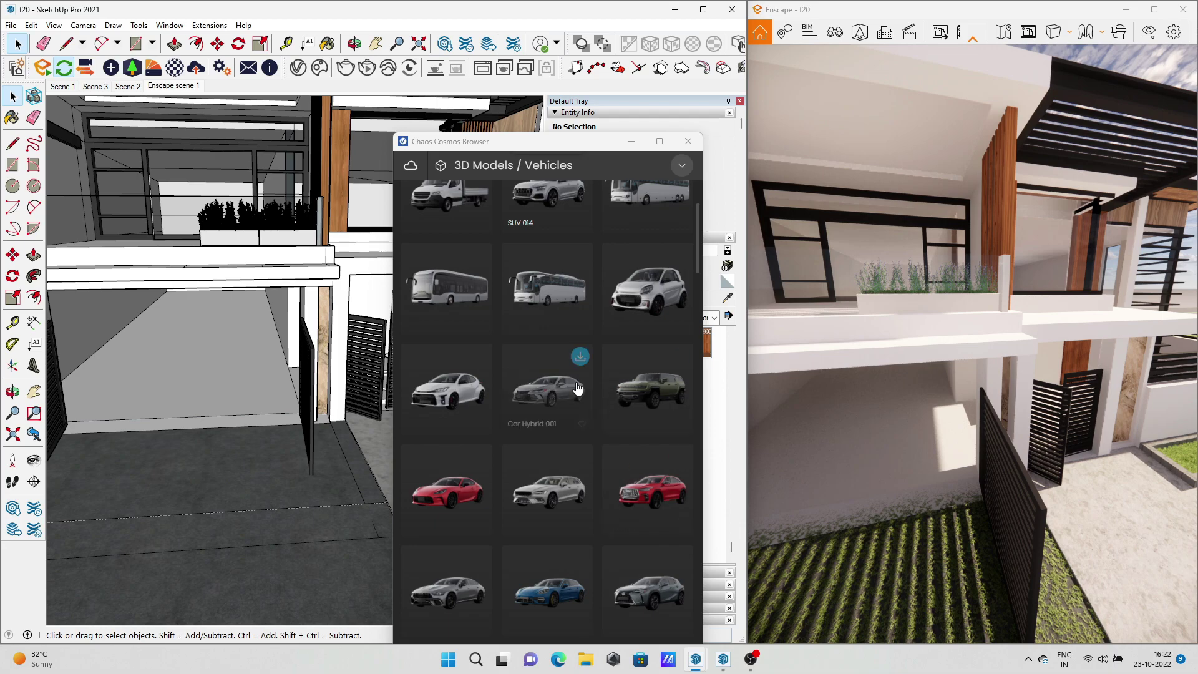
Download Car Hybrid 001, then import Car 025 for placing in the garage
click(580, 357)
scroll(569, 317, up, 2)
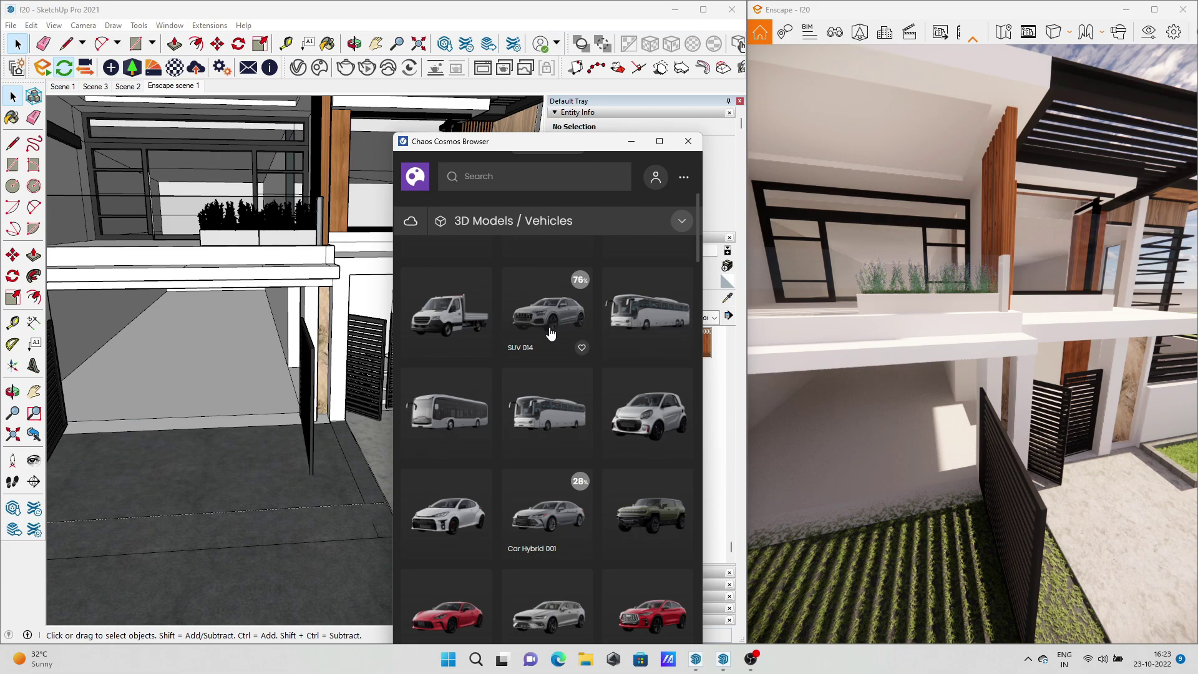
drag(530, 141, 339, 63)
scroll(372, 407, down, 3)
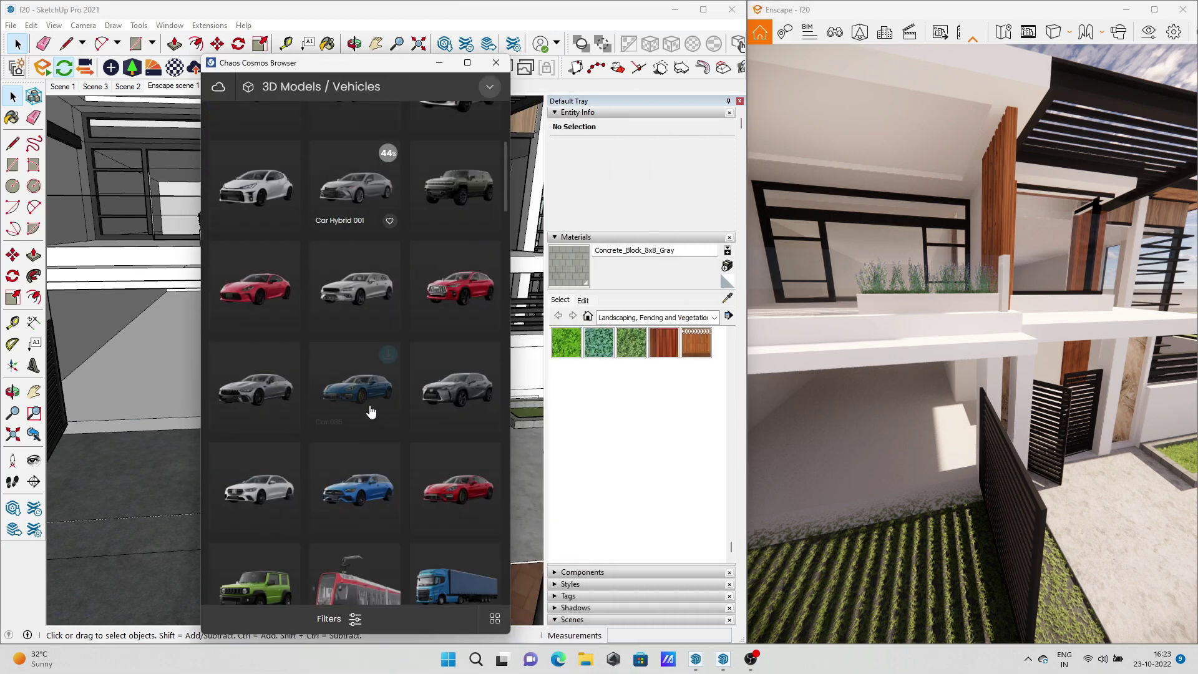
scroll(388, 420, down, 5)
scroll(412, 457, down, 3)
scroll(295, 455, down, 5)
scroll(297, 455, down, 3)
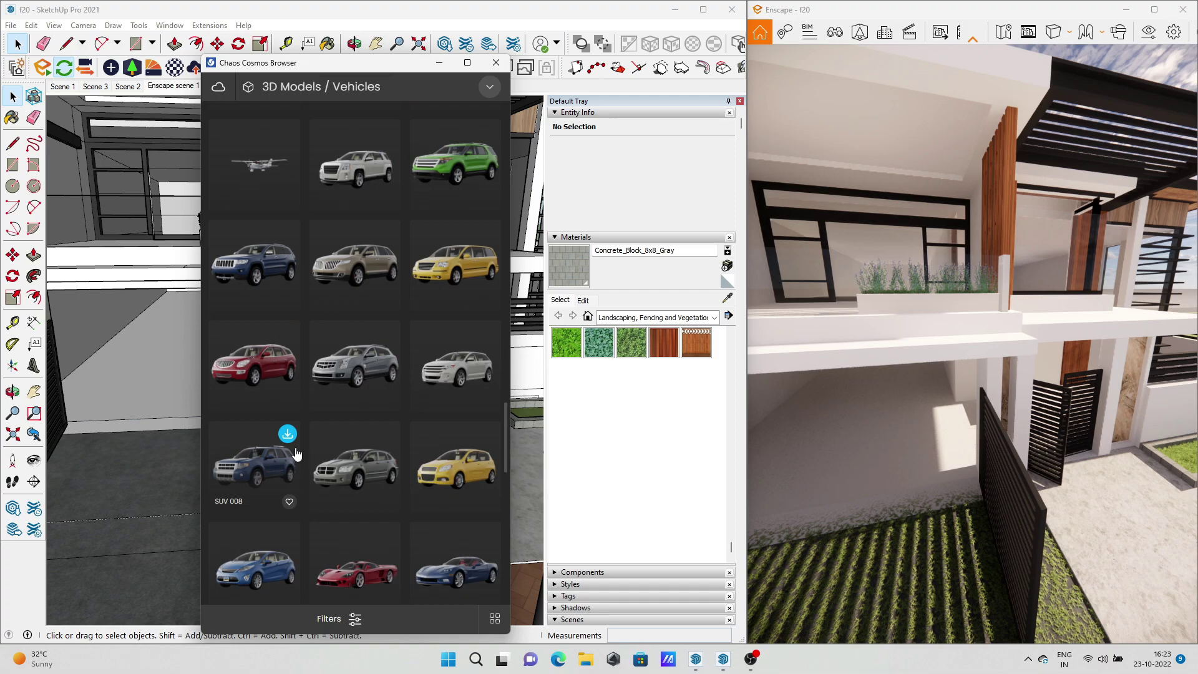
scroll(388, 441, up, 1)
scroll(331, 403, up, 2)
scroll(331, 403, up, 1)
scroll(337, 456, down, 2)
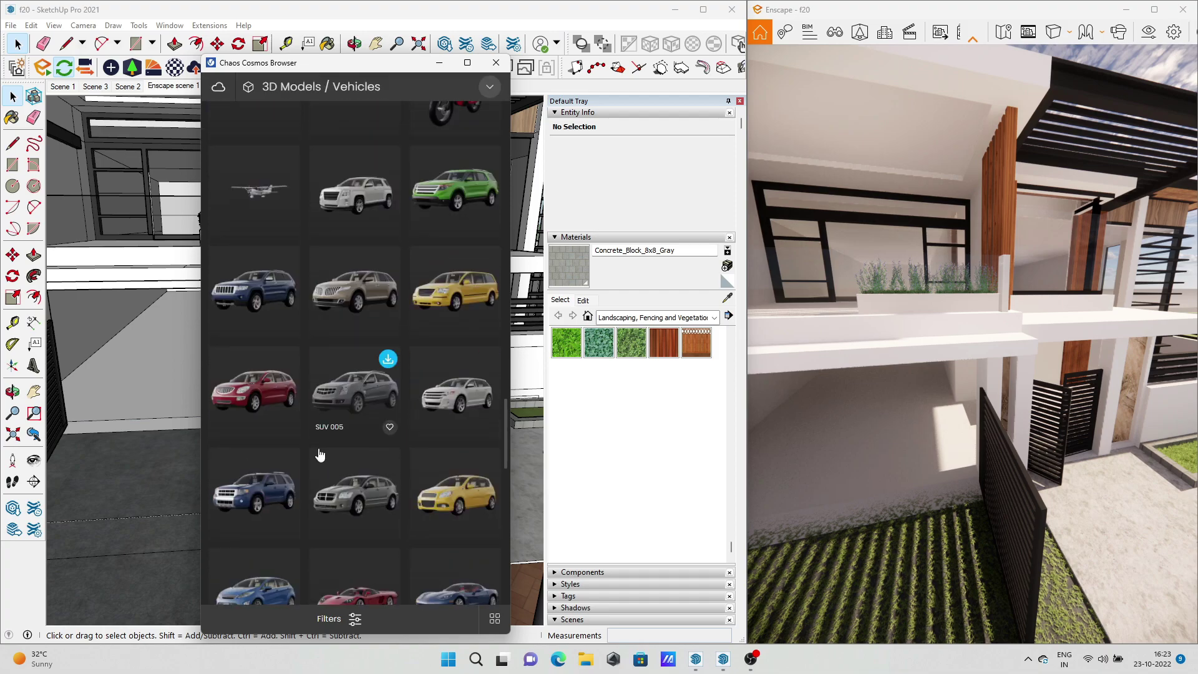
scroll(437, 499, down, 2)
scroll(436, 521, down, 5)
scroll(362, 506, up, 5)
scroll(299, 490, down, 3)
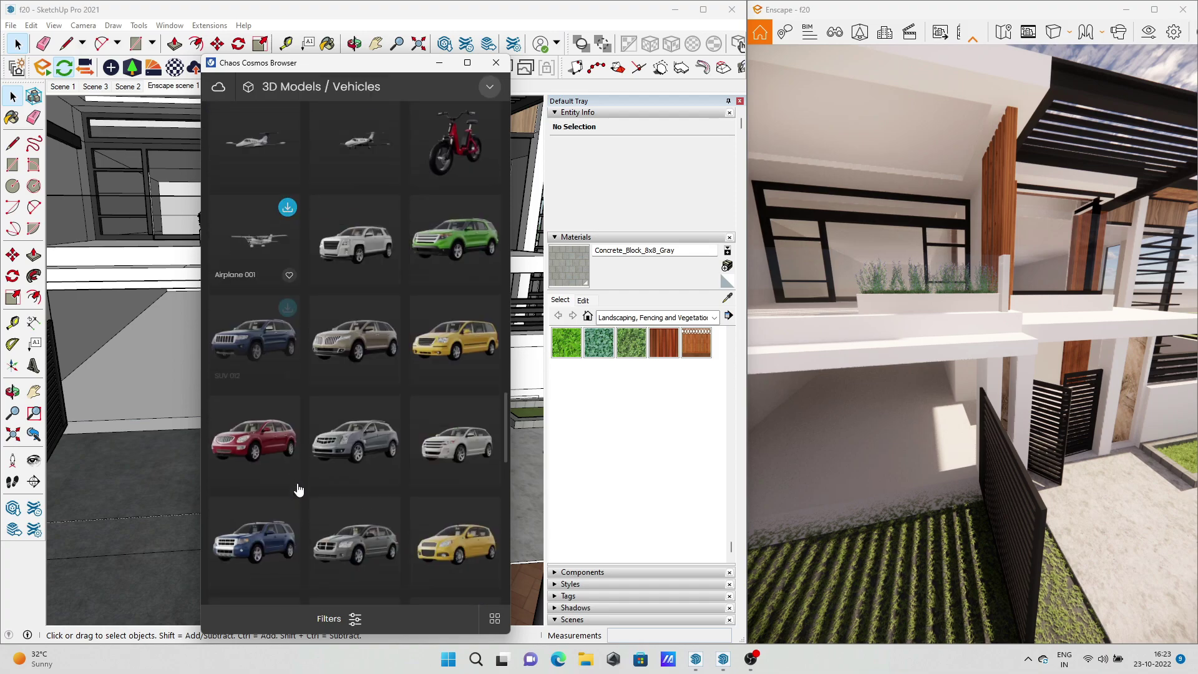
scroll(387, 450, up, 1)
scroll(367, 430, down, 3)
scroll(381, 449, up, 3)
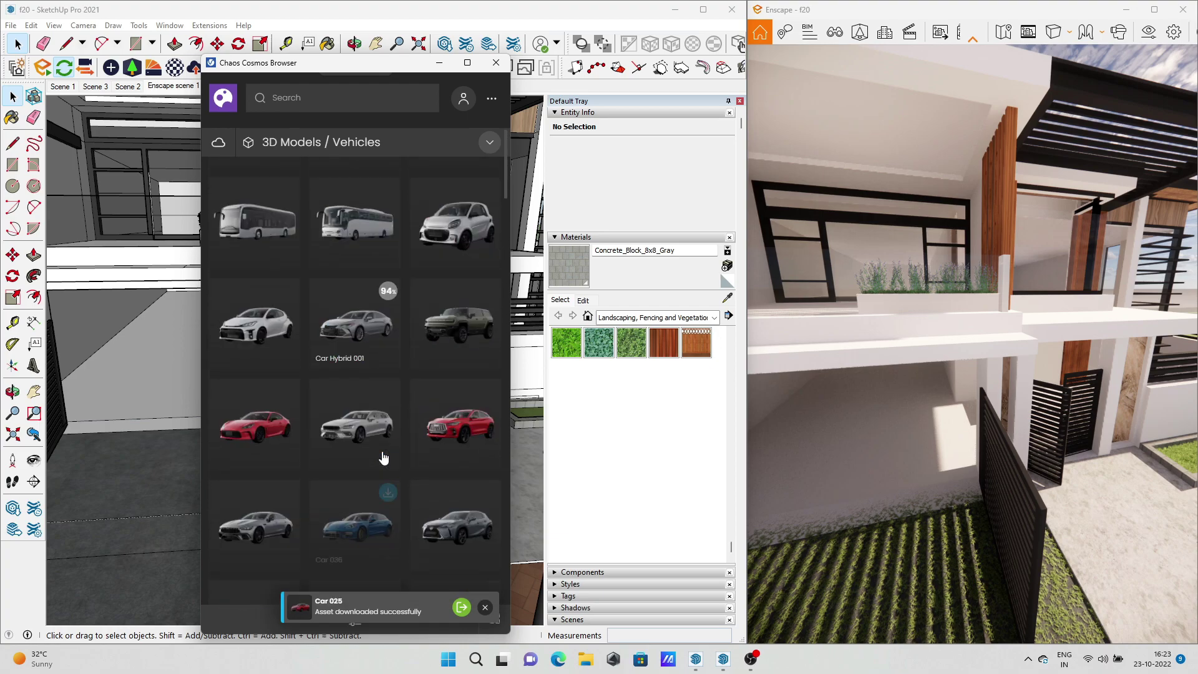
scroll(390, 437, down, 3)
click(388, 402)
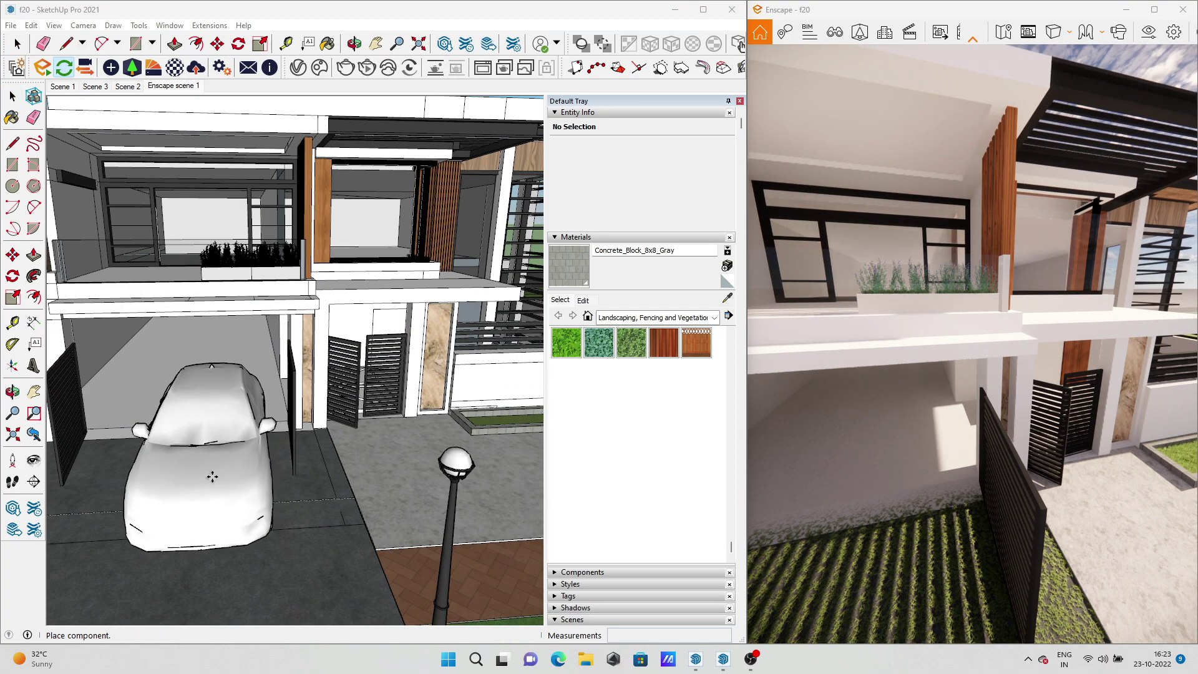
Park the car in the carport and browse the Cosmos vehicles for Car 025
click(186, 395)
scroll(186, 396, down, 3)
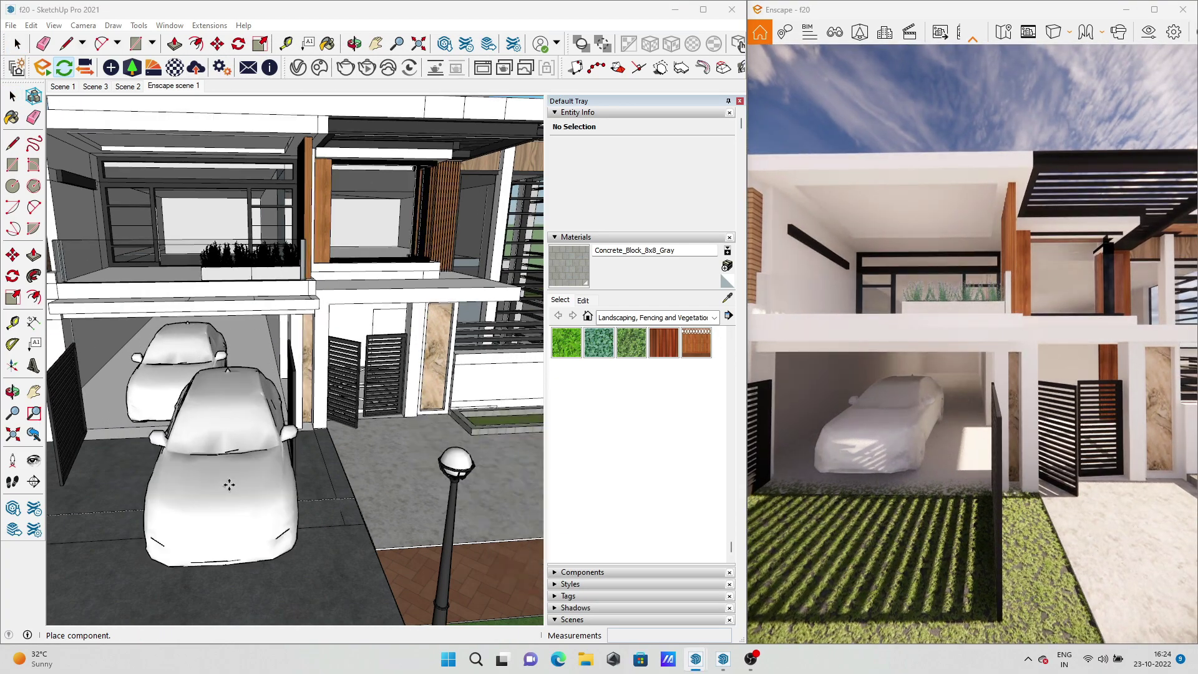
click(11, 97)
scroll(349, 456, down, 3)
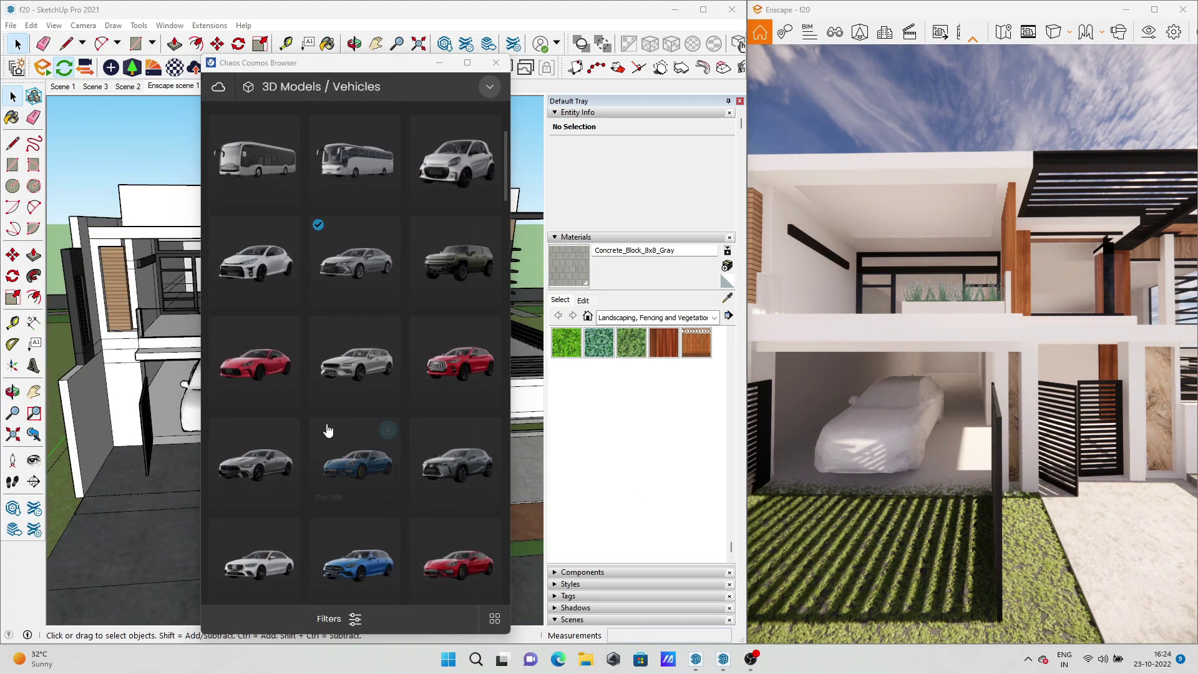
scroll(254, 337, down, 5)
scroll(349, 374, down, 5)
scroll(387, 237, down, 3)
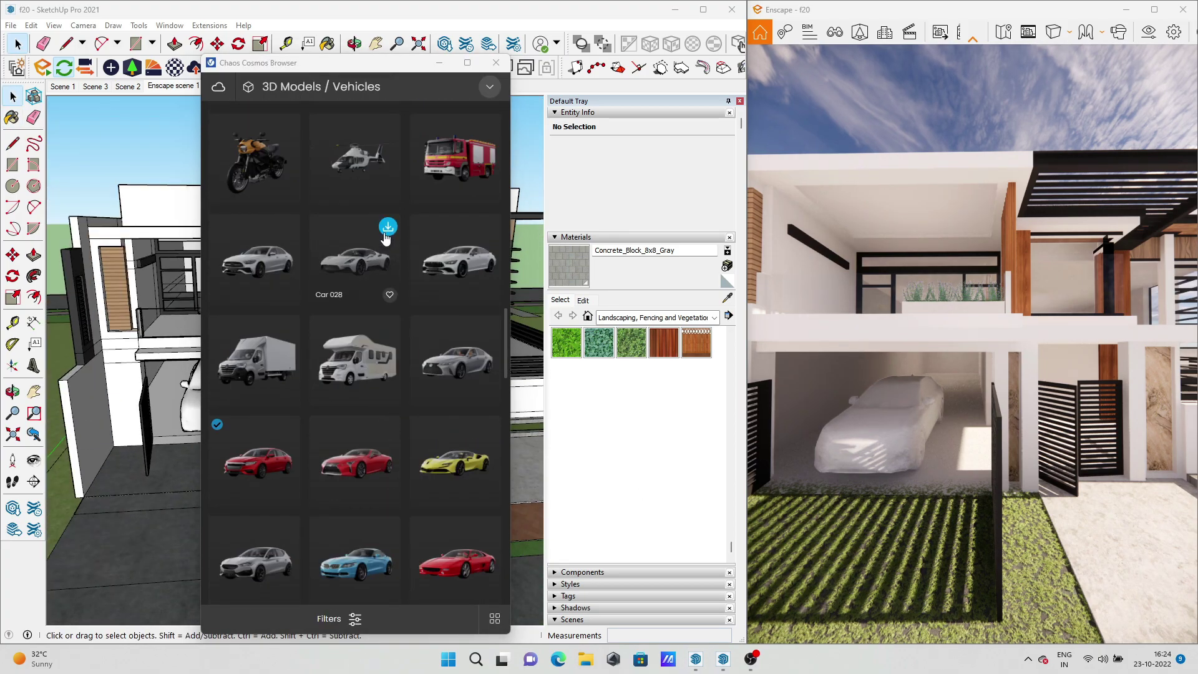
Place Car 025 on the street and rotate it to line up with the road
click(288, 430)
click(346, 549)
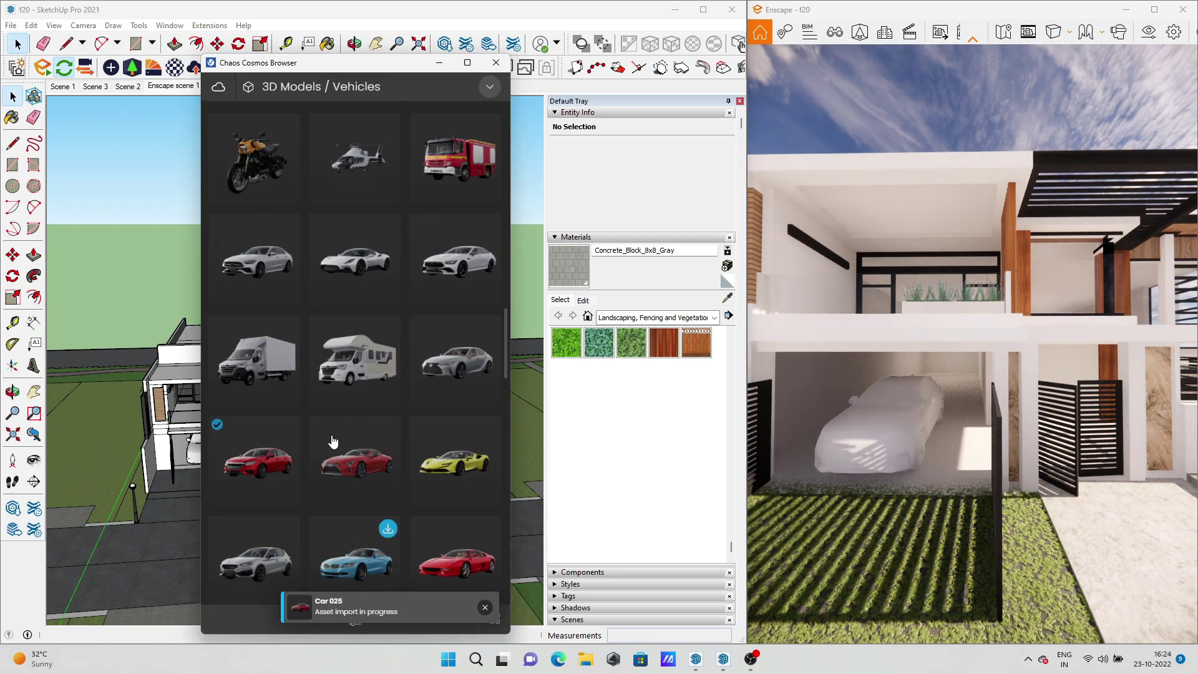
click(346, 550)
middle_drag(347, 550, 275, 49)
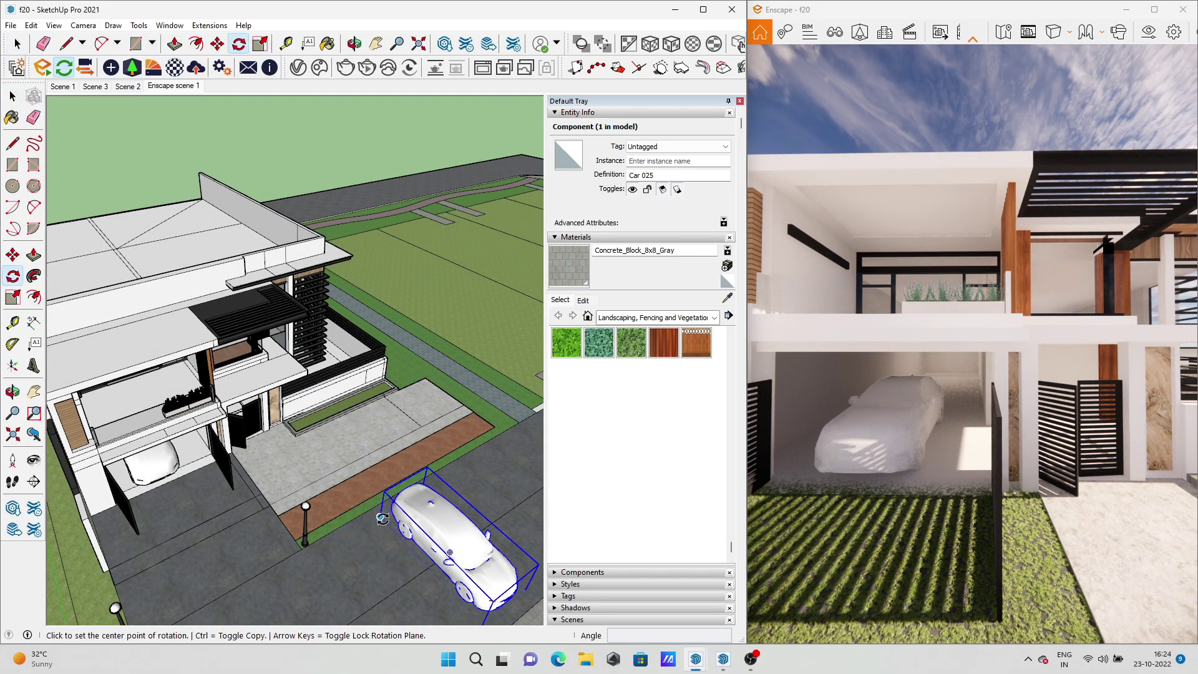
click(339, 545)
Move Car 025 onto the road in front of the house
mouse_move(339, 544)
middle_down()
mouse_move(96, 542)
mouse_move(168, 47)
middle_up()
key(space)
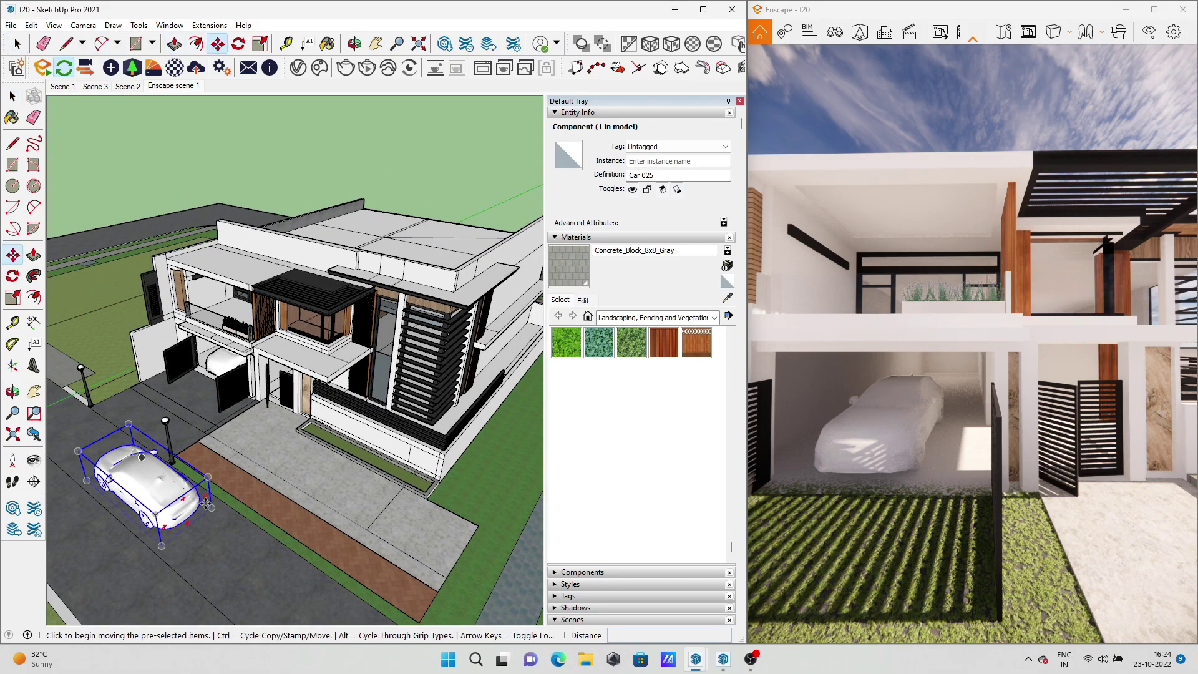
click(231, 522)
key(space)
middle_drag(232, 522, 454, 157)
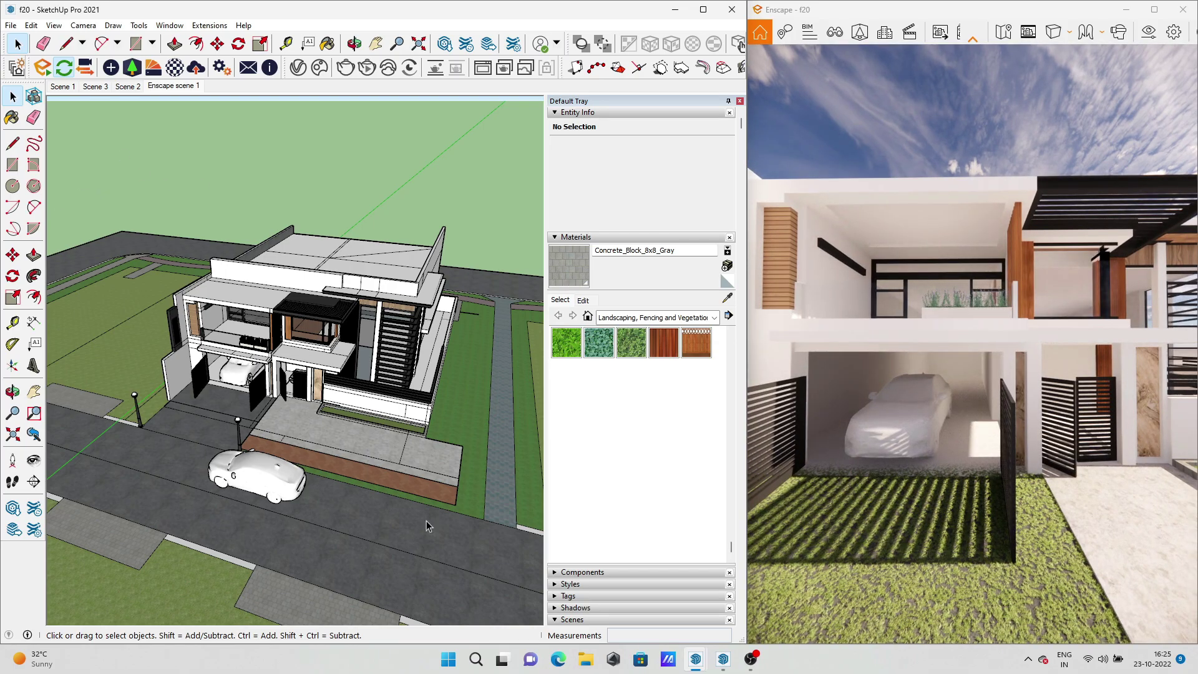
Bring up the Chaos Cosmos Vehicles subcategories again
scroll(326, 415, up, 5)
right_click(325, 415)
scroll(350, 422, down, 3)
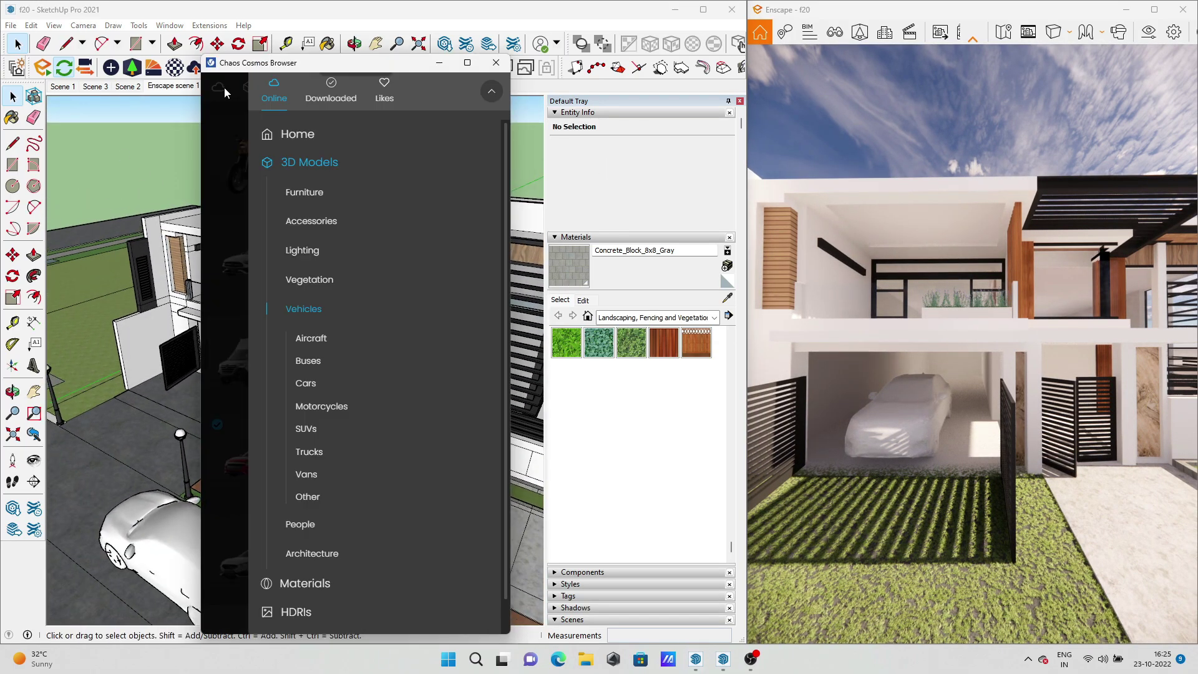
Enlarge the Cosmos browser and download the Sedum Plant 66-24 model
double_click(223, 75)
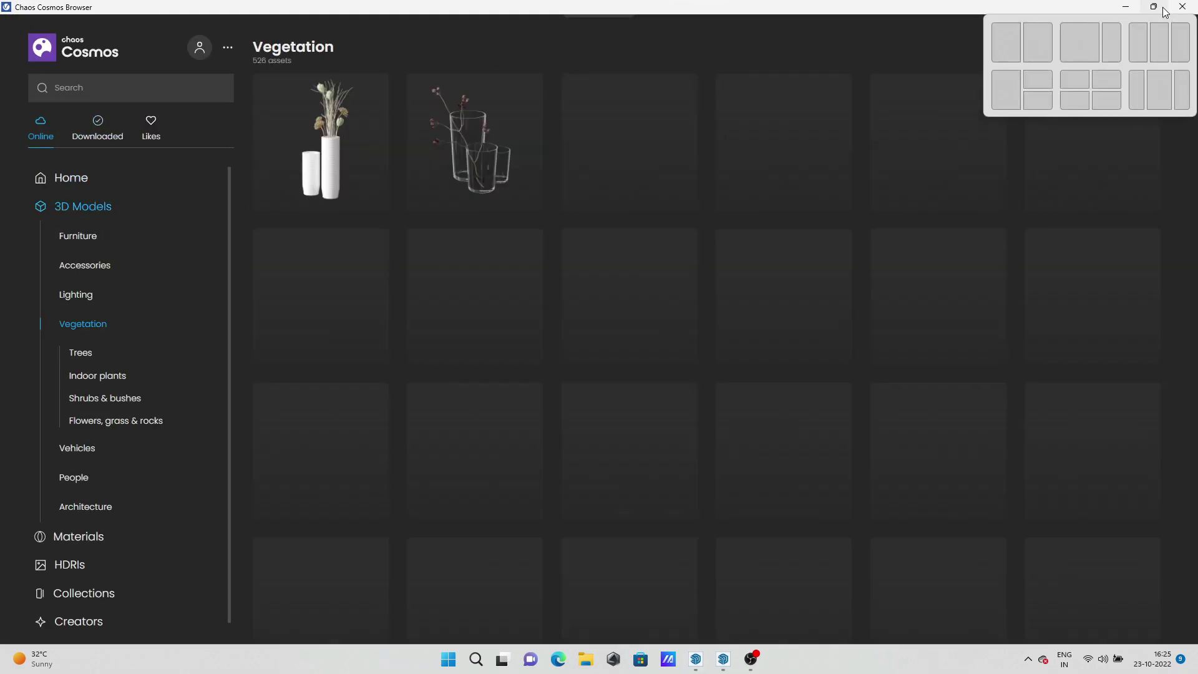
scroll(706, 447, down, 2)
scroll(624, 406, down, 5)
scroll(681, 412, down, 5)
scroll(840, 324, down, 3)
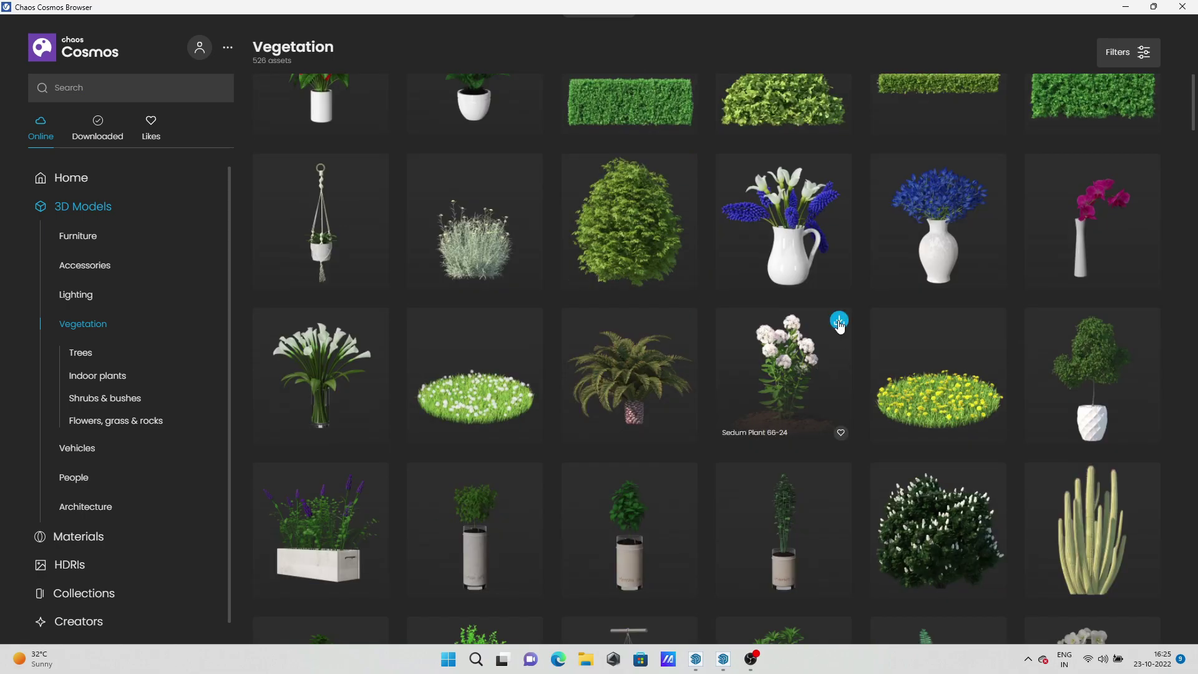
click(1155, 8)
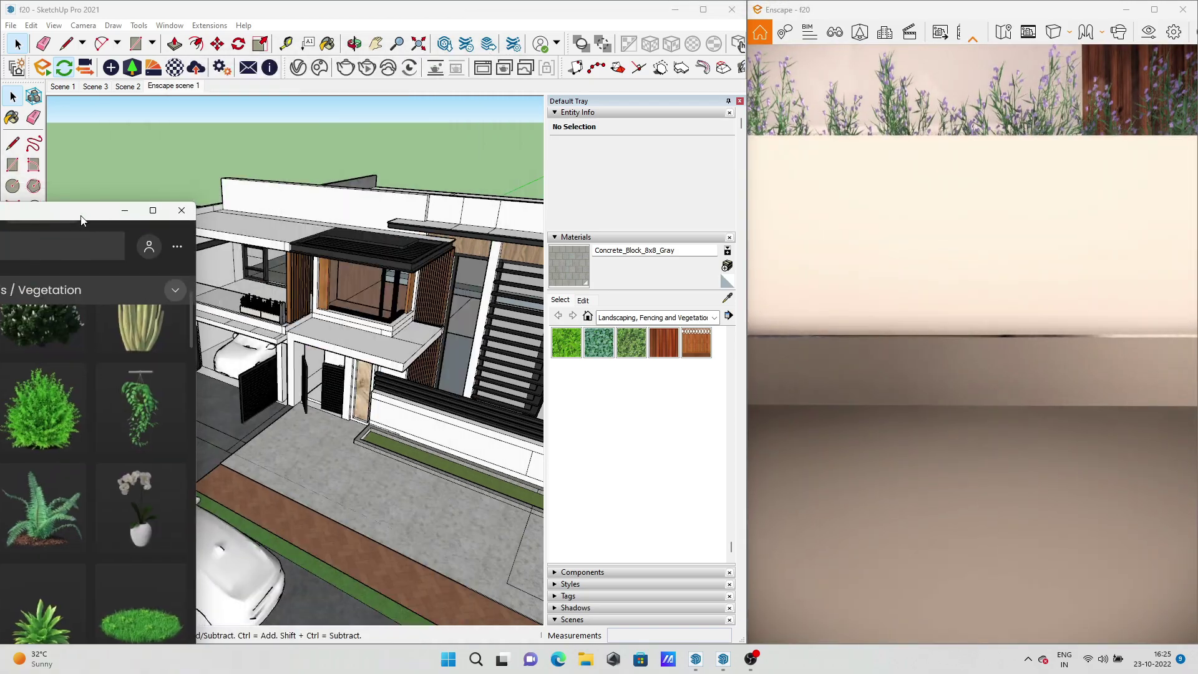
click(367, 389)
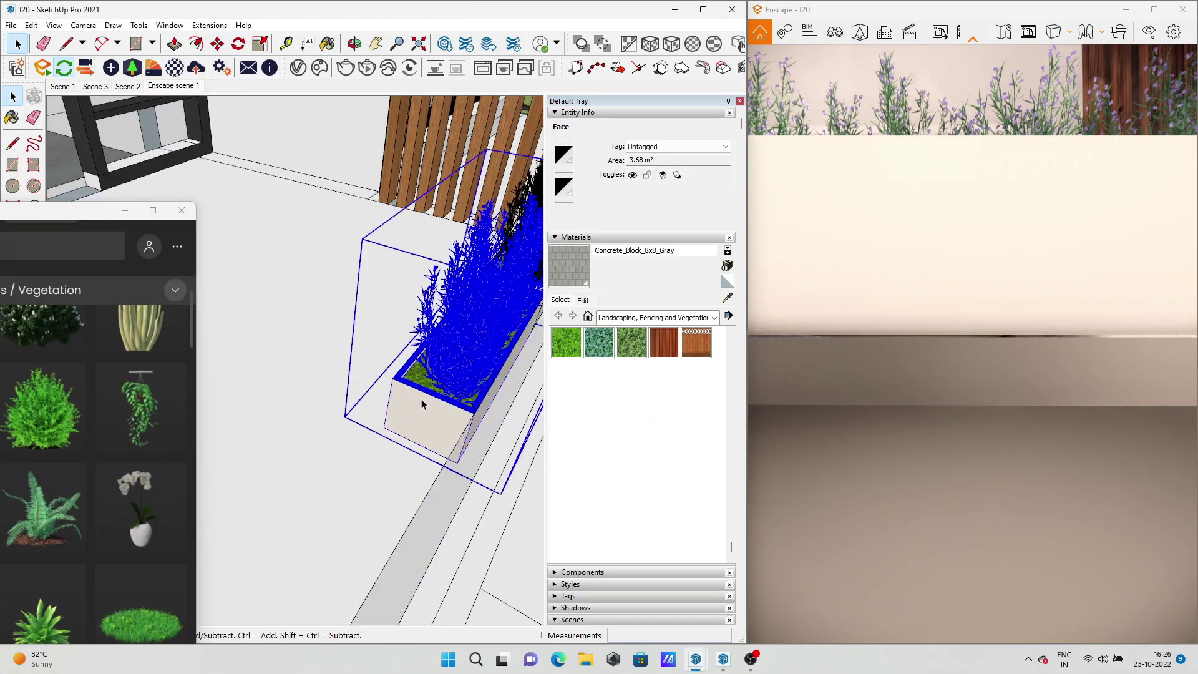
Place a Potted Flowers planter from the Cosmos library into the model
scroll(365, 342, down, 5)
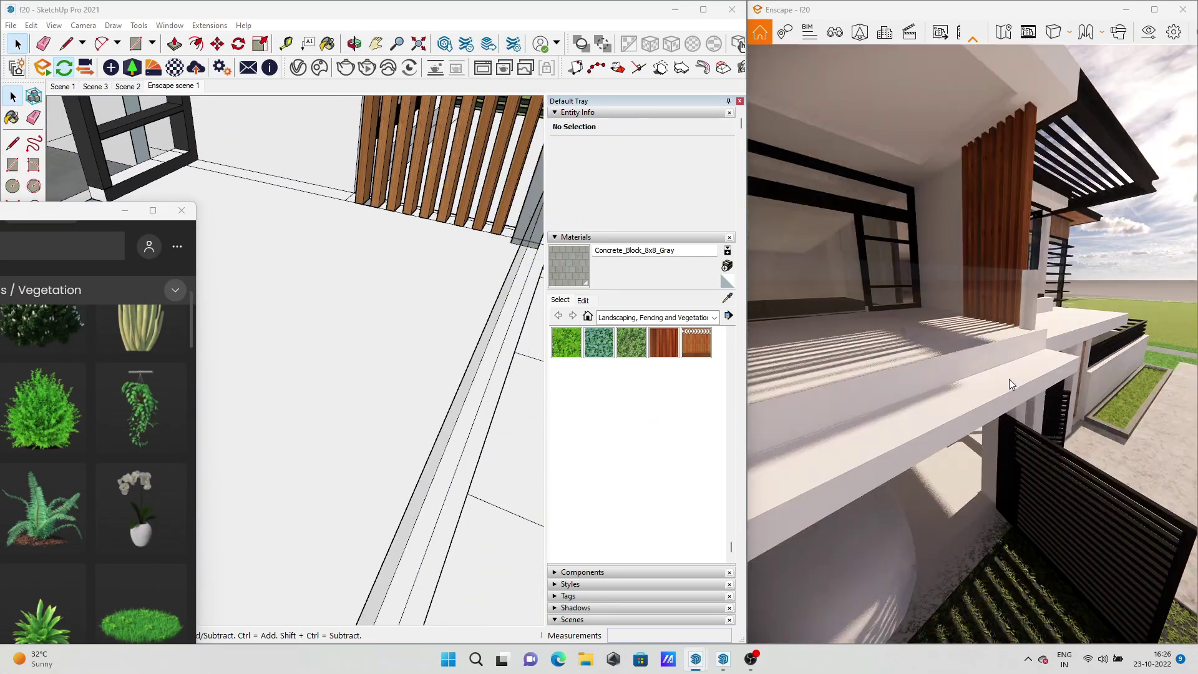
drag(69, 210, 310, 119)
scroll(305, 360, down, 5)
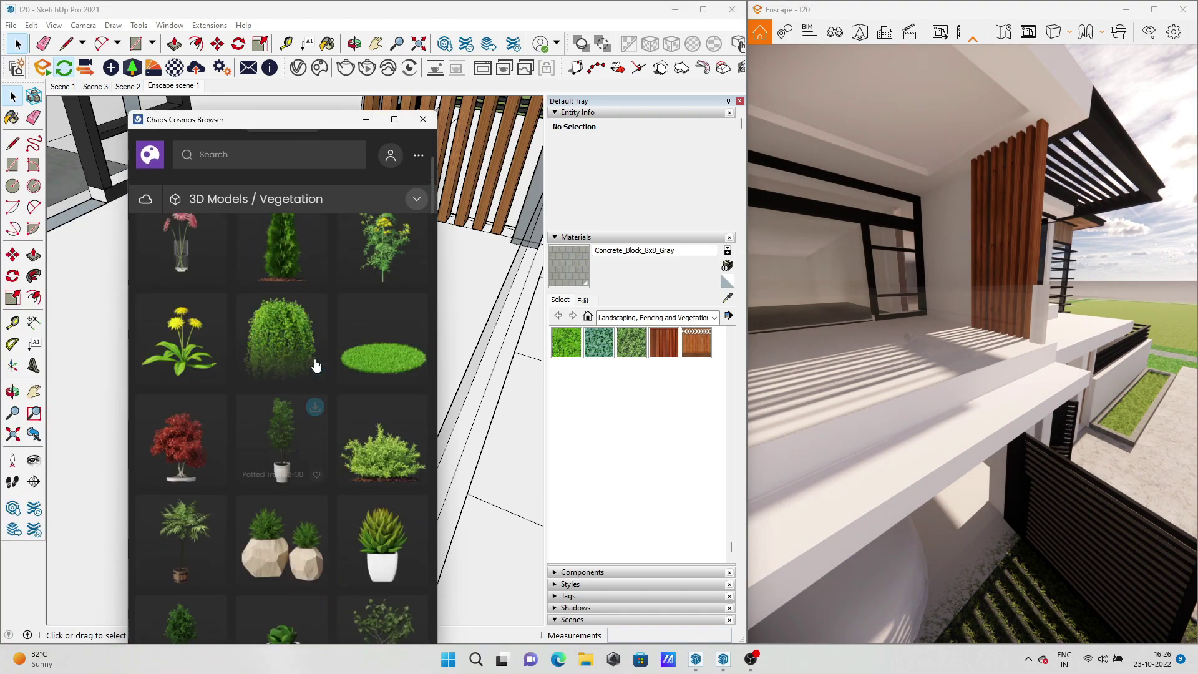
scroll(318, 362, down, 5)
scroll(318, 362, down, 5)
scroll(305, 350, down, 5)
scroll(292, 320, down, 5)
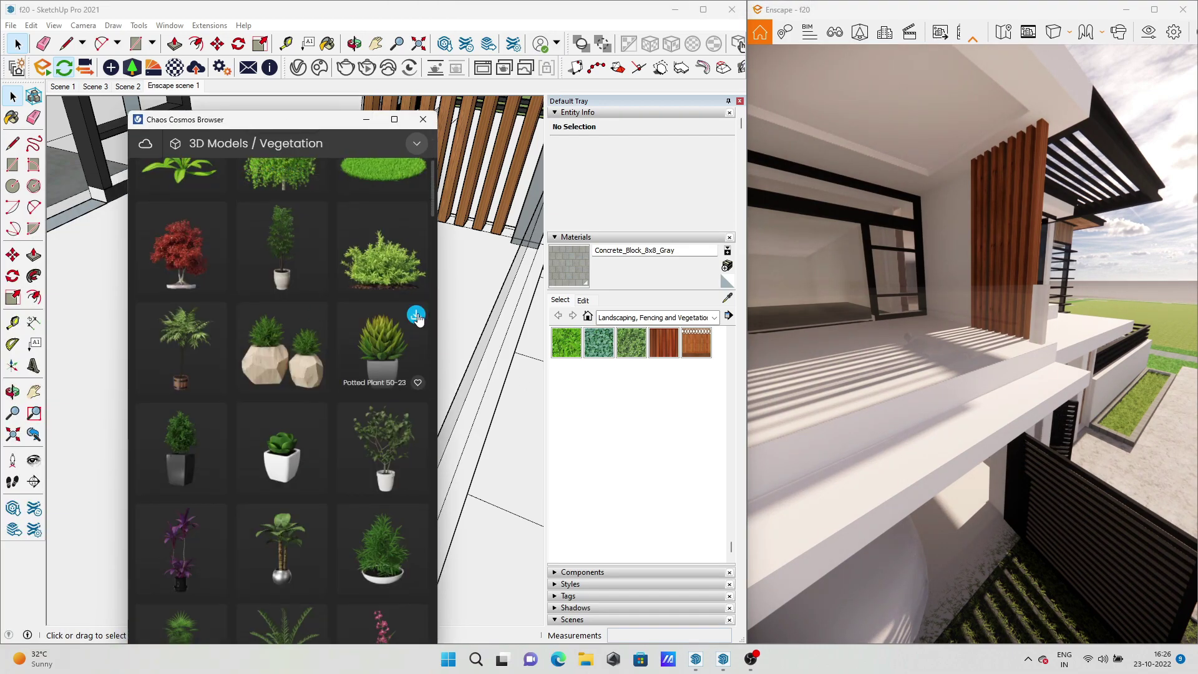
scroll(313, 313, down, 5)
scroll(312, 316, down, 5)
scroll(381, 263, down, 5)
scroll(195, 332, down, 2)
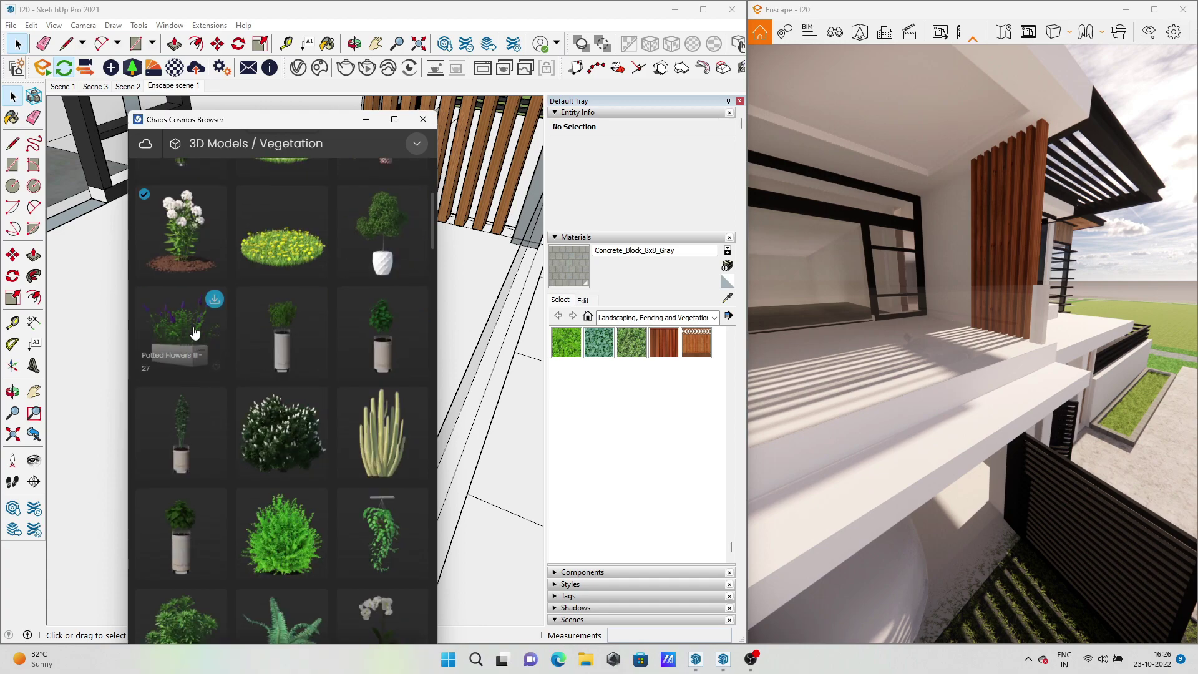
scroll(277, 454, down, 3)
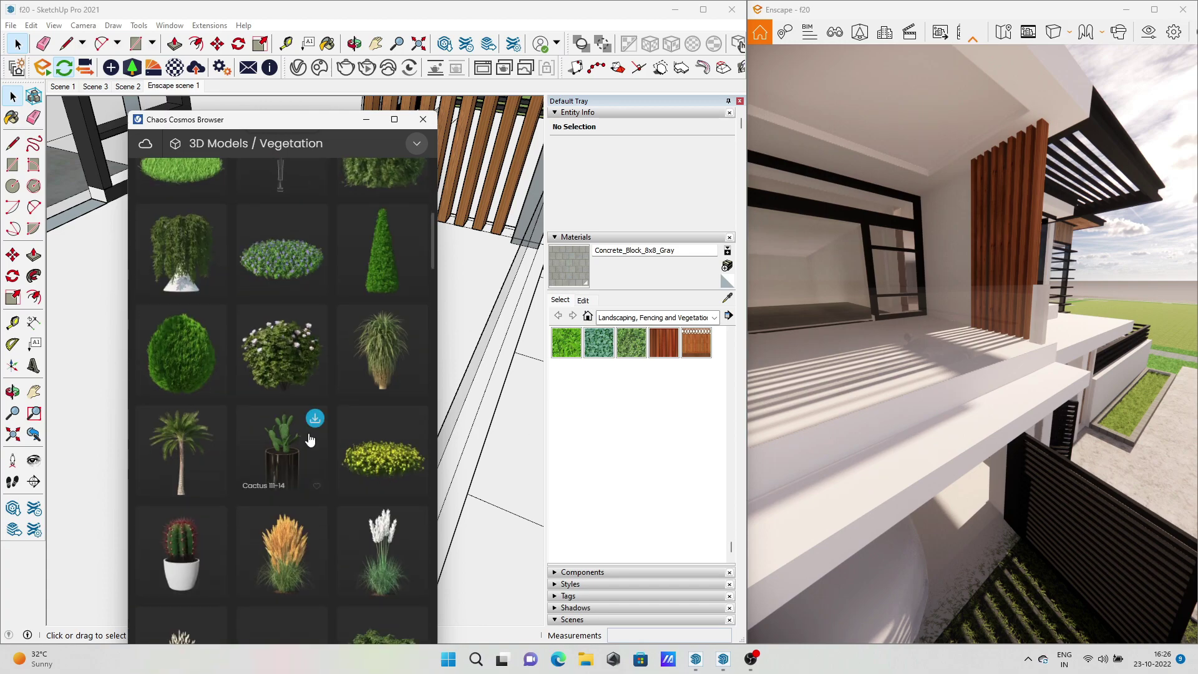
scroll(191, 376, up, 3)
scroll(190, 375, up, 3)
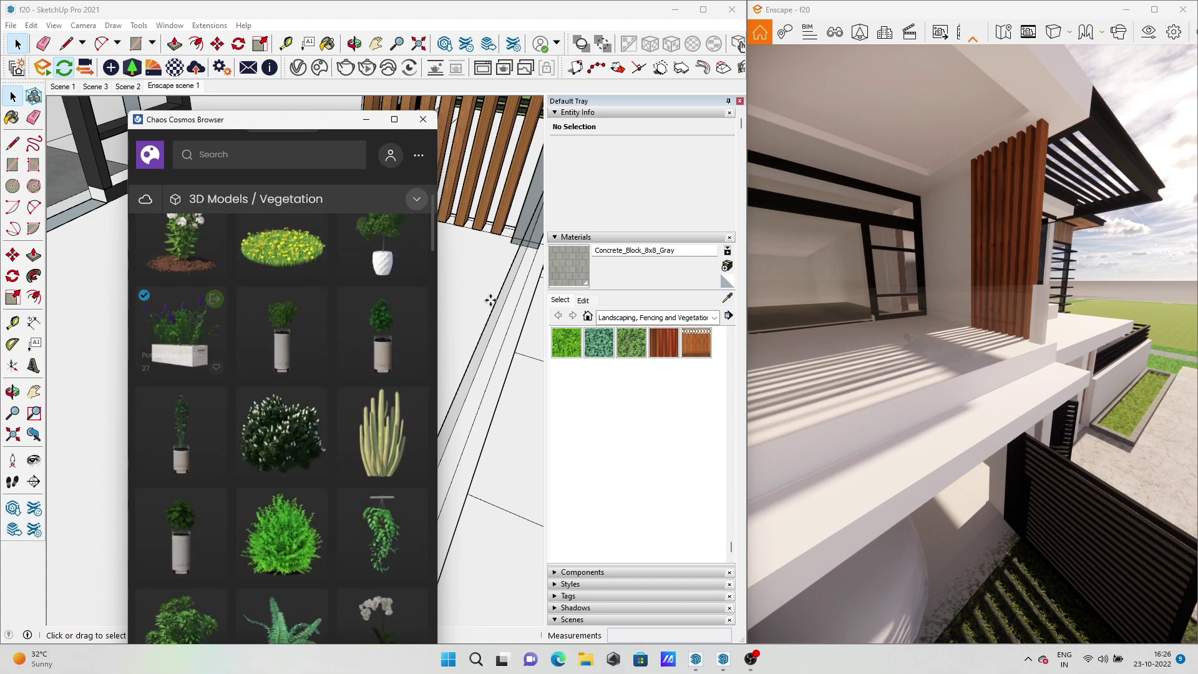
click(191, 375)
click(474, 264)
Rotate the Potted Flowers planter to the ledge and move it beside the pillar
scroll(305, 253, up, 5)
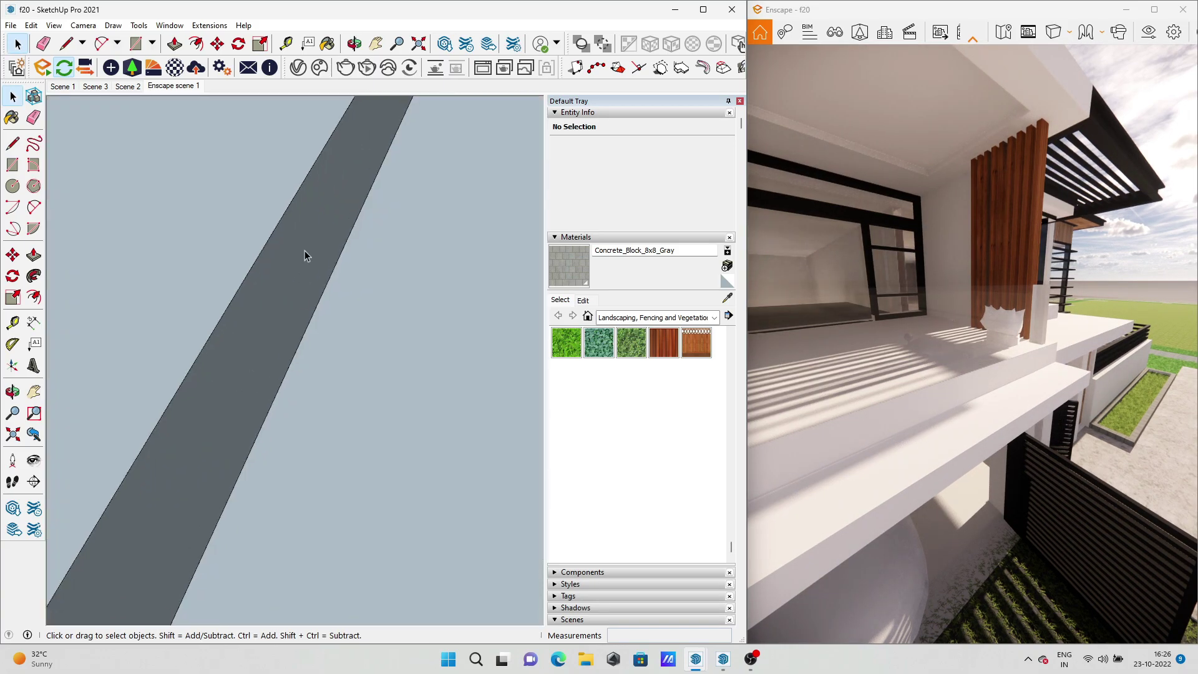
click(422, 50)
scroll(355, 270, up, 5)
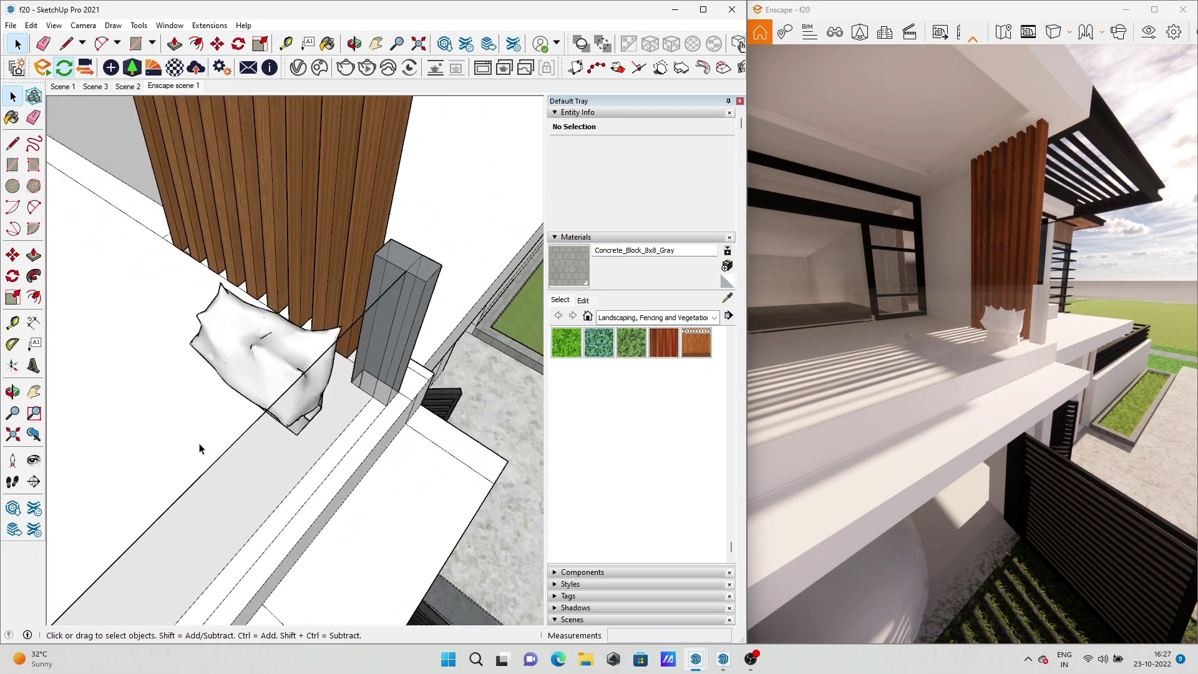
click(300, 387)
middle_drag(308, 424, 312, 405)
click(215, 422)
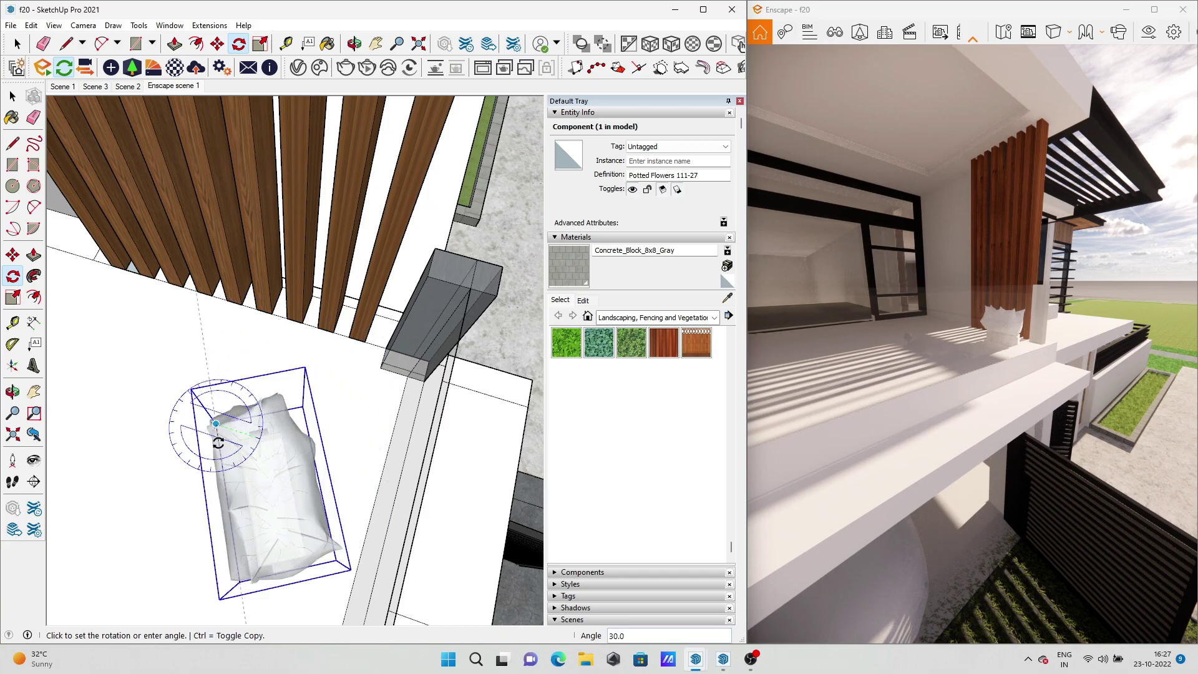
key(m)
mouse_move(233, 409)
middle_down()
mouse_move(268, 431)
mouse_move(349, 374)
mouse_move(321, 370)
middle_up()
click(297, 440)
click(375, 348)
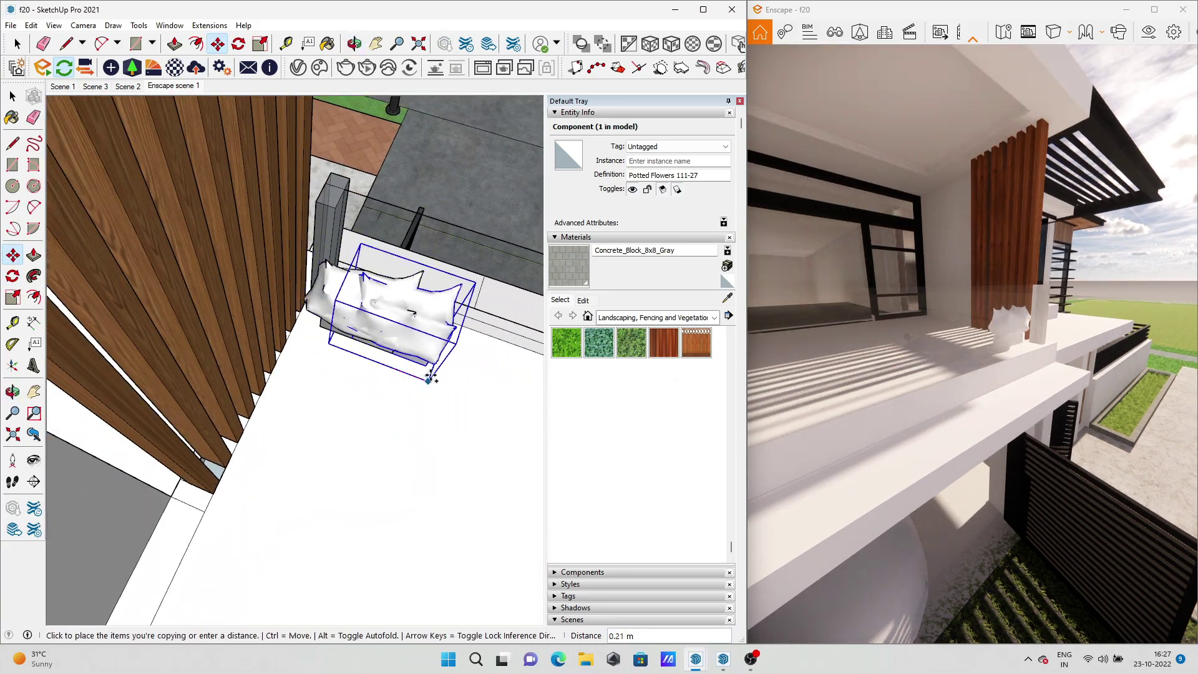
Array two more Potted Flowers copies in a row along the upper ledge
key(Return)
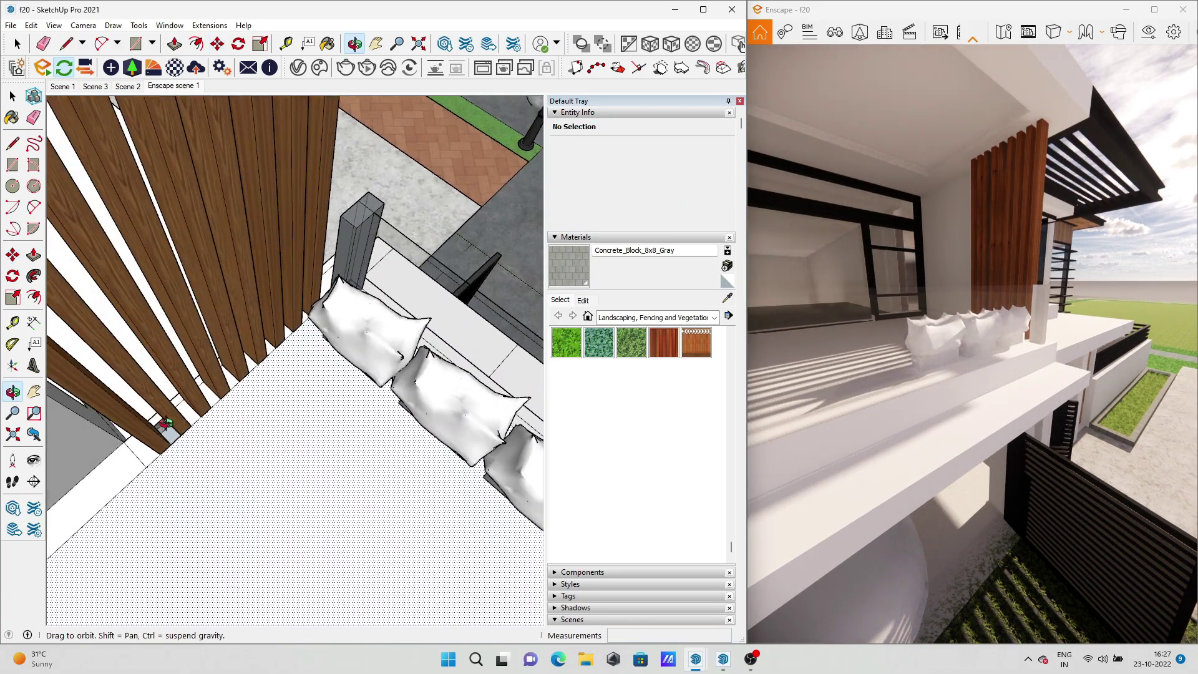
middle_drag(277, 398, 312, 312)
scroll(337, 462, down, 5)
scroll(166, 389, down, 5)
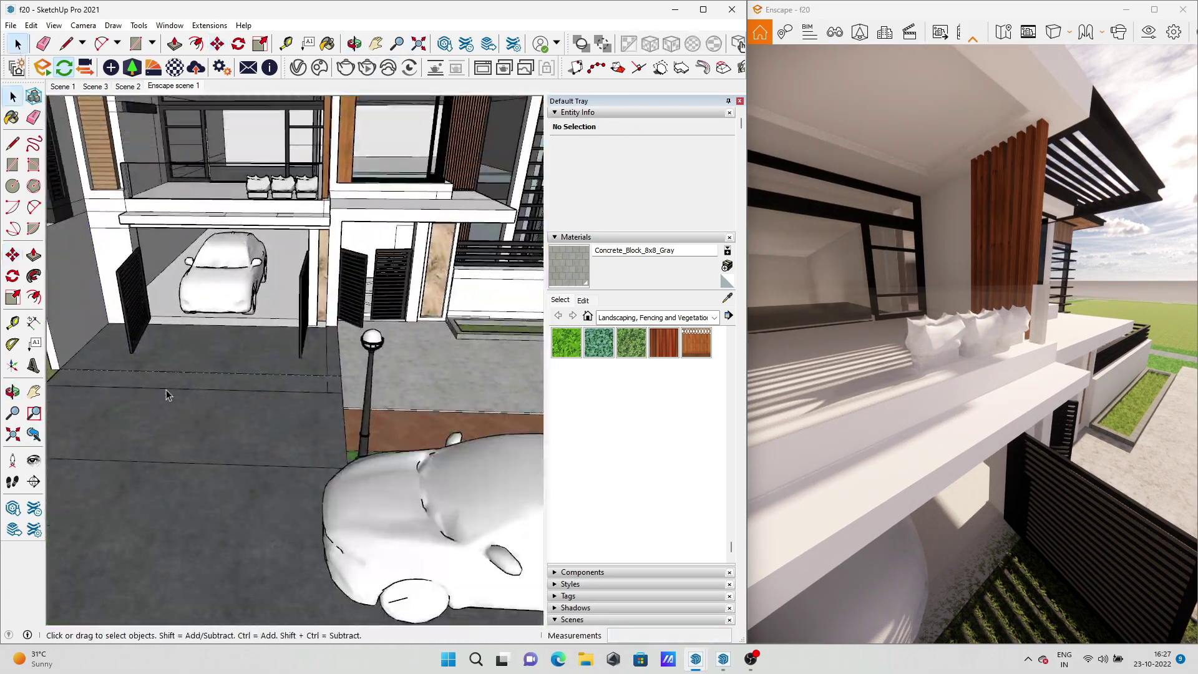
scroll(166, 389, down, 5)
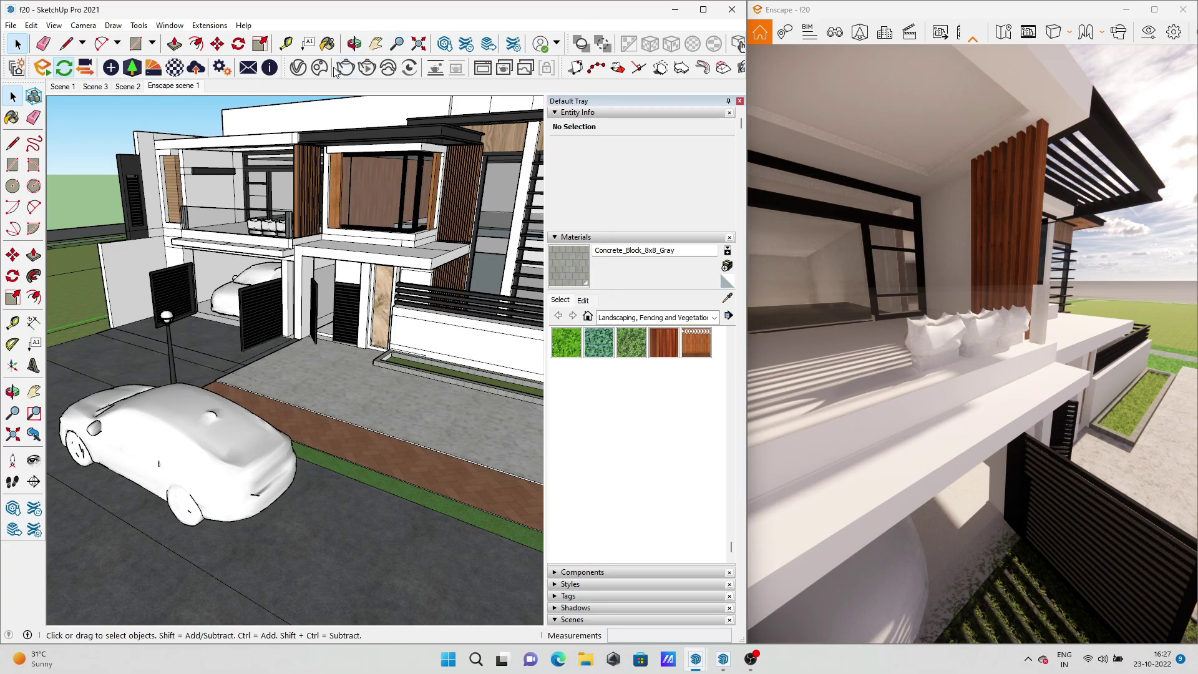
scroll(241, 368, down, 5)
scroll(262, 387, down, 5)
scroll(279, 412, down, 5)
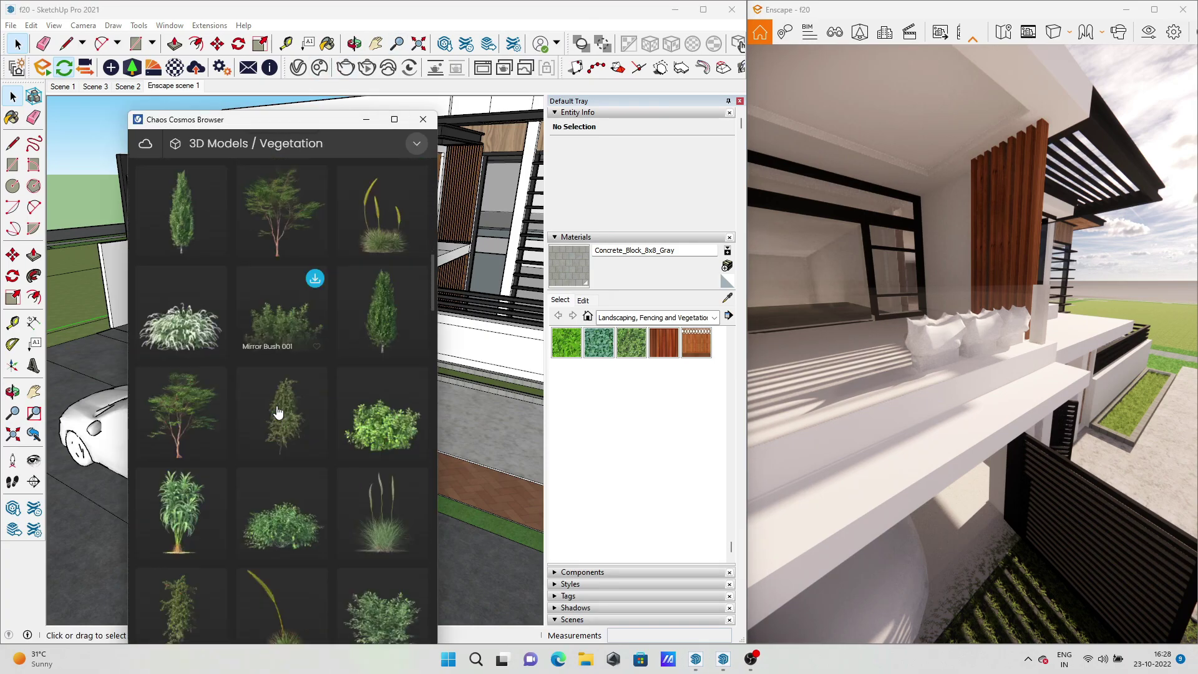
Place Palm Tree 85-03 from Cosmos beside the house
scroll(278, 416, up, 5)
scroll(272, 381, up, 5)
scroll(284, 384, up, 5)
scroll(249, 424, up, 5)
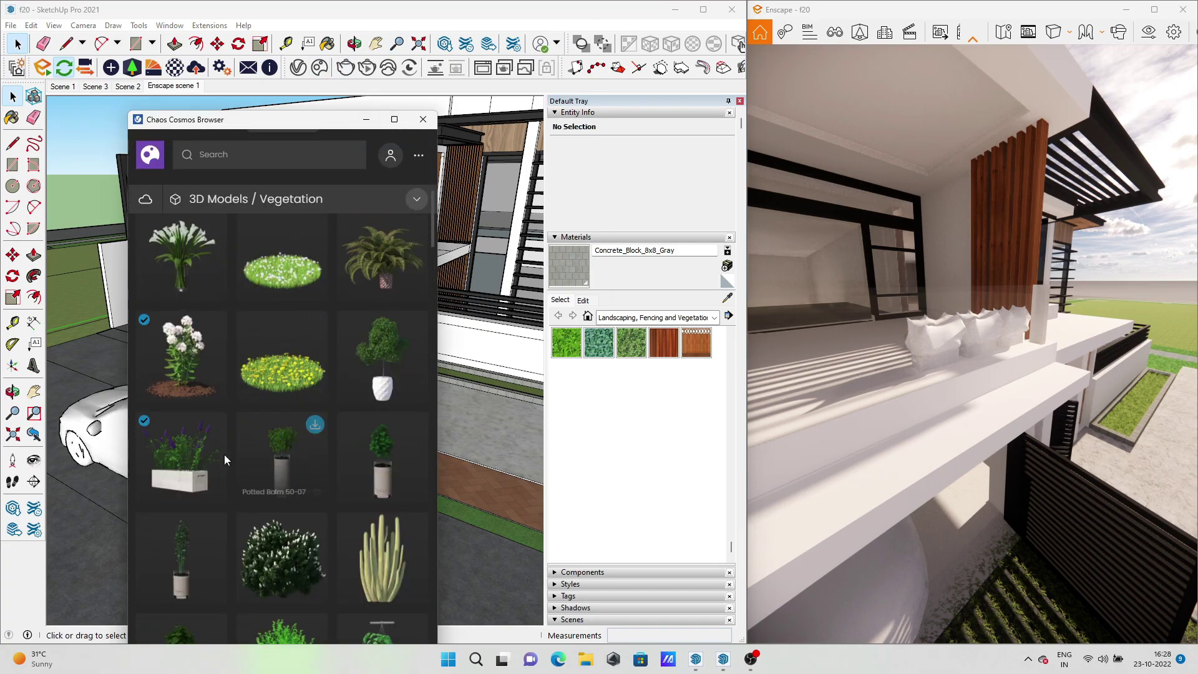
scroll(262, 400, down, 3)
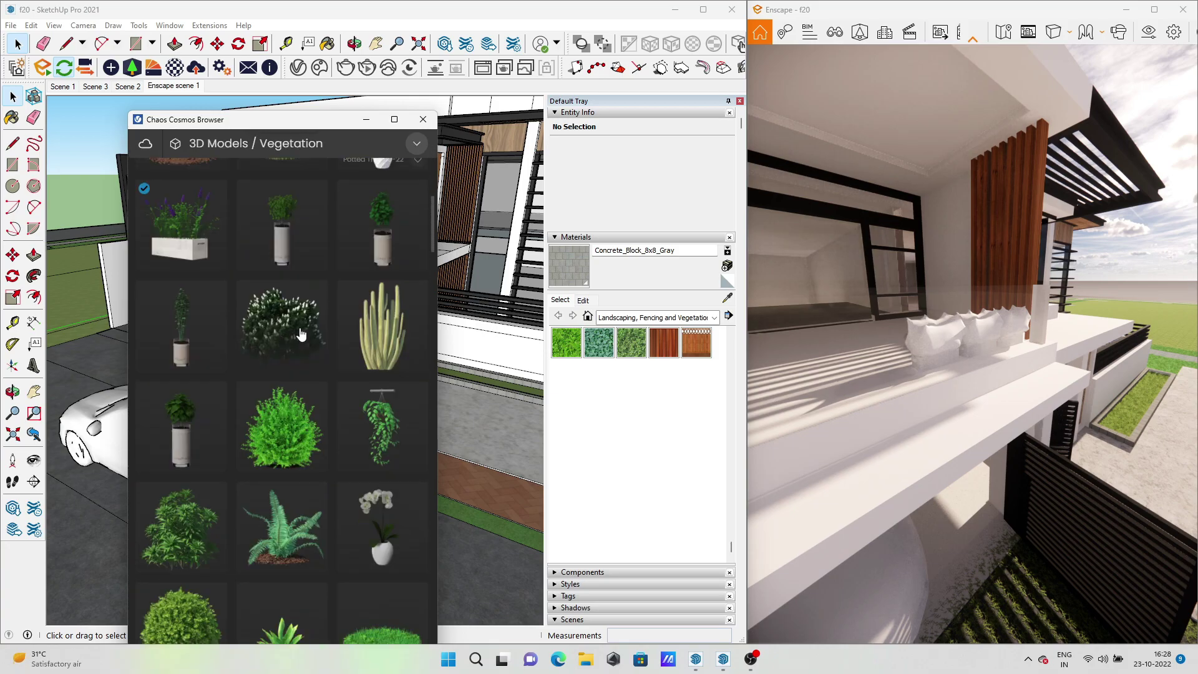
scroll(269, 339, down, 3)
click(234, 339)
click(260, 489)
scroll(383, 451, up, 3)
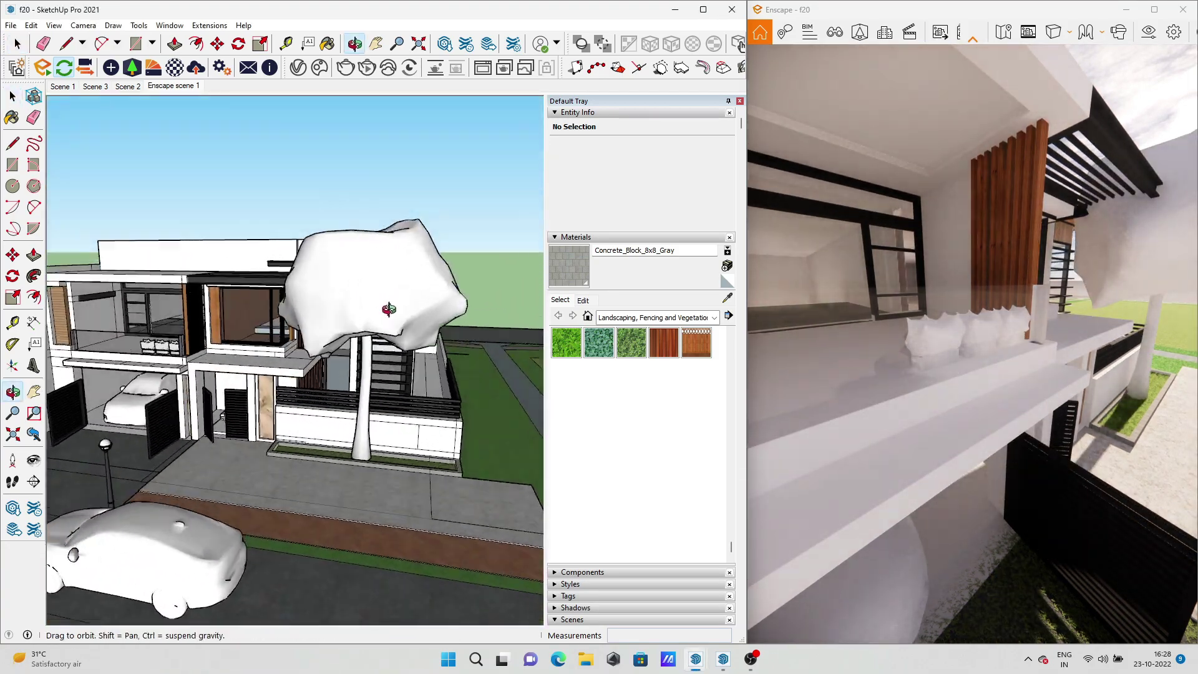
click(317, 481)
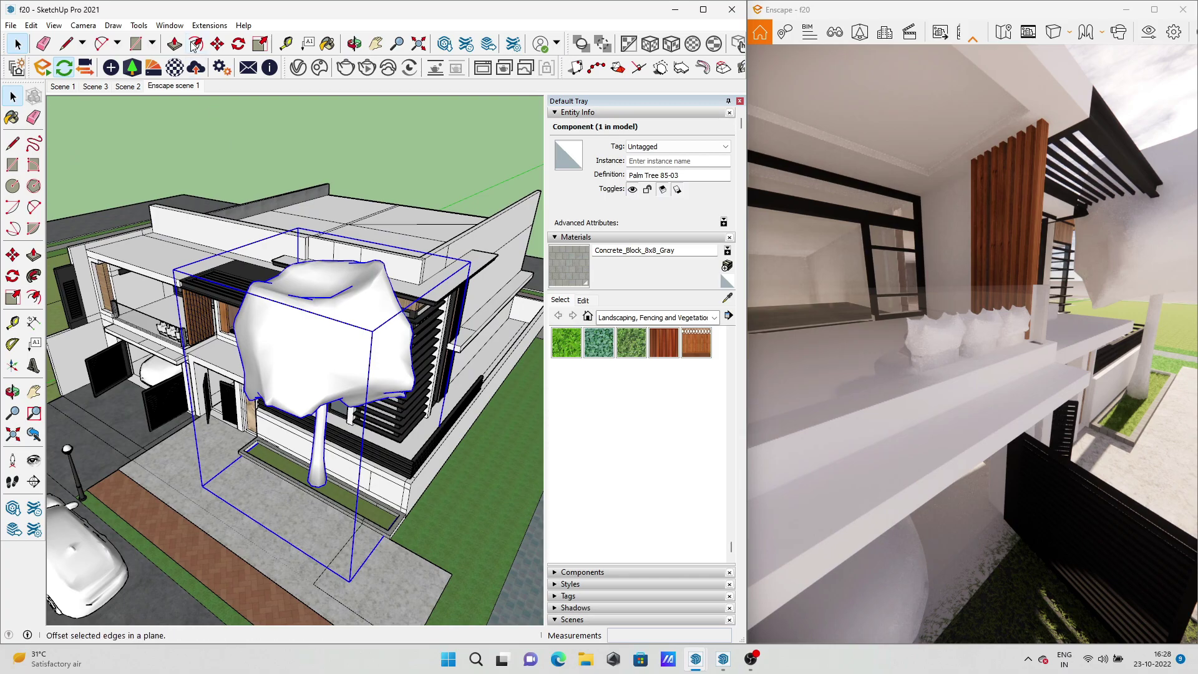
Scale the palm tree down and move it into the front planter
click(350, 581)
mouse_move(350, 582)
middle_down()
mouse_move(262, 450)
mouse_move(313, 312)
middle_up()
scroll(262, 449, up, 3)
key(m)
click(247, 465)
scroll(375, 181, down, 3)
key(space)
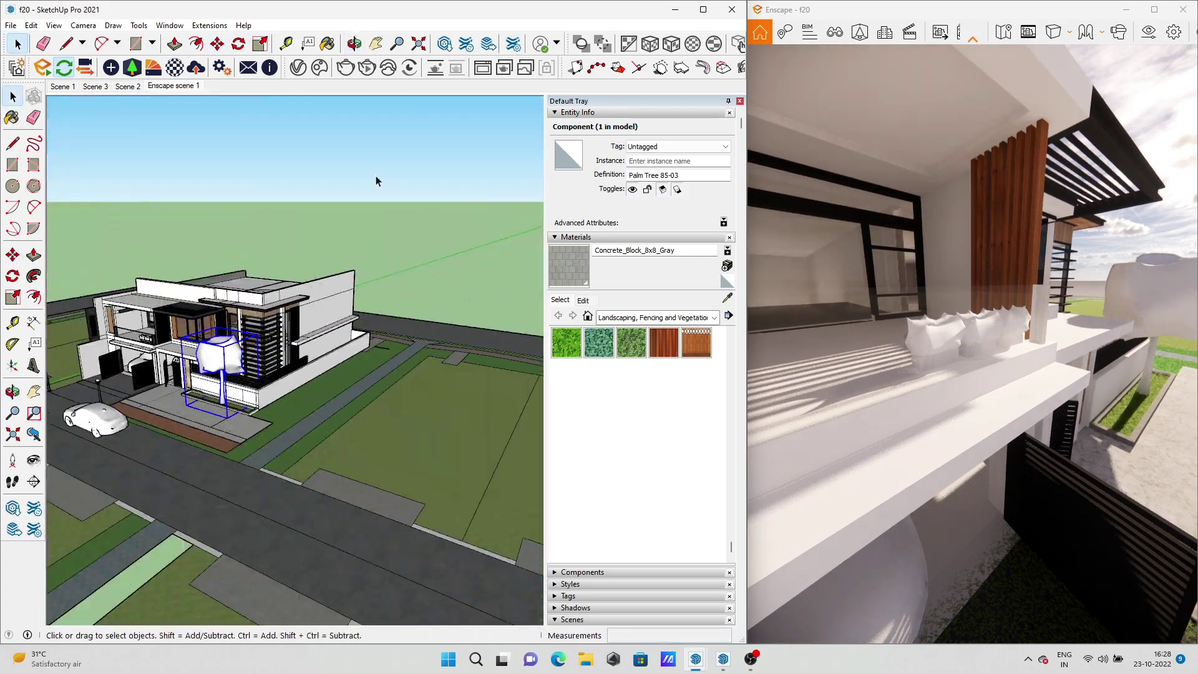
click(375, 182)
scroll(239, 287, up, 3)
Open the Vegetation category of the Enscape Asset Library and browse the trees
click(131, 66)
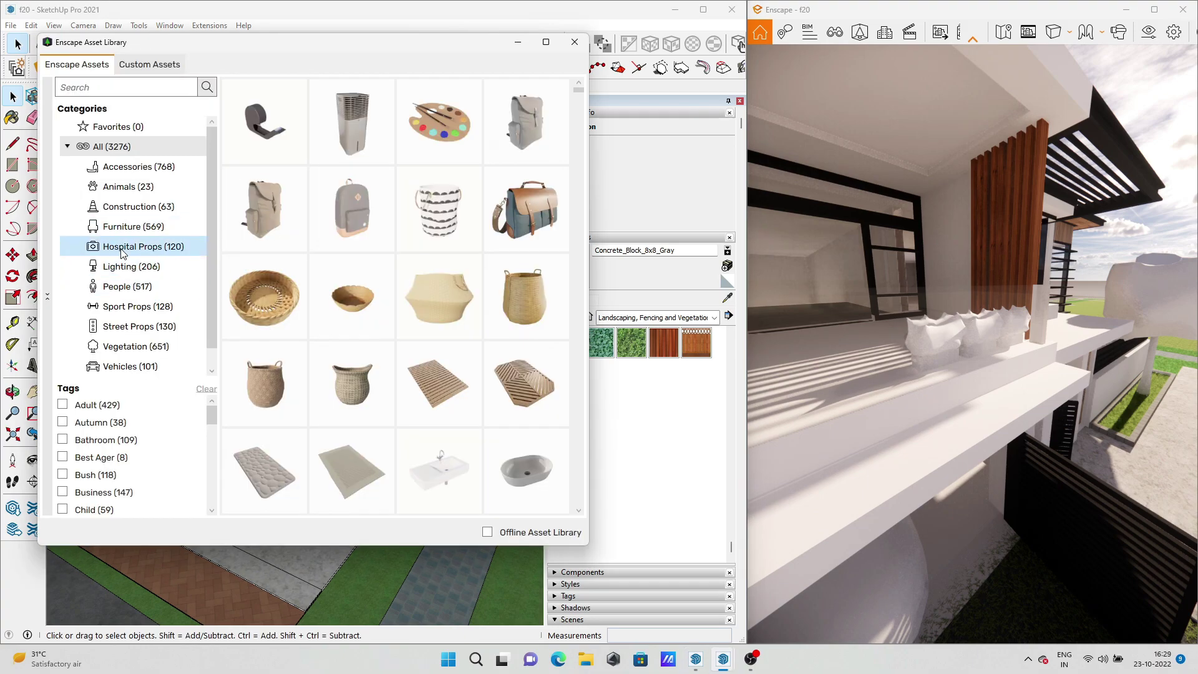
click(134, 347)
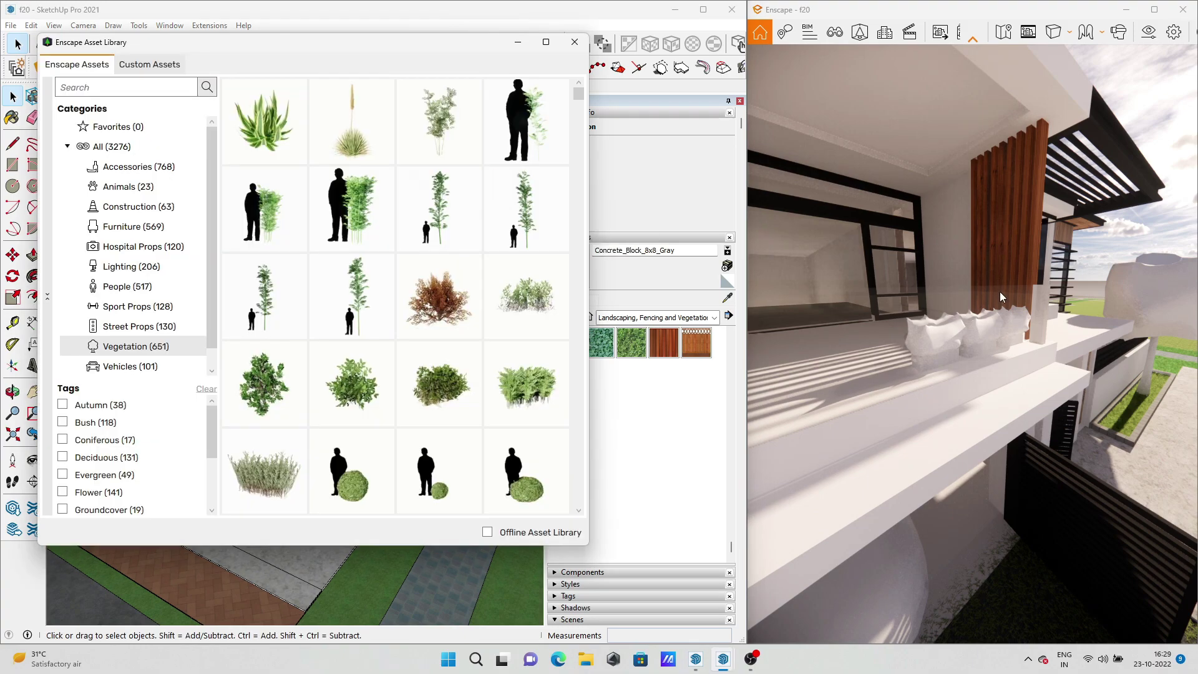
click(517, 44)
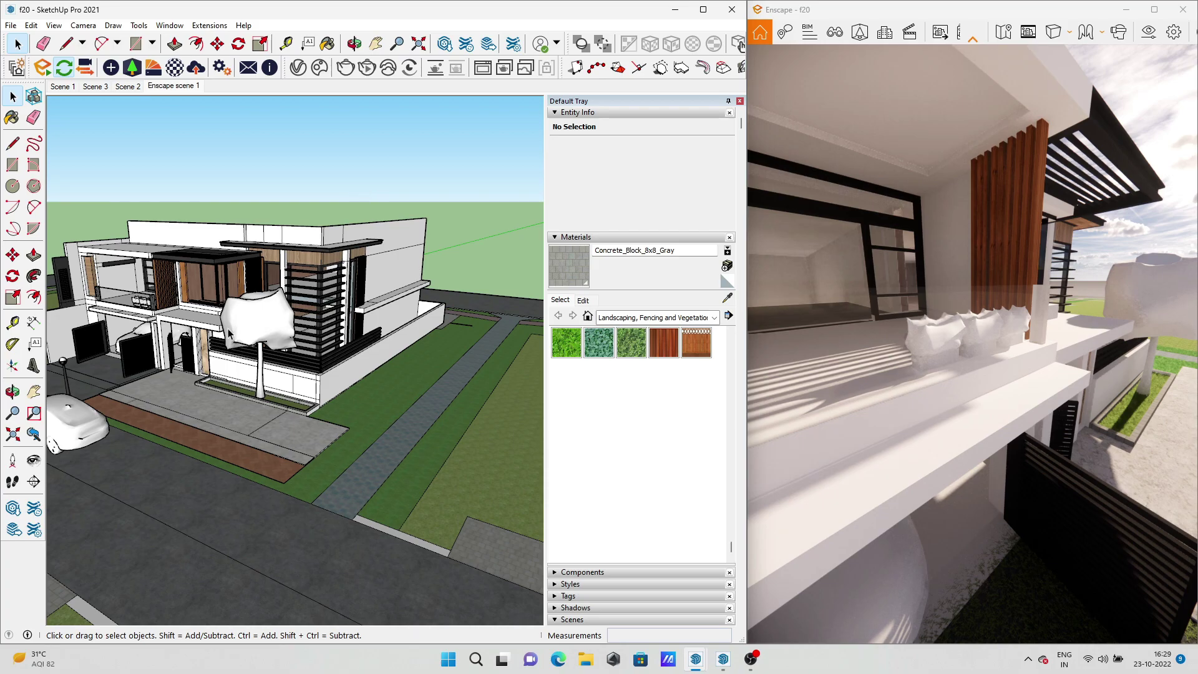
middle_drag(228, 334, 374, 368)
scroll(402, 377, up, 3)
click(402, 376)
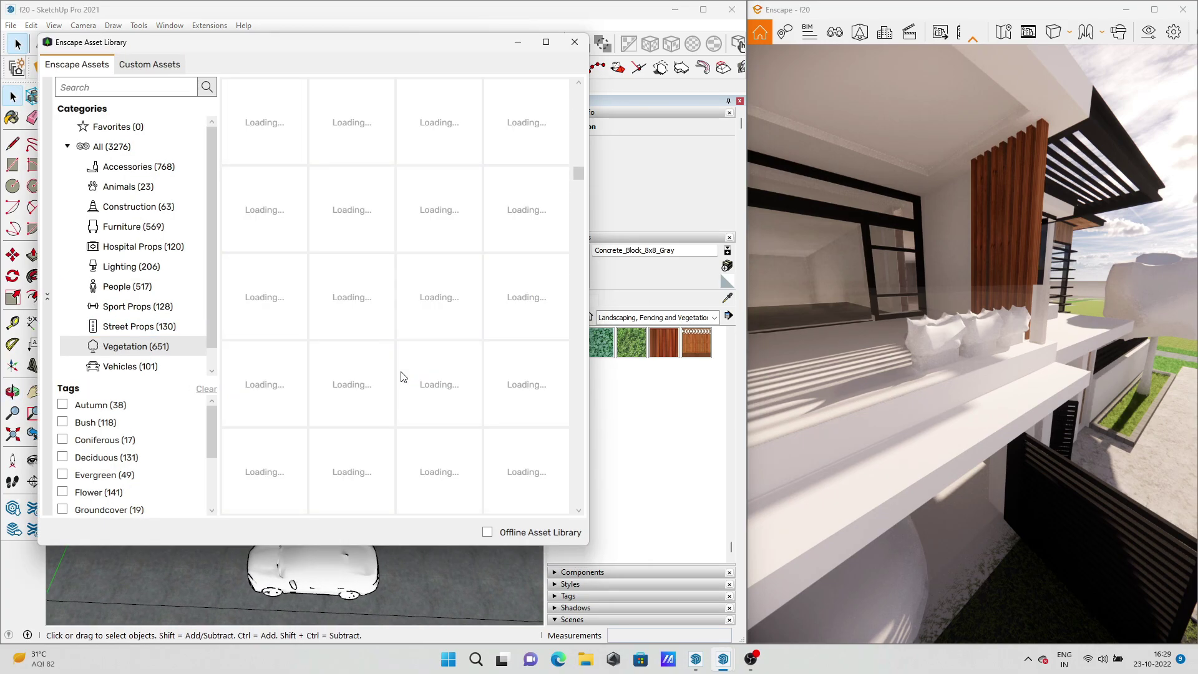
scroll(401, 376, down, 5)
scroll(406, 362, down, 5)
scroll(350, 374, down, 3)
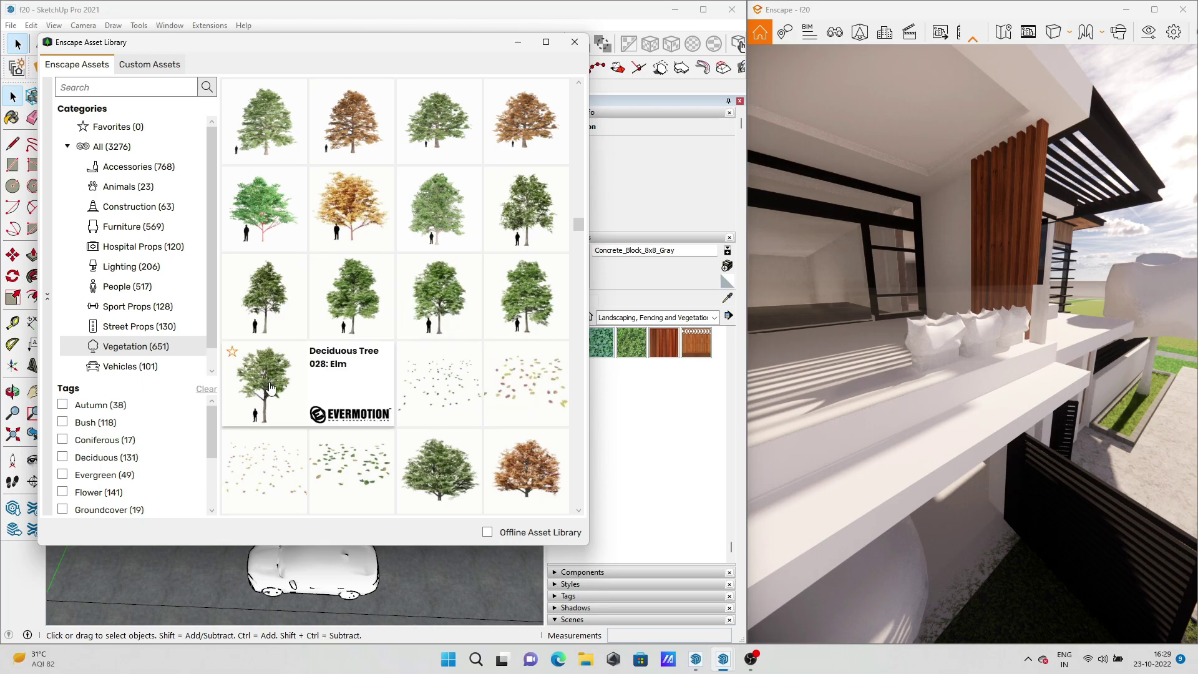
Plant Deciduous Tree 023: Elm copies on the lawns around the house
click(544, 211)
scroll(450, 281, up, 5)
scroll(262, 310, down, 3)
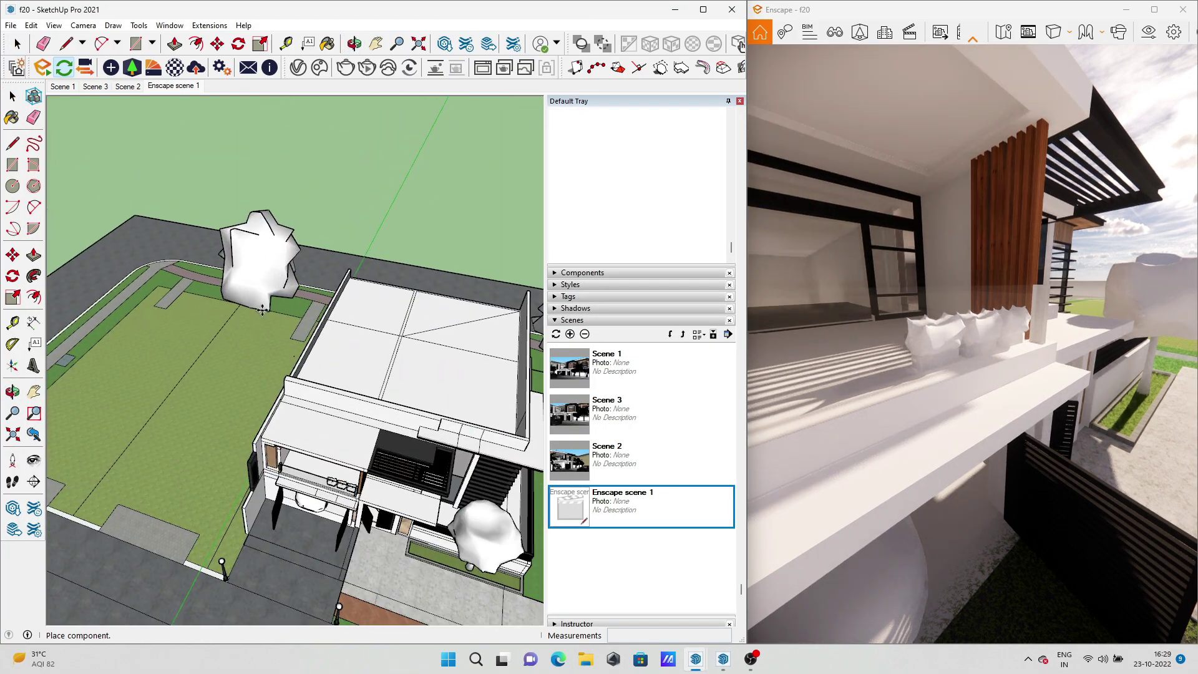
click(263, 310)
scroll(262, 310, down, 3)
scroll(250, 350, down, 3)
scroll(220, 372, up, 2)
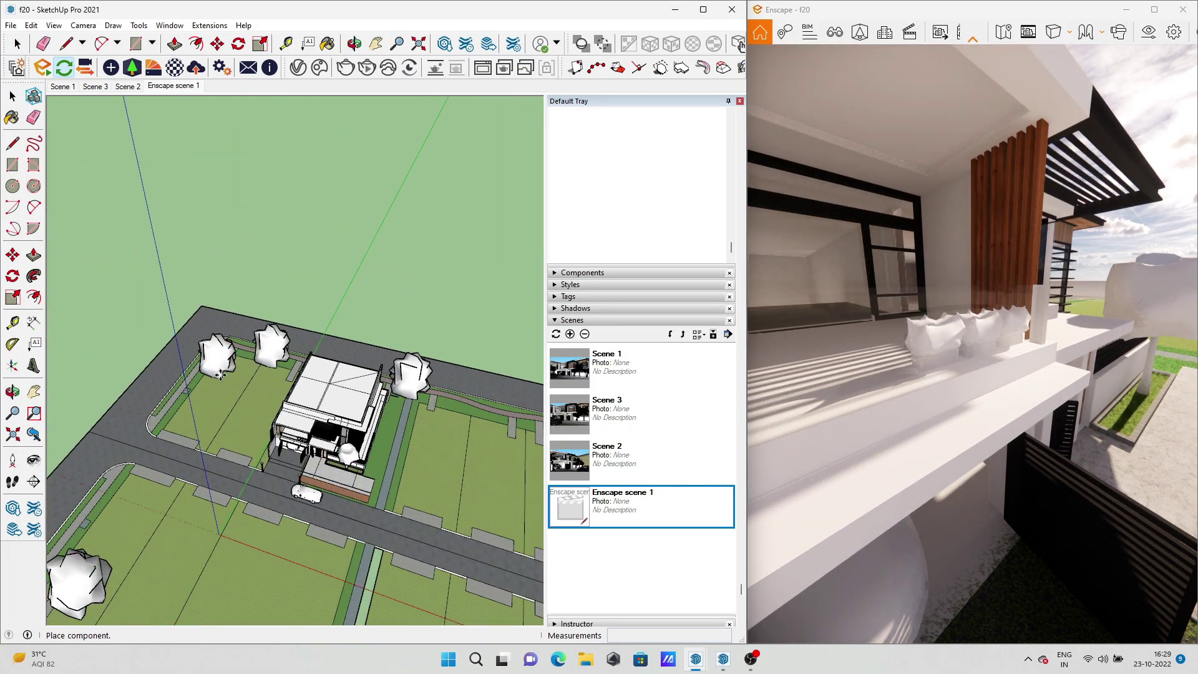
scroll(250, 406, up, 2)
key(space)
scroll(187, 219, up, 2)
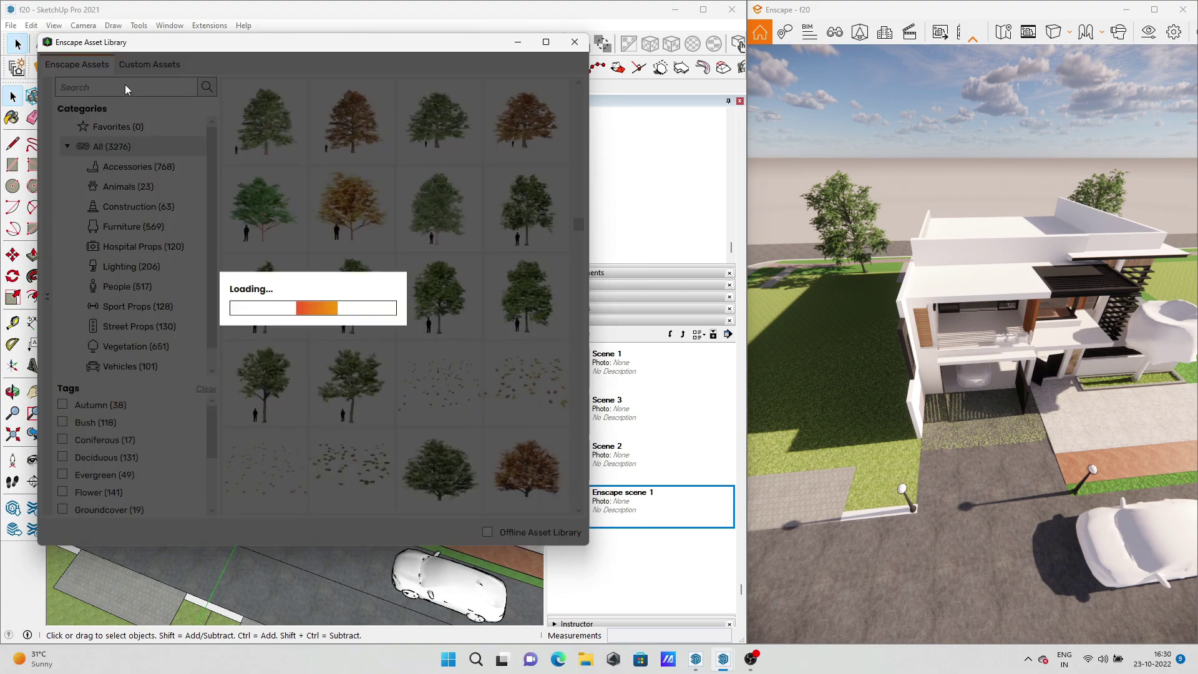
Search 'hou', then place and scale the Family House asset on the neighbouring plot
text(hou)
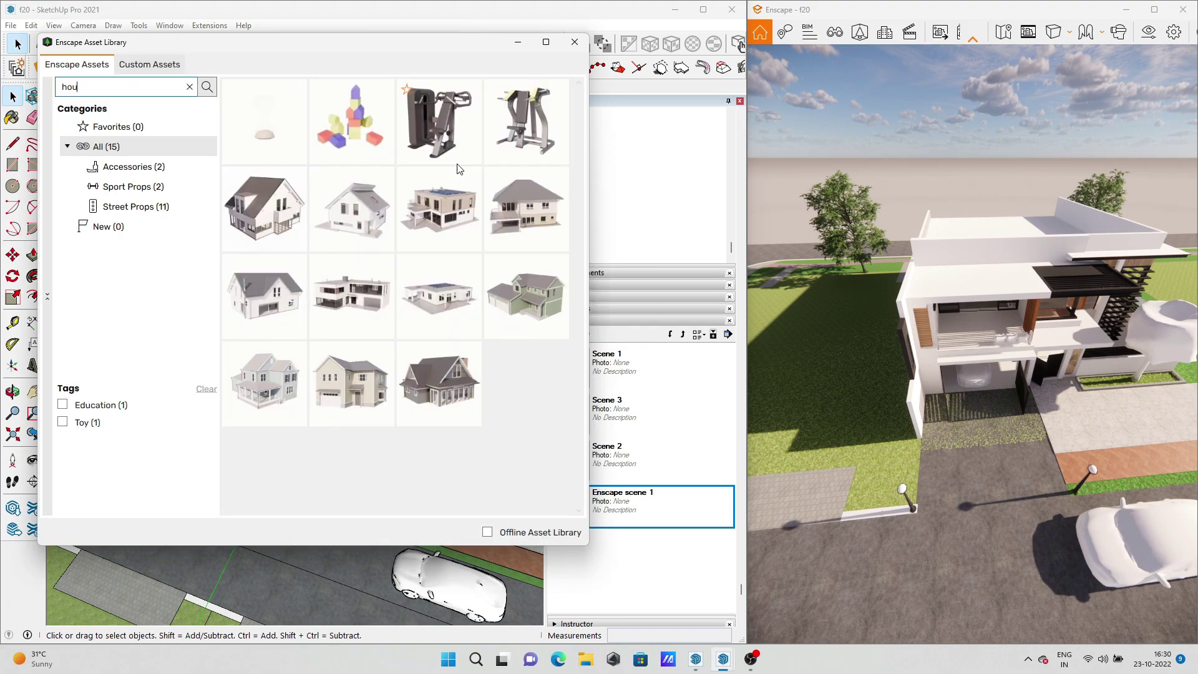
click(263, 389)
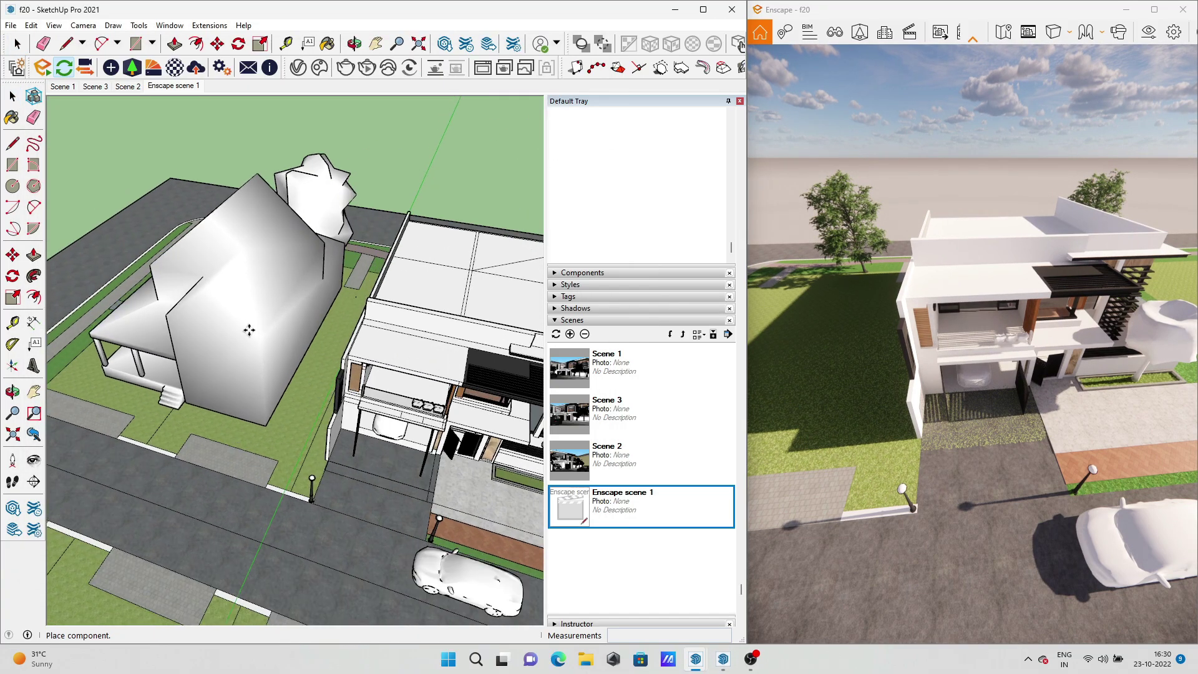
click(287, 350)
click(520, 43)
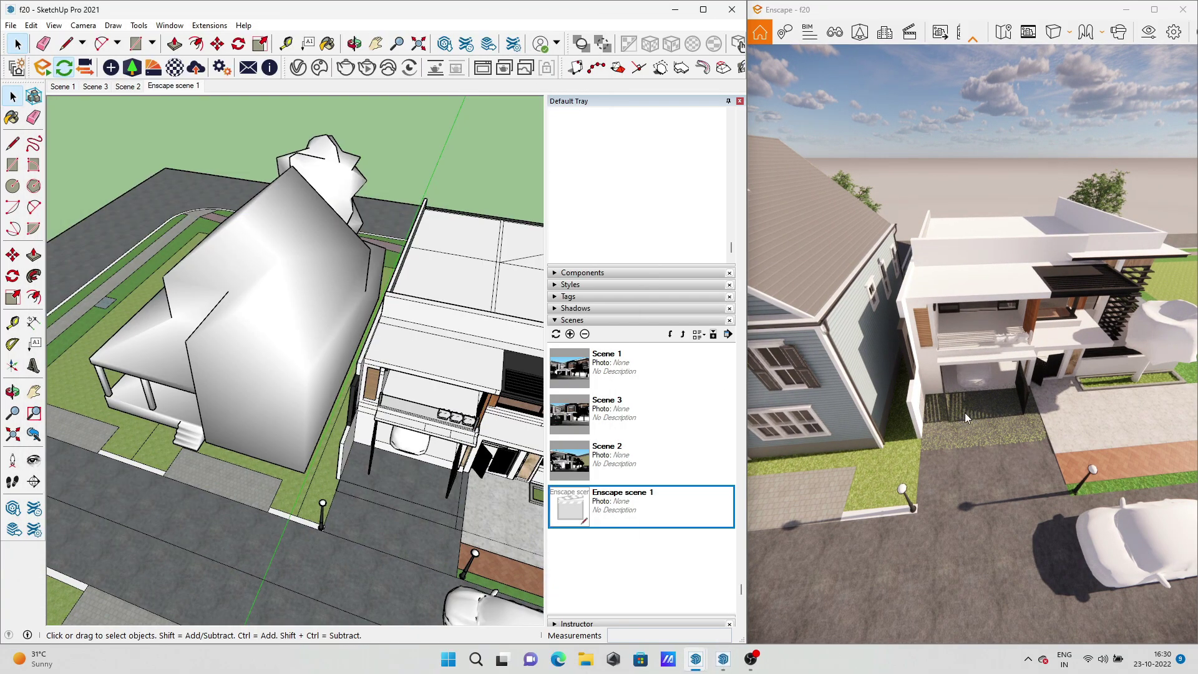
click(249, 312)
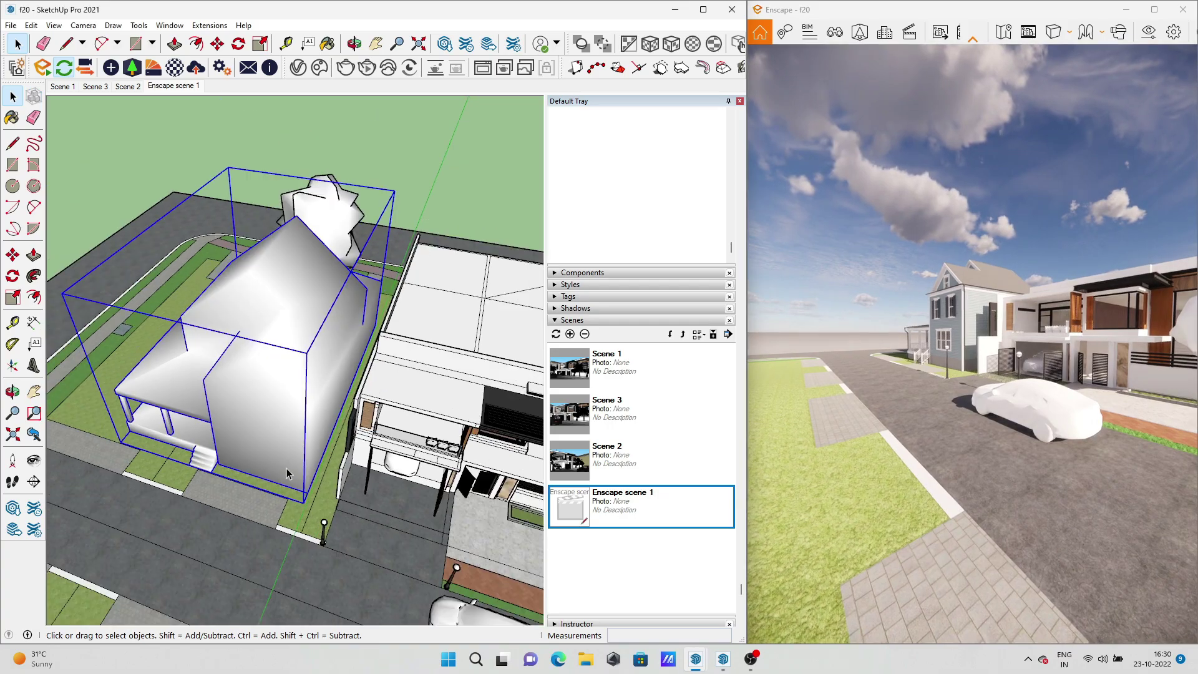
scroll(293, 499, down, 2)
key(space)
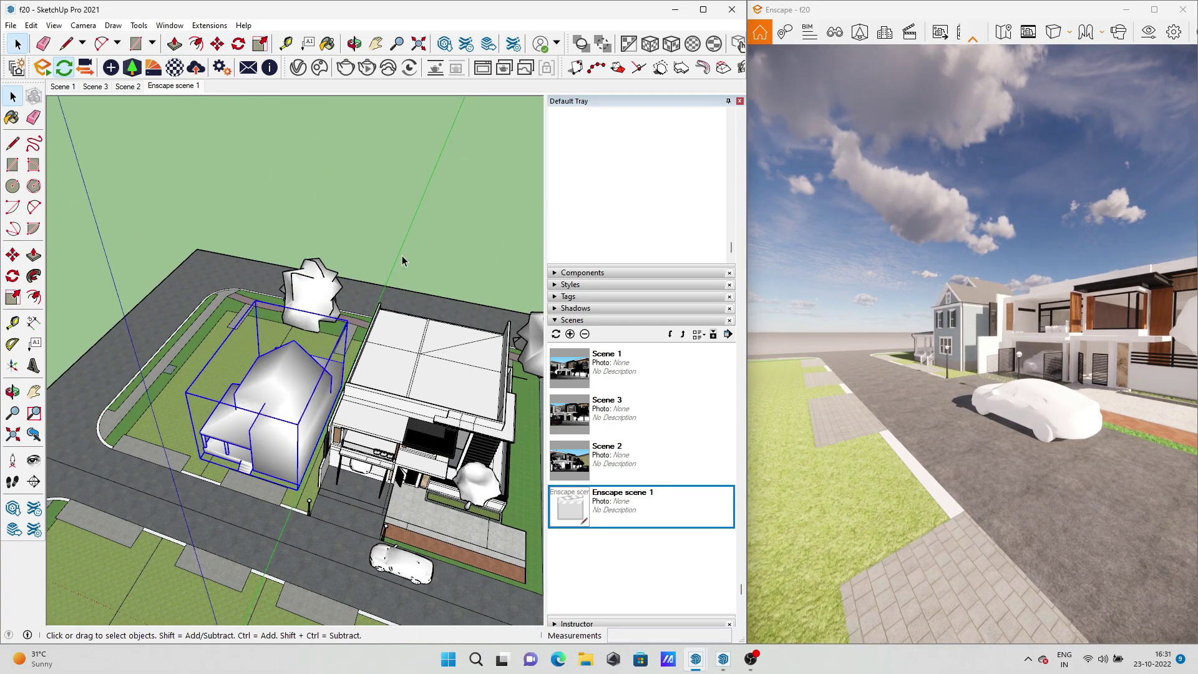
scroll(288, 374, up, 5)
mouse_move(286, 420)
middle_down()
mouse_move(260, 266)
mouse_move(312, 188)
middle_up()
key(space)
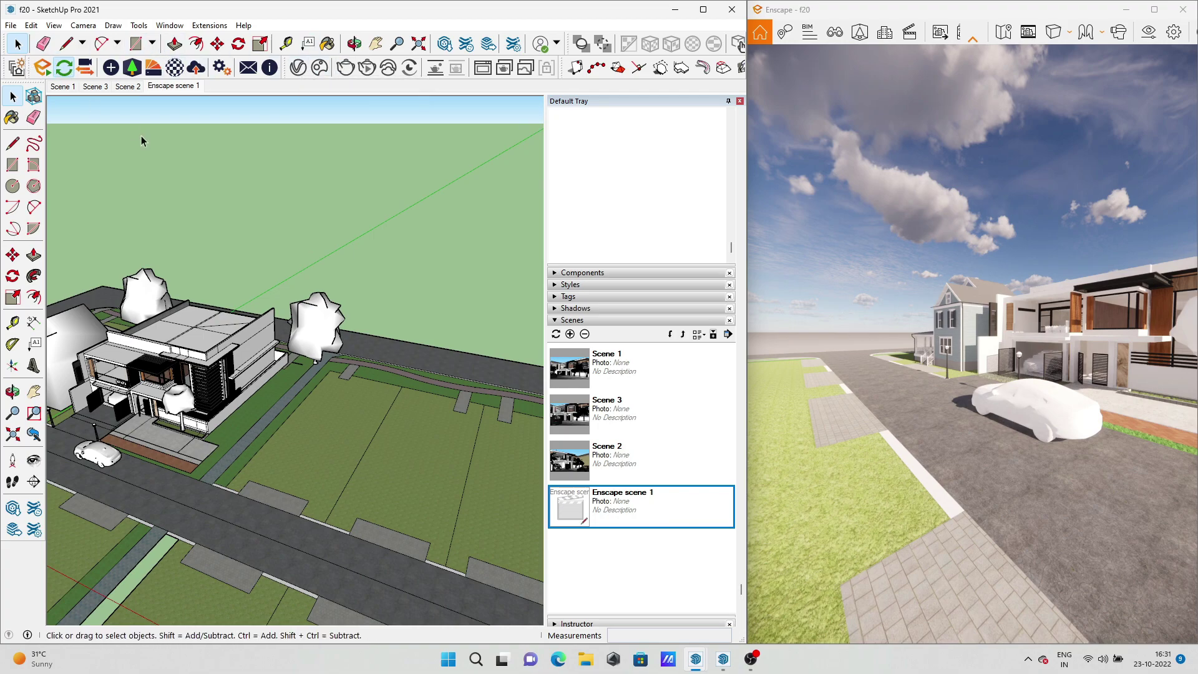
Place a second large building, move it onto the adjacent plot, and switch to Scene 2
click(153, 67)
click(442, 201)
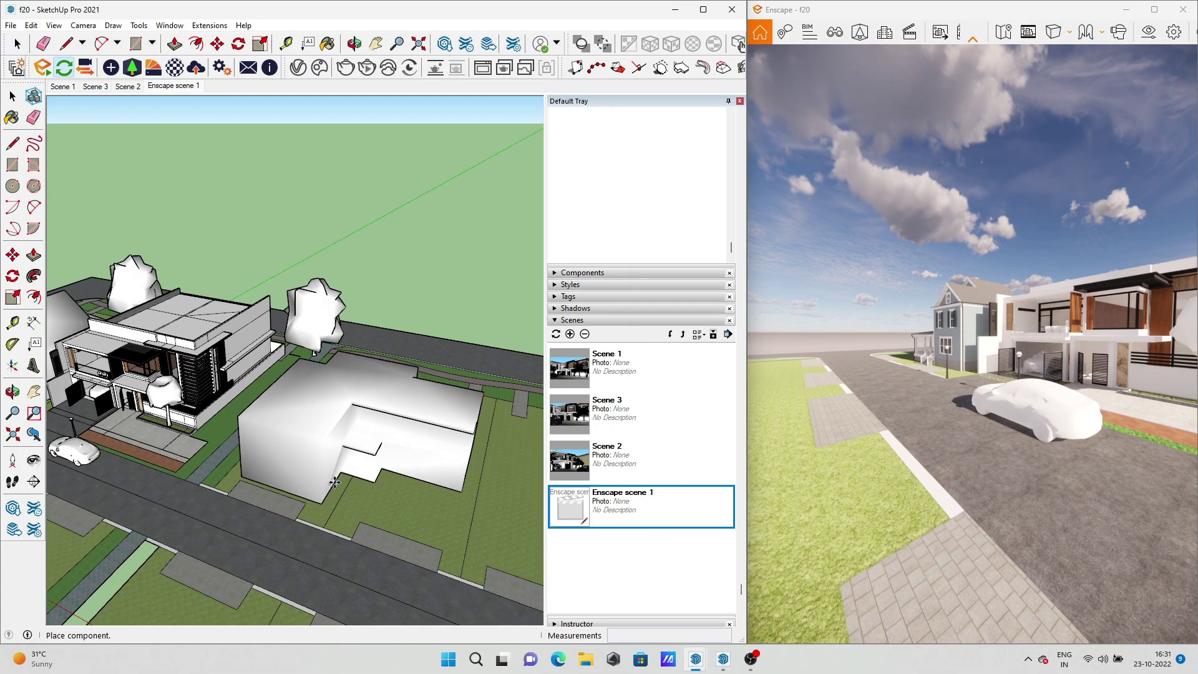
click(303, 476)
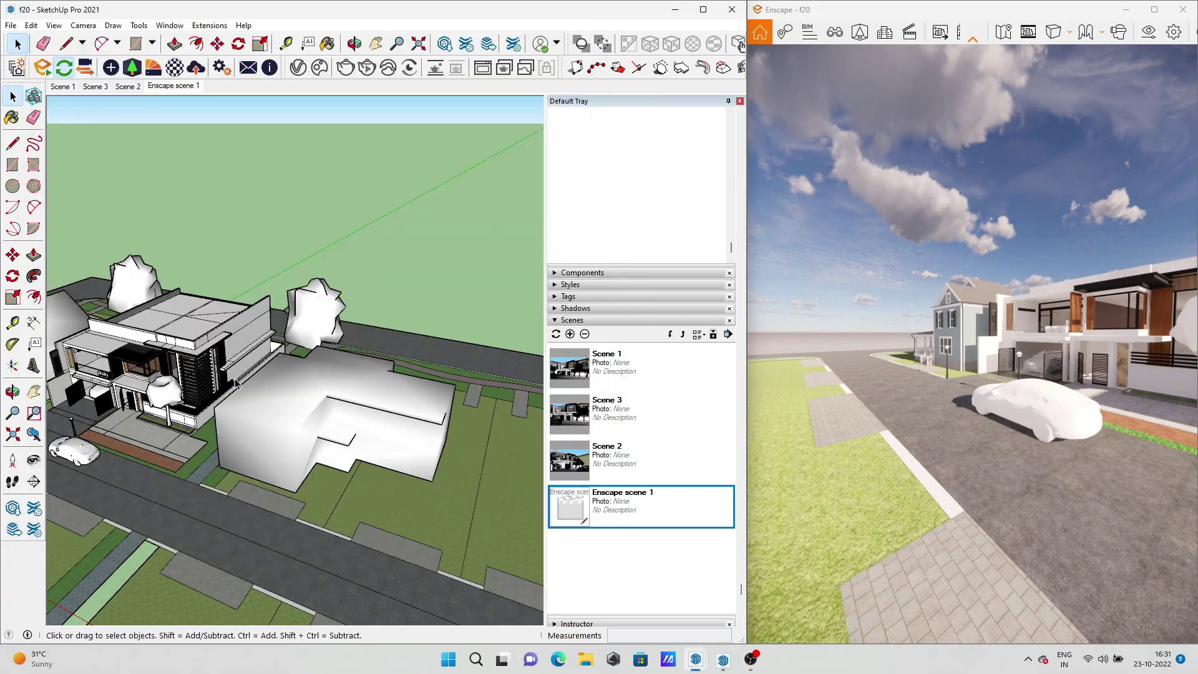
scroll(214, 169, up, 5)
middle_drag(214, 169, 125, 106)
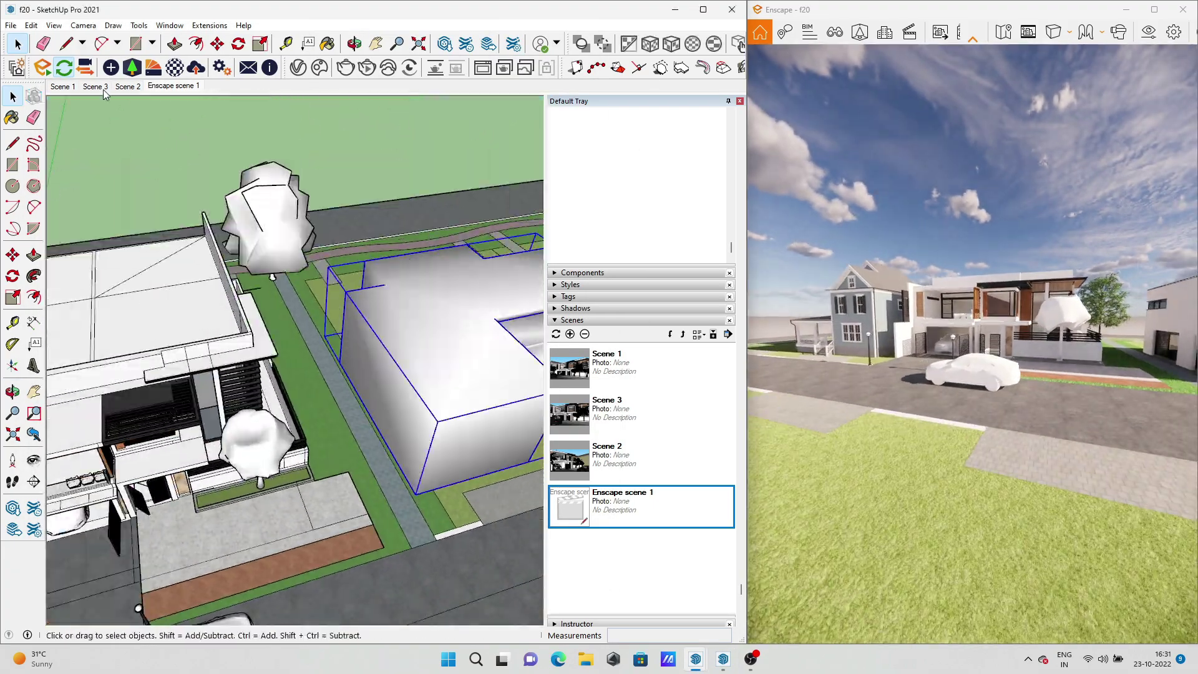
click(419, 485)
mouse_move(374, 350)
middle_down()
mouse_move(173, 317)
mouse_move(125, 262)
middle_up()
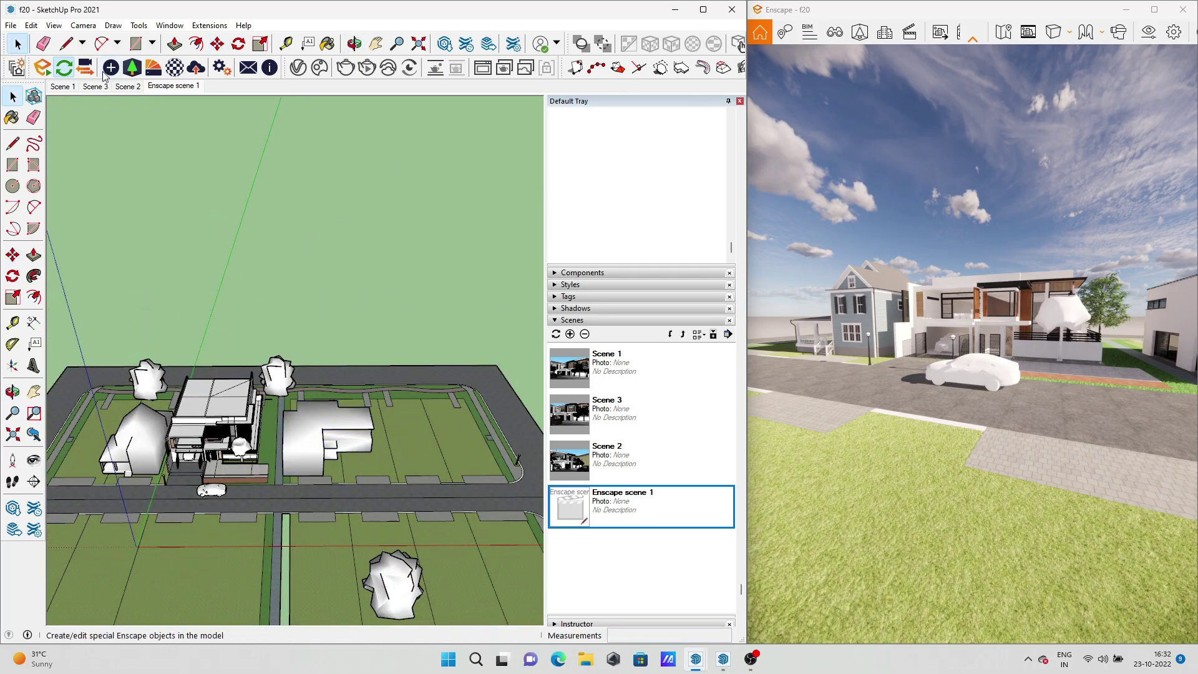
click(62, 86)
From an aerial view of Scene 2, select the neighbouring building for moving
click(128, 86)
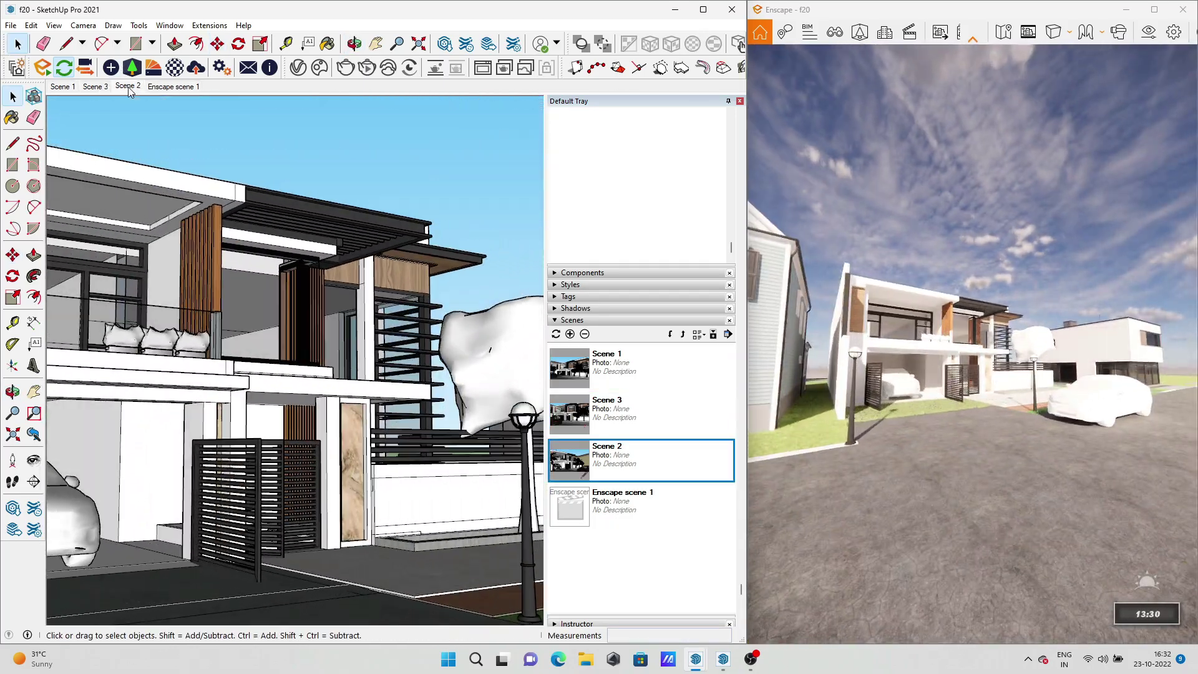
shift+middle_drag(324, 238, 319, 299)
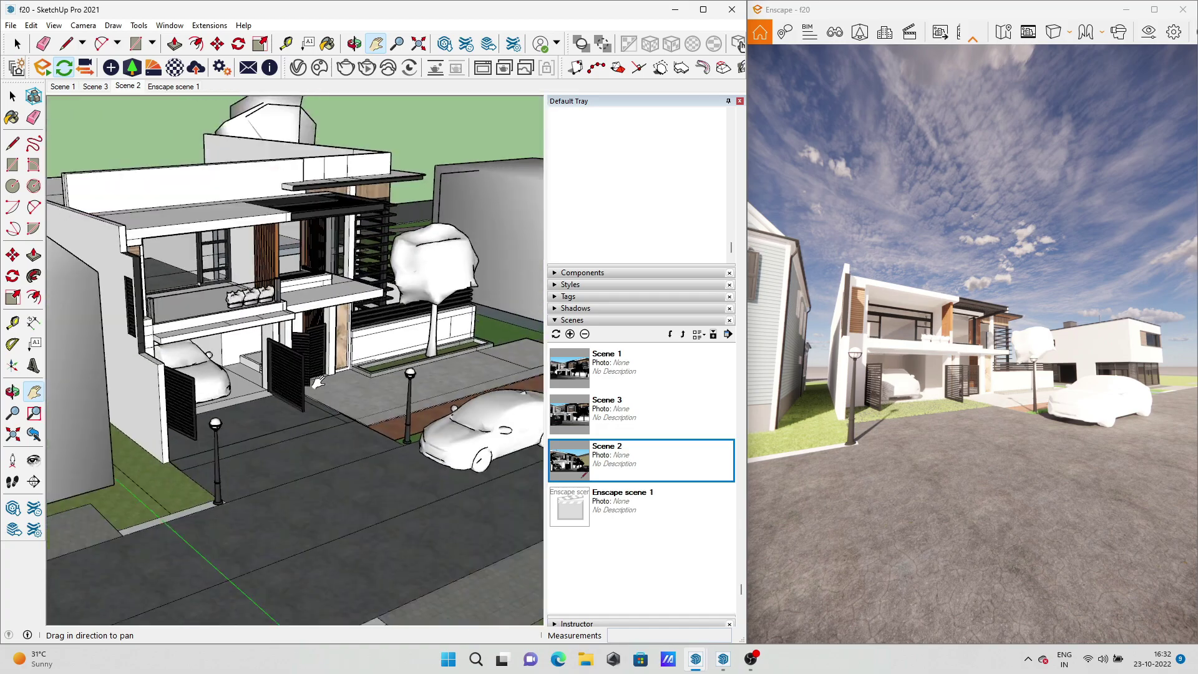
middle_drag(250, 281, 231, 359)
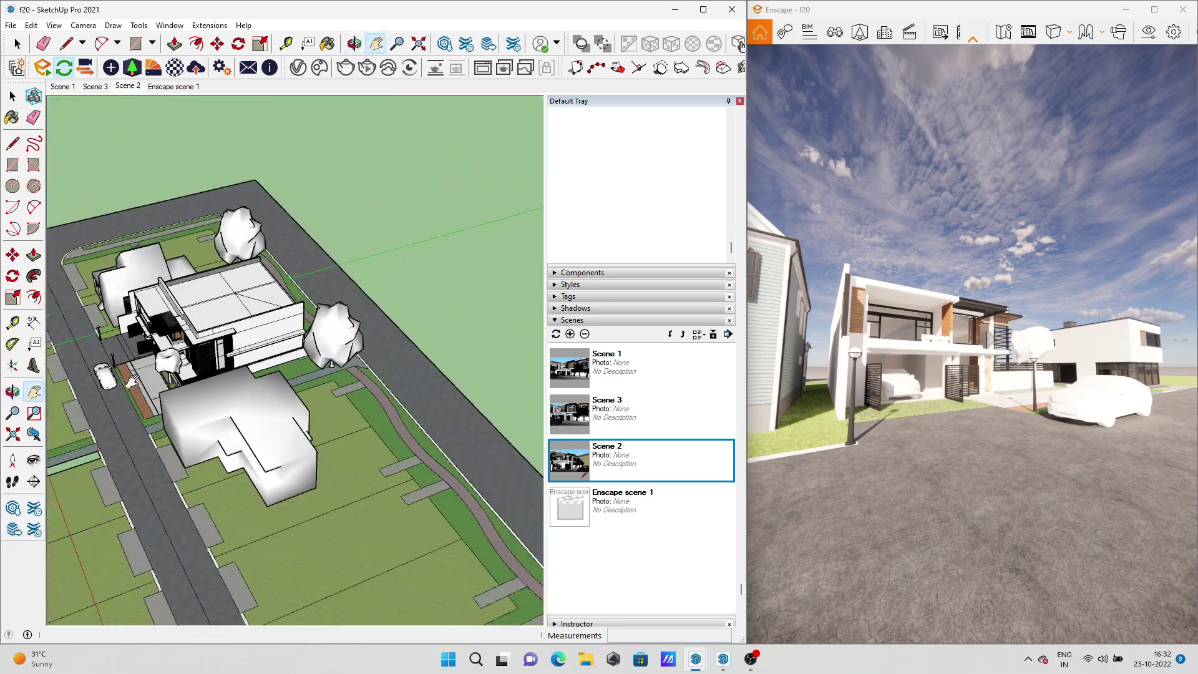
key(space)
click(231, 359)
click(246, 47)
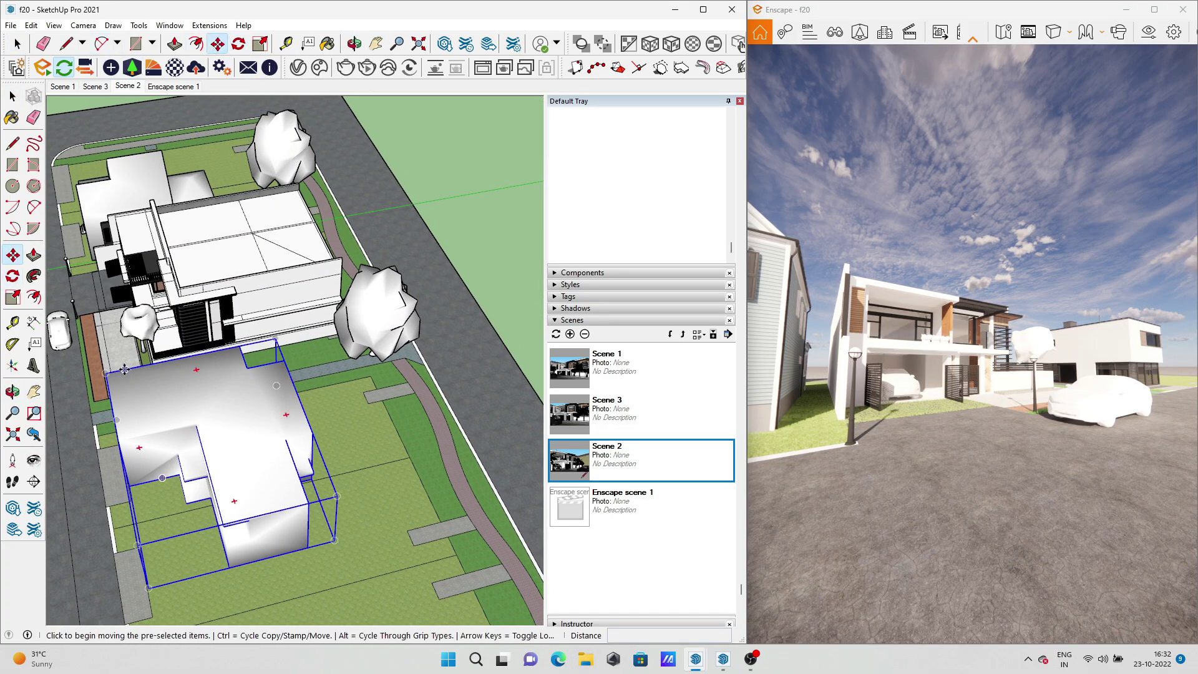
Move the neighbouring white building onto its new plot below the modern house
middle_drag(294, 355, 234, 344)
key(ctrl)
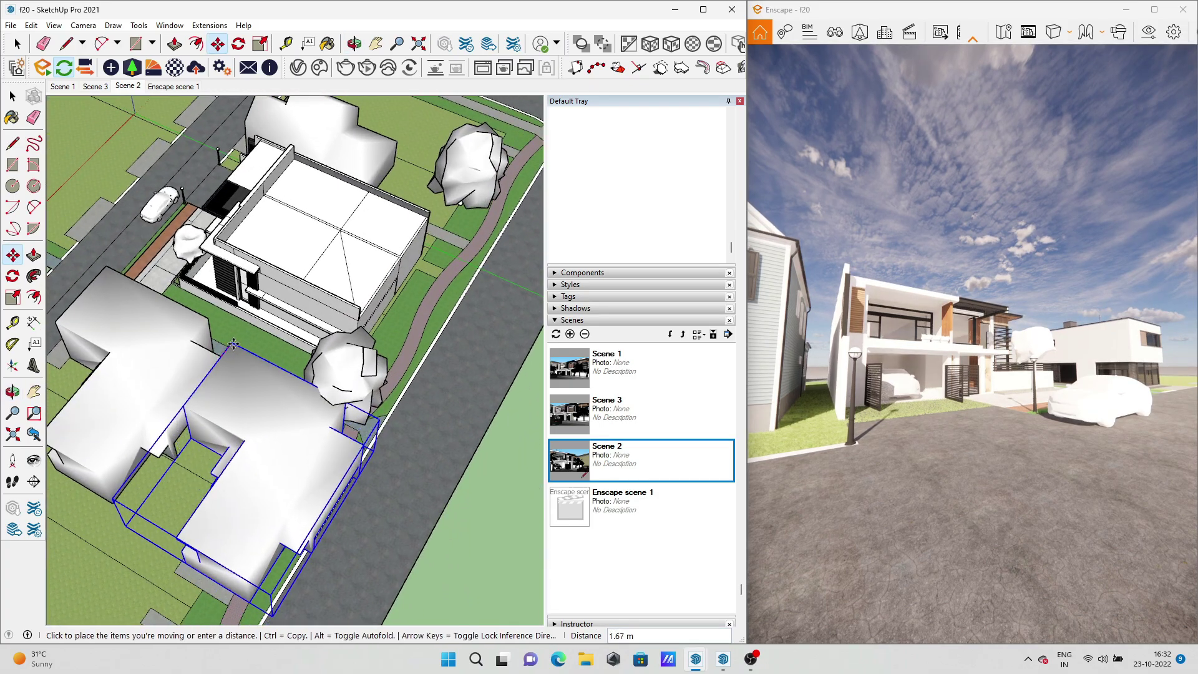
click(243, 386)
mouse_move(242, 386)
middle_down()
mouse_move(218, 317)
mouse_move(215, 409)
mouse_move(214, 309)
mouse_move(156, 281)
mouse_move(498, 420)
middle_up()
click(213, 289)
click(249, 375)
scroll(216, 410, down, 3)
scroll(213, 309, up, 3)
key(m)
scroll(190, 333, down, 3)
key(space)
scroll(156, 281, up, 3)
scroll(498, 420, up, 3)
Place another white house from the Enscape Asset Library and slide it beside the first
click(132, 66)
click(396, 329)
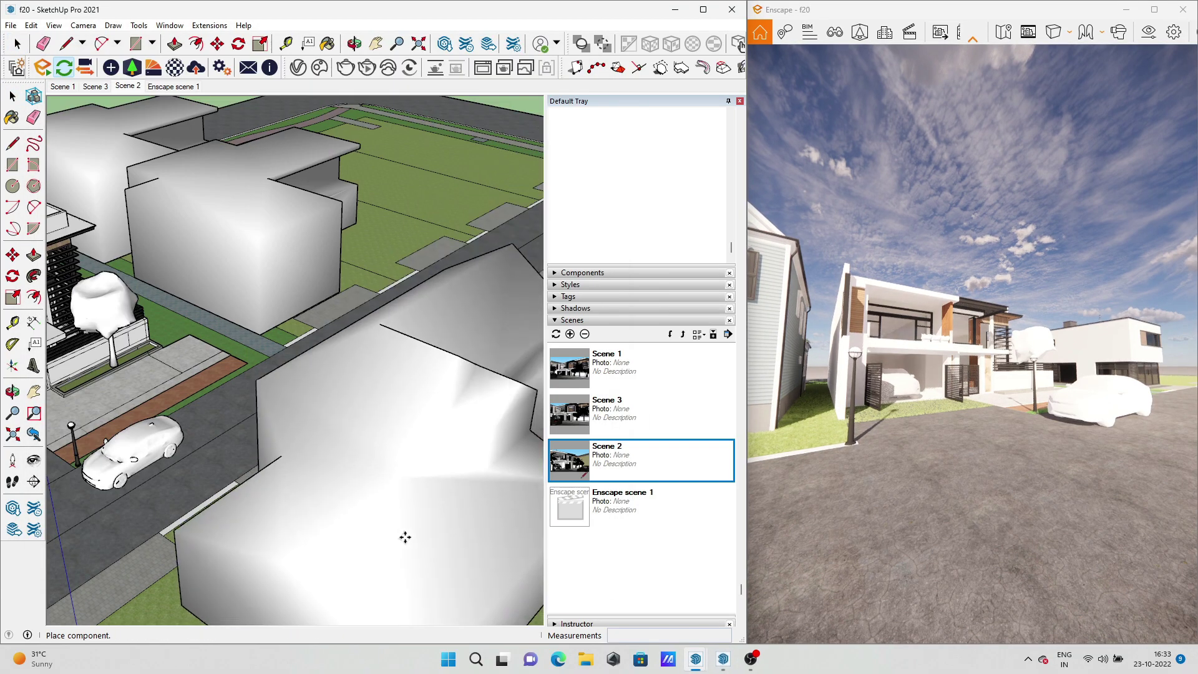
scroll(405, 537, down, 2)
click(478, 546)
key(Escape)
mouse_move(478, 546)
middle_down()
mouse_move(400, 549)
mouse_move(185, 419)
middle_up()
key(m)
click(400, 549)
key(space)
scroll(394, 560, down, 2)
scroll(187, 350, down, 3)
scroll(192, 187, down, 2)
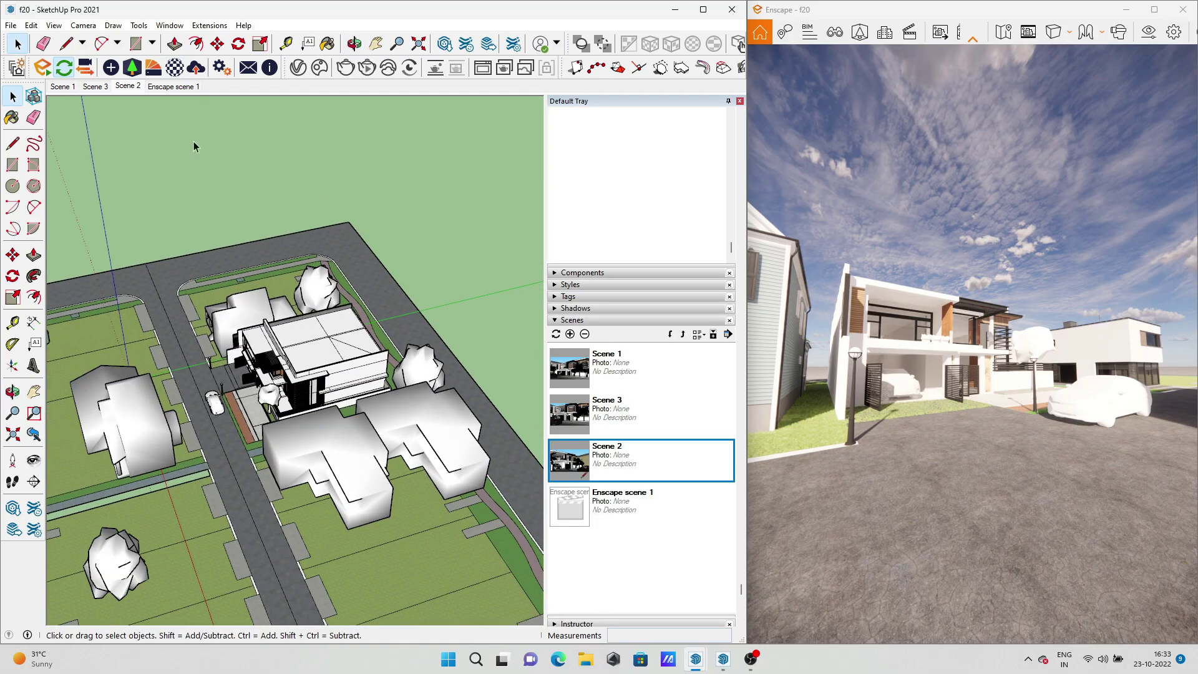
Plant a tree from the Enscape Vegetation assets beside the street
click(35, 99)
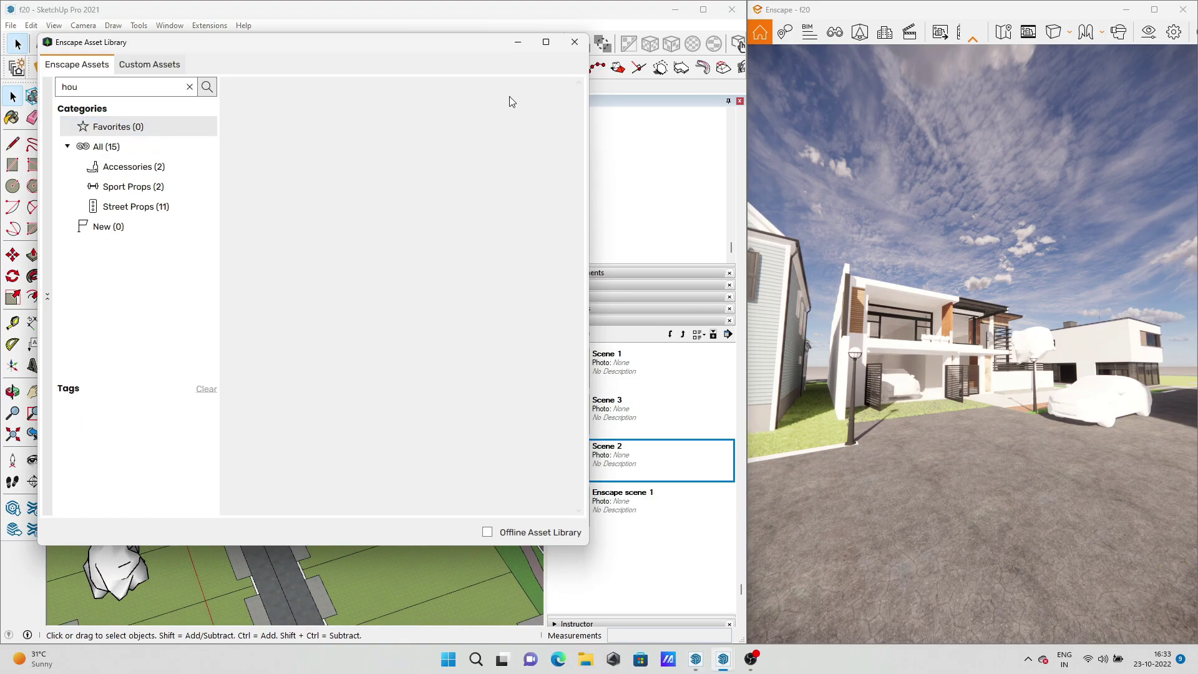
click(190, 87)
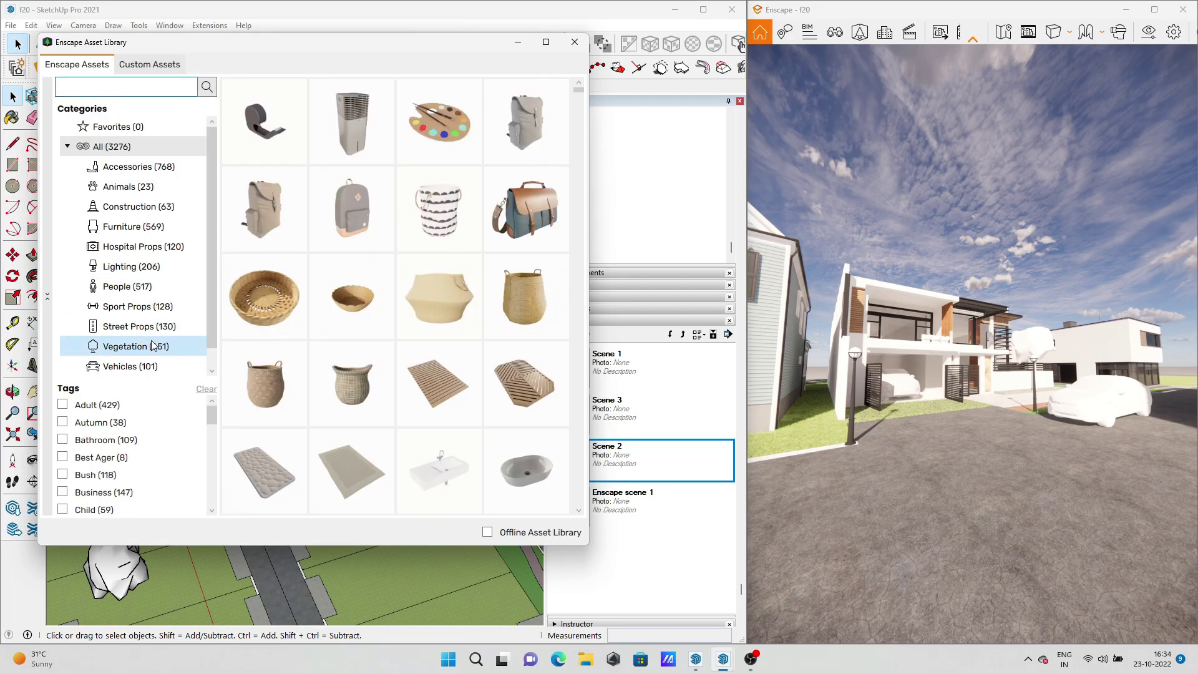
click(149, 345)
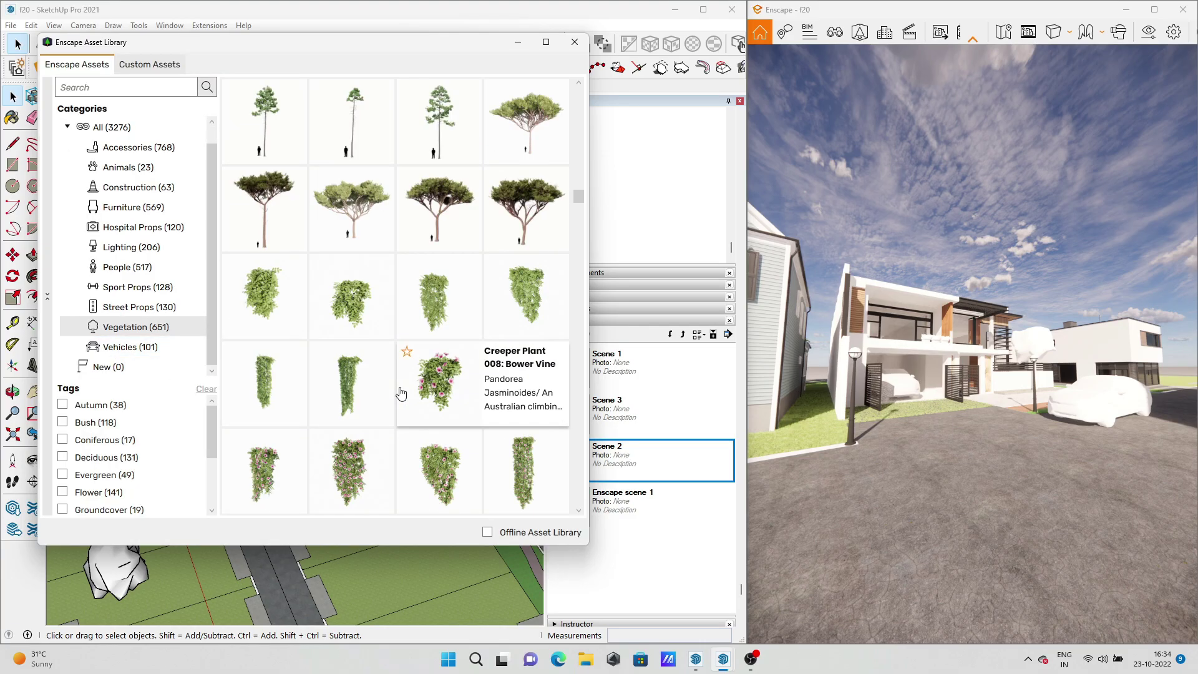
click(485, 218)
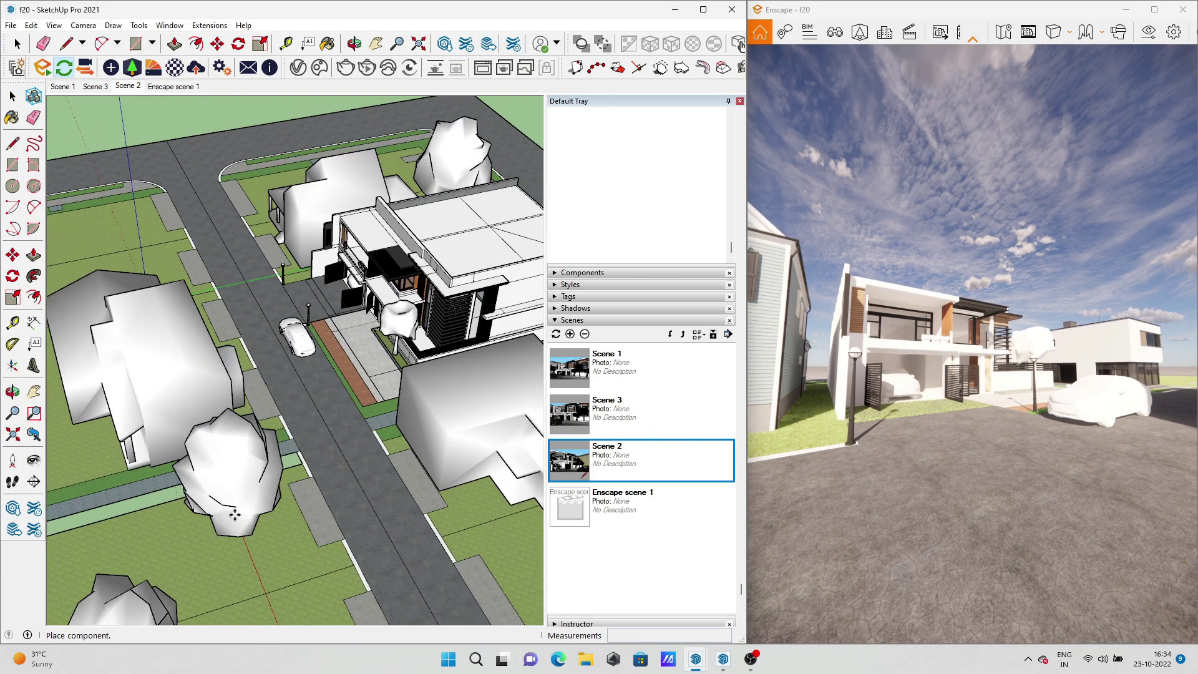
click(212, 248)
scroll(200, 312, down, 5)
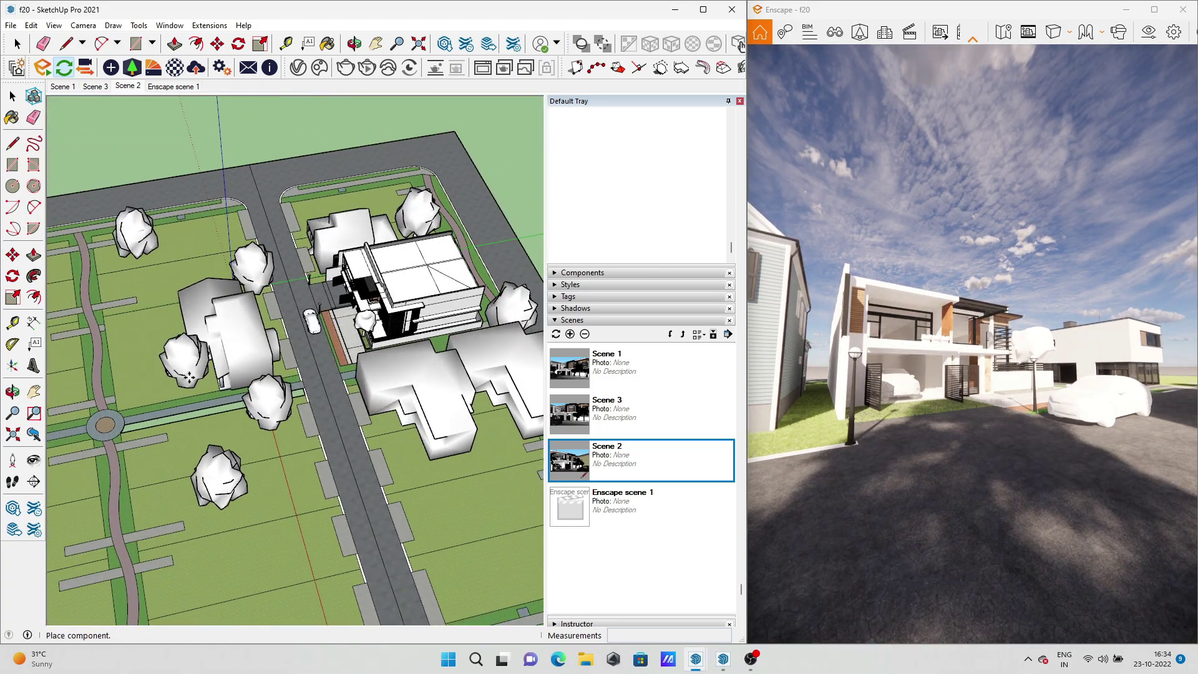
Plant two palm trees along the street from the vegetation assets
click(132, 67)
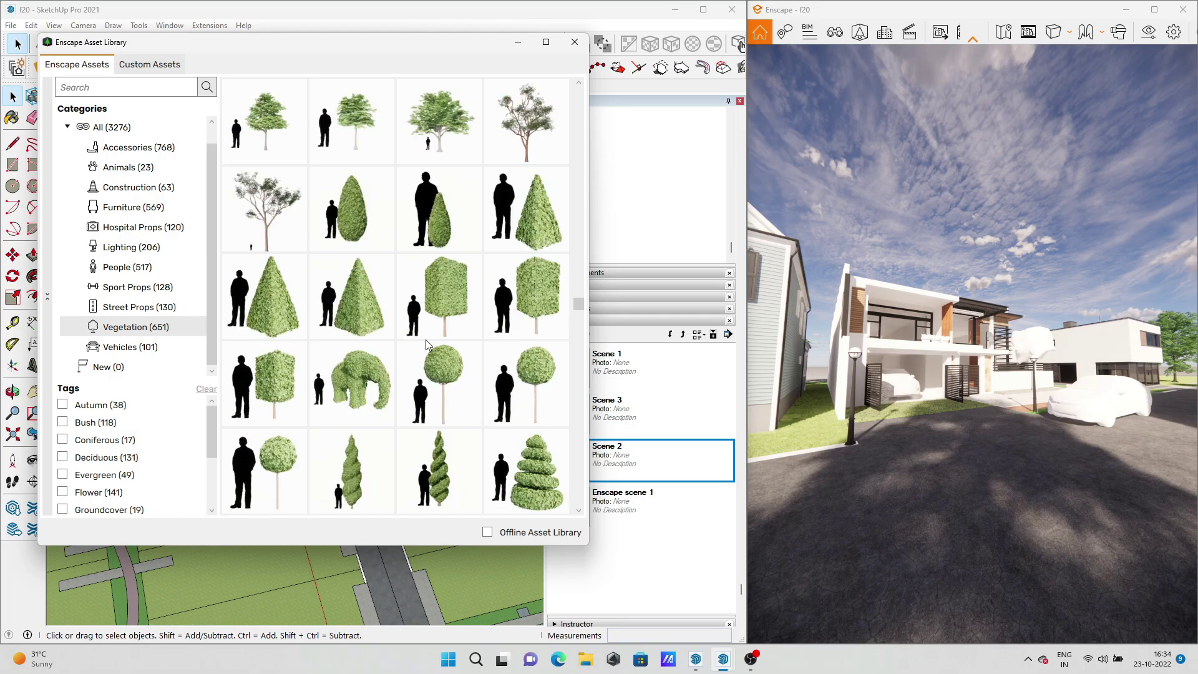
click(374, 231)
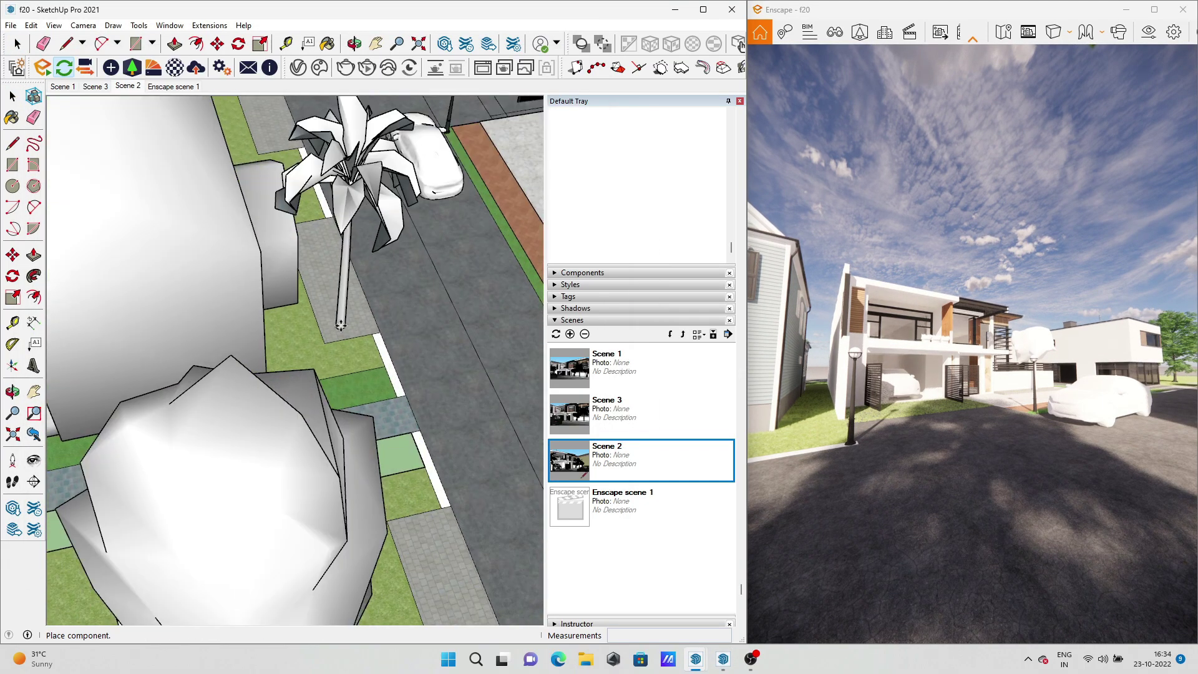
click(278, 327)
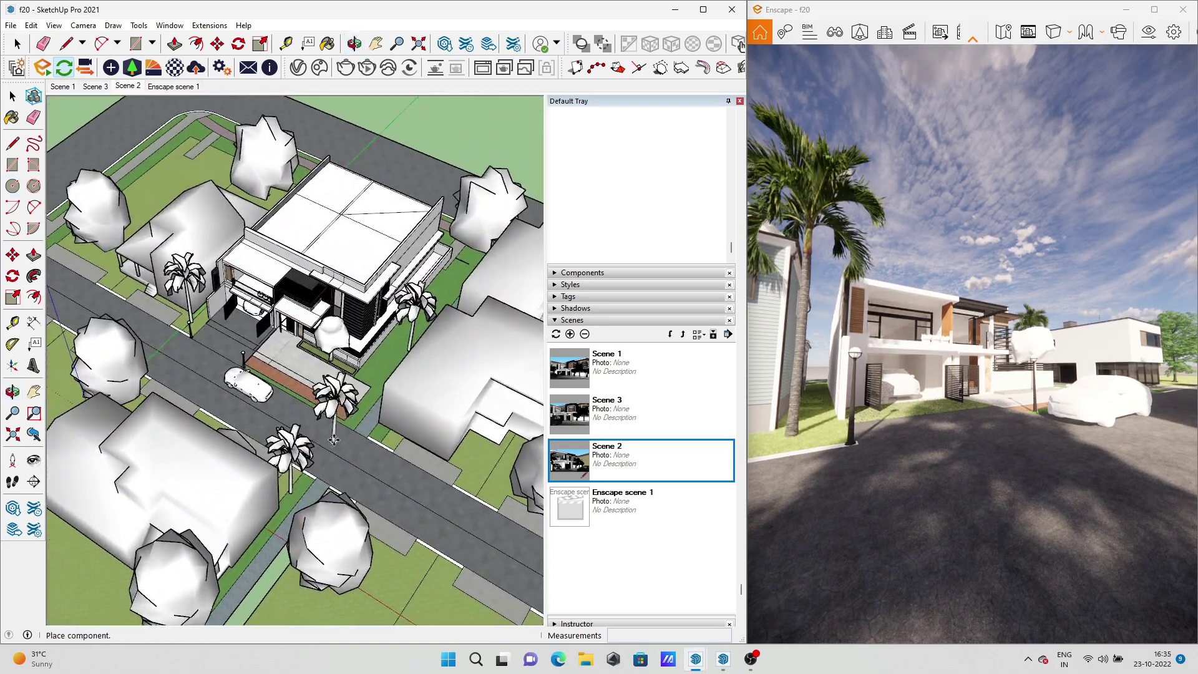
click(136, 73)
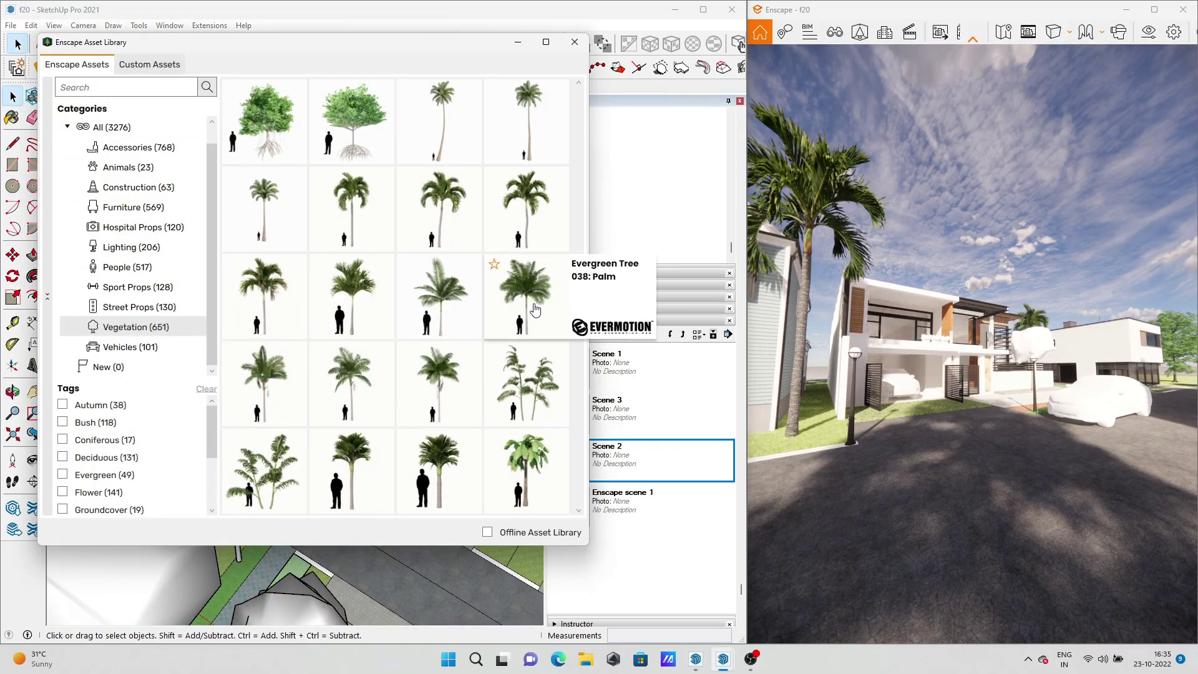
click(328, 265)
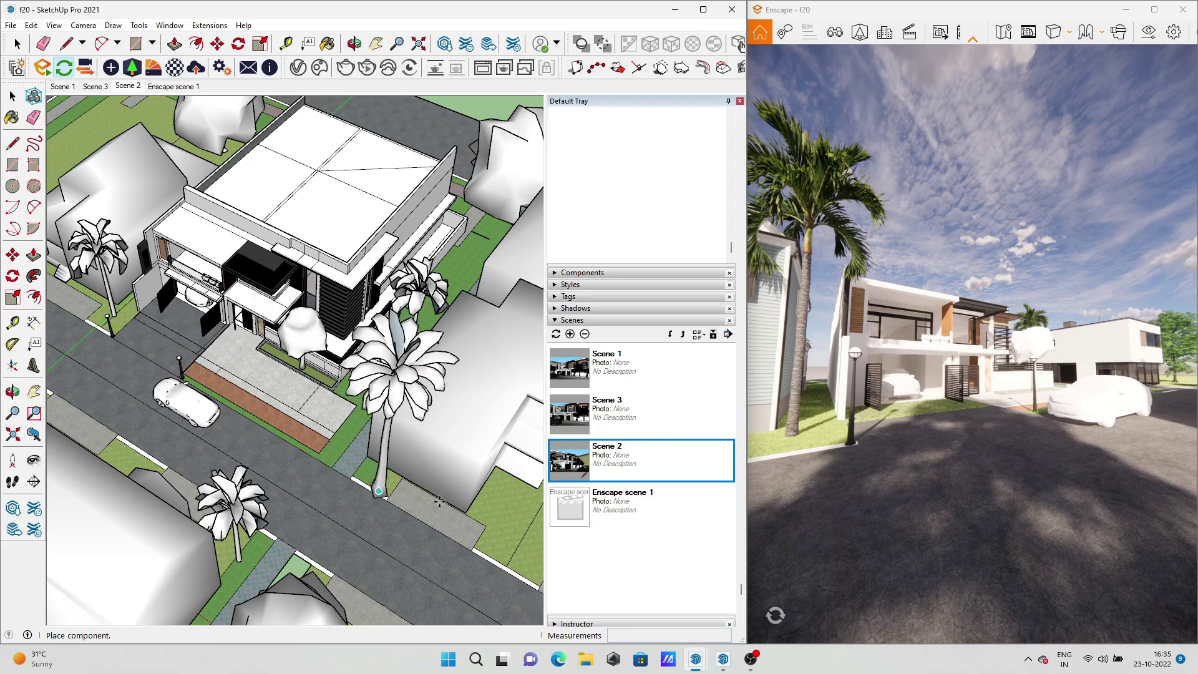
click(379, 491)
Browse the vegetation assets for plants, then return to the Scene 1 street view
scroll(385, 480, up, 5)
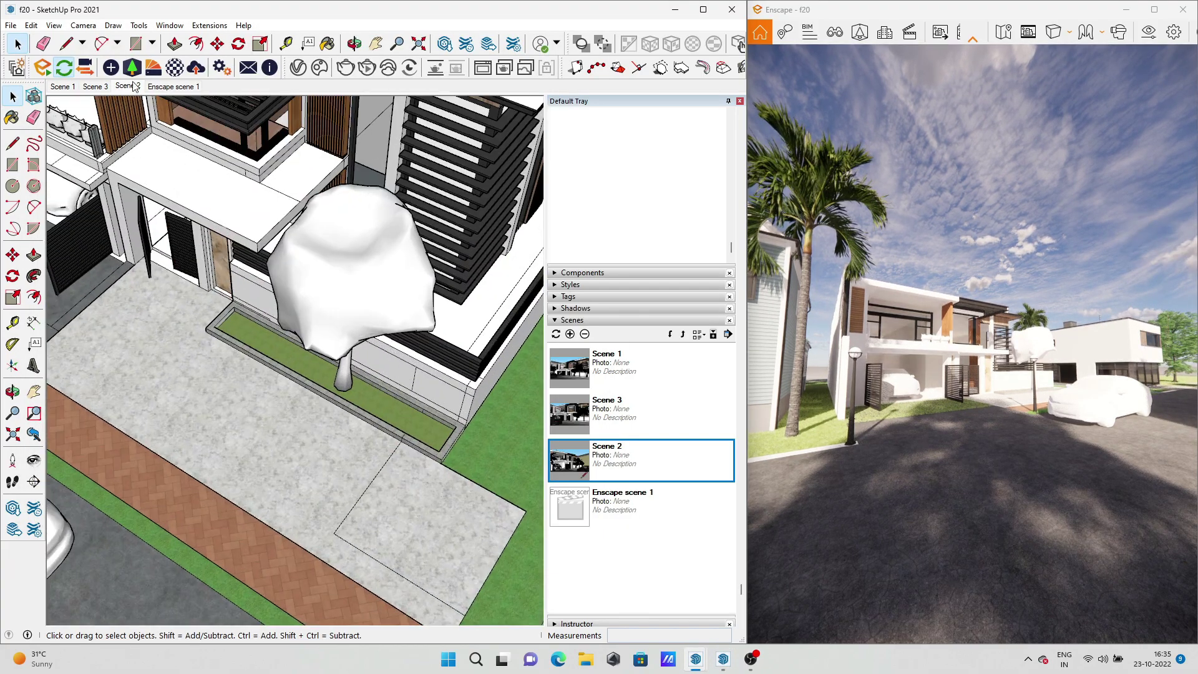
click(132, 67)
scroll(401, 415, down, 3)
scroll(401, 415, down, 5)
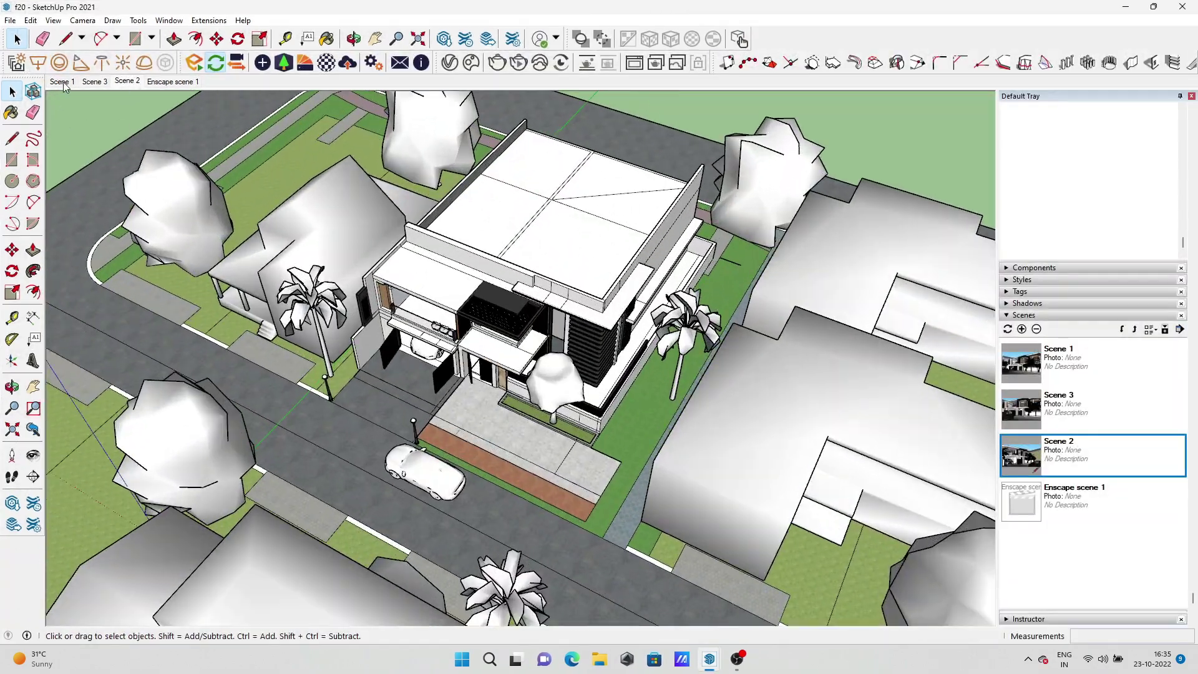
click(62, 82)
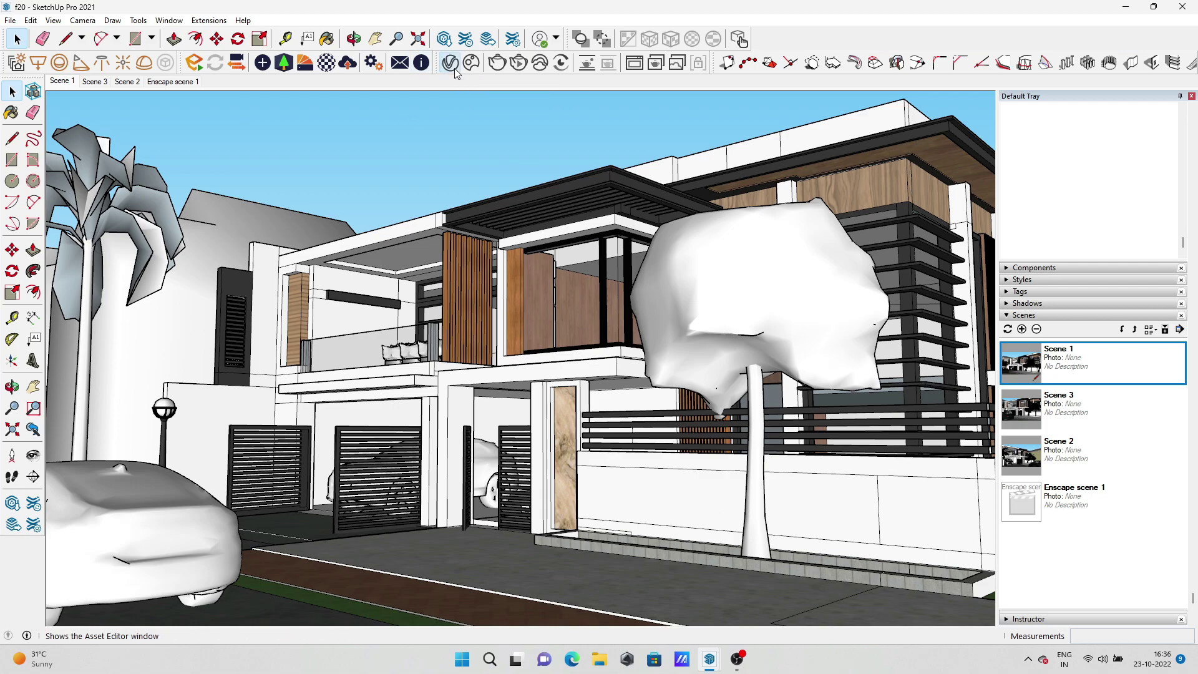
Set the V-Ray Render Output aspect ratio to 16:9 Widescreen (1920×1080), then hide the editor
click(194, 63)
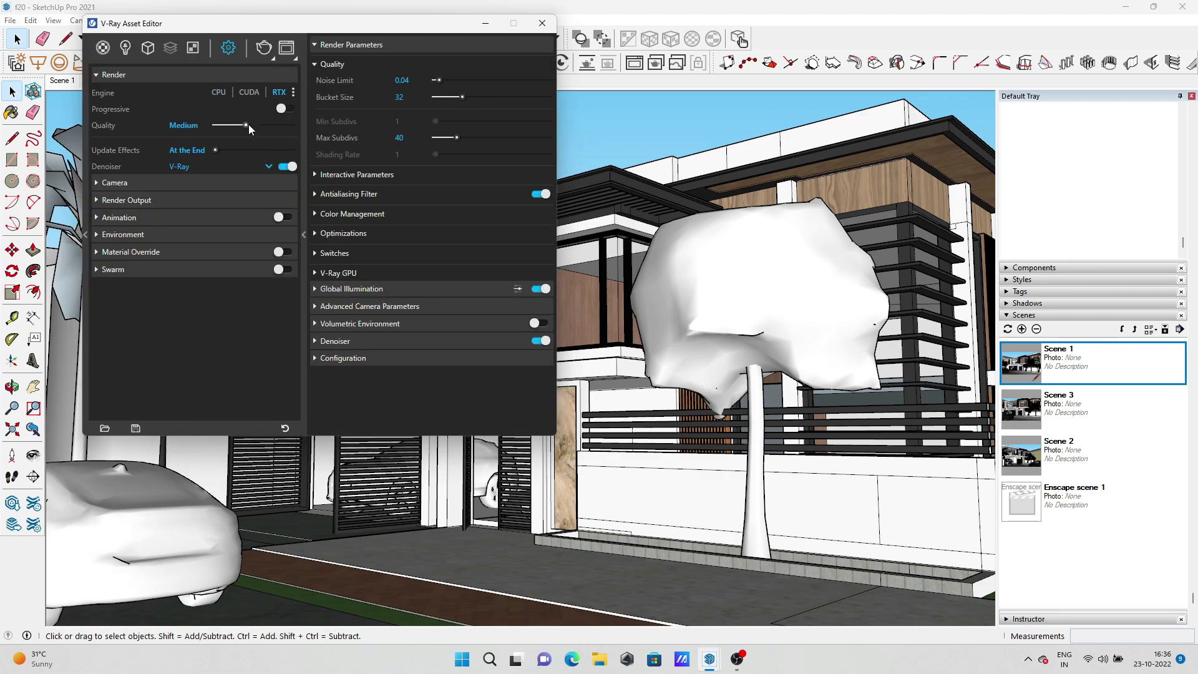
click(145, 200)
click(140, 183)
scroll(133, 268, down, 2)
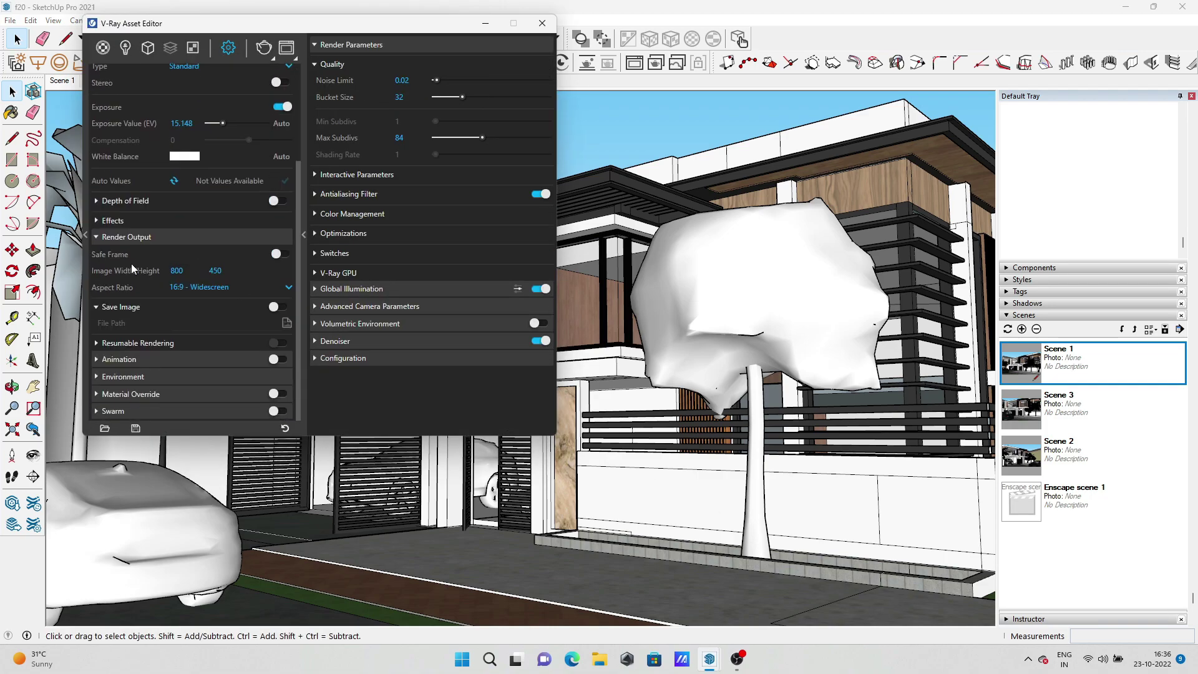
drag(385, 30, 542, 151)
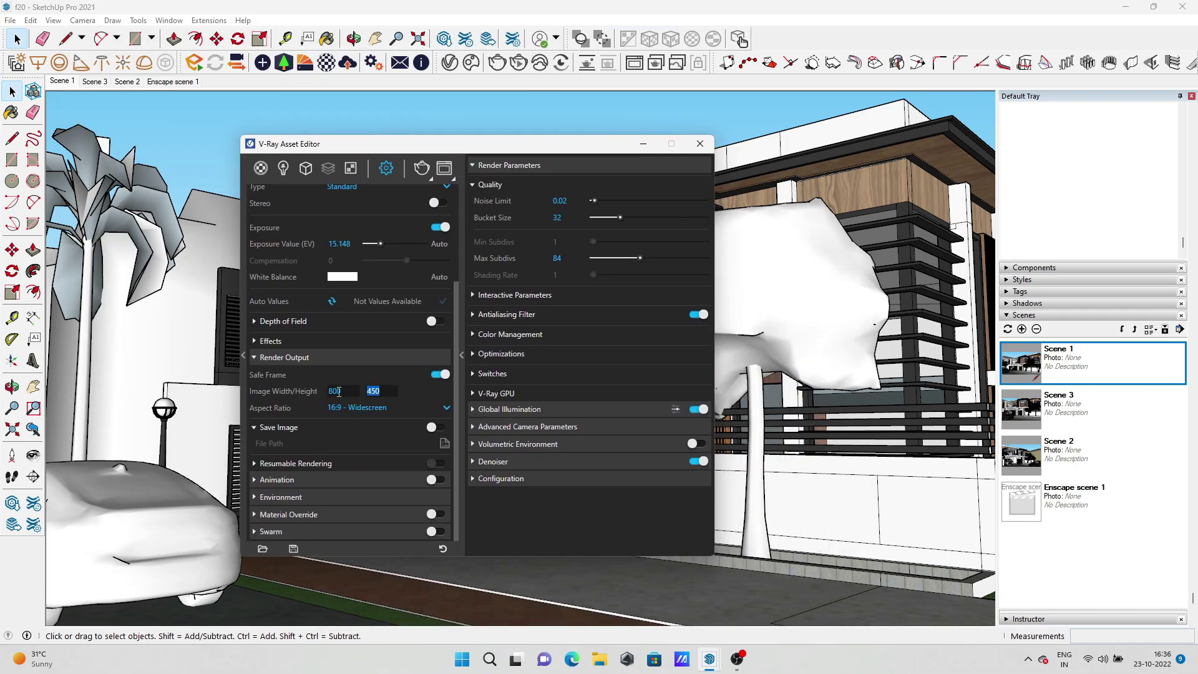
click(643, 145)
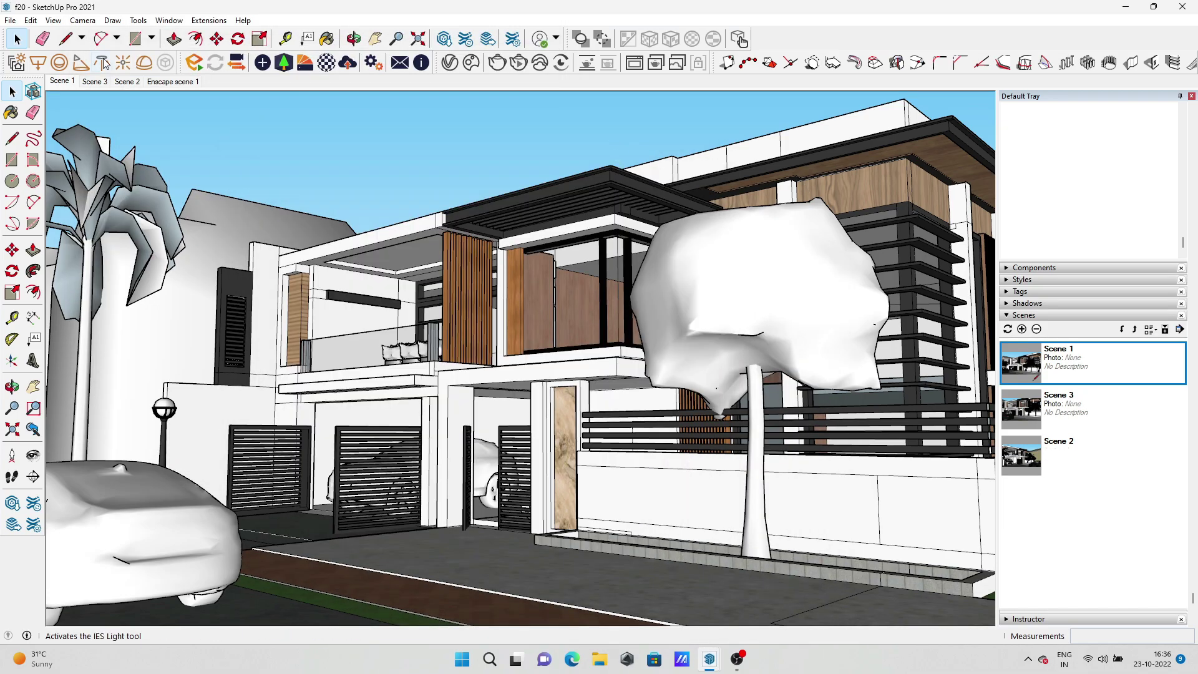
click(610, 41)
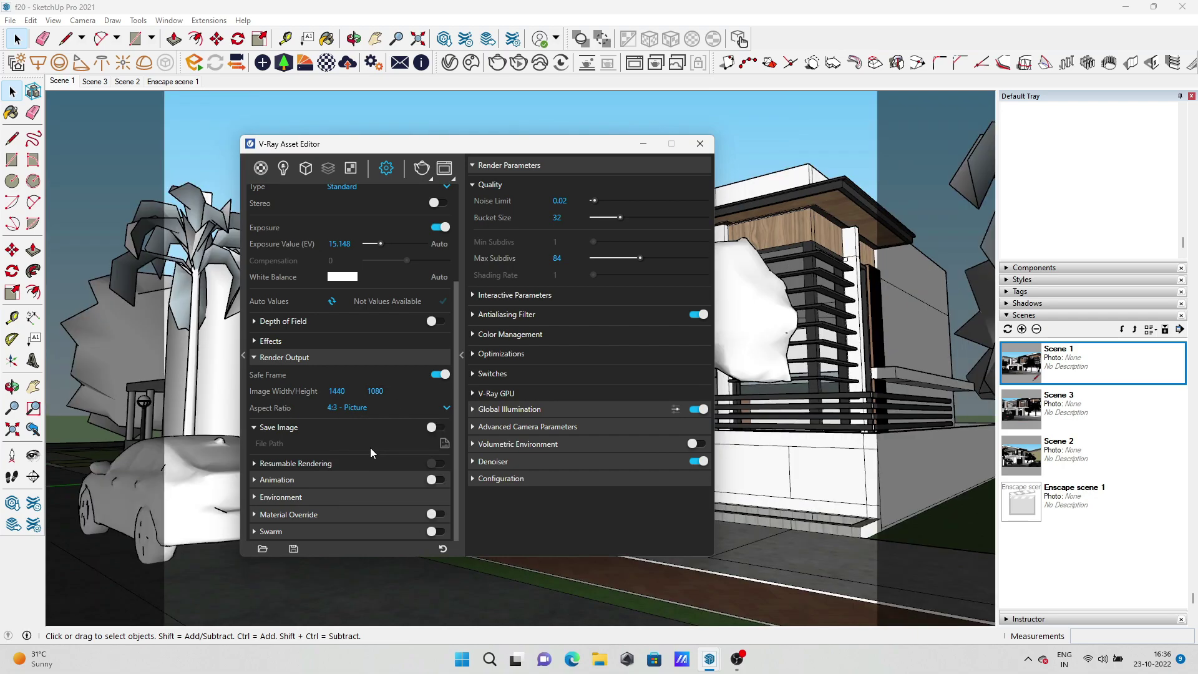
drag(374, 143, 197, 184)
click(187, 448)
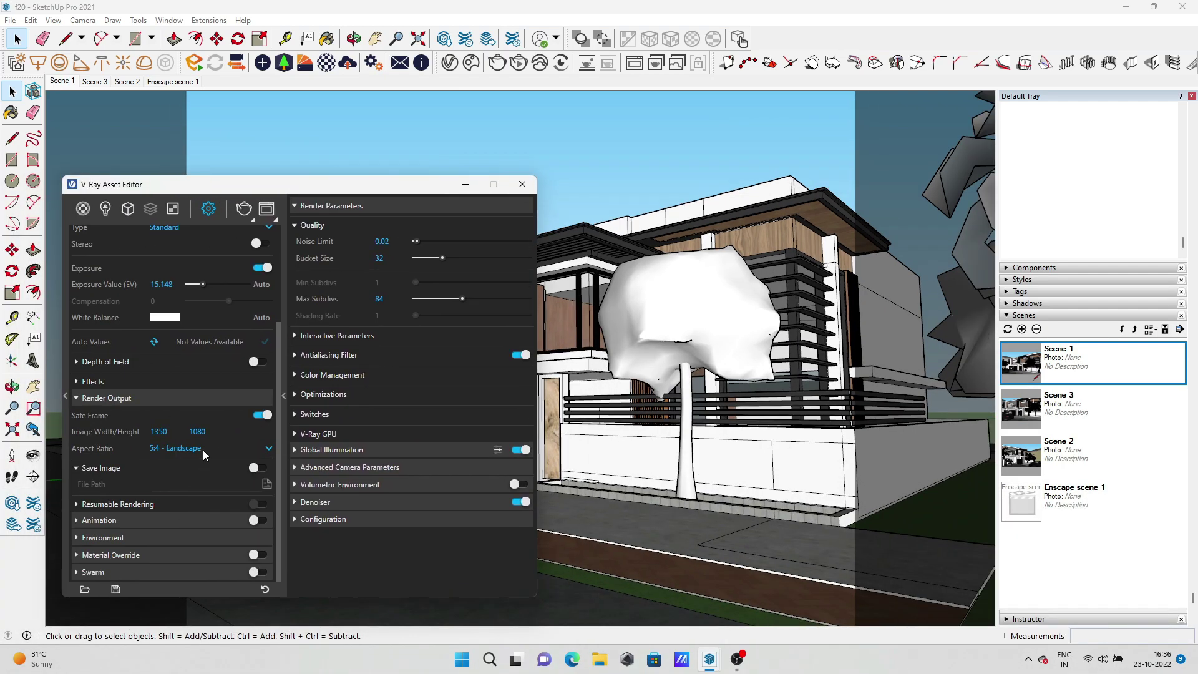
click(206, 448)
click(192, 465)
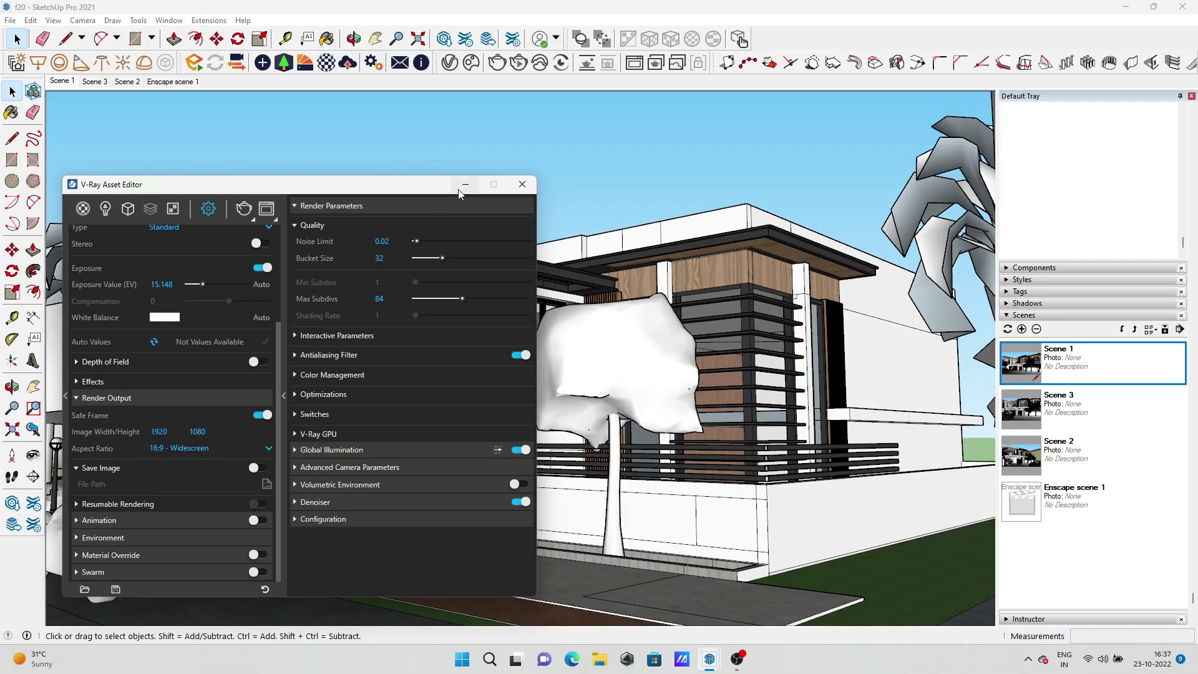
click(462, 187)
Frame a low street-level view of the house and road and save it as Scene 6
click(372, 45)
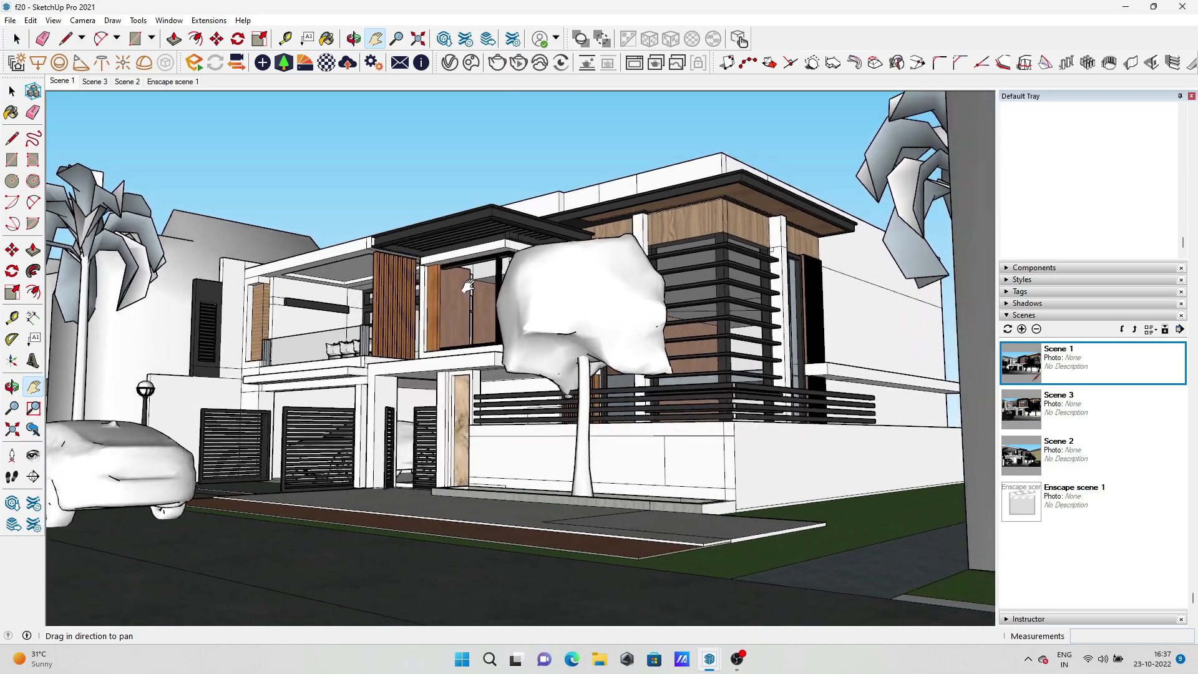
mouse_move(493, 368)
mouse_down()
mouse_move(469, 302)
mouse_move(467, 320)
mouse_up()
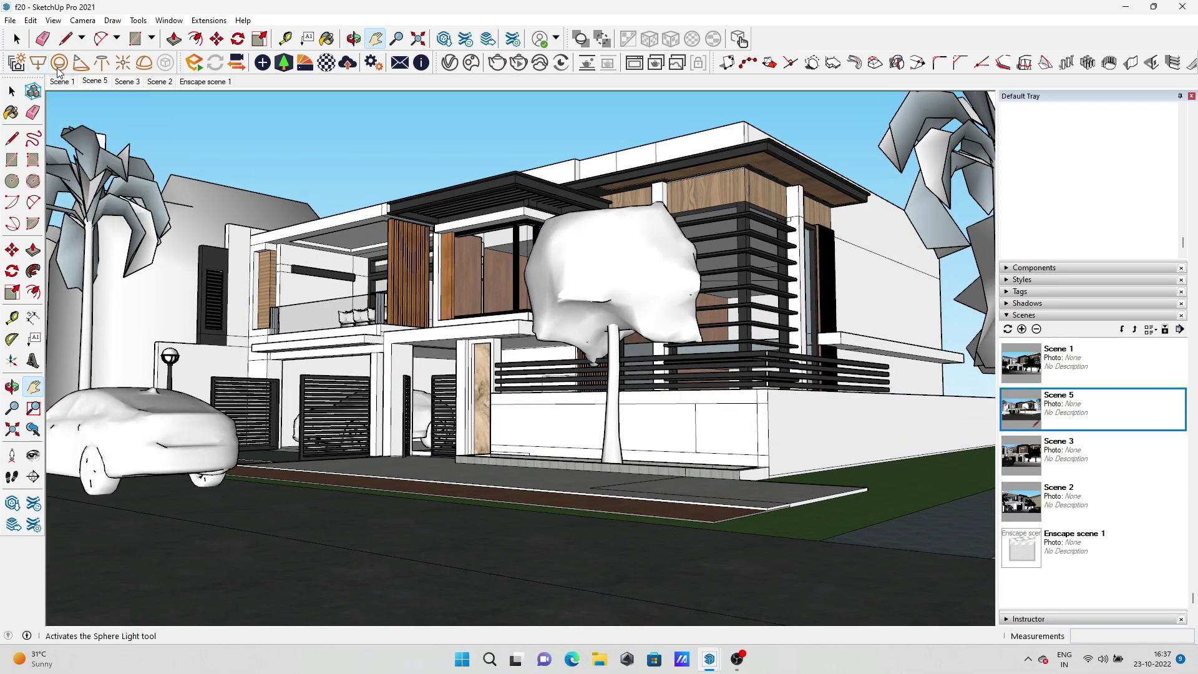
mouse_move(516, 473)
middle_down()
mouse_move(757, 433)
mouse_move(857, 534)
middle_up()
click(716, 408)
middle_drag(716, 408, 716, 495)
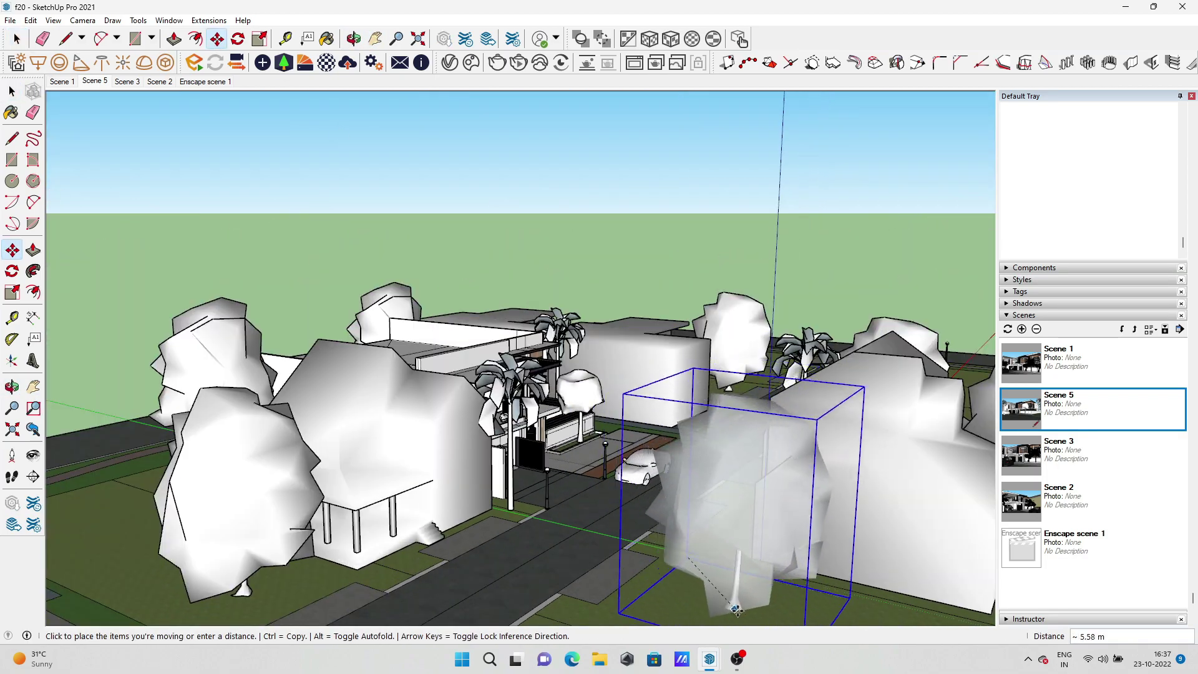
mouse_move(671, 561)
middle_down()
mouse_move(350, 385)
mouse_move(193, 414)
mouse_move(718, 408)
mouse_move(676, 447)
middle_up()
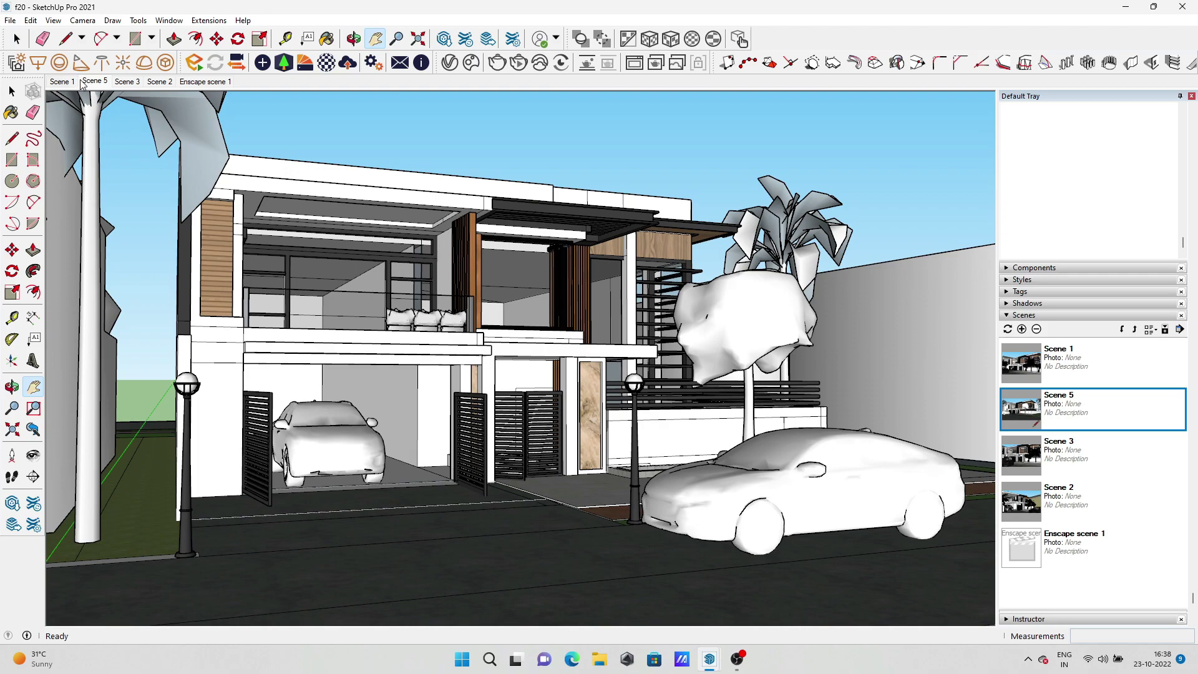
right_click(81, 84)
click(110, 119)
click(86, 84)
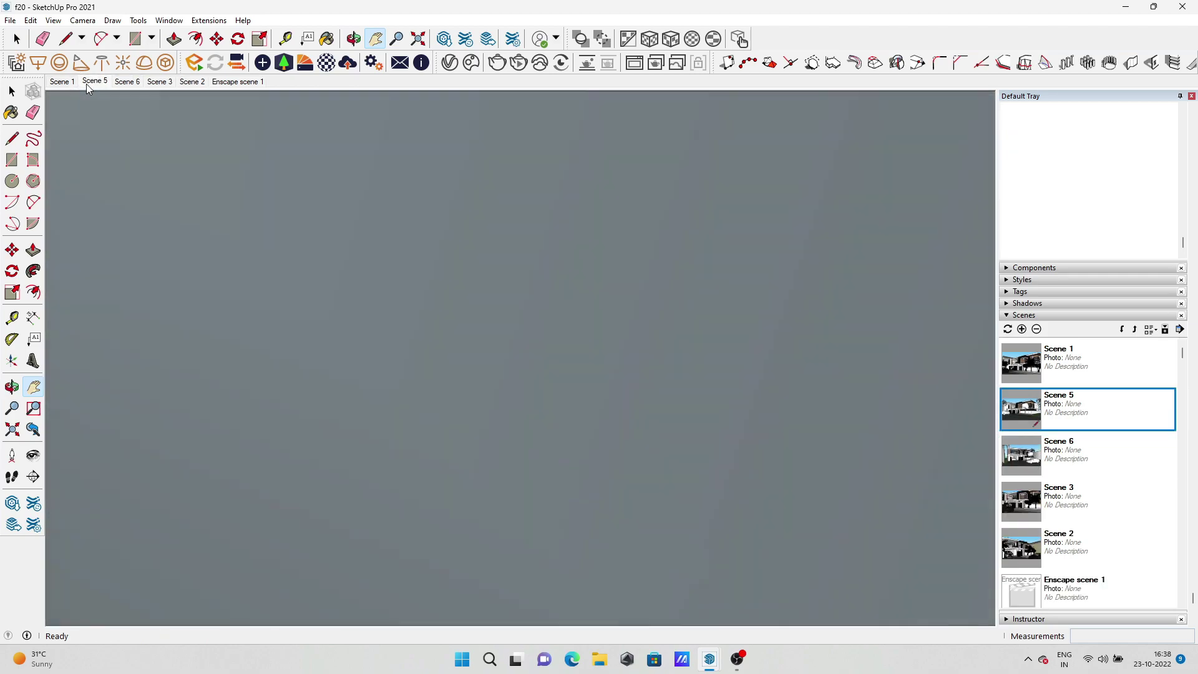
Set the V-Ray denoiser to NVIDIA AI in the render settings
click(459, 65)
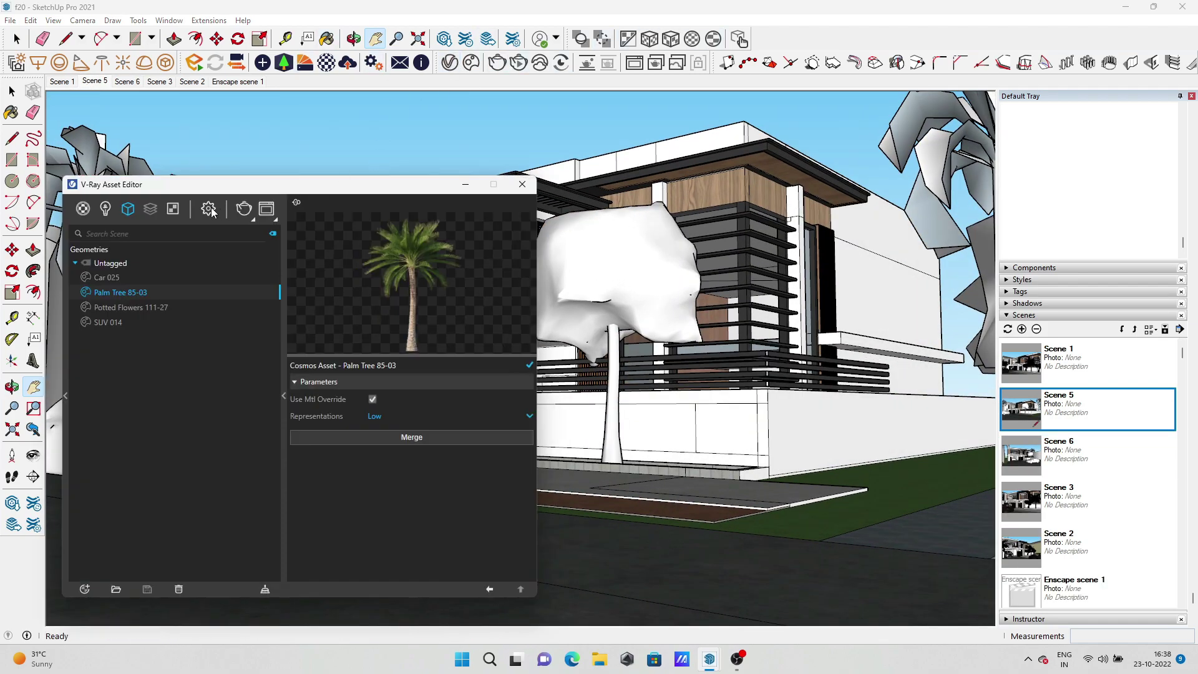
click(498, 62)
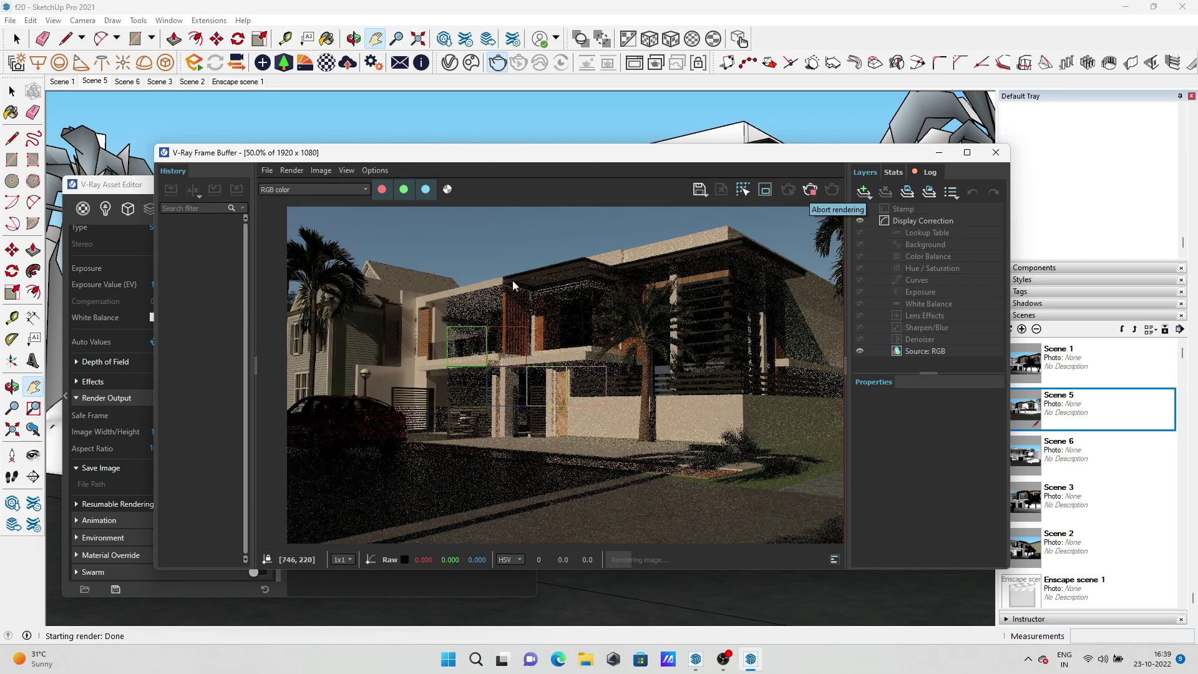
click(125, 325)
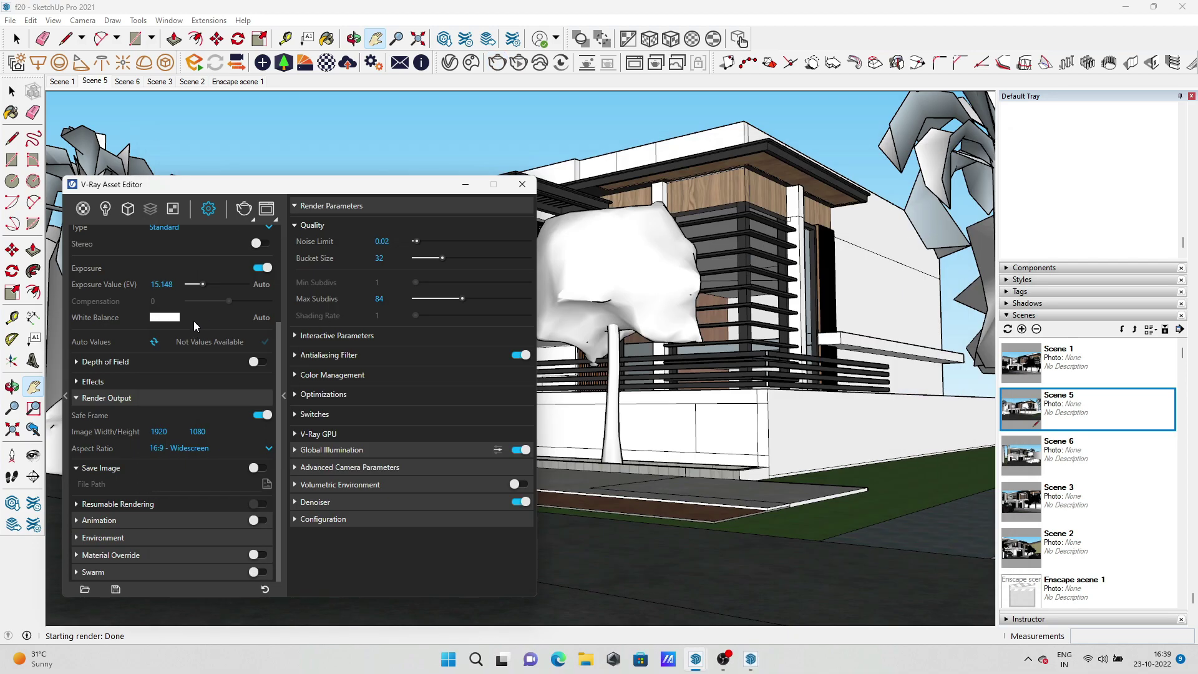
scroll(206, 350, up, 2)
scroll(226, 326, up, 1)
click(226, 327)
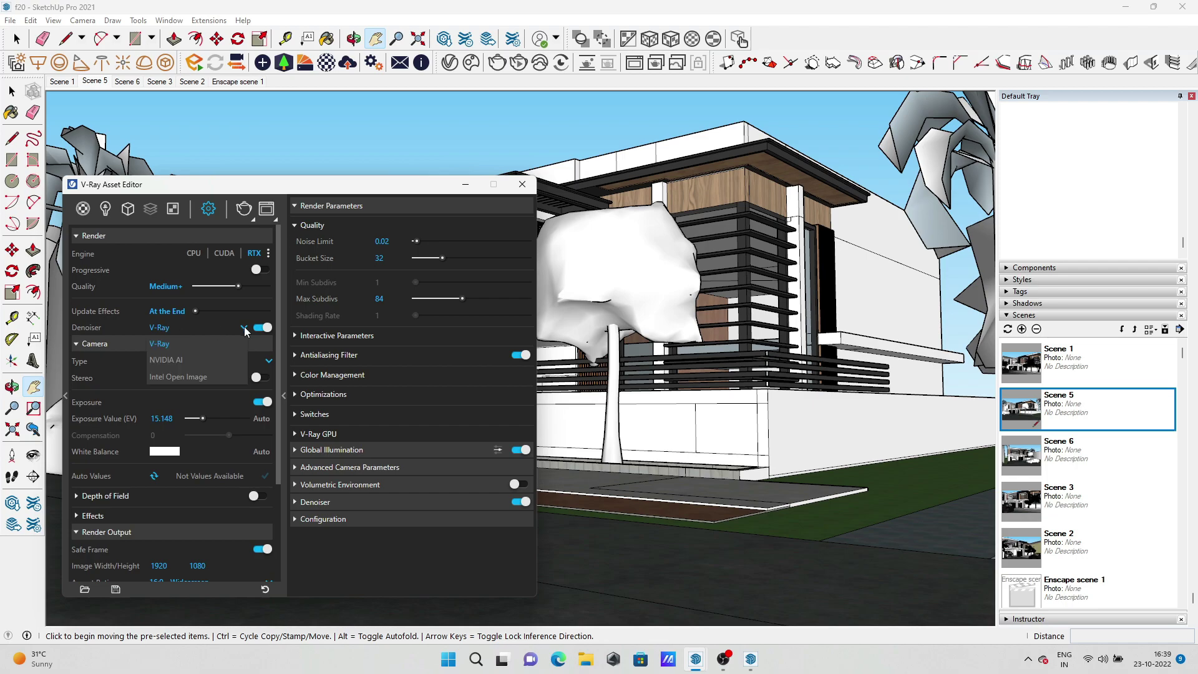
click(175, 367)
click(454, 450)
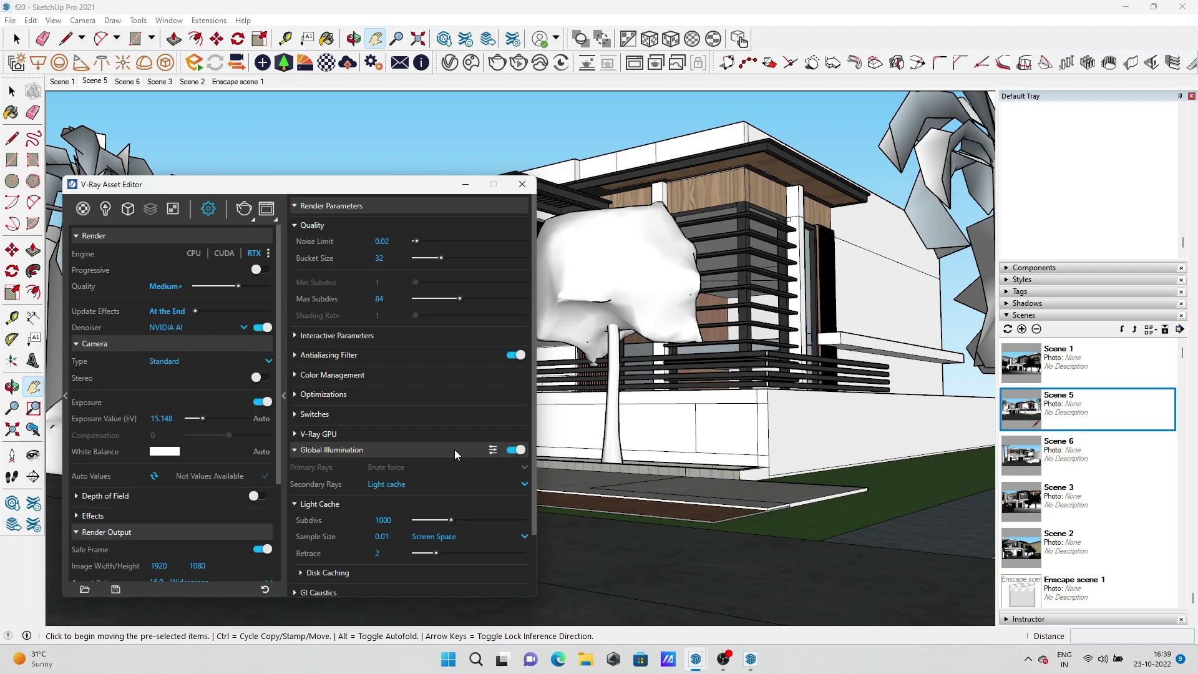
click(409, 452)
Delete the Dome Light and Sphere Light, leaving only the SunLight
click(105, 207)
click(115, 292)
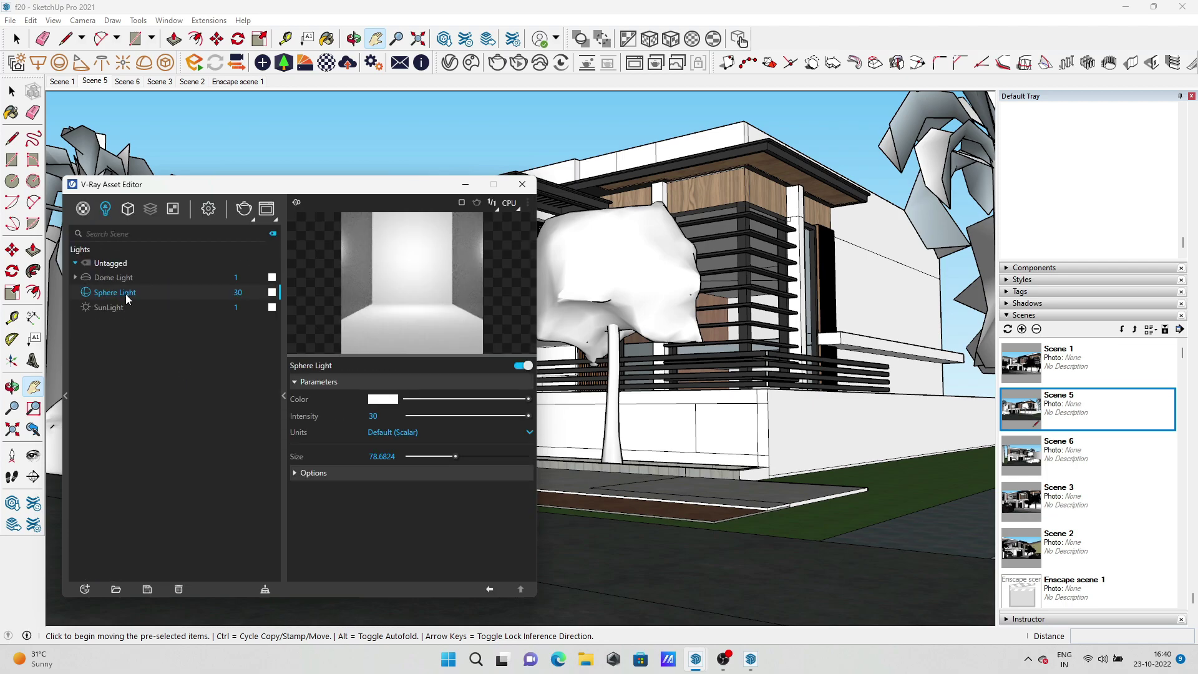
key(Delete)
key(Return)
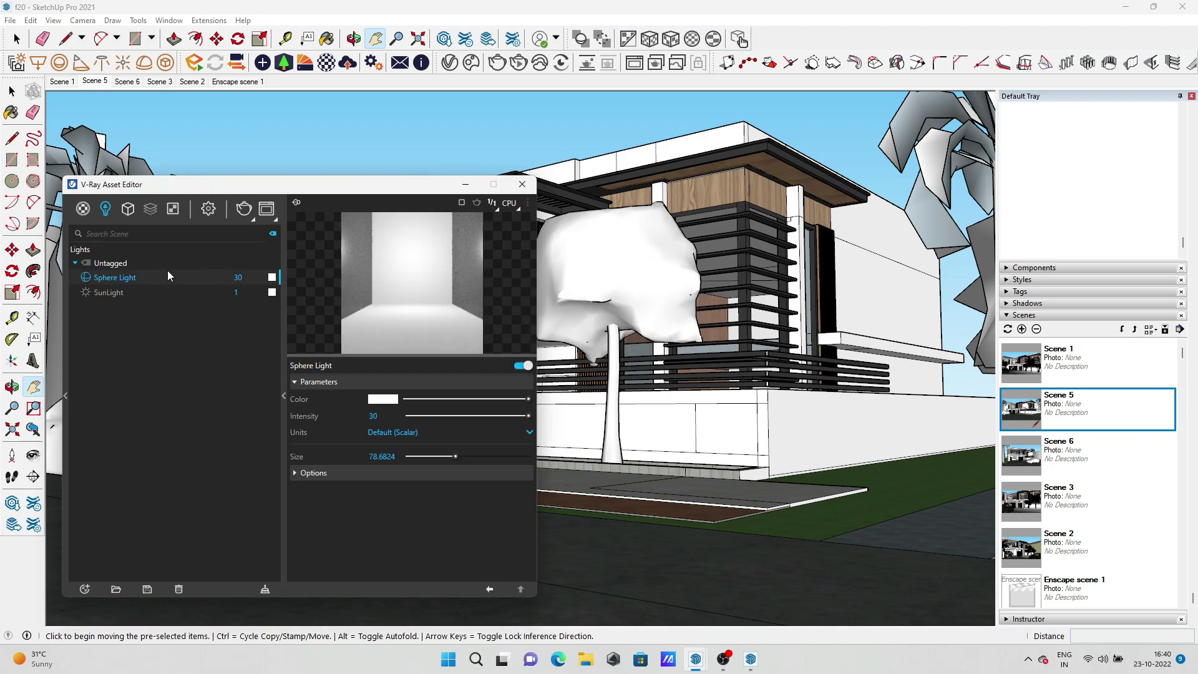
key(Delete)
key(Return)
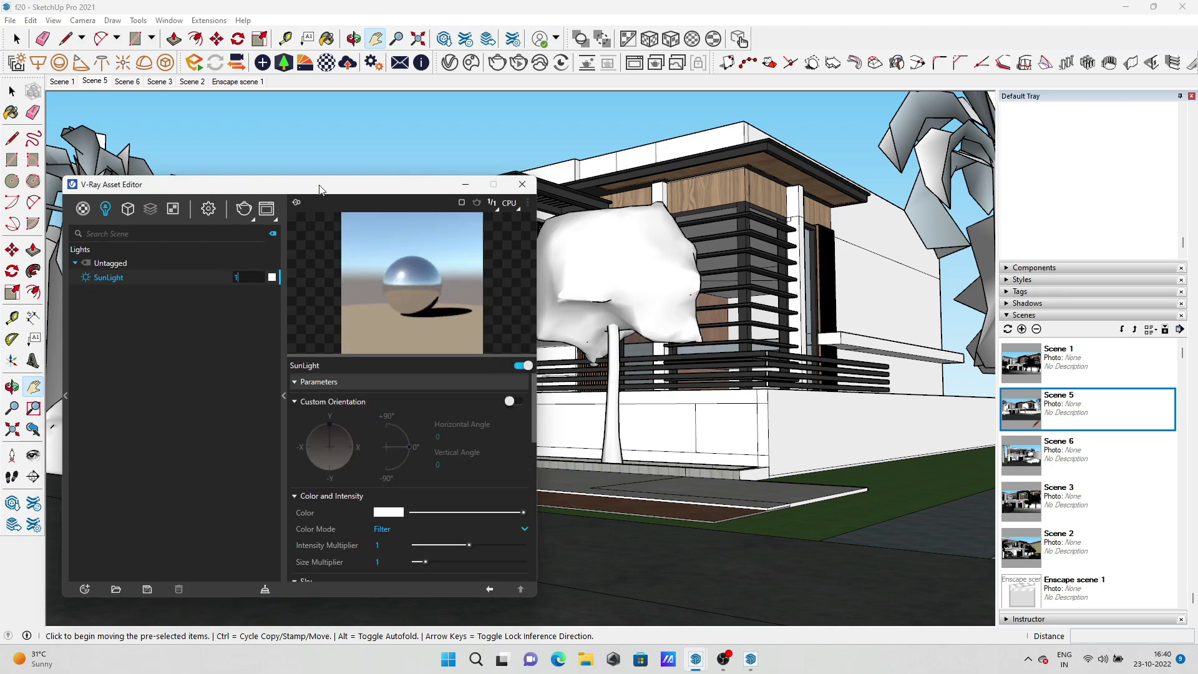
click(317, 223)
click(252, 217)
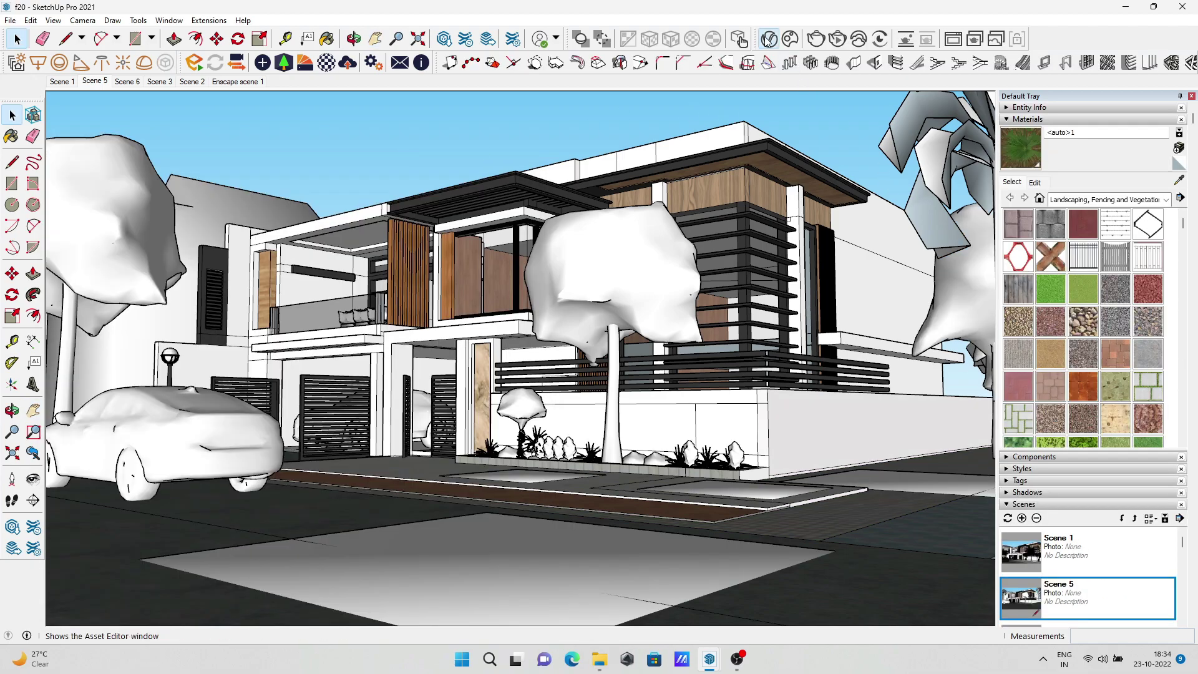
Confirm High quality with the NVIDIA AI denoiser engine and start the V-Ray render
click(768, 39)
drag(250, 148, 599, 159)
click(477, 187)
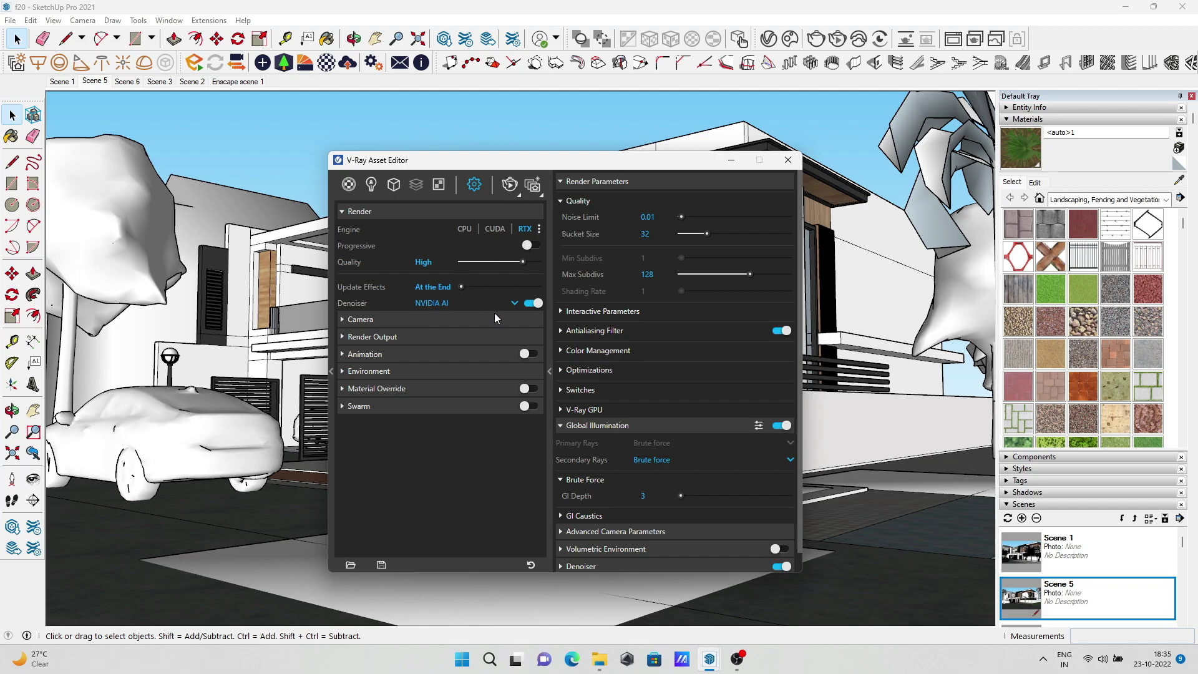
click(401, 336)
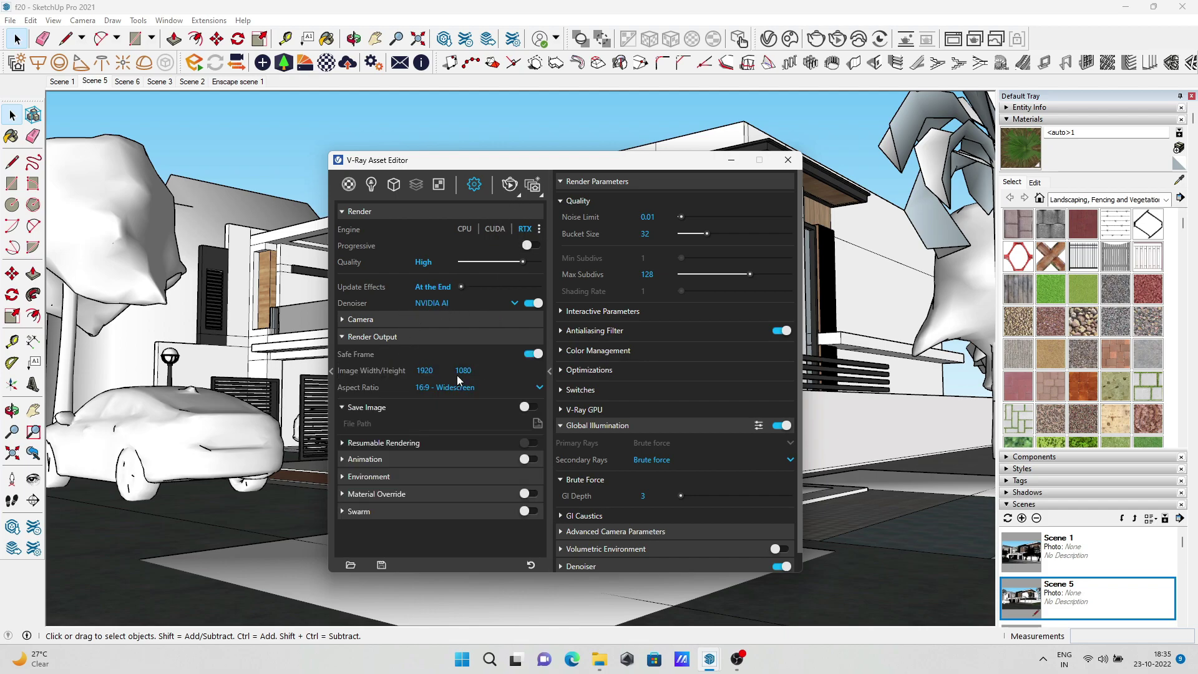
click(397, 337)
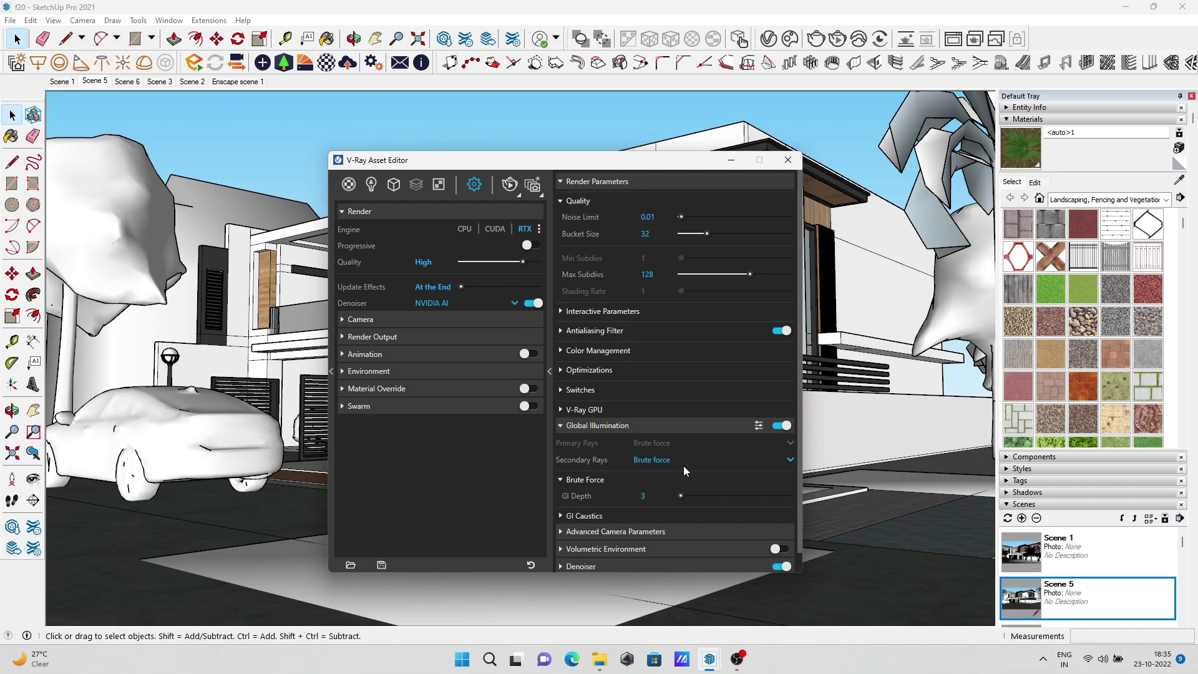
click(580, 426)
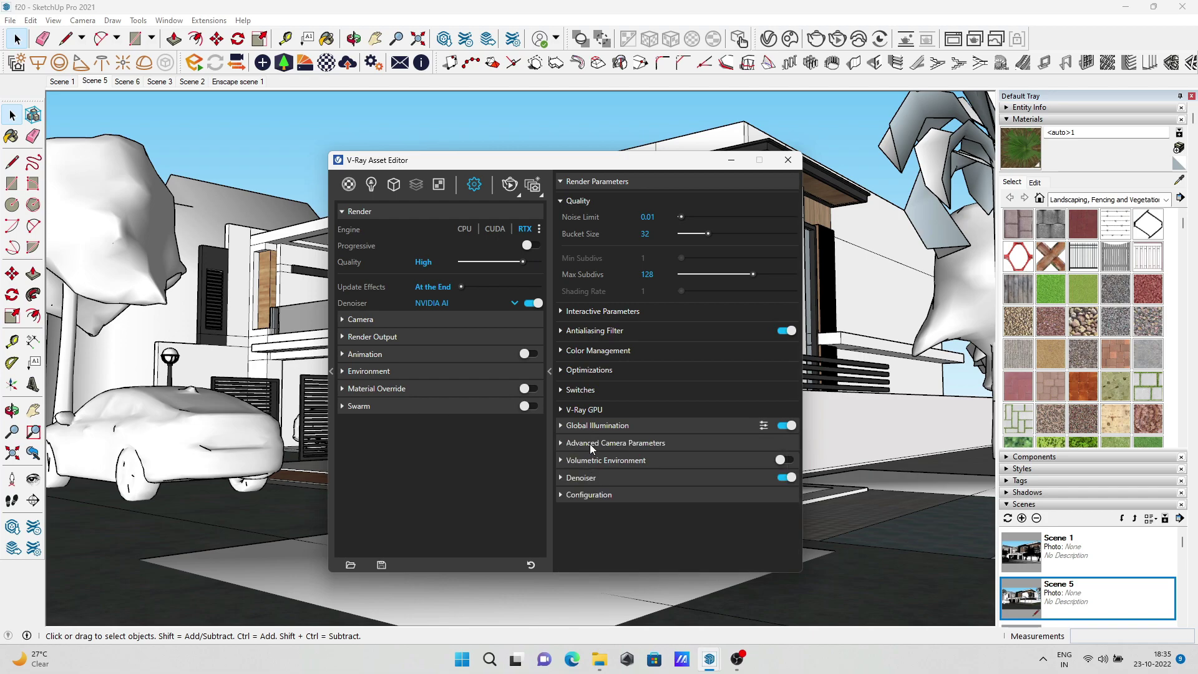
click(590, 444)
click(591, 462)
click(595, 479)
click(677, 495)
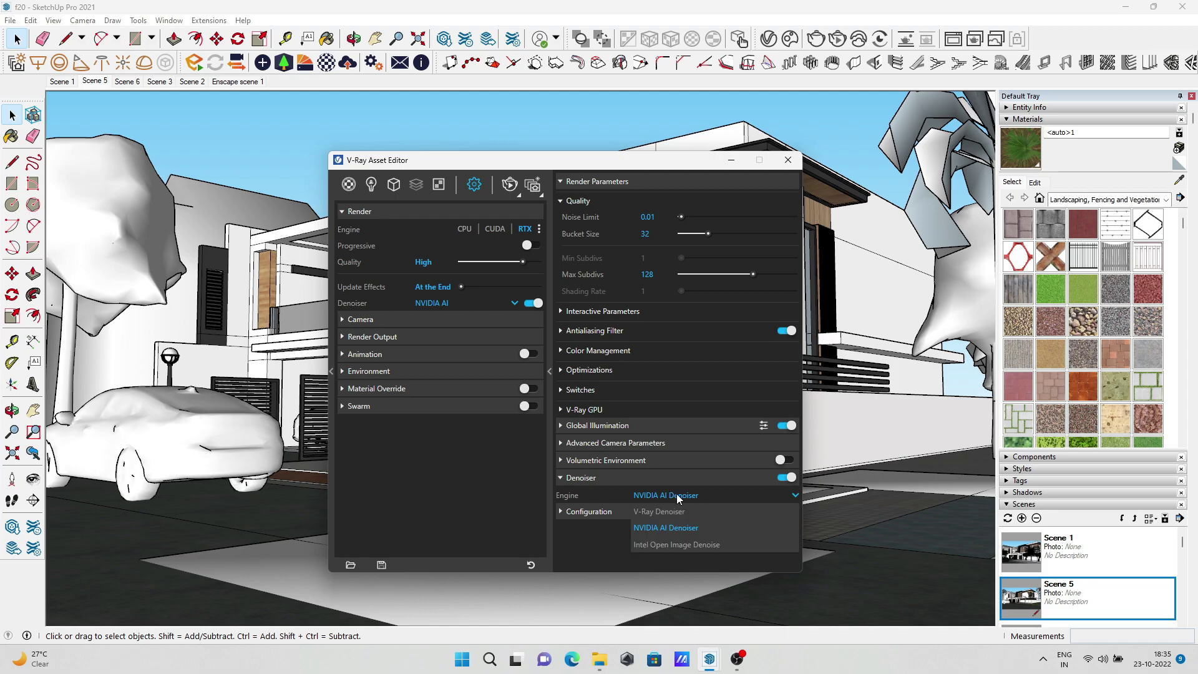
click(677, 493)
click(584, 478)
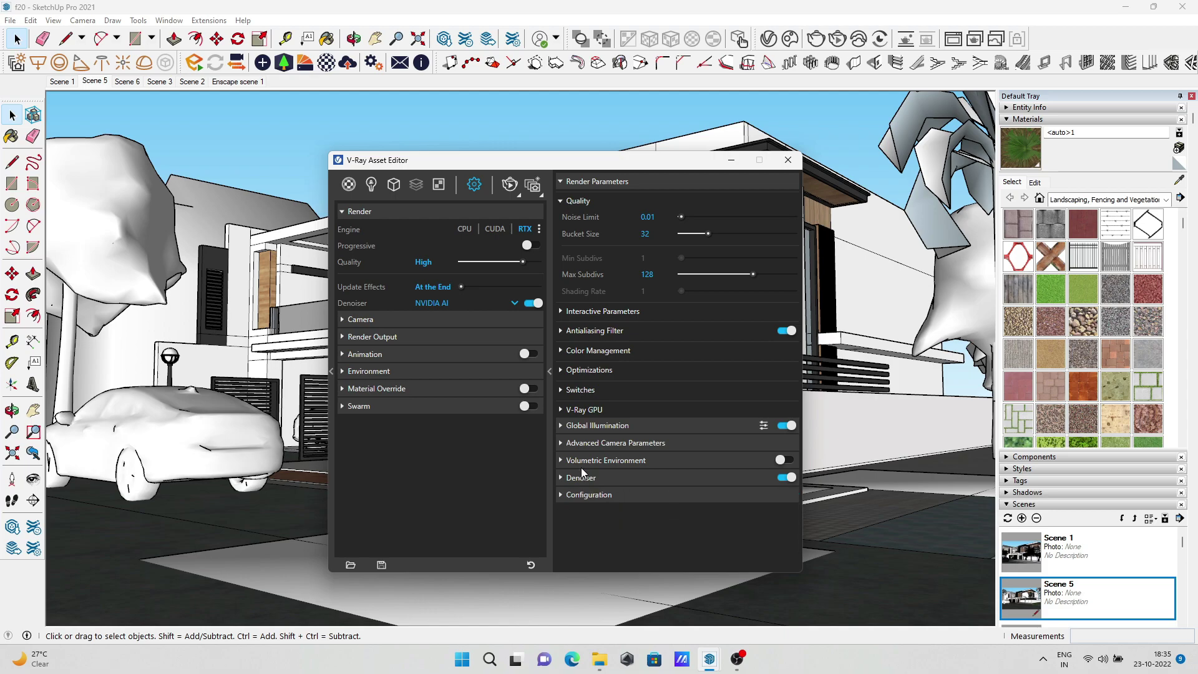
click(510, 187)
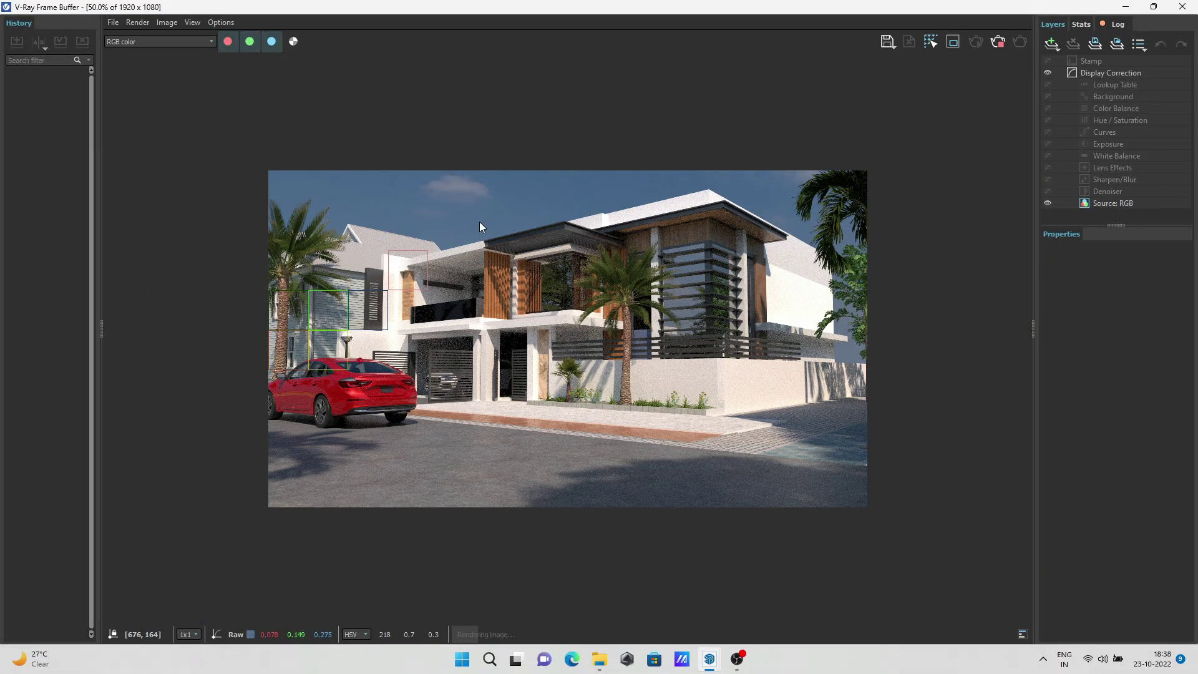
Let the 1920×1080 render refine in the Frame Buffer, zooming to inspect details
scroll(441, 303, down, 2)
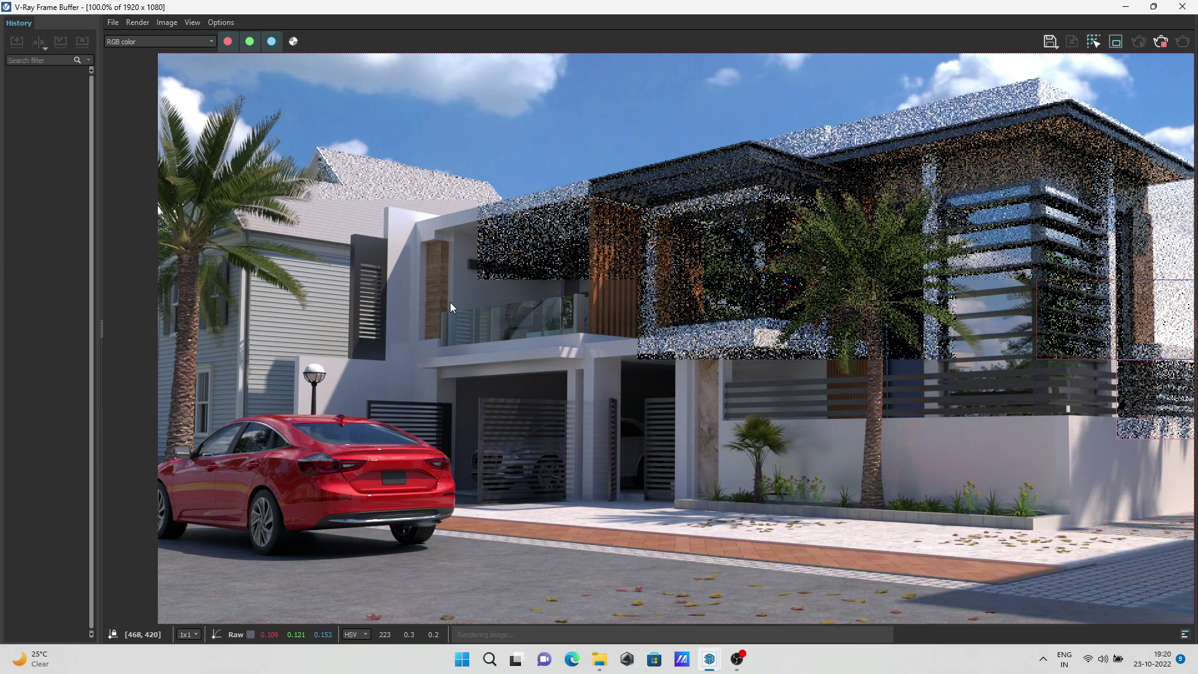
scroll(451, 302, down, 2)
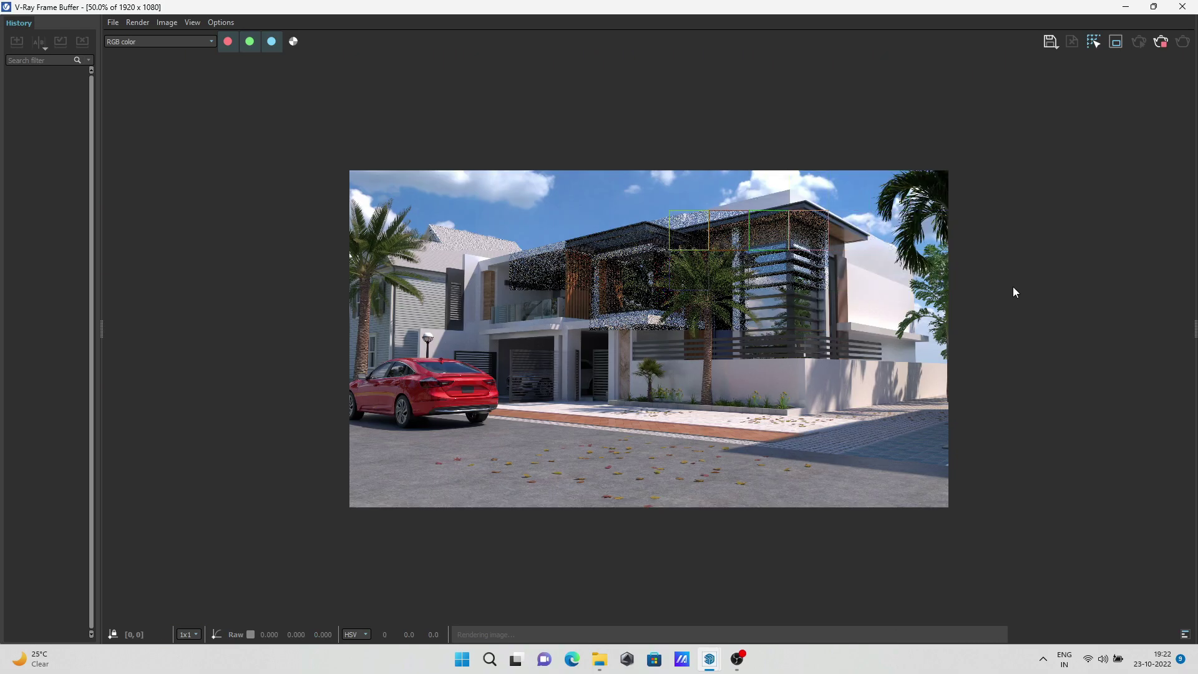